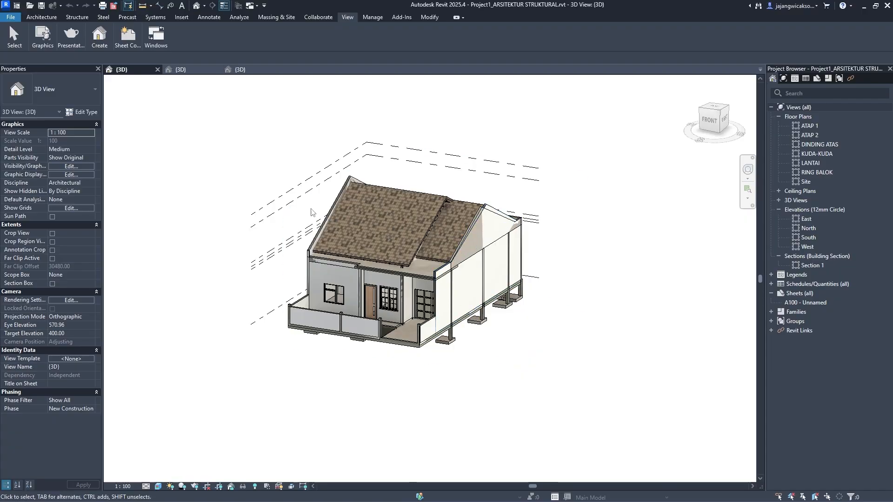
Review the 3D views of the structural, architectural and combined house projects, ending on the combined ARSITEKTUR STRUKTURAL project.
{"action": "left_click", "coordinate": [184, 69]}
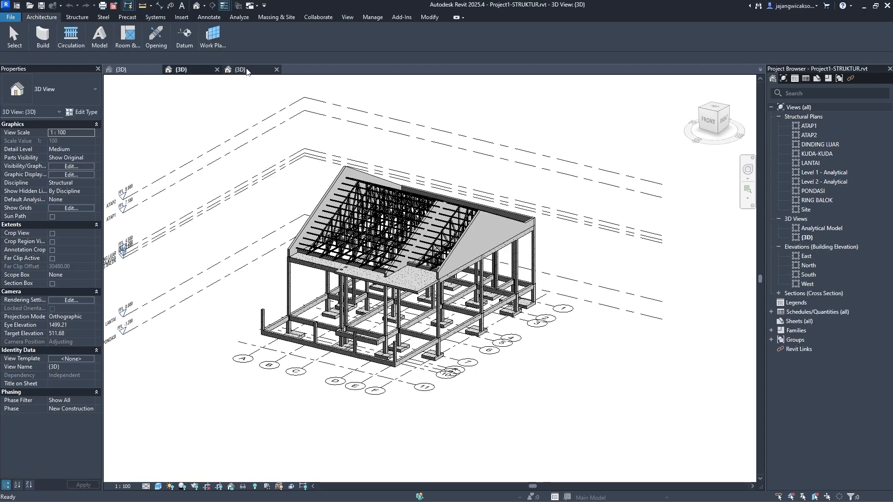
{"action": "left_click", "coordinate": [247, 70]}
{"action": "left_click", "coordinate": [197, 70]}
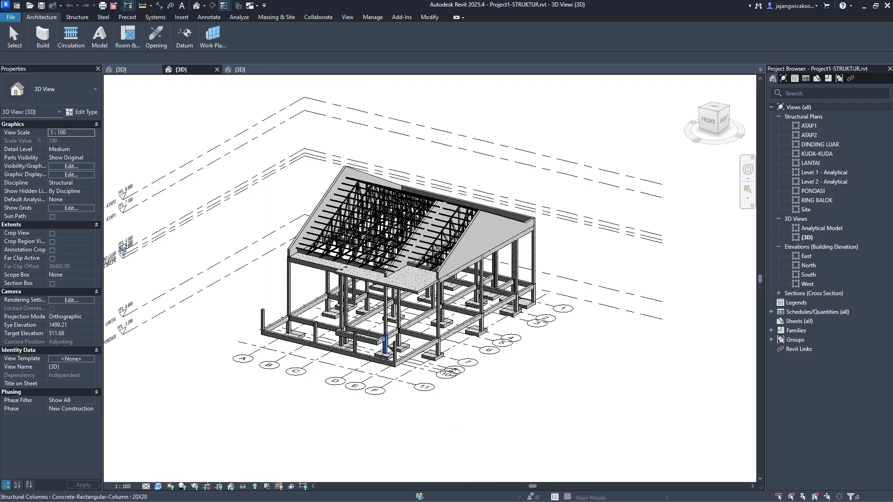
{"action": "key", "text": "ctrl+Tab"}
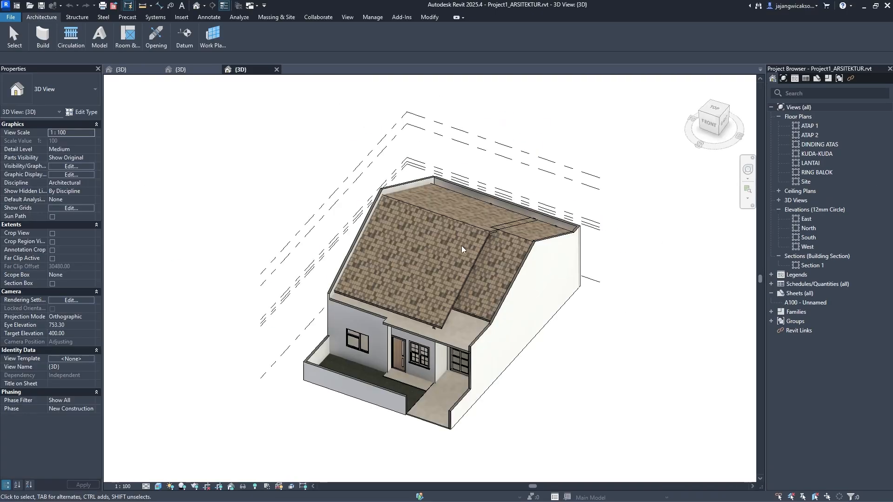
{"action": "key", "text": "ctrl+Tab"}
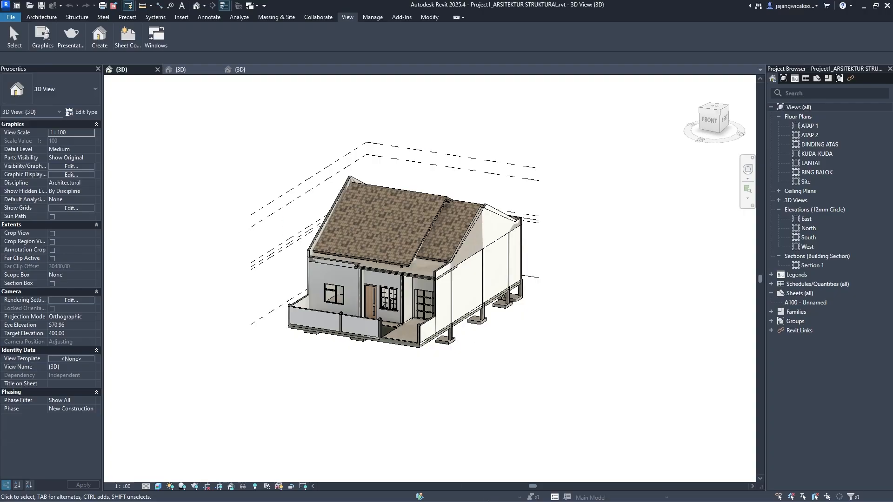
{"action": "key", "text": "alt+Tab"}
{"action": "key", "text": "alt+Tab"}
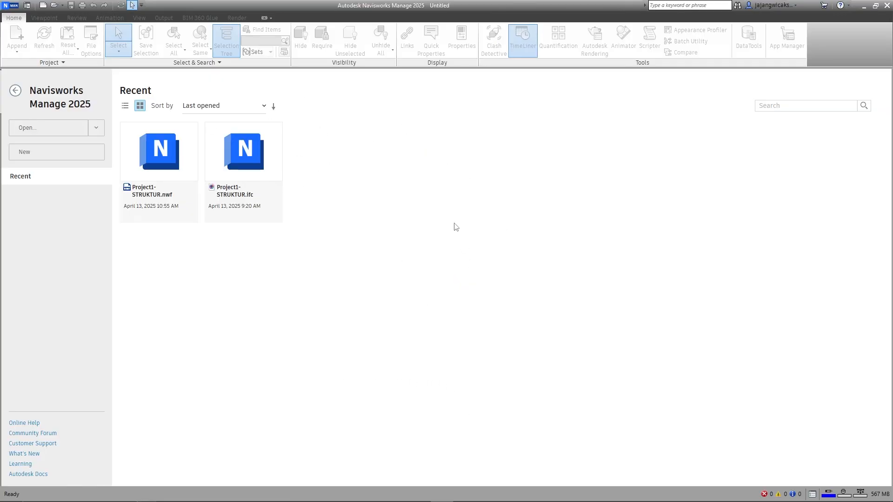
{"action": "key", "text": "alt+Tab"}
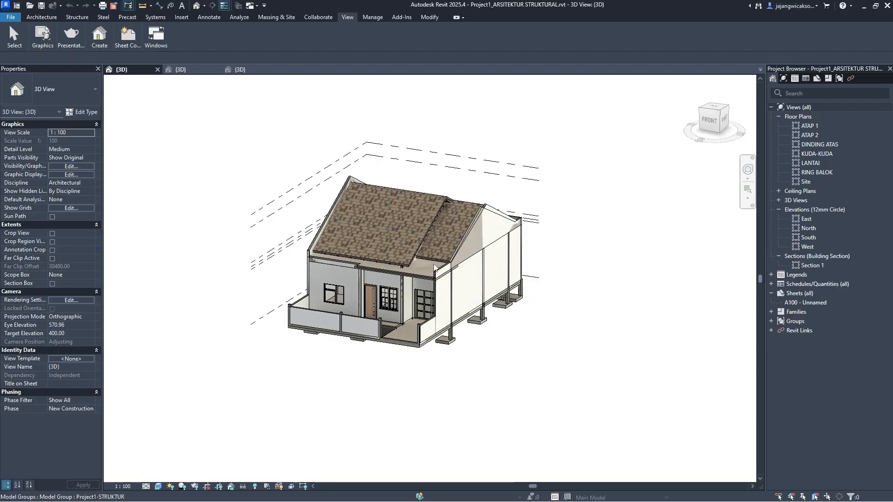
{"action": "key", "text": "alt+Tab"}
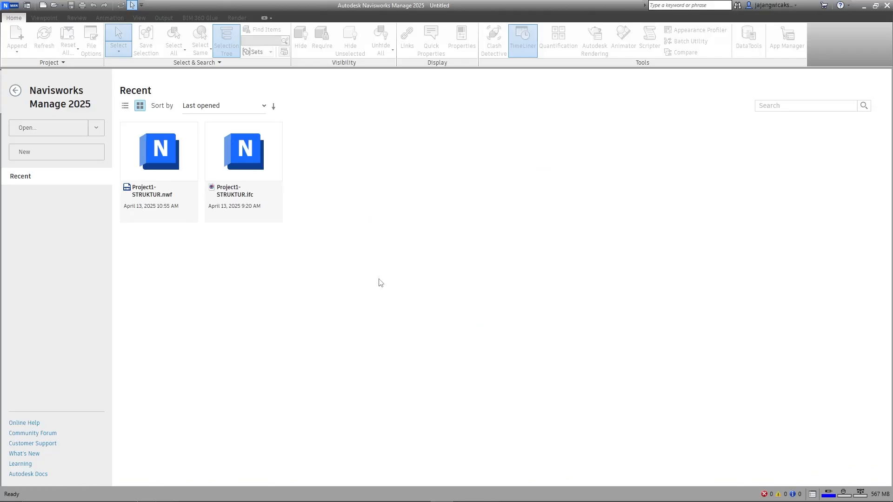
{"action": "key", "text": "alt+Tab"}
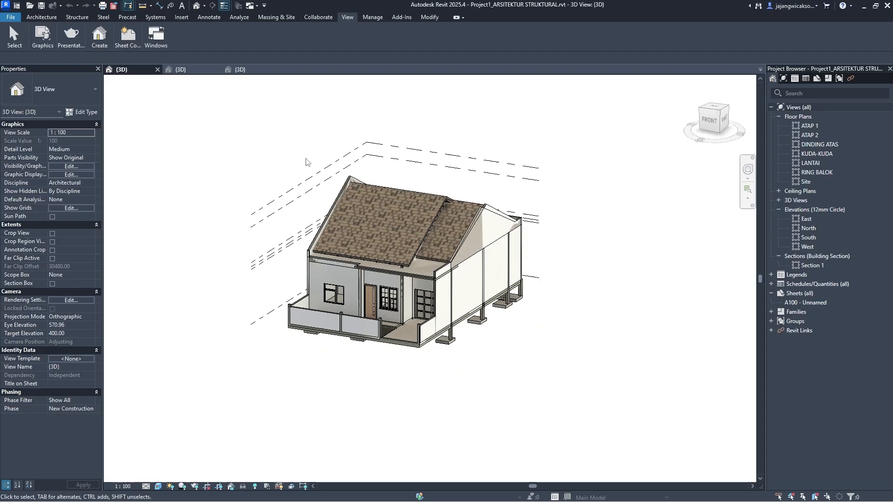
{"action": "key", "text": "alt+Tab"}
{"action": "left_click", "coordinate": [10, 17]}
{"action": "mouse_move", "coordinate": [43, 129]}
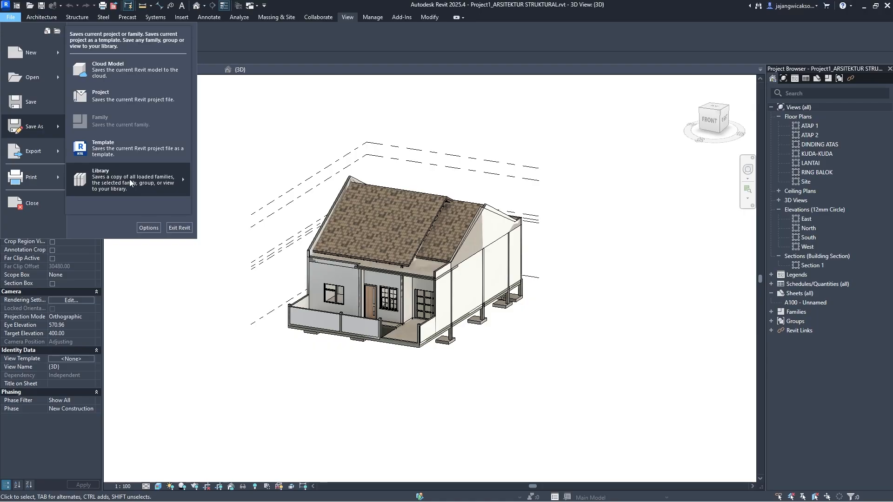
{"action": "mouse_move", "coordinate": [131, 182]}
{"action": "mouse_move", "coordinate": [47, 154]}
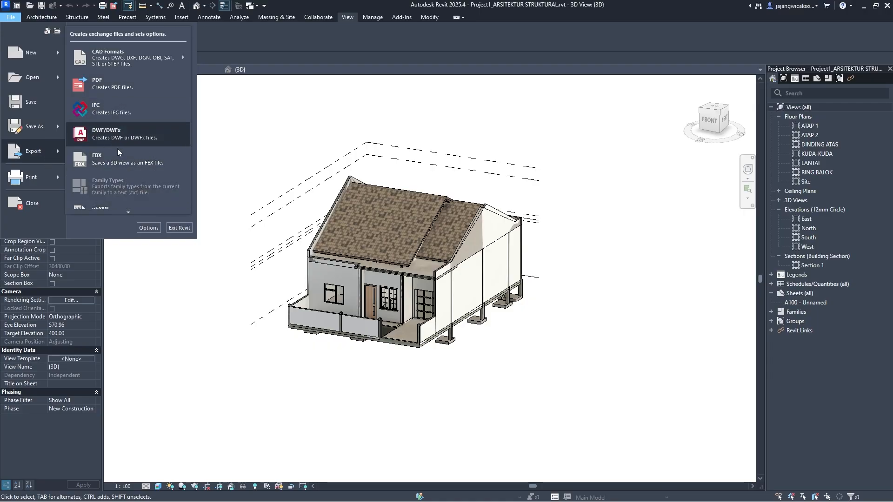
{"action": "mouse_move", "coordinate": [170, 212]}
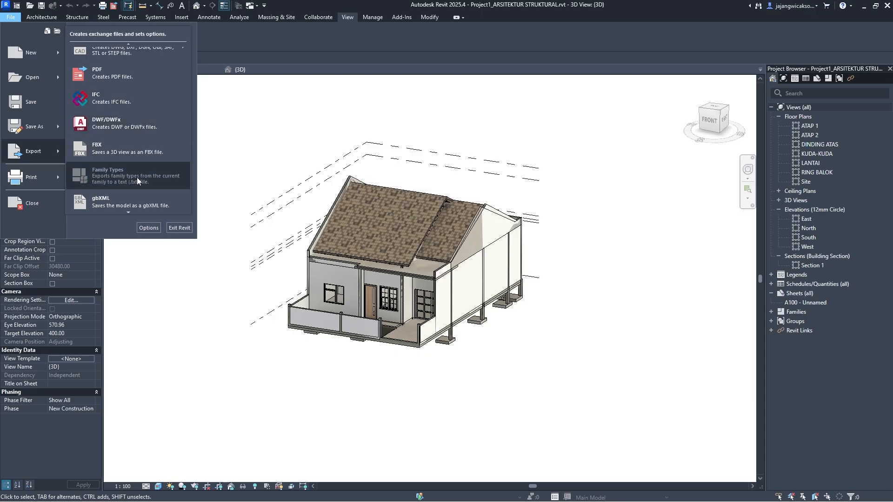
{"action": "left_click", "coordinate": [10, 19]}
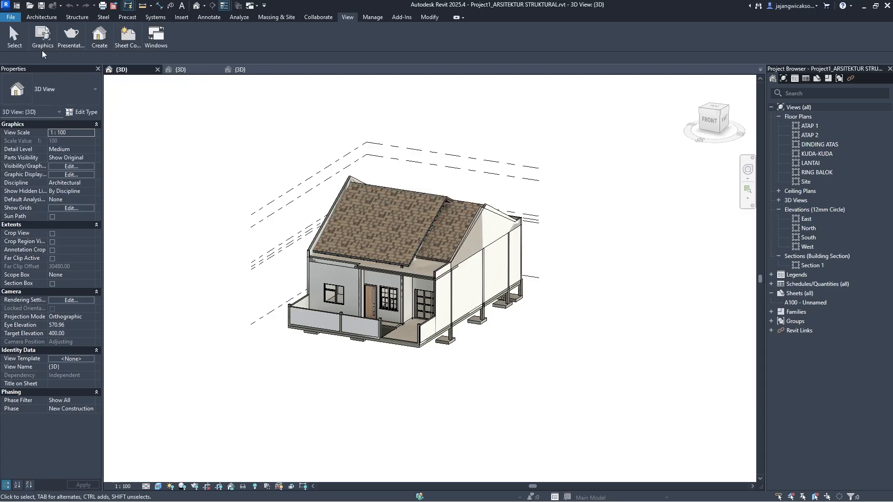
Export the combined project to IFC as Project1_ARSITEKTUR STRUKTURAL.ifc in the E:\LKS\Naviswork folder.
{"action": "left_click", "coordinate": [9, 18]}
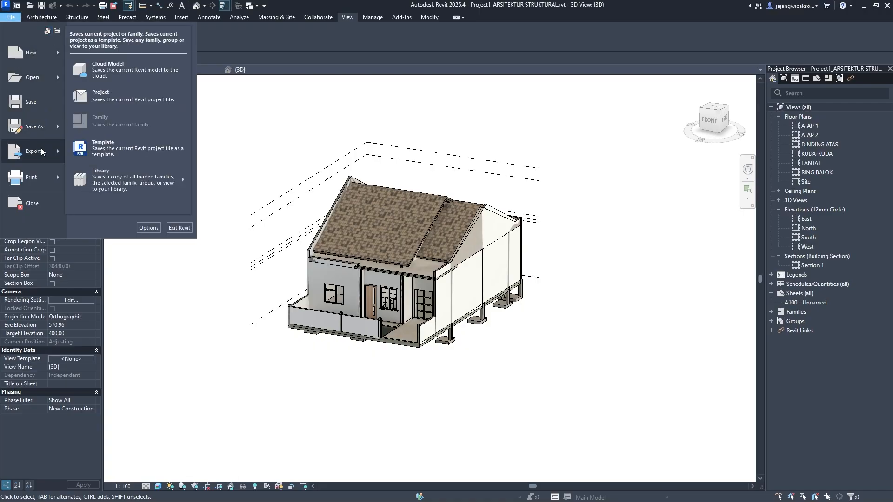
{"action": "left_click", "coordinate": [111, 109]}
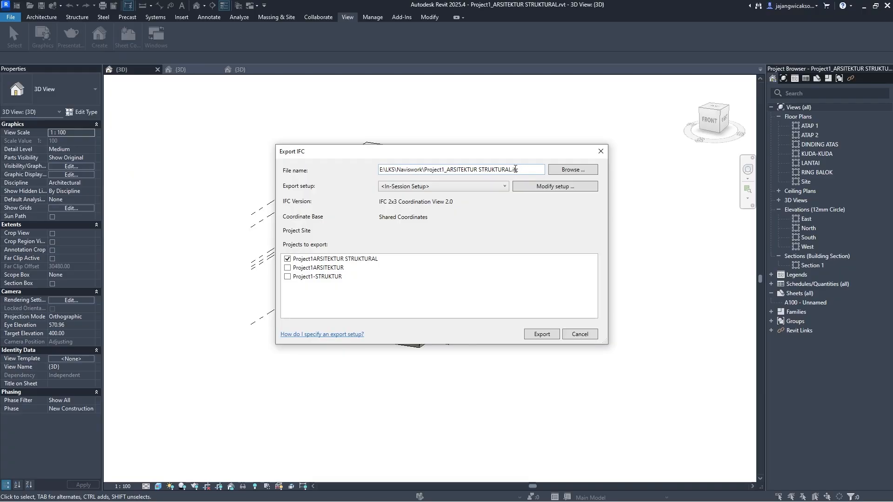
{"action": "left_click", "coordinate": [572, 170]}
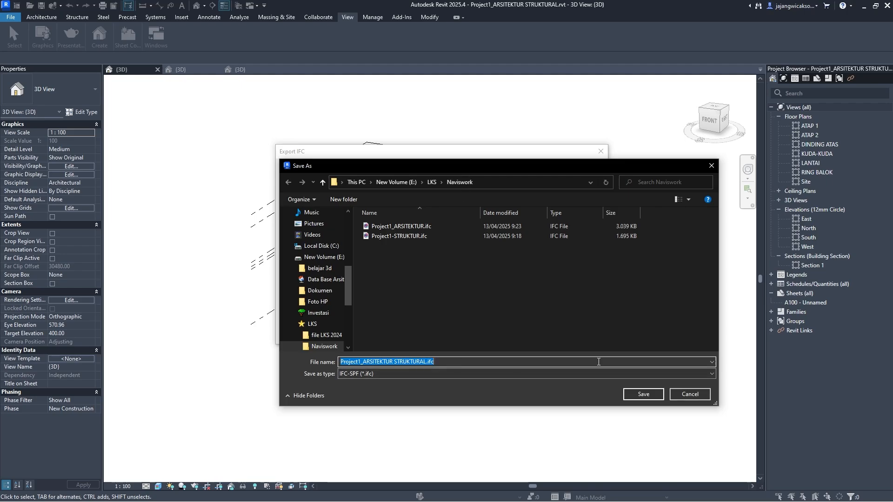
{"action": "left_click", "coordinate": [644, 394]}
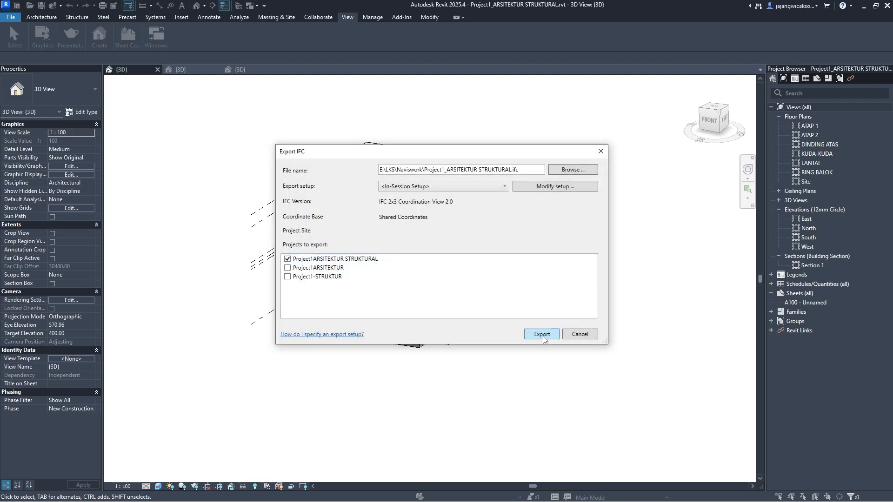
{"action": "left_click", "coordinate": [542, 336]}
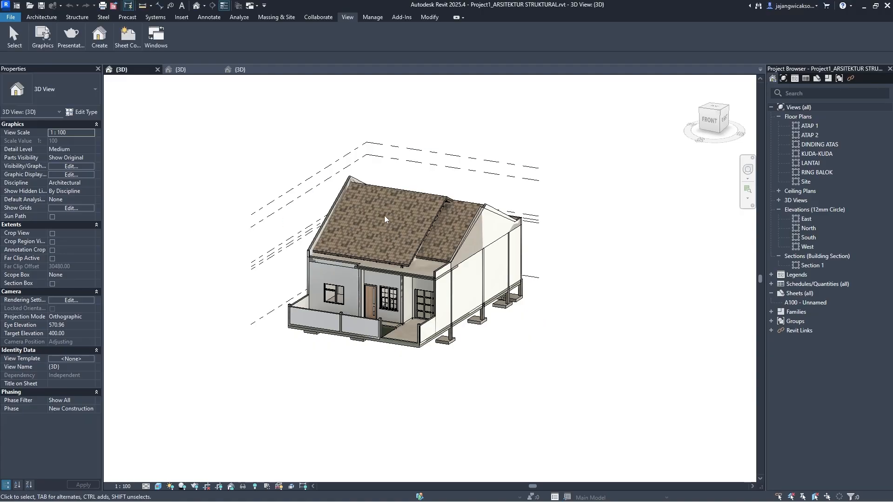
Switch to Navisworks Manage and open Project1_ARSITEKTUR STRUKTURAL.ifc from the Naviswork folder, with all file types listed.
{"action": "key", "text": "alt+Tab"}
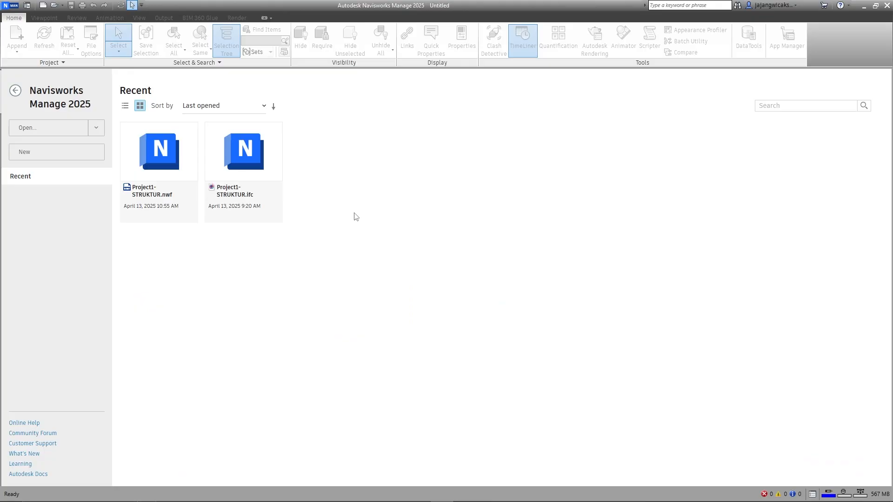
{"action": "left_click", "coordinate": [98, 131]}
{"action": "left_click", "coordinate": [76, 144]}
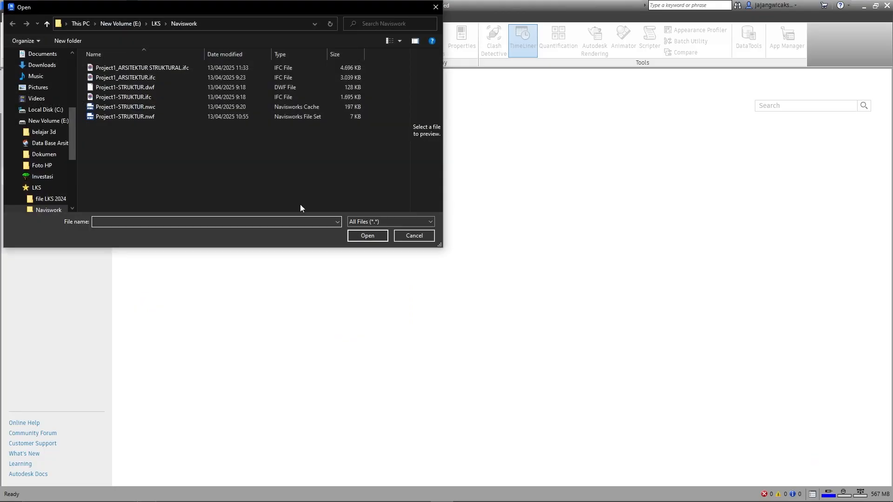
{"action": "left_click", "coordinate": [375, 222]}
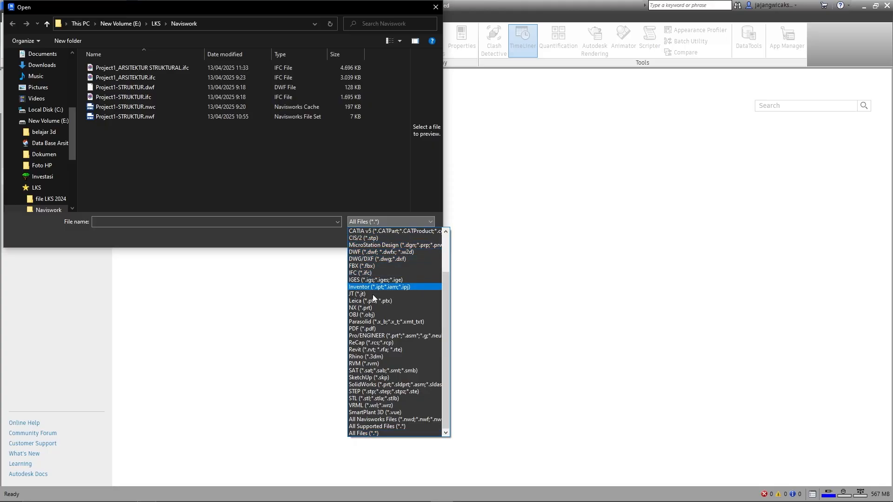
{"action": "left_click", "coordinate": [375, 222]}
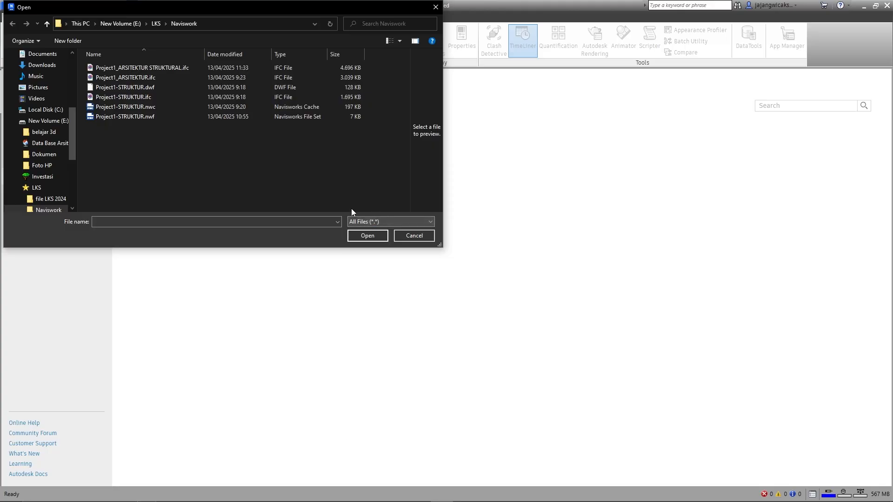
{"action": "left_click", "coordinate": [406, 221]}
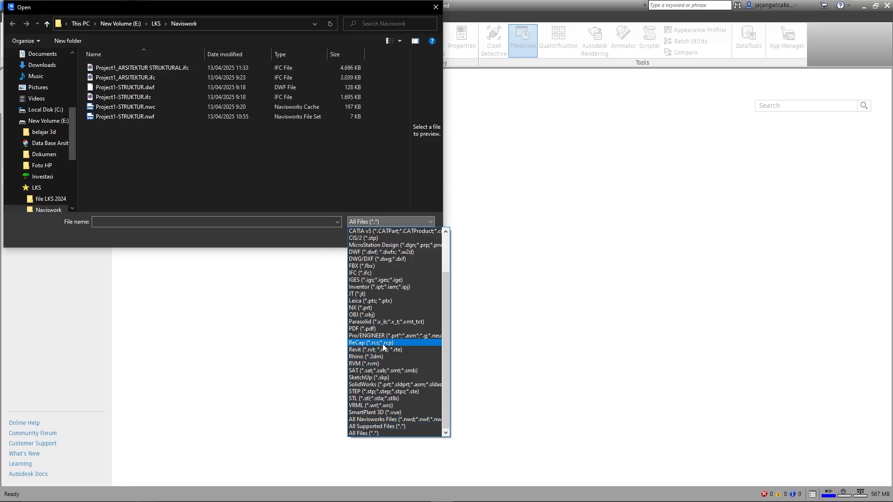
{"action": "scroll", "coordinate": [383, 345], "scroll_direction": "up", "scroll_amount": 3}
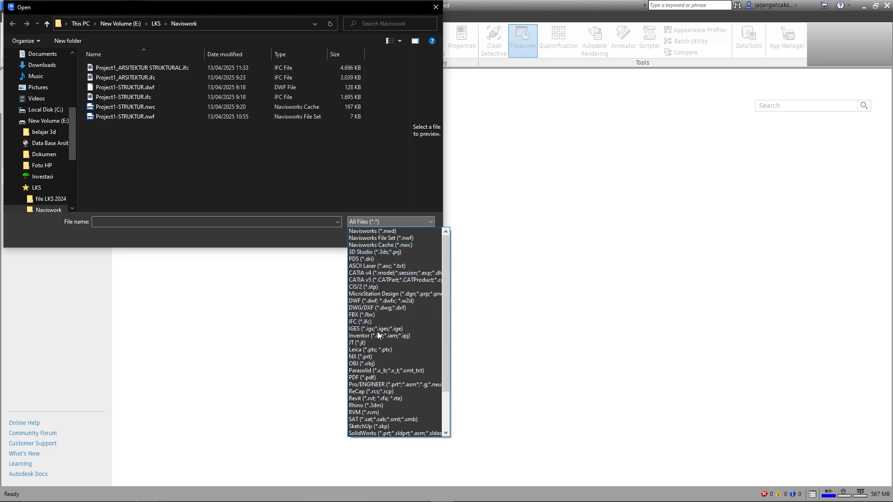
{"action": "scroll", "coordinate": [378, 327], "scroll_direction": "down", "scroll_amount": 3}
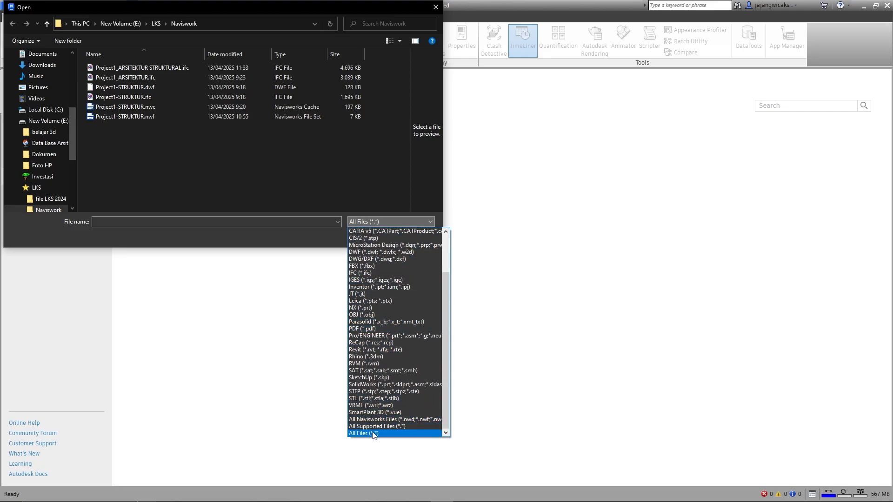
{"action": "left_click", "coordinate": [374, 434]}
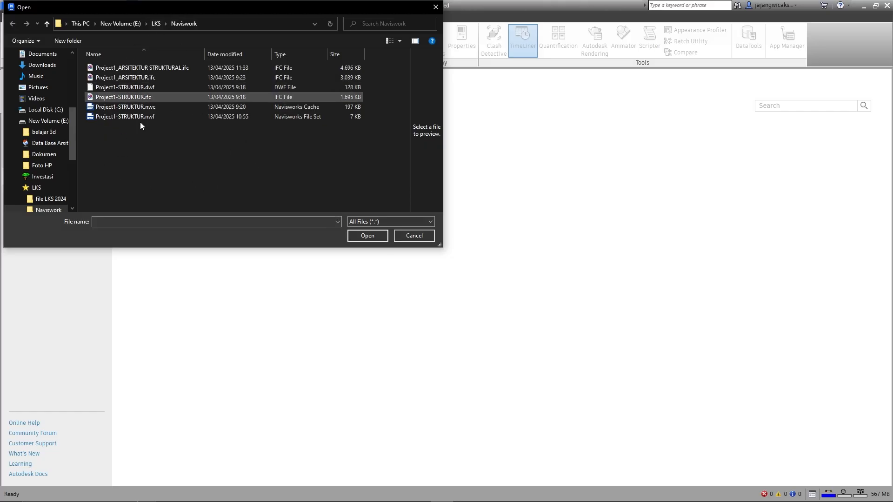
{"action": "left_click", "coordinate": [130, 69]}
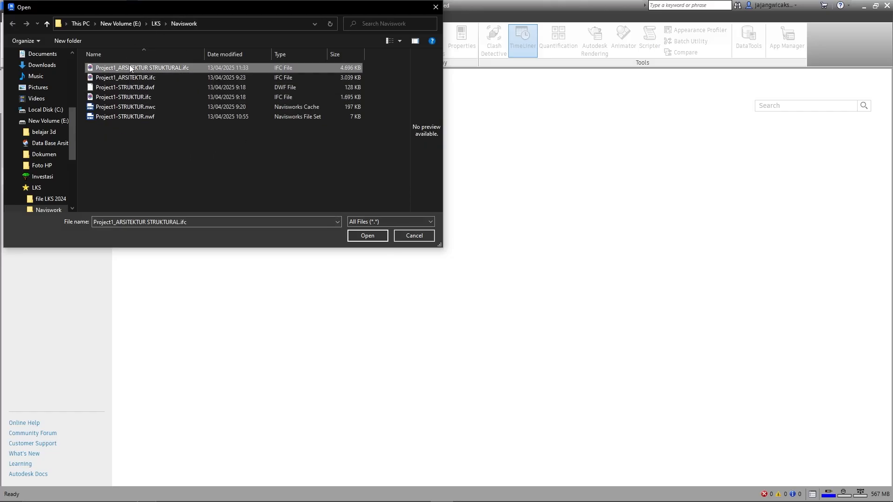
{"action": "left_click", "coordinate": [367, 236]}
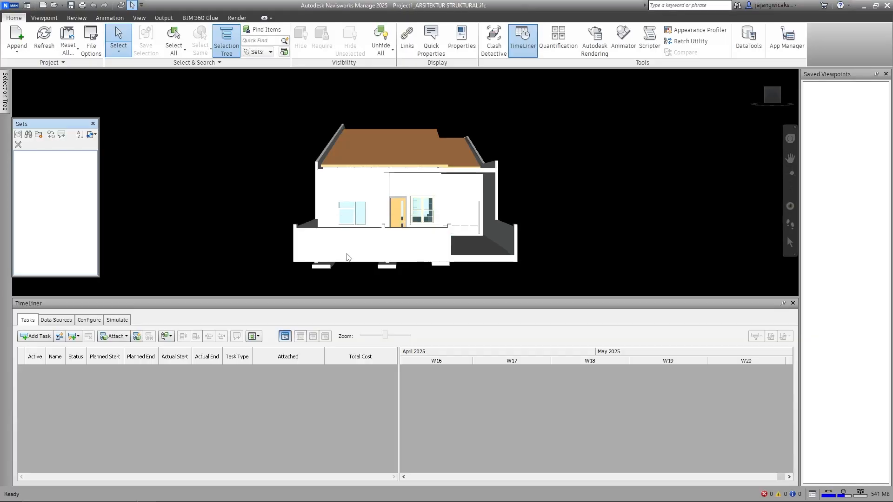
Clear space around the model by closing the Sets window and collapsing the TimeLiner and Saved Viewpoints windows.
{"action": "left_click", "coordinate": [93, 124]}
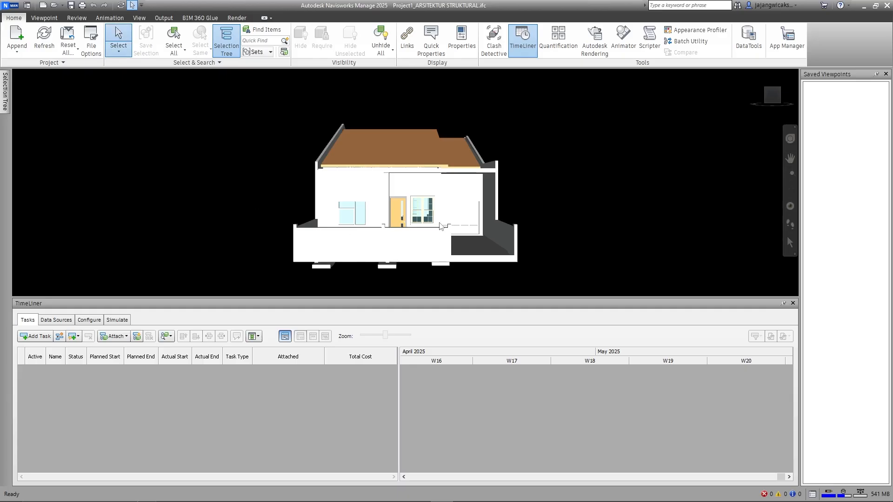
{"action": "left_click_drag", "start_coordinate": [495, 209], "coordinate": [461, 204]}
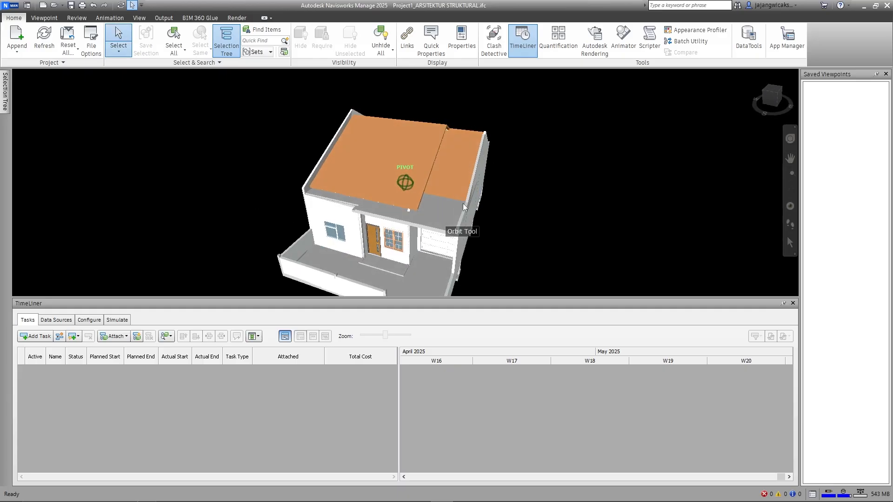
{"action": "left_click", "coordinate": [785, 304]}
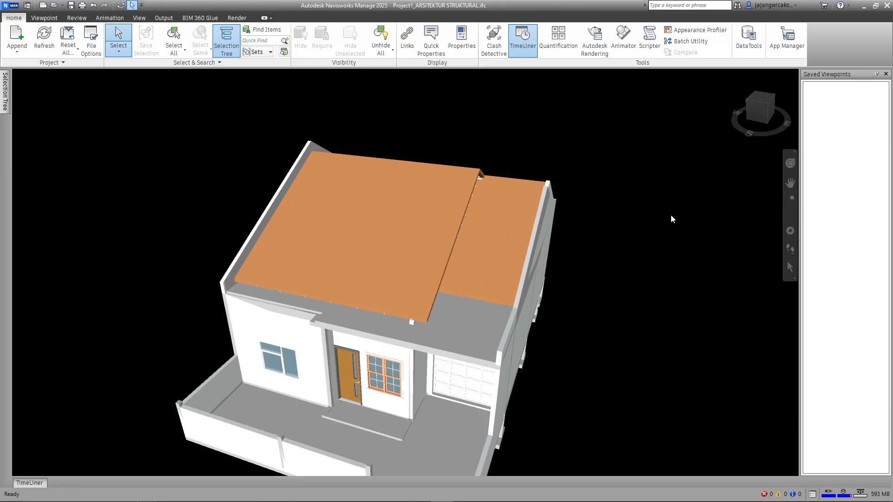
{"action": "left_click", "coordinate": [878, 74]}
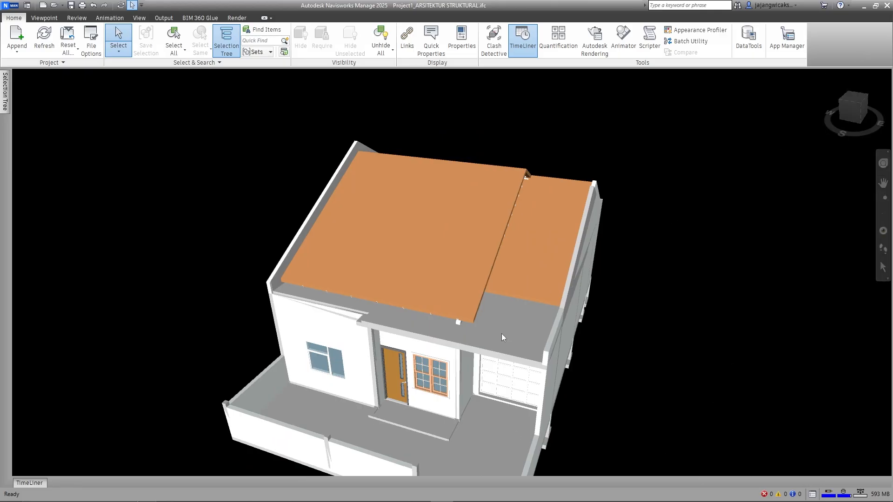
Examine the opened house model from its front corner, covering the roof, side wall and column footings.
{"action": "middle_click_drag", "start_coordinate": [535, 239], "coordinate": [544, 322], "text": "shift"}
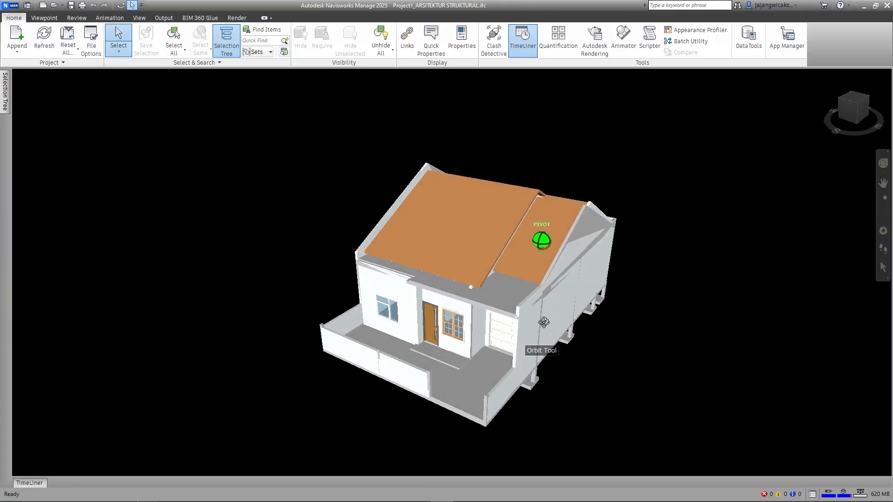
{"action": "scroll", "coordinate": [323, 227], "scroll_direction": "down", "scroll_amount": 2}
{"action": "scroll", "coordinate": [488, 279], "scroll_direction": "up", "scroll_amount": 3}
{"action": "scroll", "coordinate": [357, 207], "scroll_direction": "down", "scroll_amount": 2}
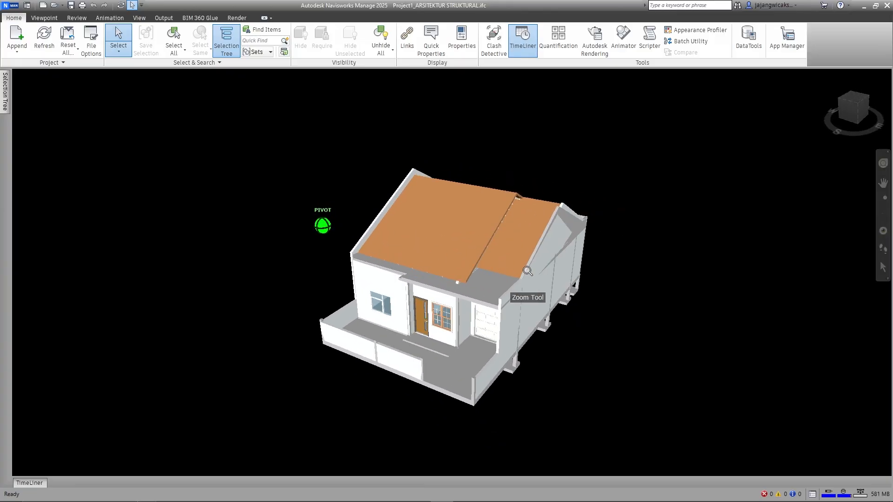
{"action": "scroll", "coordinate": [532, 266], "scroll_direction": "up", "scroll_amount": 1}
{"action": "scroll", "coordinate": [531, 263], "scroll_direction": "down", "scroll_amount": 1}
{"action": "middle_click_drag", "start_coordinate": [531, 264], "coordinate": [497, 249]}
{"action": "key", "text": "alt"}
{"action": "scroll", "coordinate": [432, 252], "scroll_direction": "up", "scroll_amount": 2}
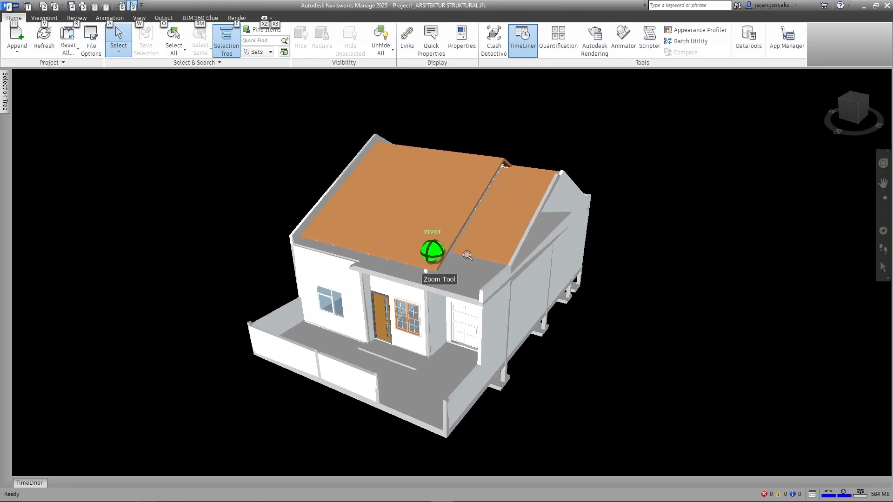
{"action": "mouse_move", "coordinate": [470, 311]}
{"action": "middle_mouse_down", "text": "shift"}
{"action": "mouse_move", "coordinate": [522, 252]}
{"action": "mouse_move", "coordinate": [470, 287]}
{"action": "mouse_move", "coordinate": [462, 309]}
{"action": "middle_mouse_up", "text": "shift"}
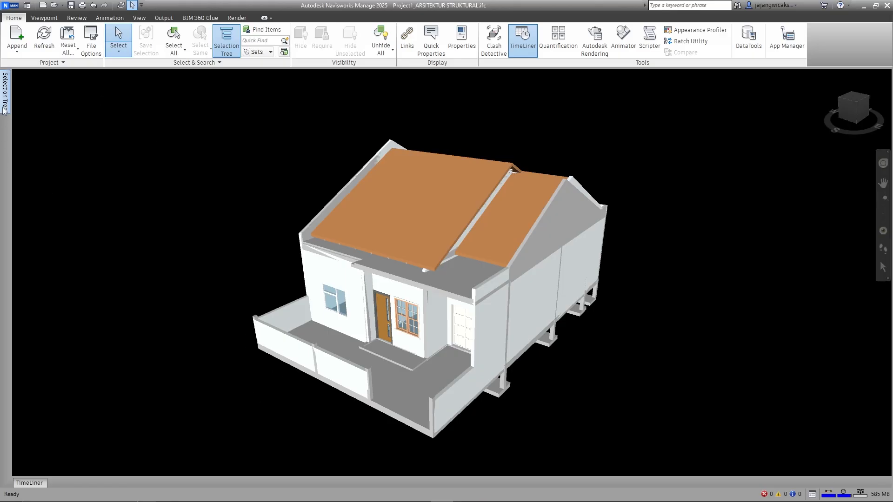
Close the TimeLiner window and keep only the Selection Tree open beside the model.
{"action": "mouse_move", "coordinate": [4, 97]}
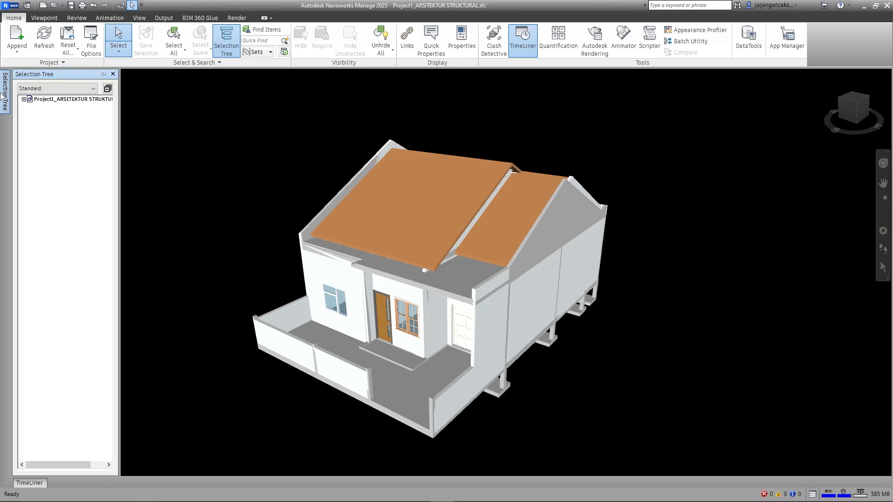
{"action": "left_click", "coordinate": [232, 44]}
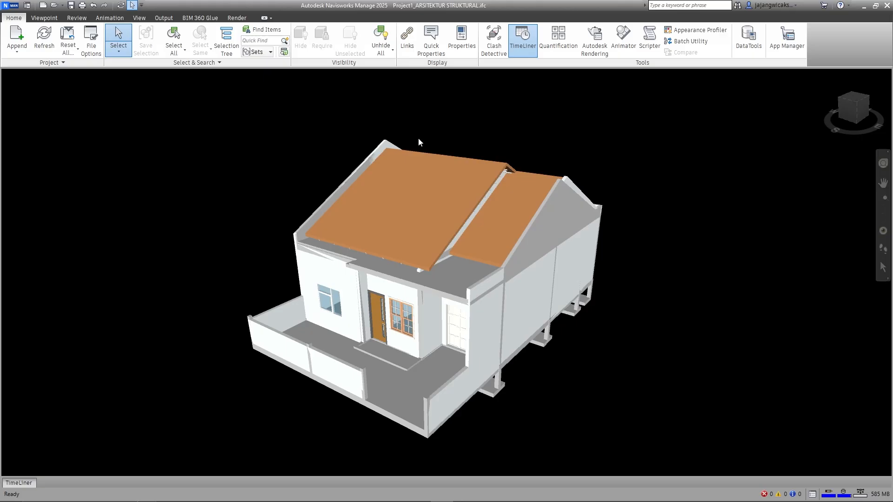
{"action": "left_click", "coordinate": [522, 42]}
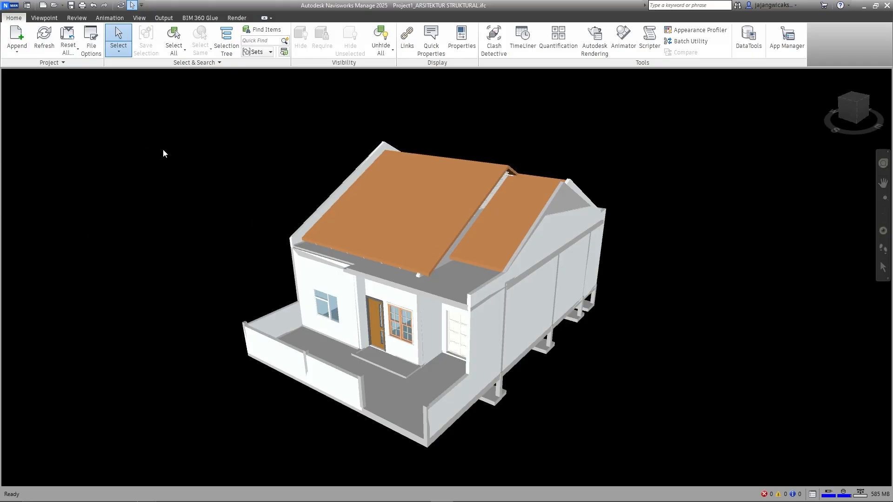
{"action": "left_click", "coordinate": [227, 43]}
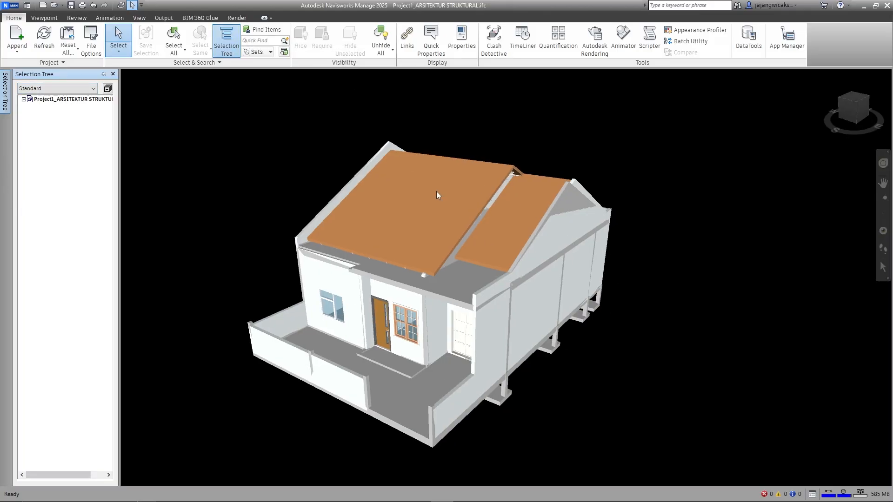
Expand the IFC file's hierarchy down to the building levels under IfcBuilding.
{"action": "left_click", "coordinate": [24, 99]}
{"action": "left_click", "coordinate": [32, 107]}
{"action": "left_click", "coordinate": [39, 116]}
{"action": "left_click", "coordinate": [46, 125]}
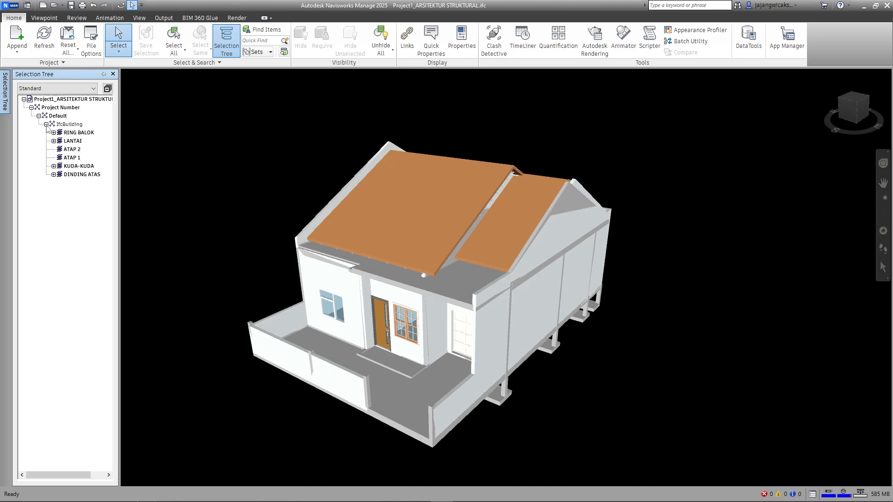
Highlight the RING BALOK level and its IfcBeam, IfcSlab and wall groups to see which elements each contains.
{"action": "left_click", "coordinate": [75, 133]}
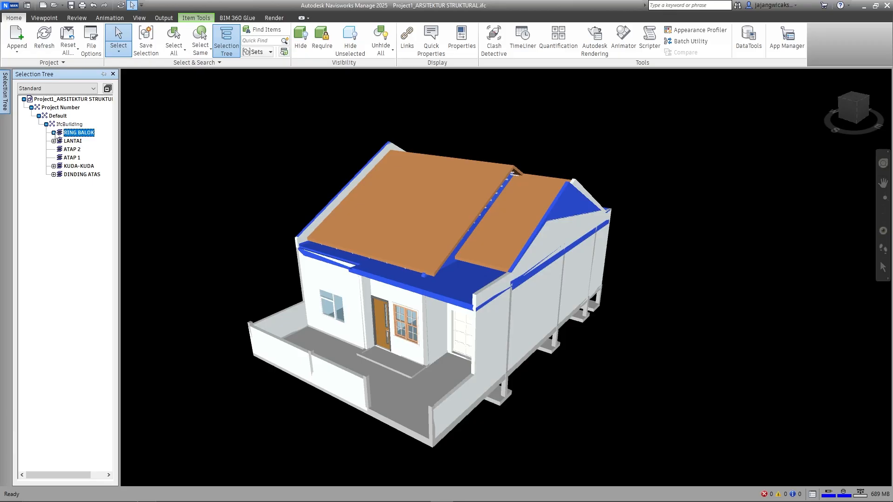
{"action": "left_click", "coordinate": [53, 133]}
{"action": "left_click", "coordinate": [81, 142]}
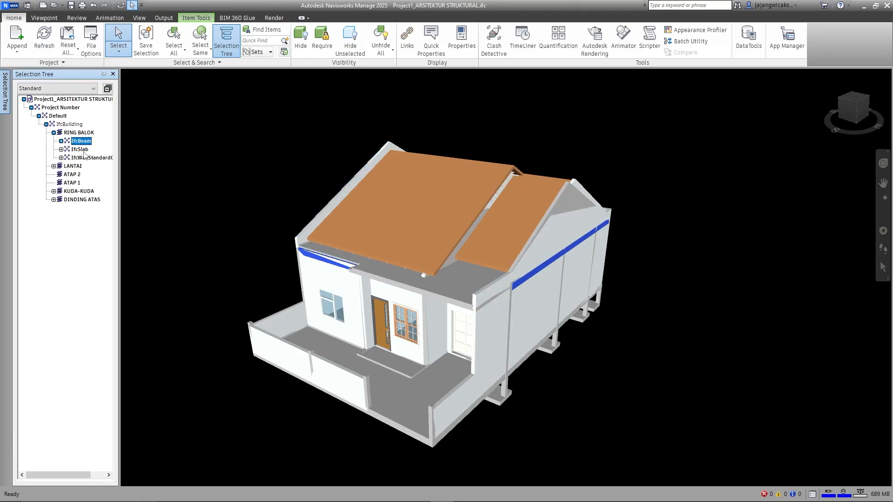
{"action": "left_click", "coordinate": [83, 151]}
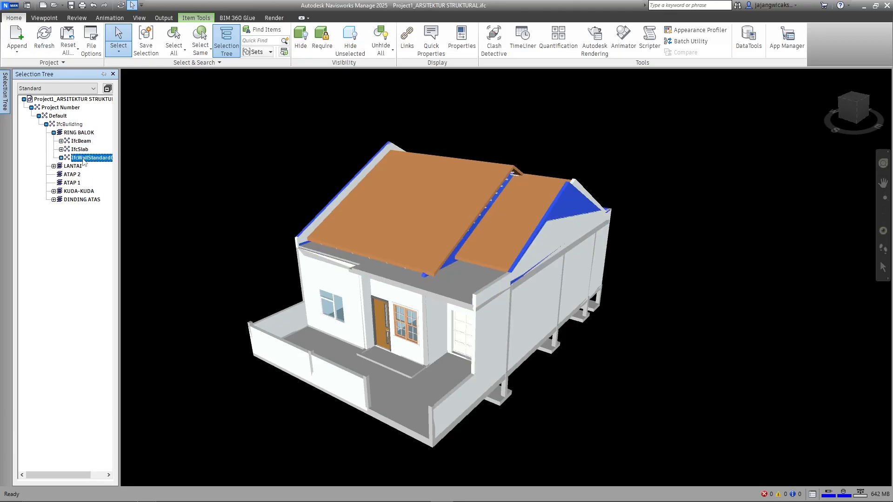
{"action": "left_click", "coordinate": [86, 160]}
Highlight the element groups of the LANTAI level one by one, and collapse the LANTAI and RING BALOK branches.
{"action": "left_click", "coordinate": [54, 166]}
{"action": "left_click", "coordinate": [78, 183]}
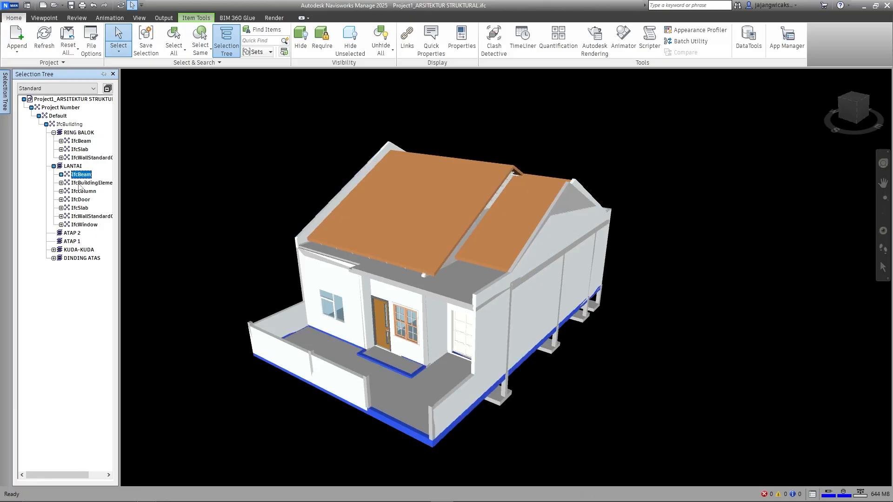
{"action": "left_click", "coordinate": [81, 200]}
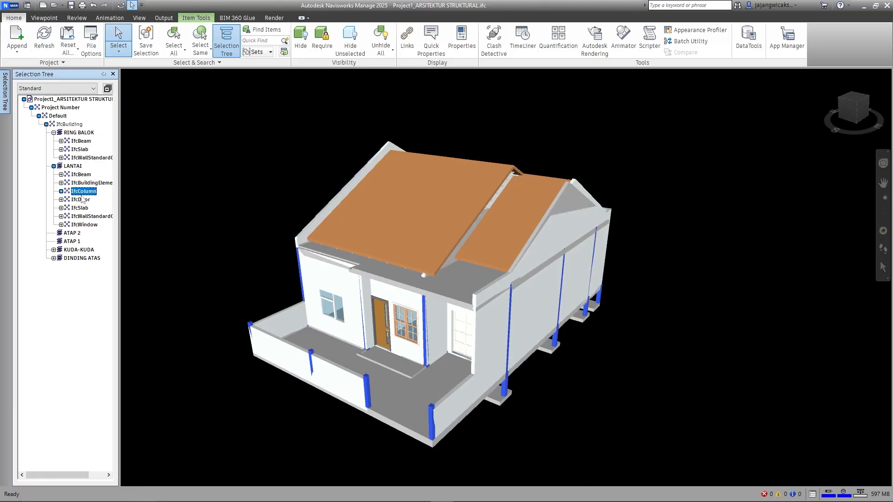
{"action": "left_click", "coordinate": [80, 207]}
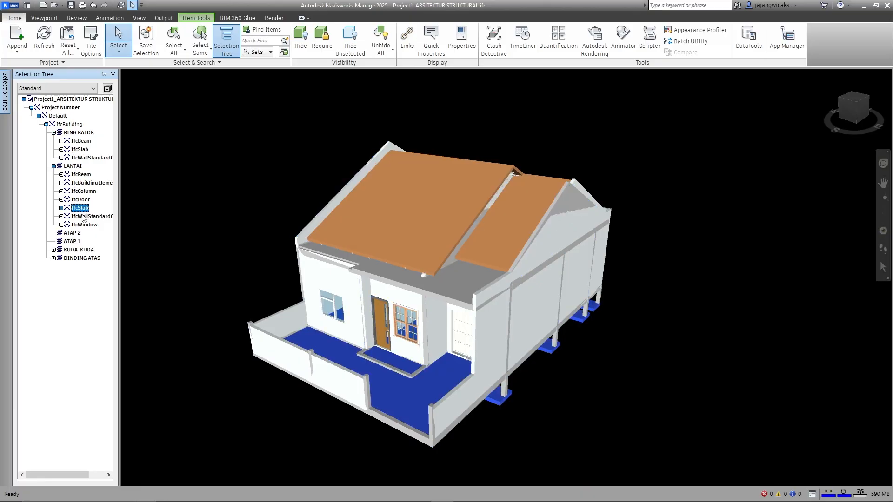
{"action": "left_click", "coordinate": [83, 216]}
{"action": "left_click", "coordinate": [82, 225]}
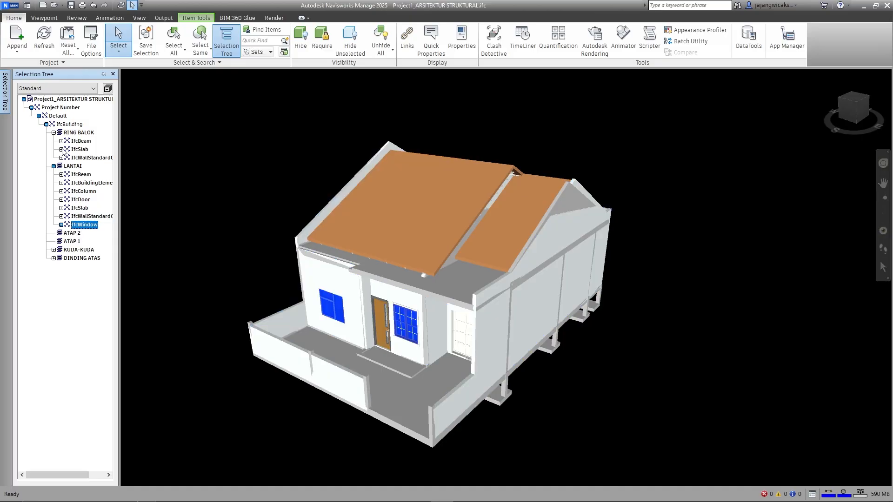
{"action": "left_click", "coordinate": [54, 166]}
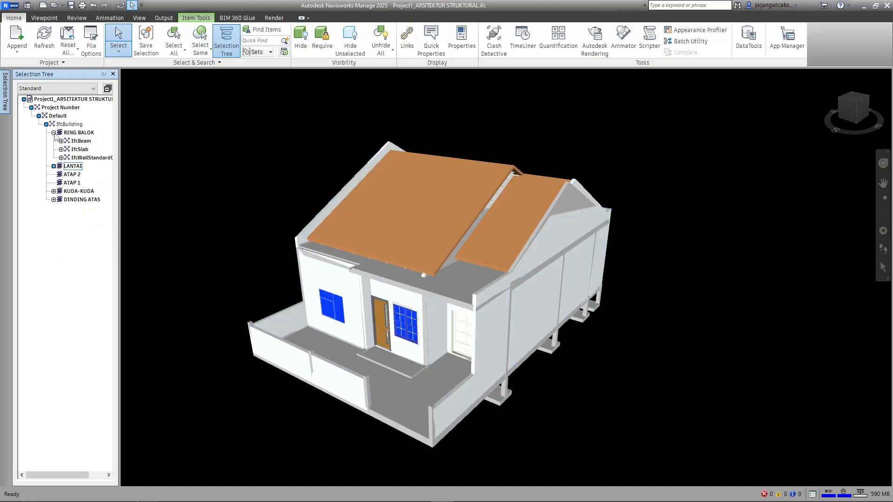
{"action": "left_click", "coordinate": [53, 133]}
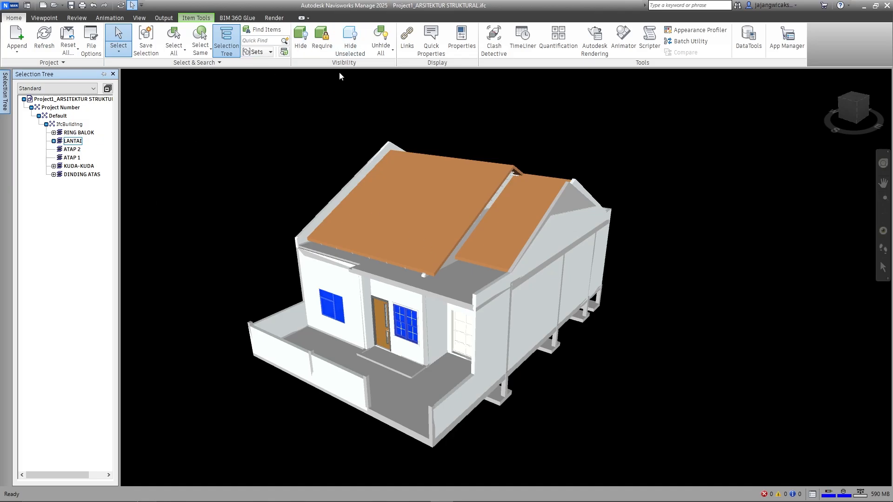
Open the Sets management window and place it next to the Selection Tree, clear of the house model.
{"action": "left_click", "coordinate": [258, 52]}
{"action": "left_click", "coordinate": [259, 89]}
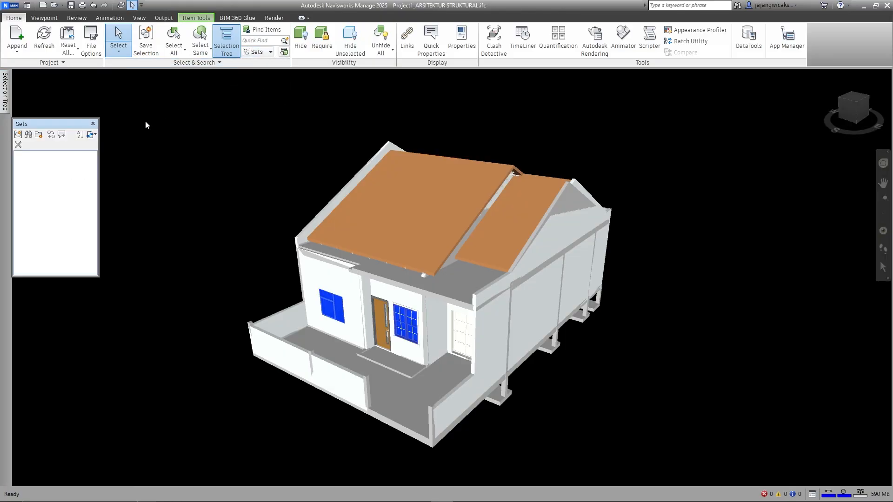
{"action": "left_click_drag", "start_coordinate": [61, 121], "coordinate": [191, 74]}
{"action": "left_click", "coordinate": [6, 98]}
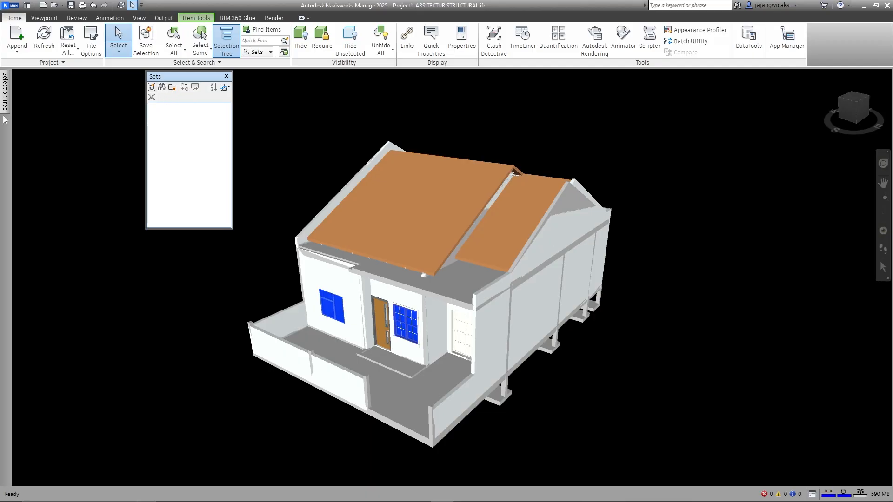
{"action": "left_click", "coordinate": [5, 100]}
Create a new folder named "struktur bawah" in the Sets window.
{"action": "left_click", "coordinate": [172, 88]}
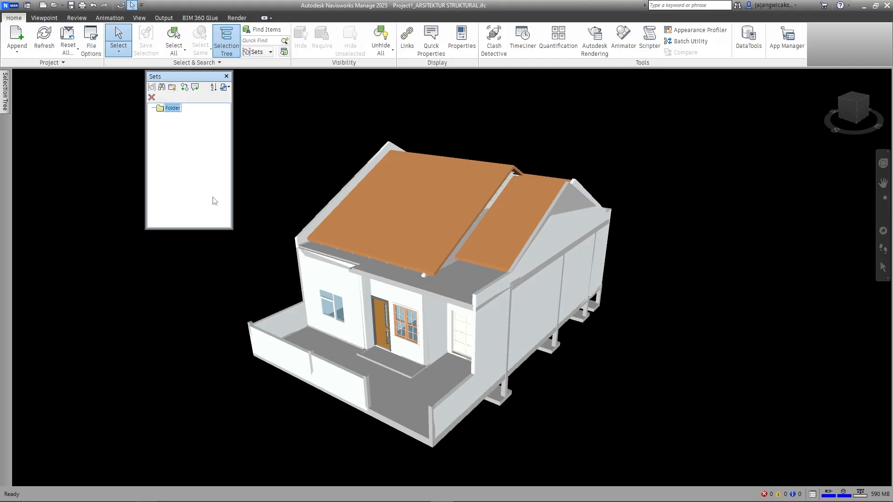
{"action": "type", "text": "struktur bawah"}
{"action": "key", "text": "Return"}
Expand the LANTAI level and highlight its groups in turn, from IfcWindow up to IfcBeam, to identify the substructure elements.
{"action": "mouse_move", "coordinate": [5, 95]}
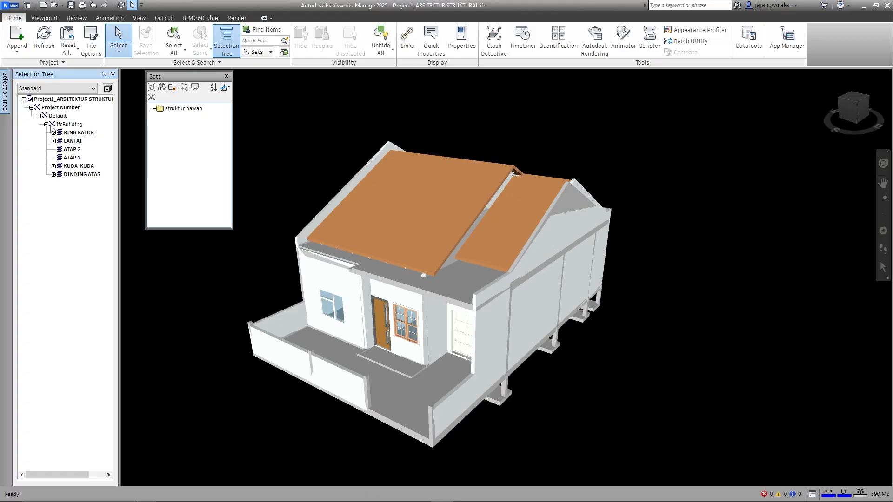
{"action": "left_click", "coordinate": [72, 141]}
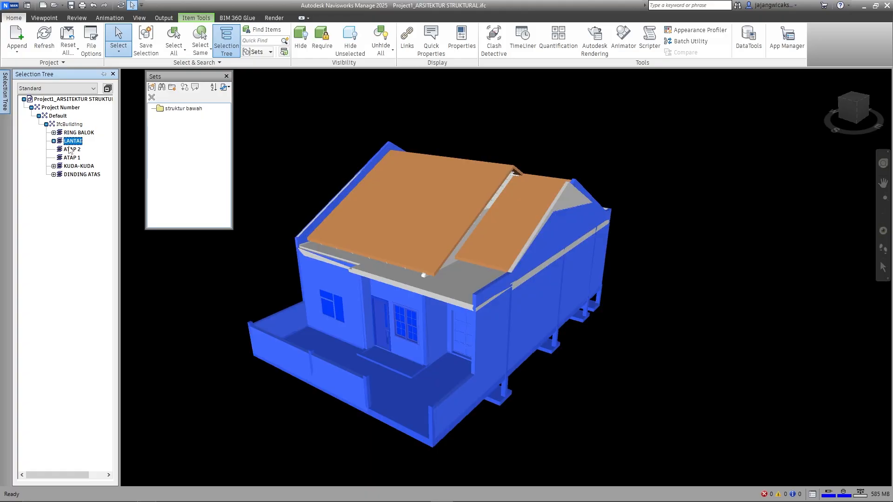
{"action": "left_click", "coordinate": [70, 150]}
{"action": "left_click", "coordinate": [70, 143]}
{"action": "left_click", "coordinate": [54, 141]}
{"action": "left_click", "coordinate": [84, 199]}
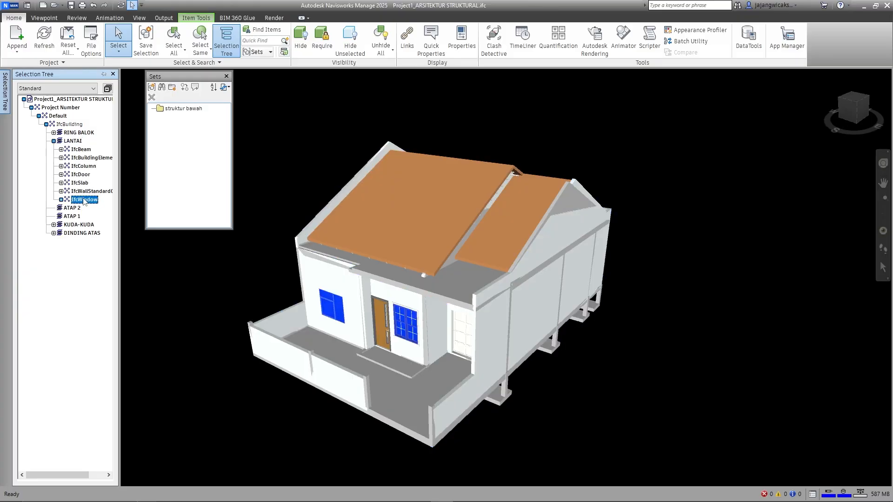
{"action": "left_click", "coordinate": [85, 192]}
{"action": "left_click", "coordinate": [84, 184]}
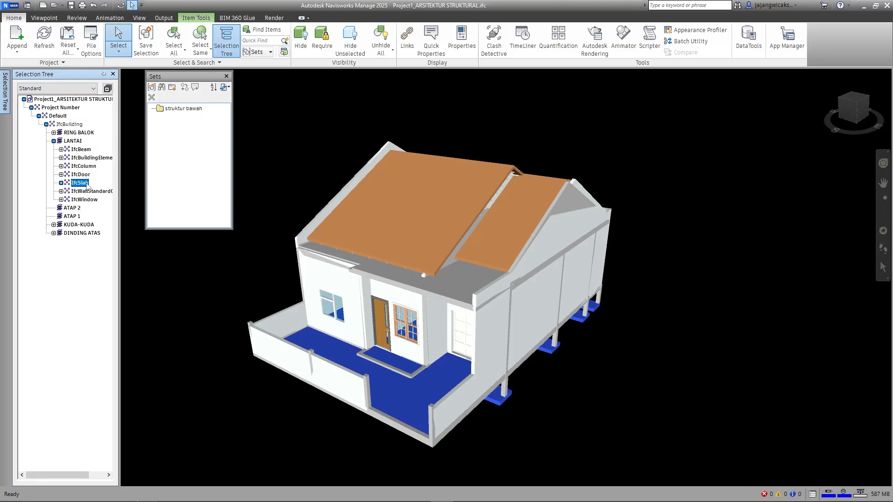
{"action": "left_click", "coordinate": [81, 174]}
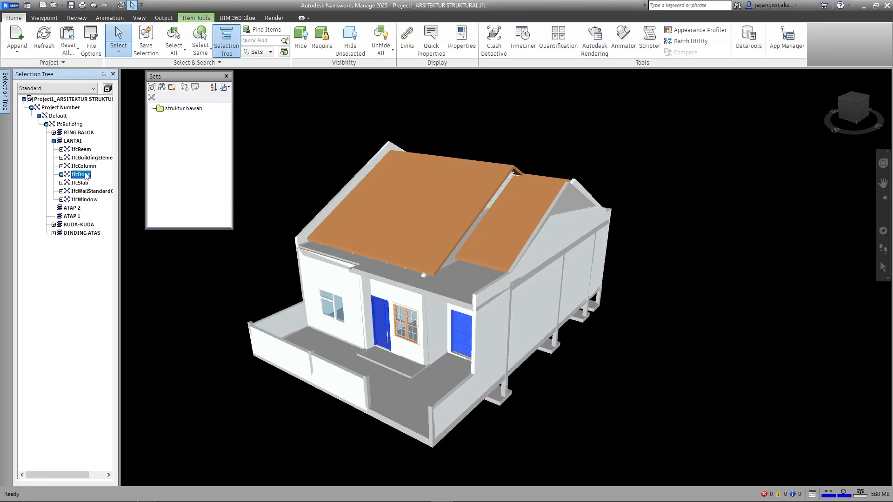
{"action": "left_click", "coordinate": [85, 167]}
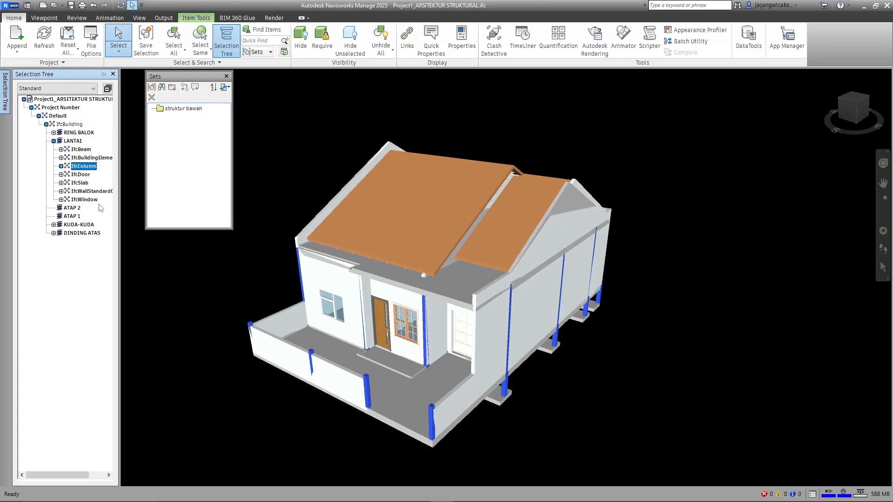
{"action": "left_click", "coordinate": [89, 158]}
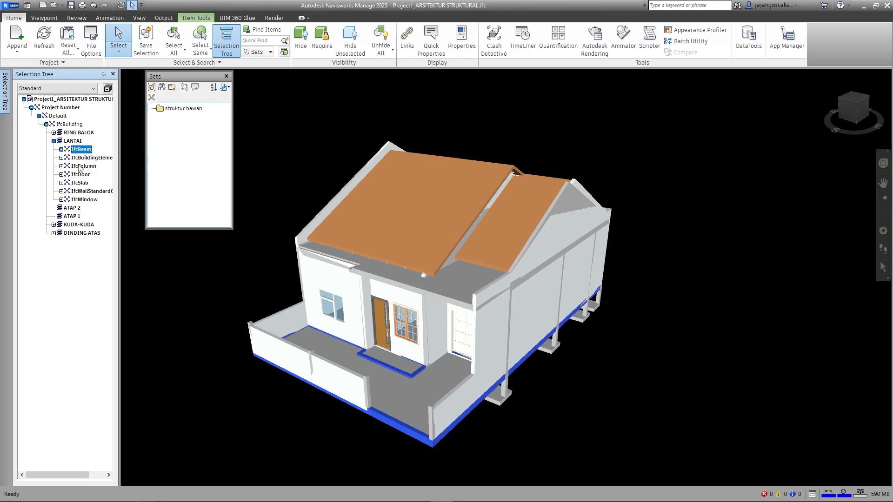
Isolate the IfcSlab group of the LANTAI level by hiding all unselected elements, and inspect it from a low angle.
{"action": "left_click", "coordinate": [80, 166]}
{"action": "left_click", "coordinate": [81, 175]}
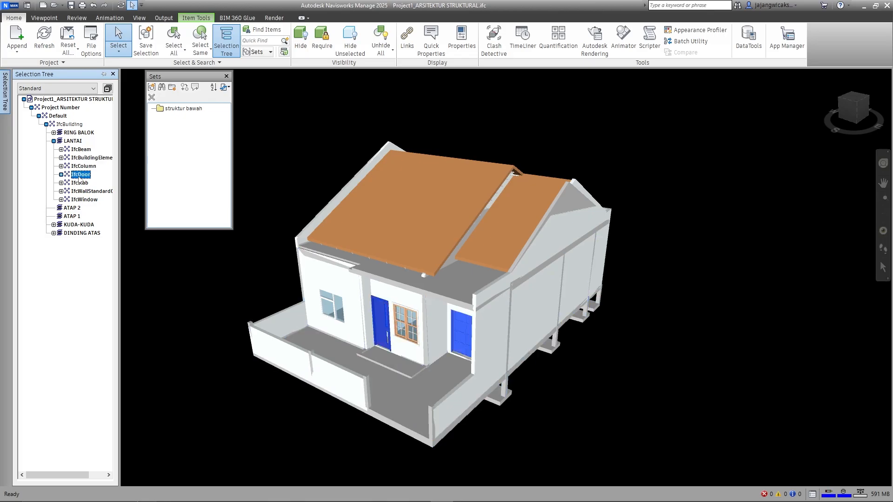
{"action": "left_click", "coordinate": [80, 183]}
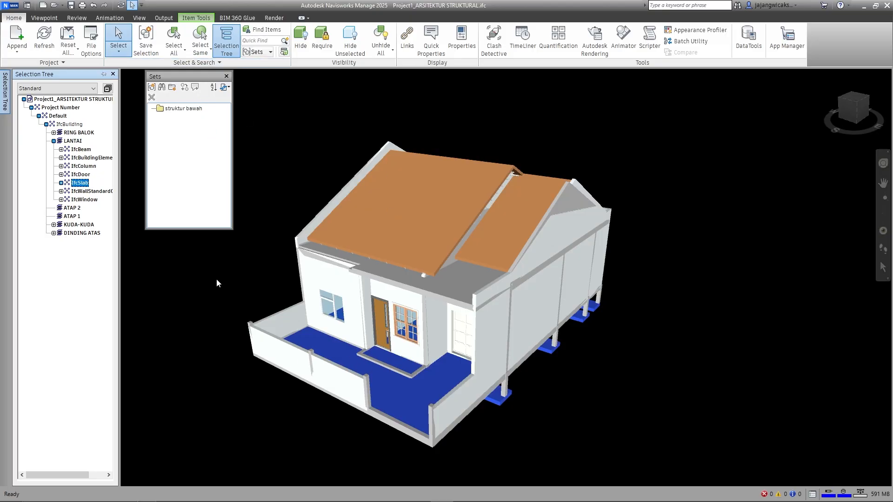
{"action": "left_click", "coordinate": [350, 42]}
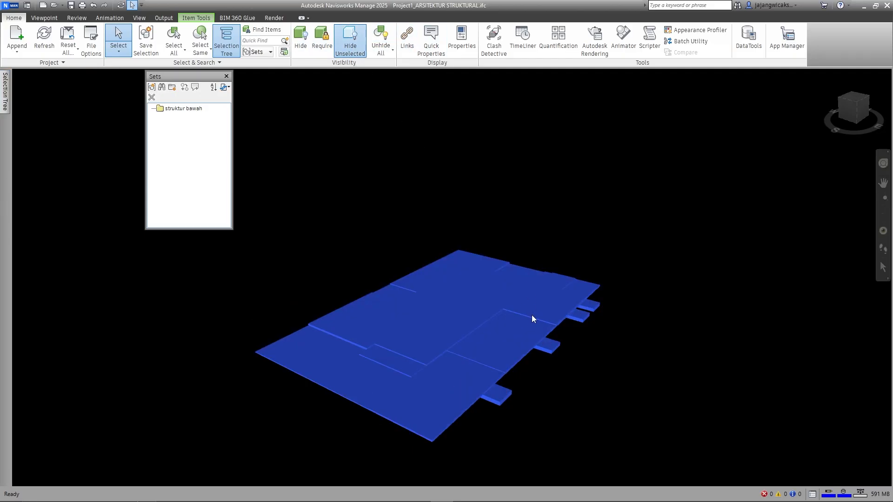
{"action": "middle_click_drag", "start_coordinate": [555, 384], "coordinate": [532, 377], "text": "shift"}
{"action": "middle_click_drag", "start_coordinate": [477, 359], "coordinate": [515, 357], "text": "shift"}
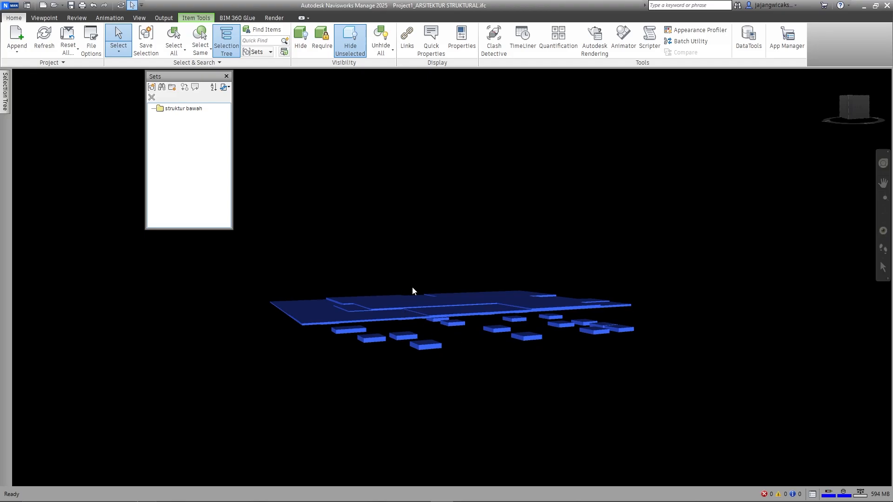
Examine the isolated floor slabs and footings from the side and from above, and show the rest of the model again.
{"action": "mouse_move", "coordinate": [4, 95]}
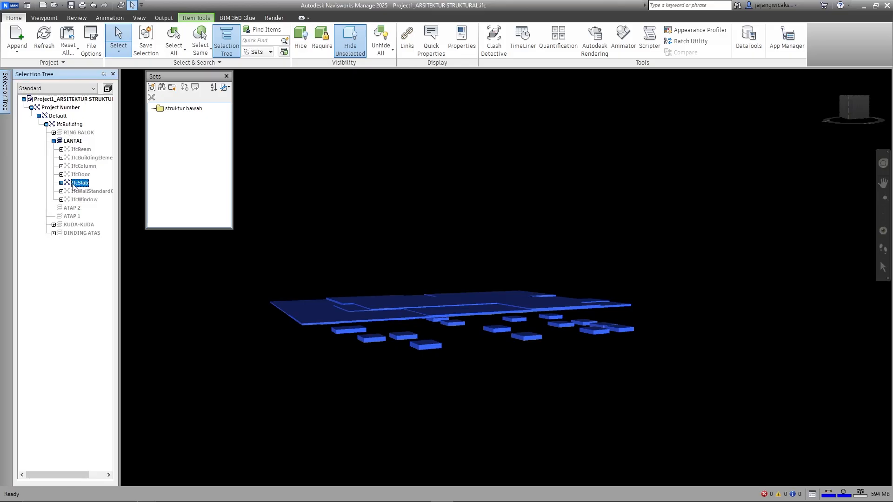
{"action": "middle_click_drag", "start_coordinate": [480, 342], "coordinate": [400, 319], "text": "shift"}
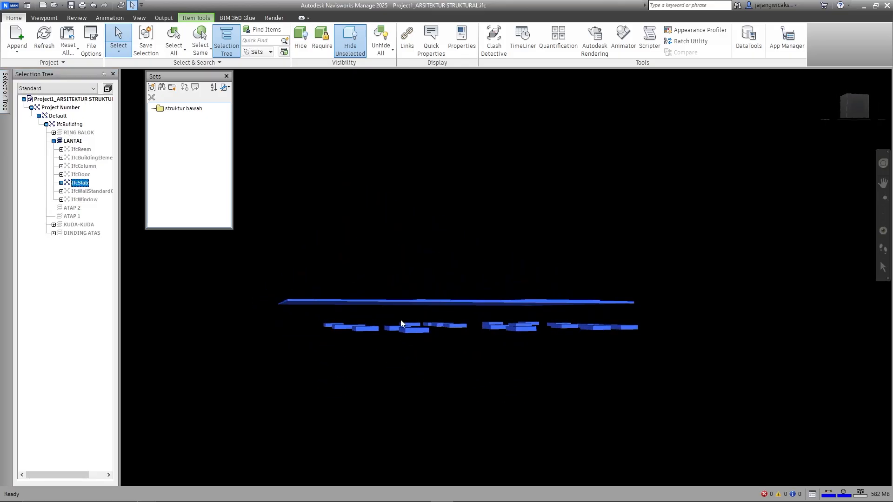
{"action": "middle_click_drag", "start_coordinate": [498, 309], "coordinate": [442, 296], "text": "shift"}
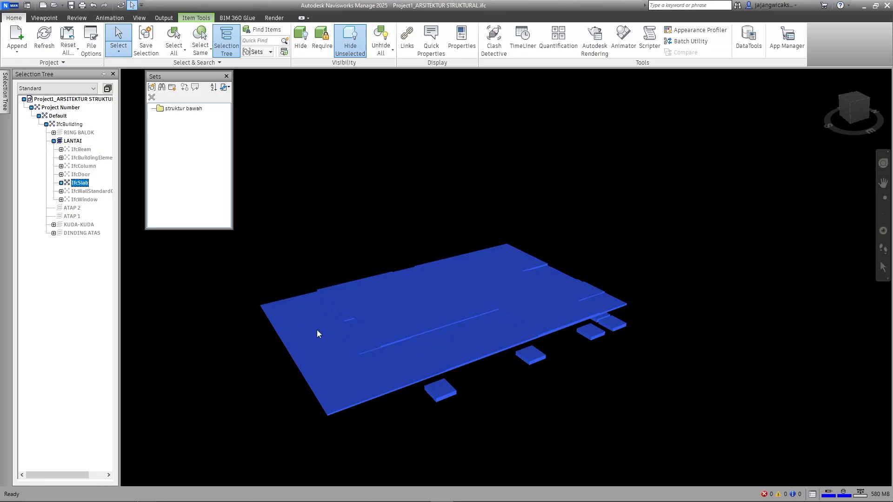
{"action": "middle_click_drag", "start_coordinate": [521, 441], "coordinate": [440, 386], "text": "shift"}
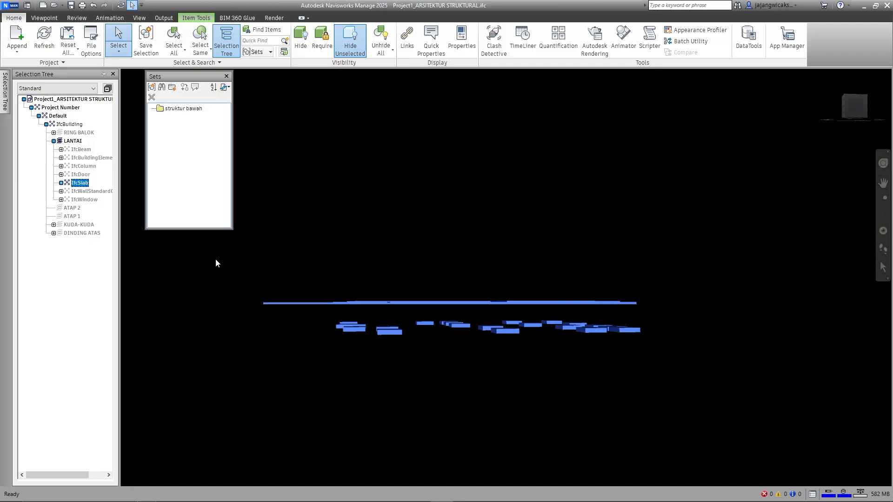
{"action": "left_click", "coordinate": [352, 40]}
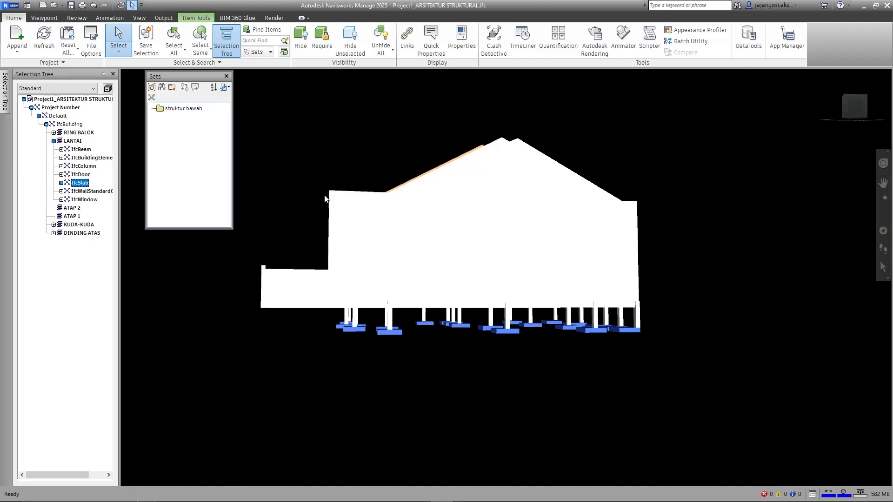
Highlight LANTAI's IfcColumn and building element groups and check them on the whole house from above.
{"action": "left_click", "coordinate": [84, 166]}
{"action": "left_click", "coordinate": [90, 159]}
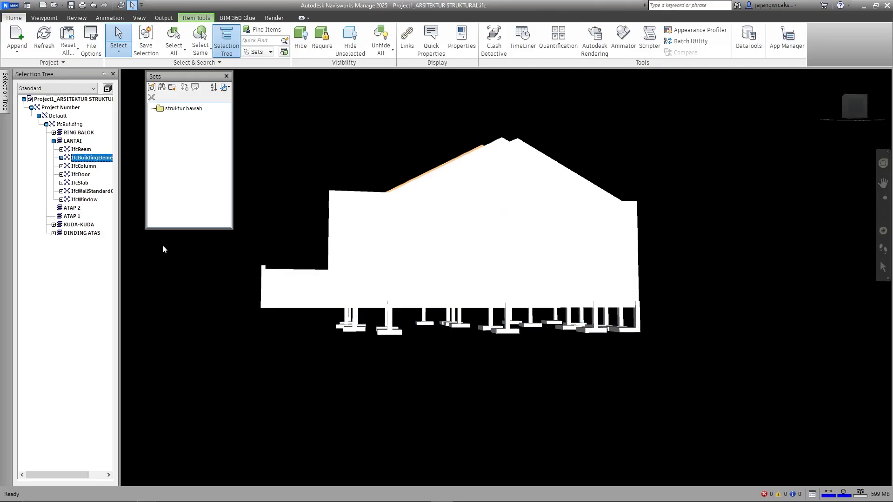
{"action": "middle_click_drag", "start_coordinate": [164, 250], "coordinate": [103, 215], "text": "shift"}
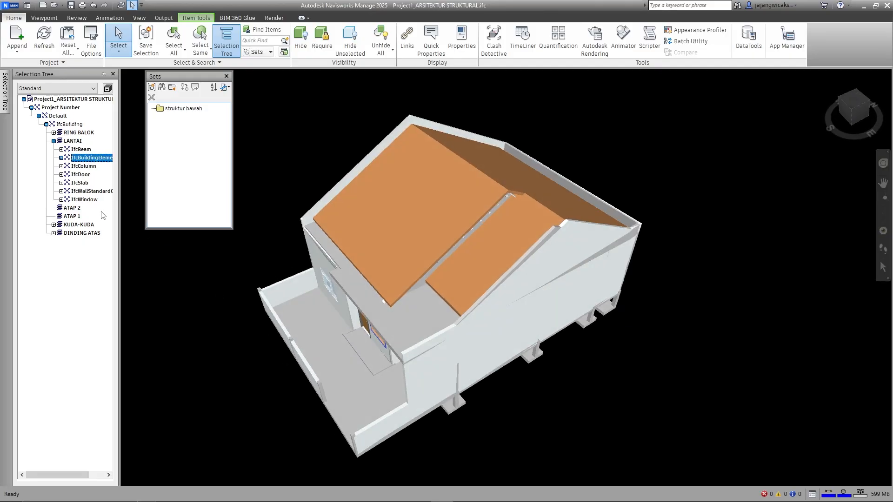
Highlight LANTAI's IfcWallStandardCase and IfcColumn groups in turn and check them on the house from a lower angle.
{"action": "left_click", "coordinate": [83, 191]}
{"action": "mouse_move", "coordinate": [465, 363]}
{"action": "middle_mouse_down", "text": "shift"}
{"action": "mouse_move", "coordinate": [491, 294]}
{"action": "mouse_move", "coordinate": [526, 307]}
{"action": "mouse_move", "coordinate": [496, 283]}
{"action": "mouse_move", "coordinate": [371, 342]}
{"action": "middle_mouse_up", "text": "shift"}
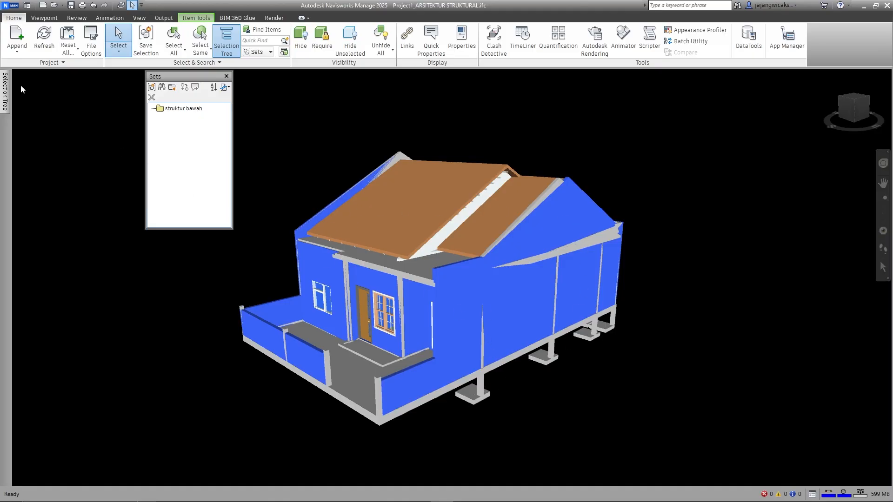
{"action": "mouse_move", "coordinate": [5, 91]}
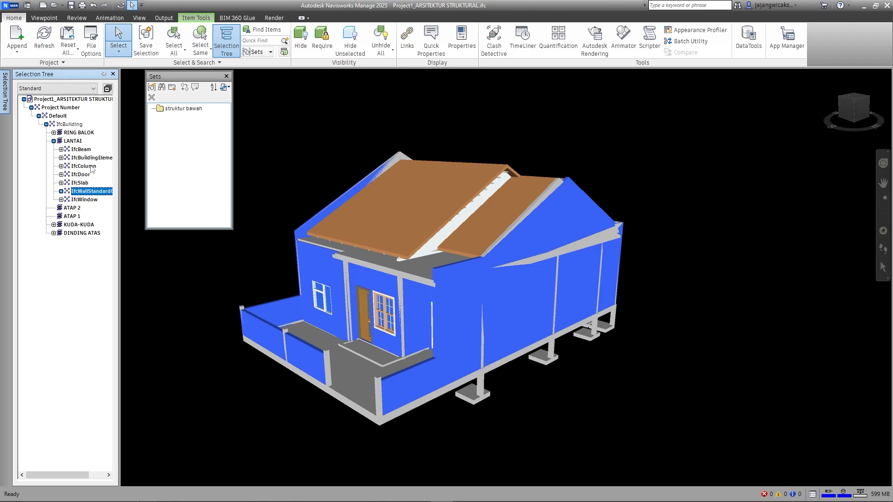
{"action": "left_click", "coordinate": [91, 167]}
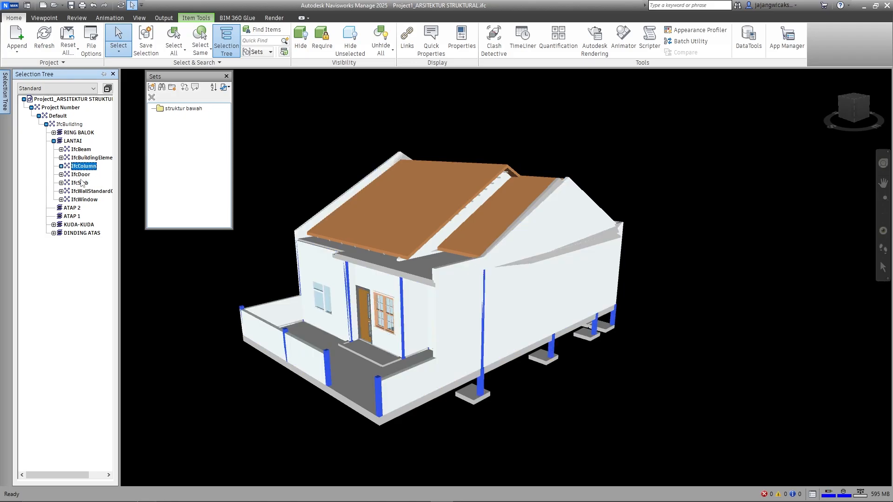
Isolate LANTAI's IfcSlab group by hiding all unselected elements, and view it edge-on from the side.
{"action": "left_click", "coordinate": [83, 183]}
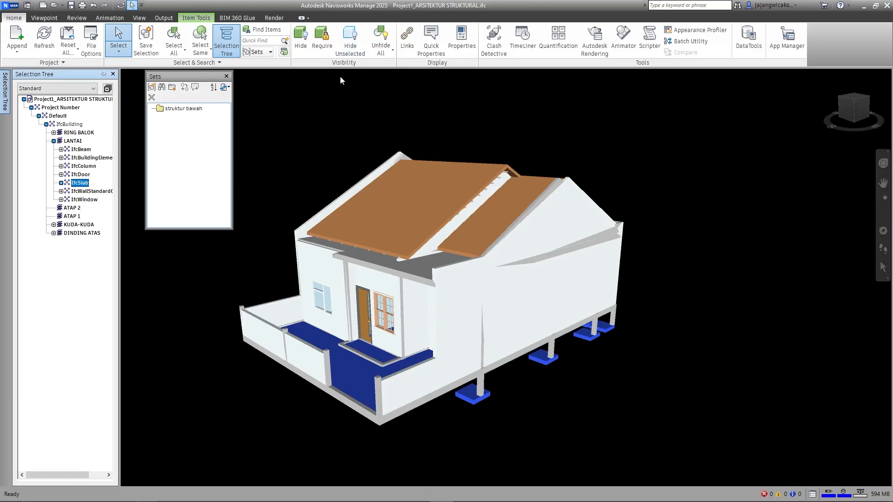
{"action": "left_click", "coordinate": [351, 41]}
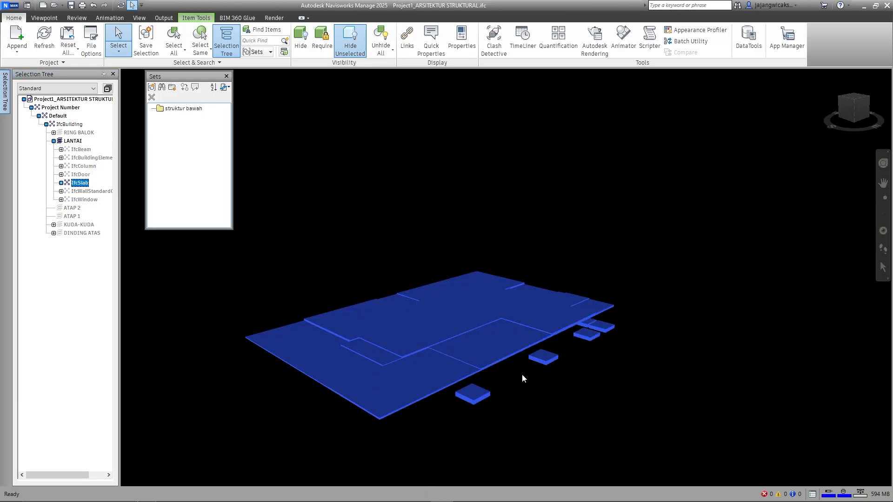
{"action": "middle_click_drag", "start_coordinate": [523, 379], "coordinate": [403, 340], "text": "shift"}
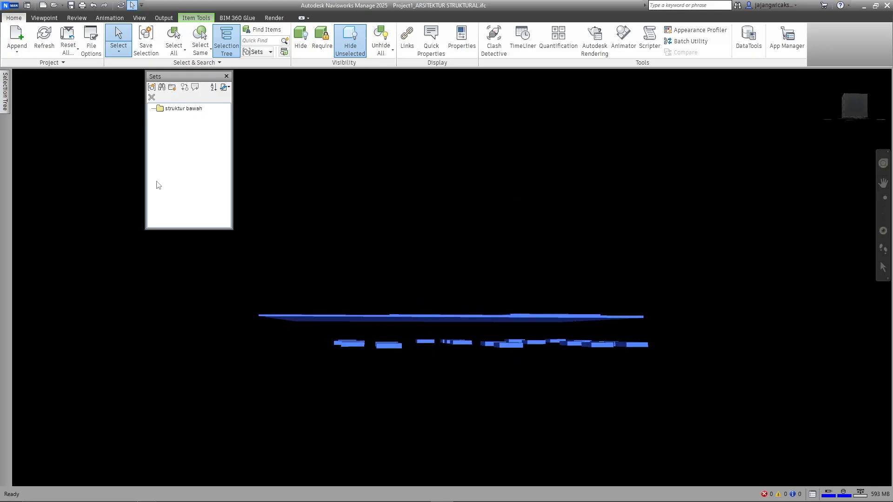
Box-select only the footings beneath the floor slabs and hide all unselected elements.
{"action": "left_click", "coordinate": [119, 51]}
{"action": "left_click", "coordinate": [117, 82]}
{"action": "left_click_drag", "start_coordinate": [316, 334], "coordinate": [680, 376]}
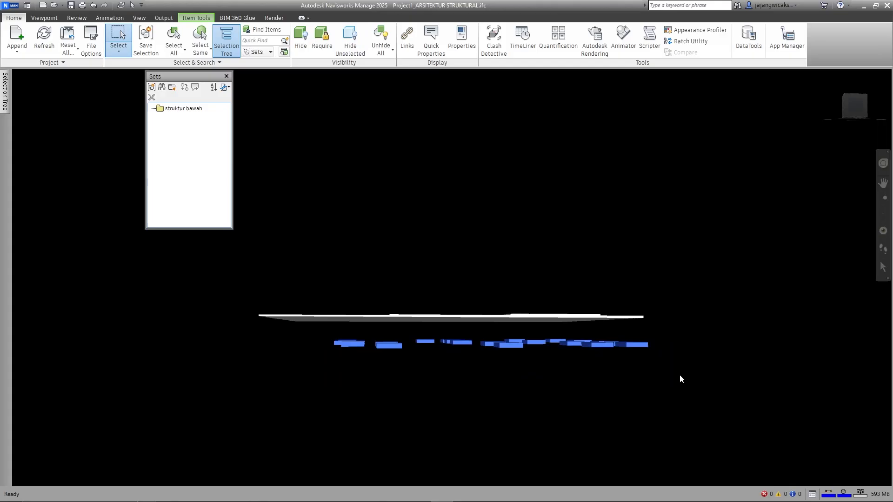
{"action": "left_click", "coordinate": [350, 42]}
{"action": "middle_click_drag", "start_coordinate": [409, 345], "coordinate": [545, 422], "text": "shift"}
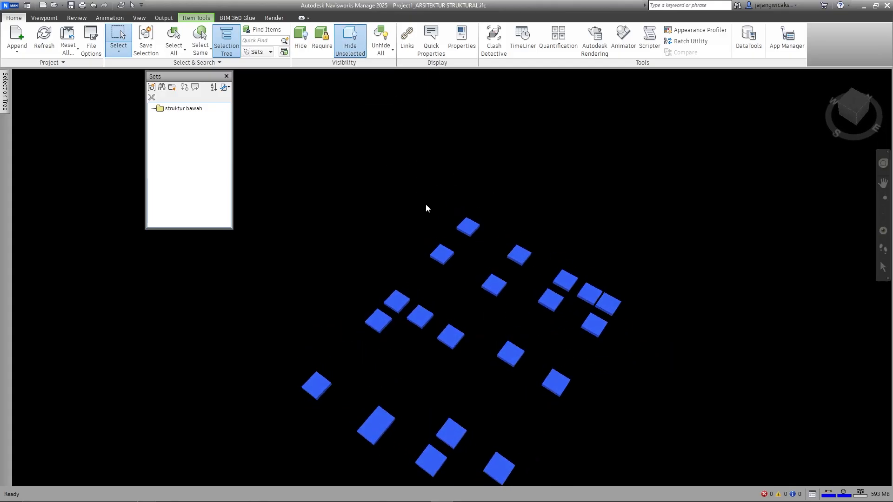
{"action": "scroll", "coordinate": [347, 182], "scroll_direction": "down", "scroll_amount": 2}
{"action": "scroll", "coordinate": [309, 250], "scroll_direction": "down", "scroll_amount": 1}
{"action": "scroll", "coordinate": [418, 324], "scroll_direction": "up", "scroll_amount": 2}
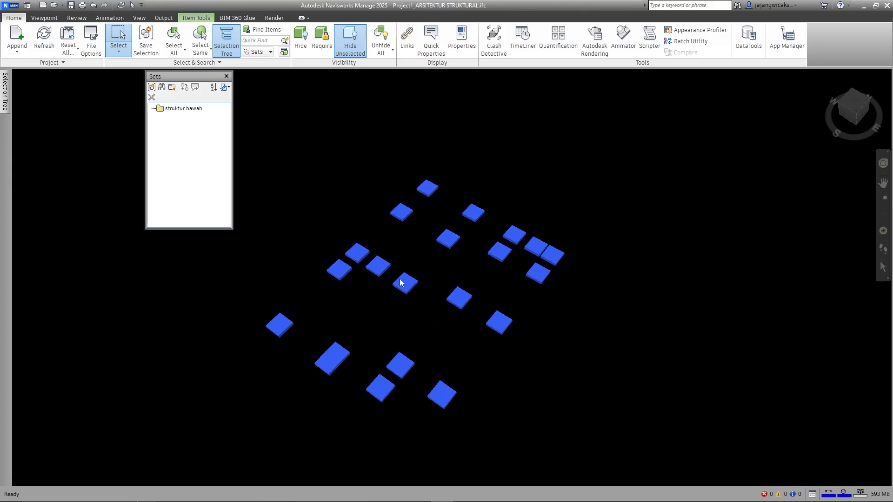
Save the selected footings as a selection set named "pondasi" and move it into the "struktur bawah" folder.
{"action": "left_click", "coordinate": [152, 88]}
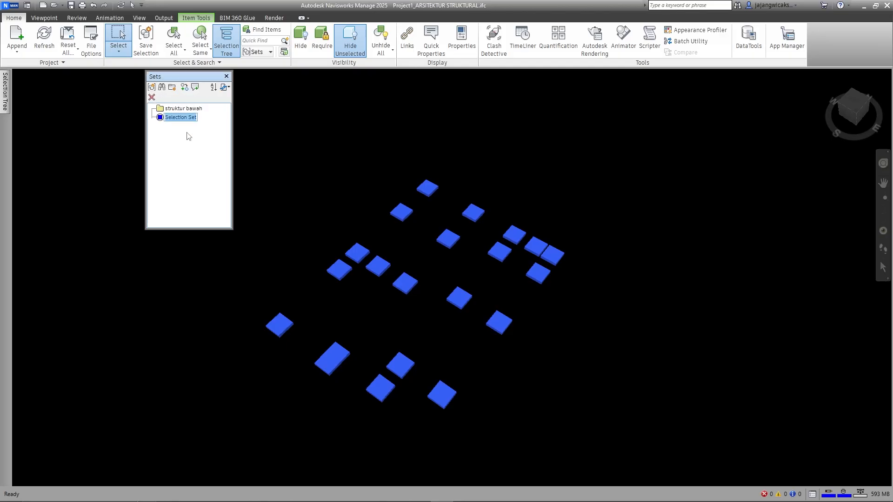
{"action": "type", "text": "po"}
{"action": "key", "text": "Left"}
{"action": "key", "text": "Left"}
{"action": "key", "text": "Left"}
{"action": "key", "text": "BackSpace"}
{"action": "key", "text": "Return"}
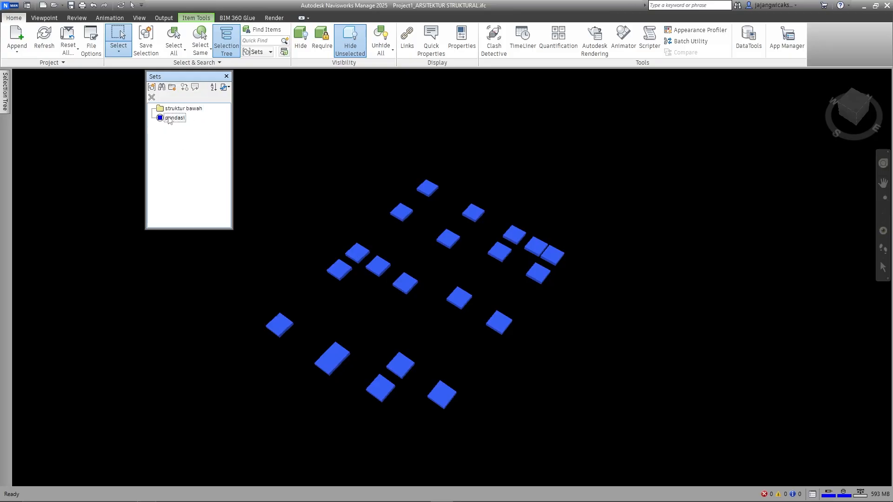
{"action": "left_click_drag", "start_coordinate": [170, 122], "coordinate": [176, 109]}
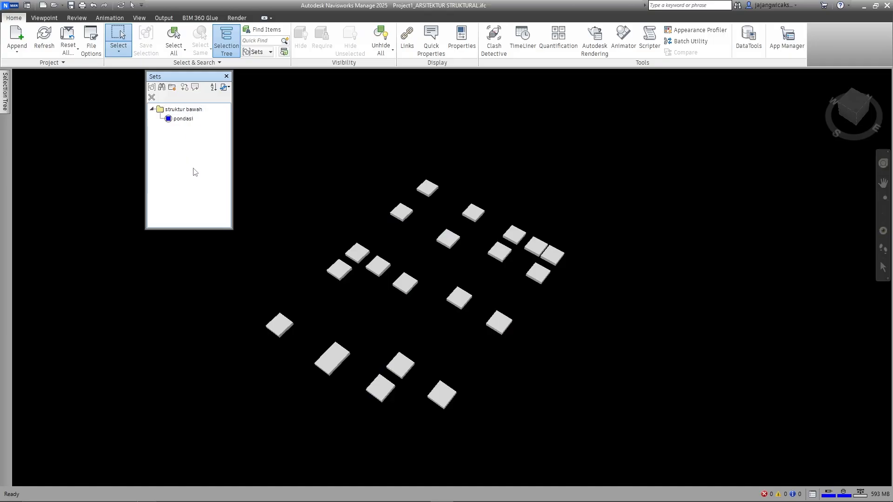
Unhide the whole model, isolate the IfcColumn group of the LANTAI level and view the columns from the side.
{"action": "left_click", "coordinate": [382, 31]}
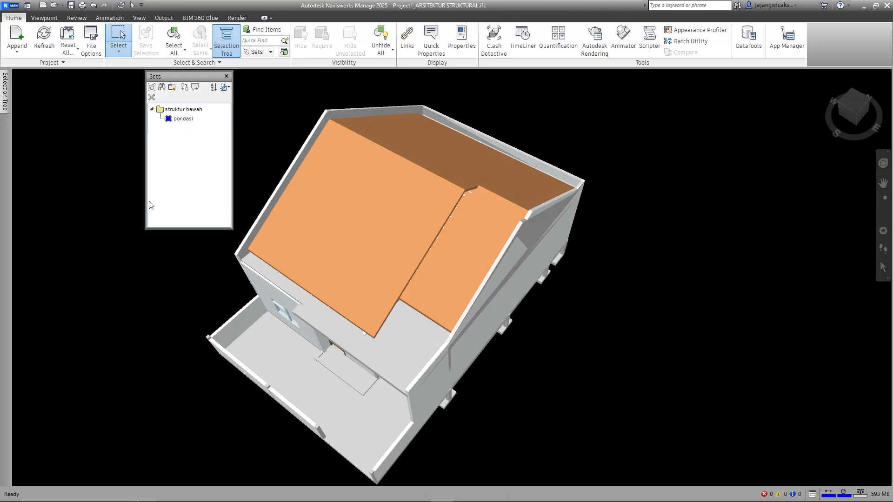
{"action": "mouse_move", "coordinate": [6, 95]}
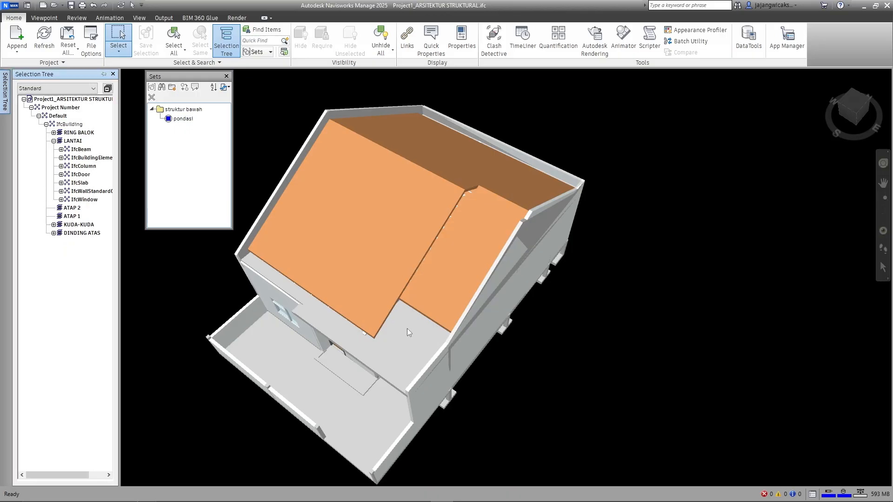
{"action": "middle_click_drag", "start_coordinate": [431, 358], "coordinate": [390, 349], "text": "shift"}
{"action": "scroll", "coordinate": [414, 294], "scroll_direction": "up", "scroll_amount": 3}
{"action": "scroll", "coordinate": [421, 274], "scroll_direction": "up", "scroll_amount": 2}
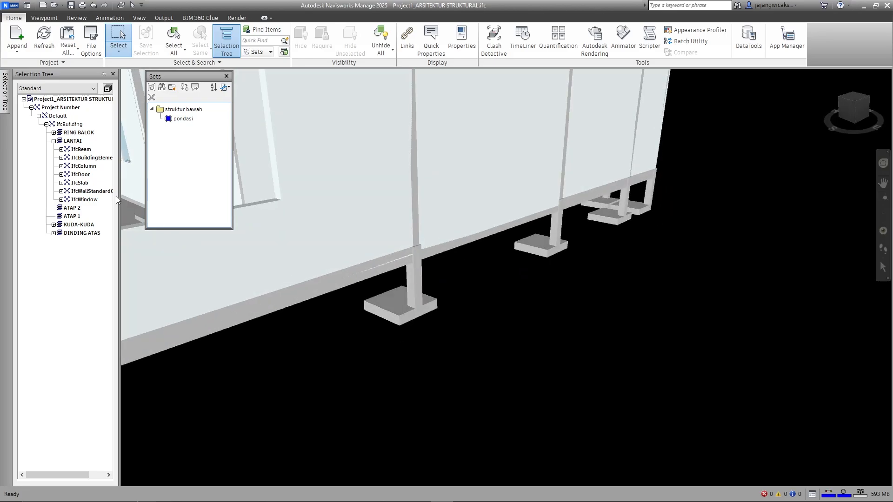
{"action": "left_click", "coordinate": [79, 167]}
{"action": "middle_click_drag", "start_coordinate": [490, 362], "coordinate": [474, 361], "text": "shift"}
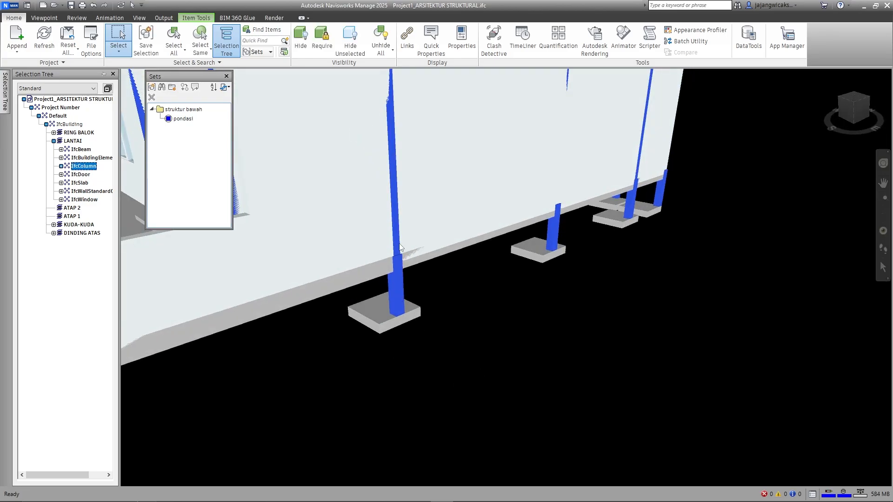
{"action": "scroll", "coordinate": [395, 196], "scroll_direction": "down", "scroll_amount": 5}
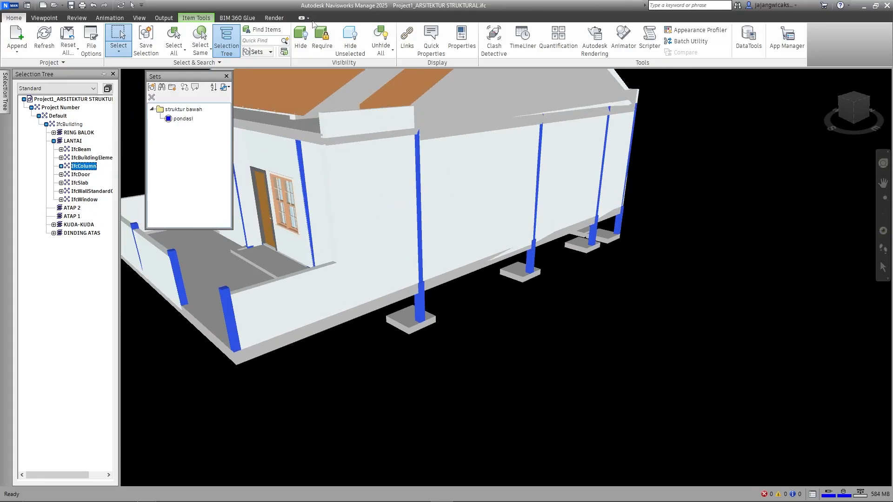
{"action": "left_click", "coordinate": [350, 41]}
{"action": "middle_click_drag", "start_coordinate": [394, 262], "coordinate": [431, 291], "text": "shift"}
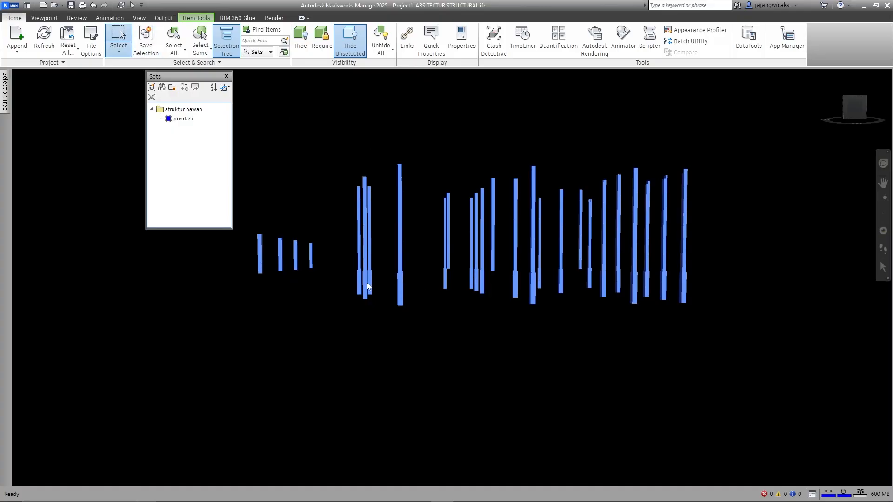
Box-select the short pedestal columns at the base of the isolated columns and hide all unselected elements.
{"action": "left_click", "coordinate": [119, 51]}
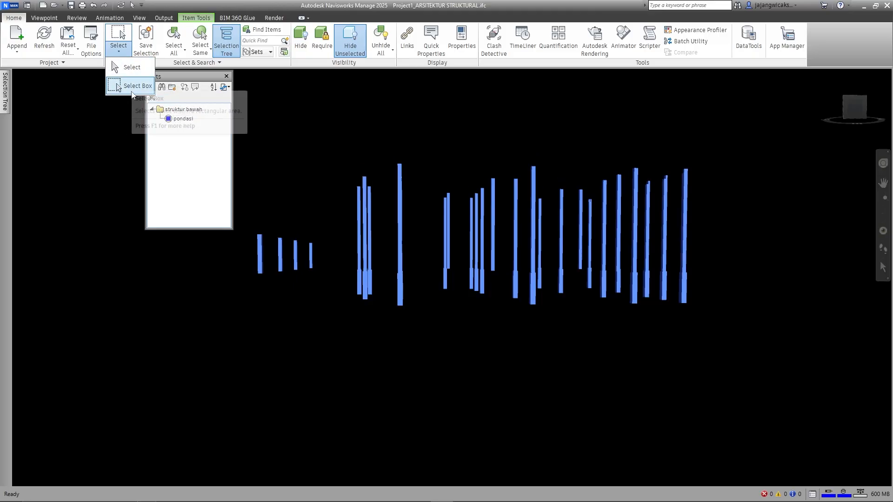
{"action": "left_click", "coordinate": [131, 89]}
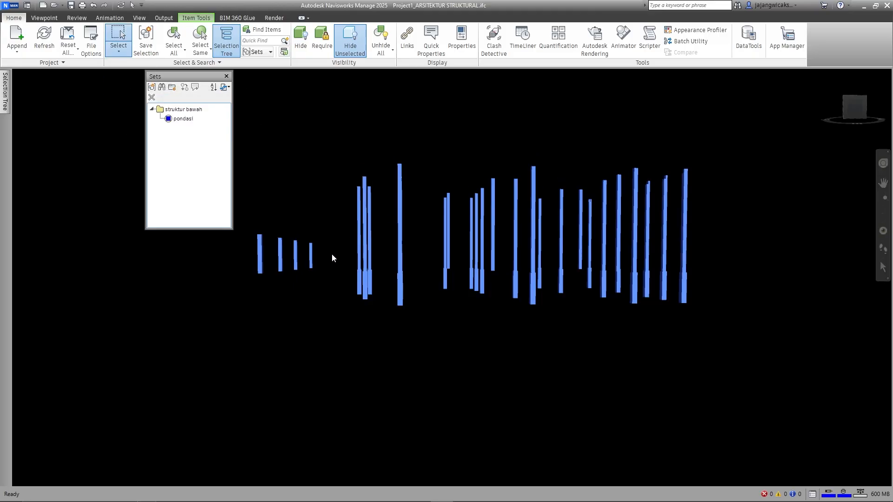
{"action": "left_click_drag", "start_coordinate": [332, 254], "coordinate": [752, 355]}
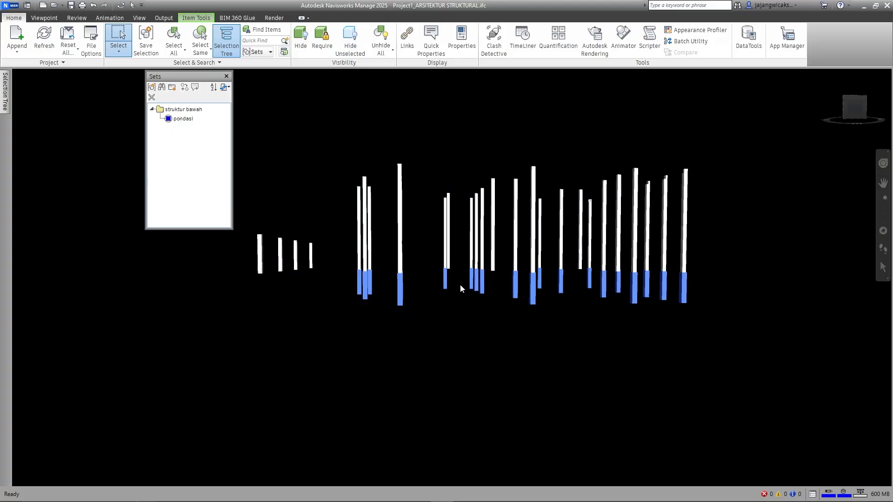
{"action": "mouse_move", "coordinate": [461, 289]}
{"action": "middle_mouse_down", "text": "shift"}
{"action": "mouse_move", "coordinate": [535, 305]}
{"action": "mouse_move", "coordinate": [679, 308]}
{"action": "mouse_move", "coordinate": [685, 270]}
{"action": "mouse_move", "coordinate": [590, 328]}
{"action": "mouse_move", "coordinate": [428, 195]}
{"action": "middle_mouse_up", "text": "shift"}
{"action": "scroll", "coordinate": [401, 106], "scroll_direction": "down", "scroll_amount": 2}
{"action": "scroll", "coordinate": [359, 194], "scroll_direction": "up", "scroll_amount": 2}
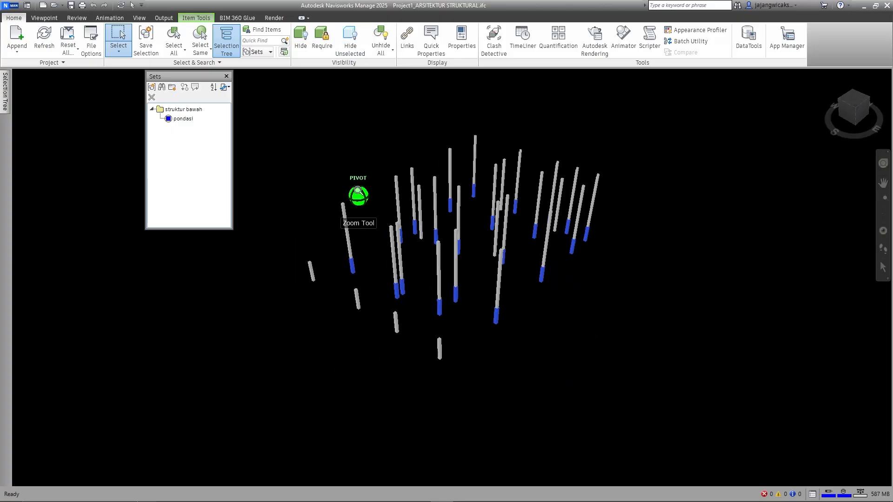
{"action": "left_click", "coordinate": [349, 37]}
{"action": "middle_click_drag", "start_coordinate": [506, 265], "coordinate": [470, 273], "text": "shift"}
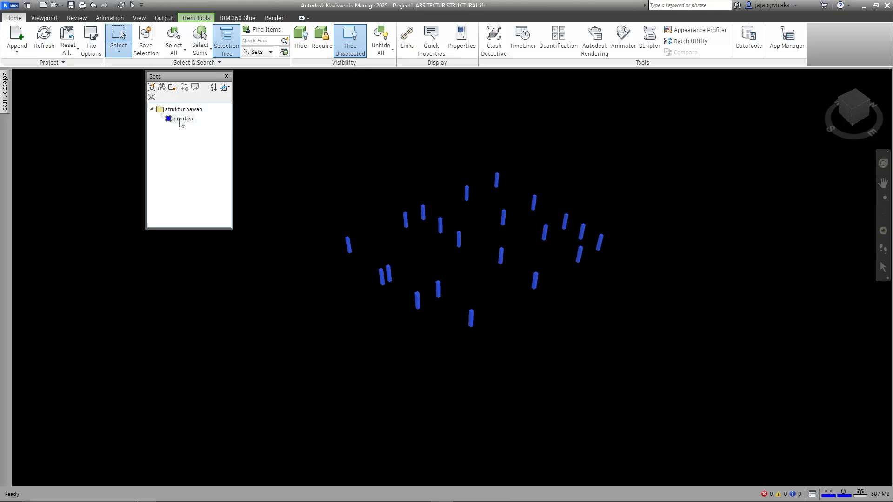
Save the selected pedestals as a selection set named "kolom pedestal" and move it into the "struktur bawah" folder.
{"action": "left_click", "coordinate": [151, 87]}
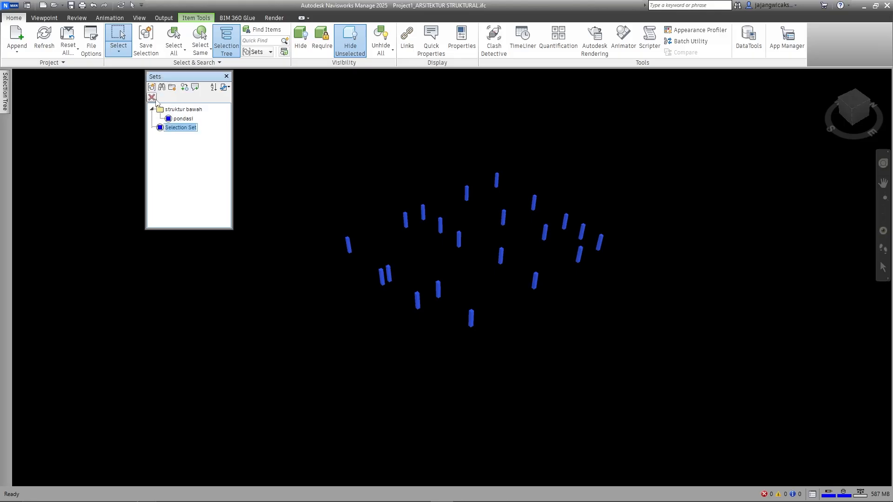
{"action": "type", "text": "kolom pedest"}
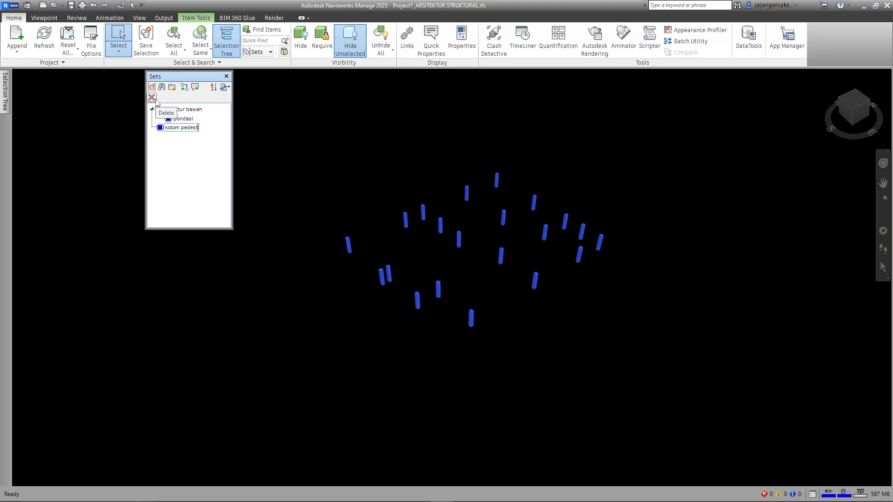
{"action": "type", "text": "al"}
{"action": "key", "text": "Return"}
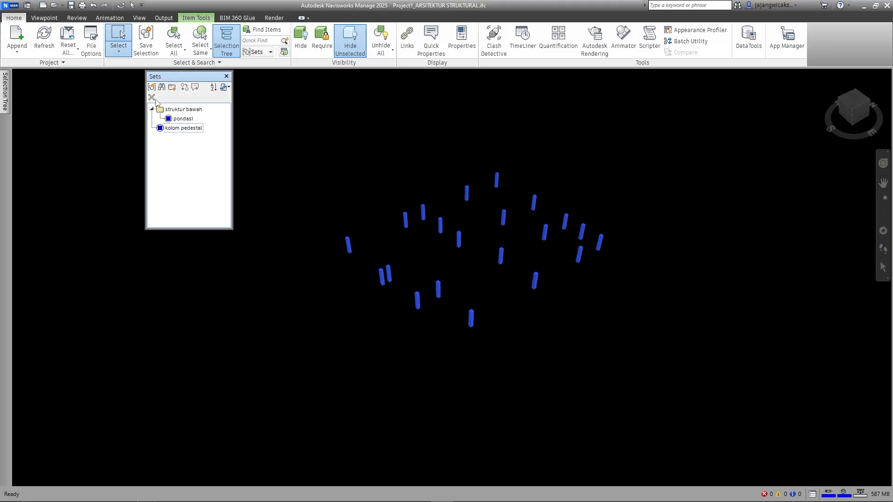
{"action": "mouse_move", "coordinate": [172, 129]}
{"action": "left_mouse_down"}
{"action": "mouse_move", "coordinate": [188, 117]}
{"action": "mouse_move", "coordinate": [186, 125]}
{"action": "left_mouse_up"}
{"action": "left_click_drag", "start_coordinate": [186, 126], "coordinate": [186, 123]}
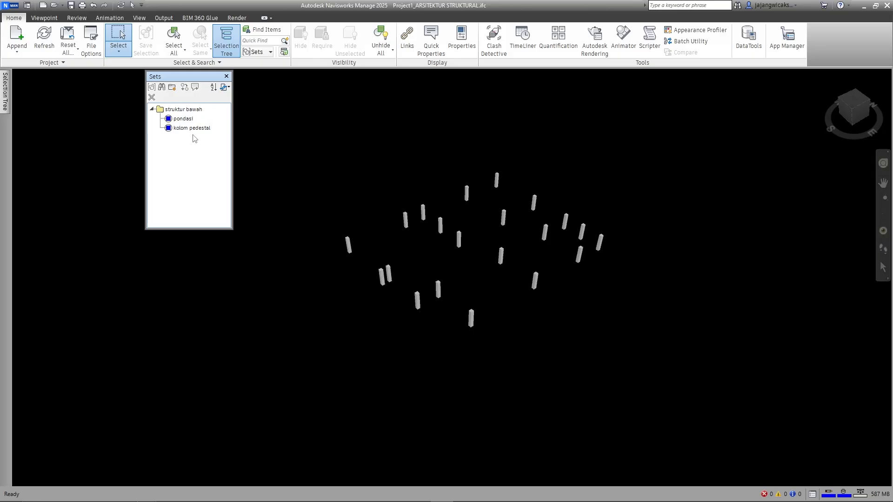
Create a new sets folder named "struktur atas".
{"action": "left_click", "coordinate": [173, 88]}
{"action": "type", "text": "struktur atas"}
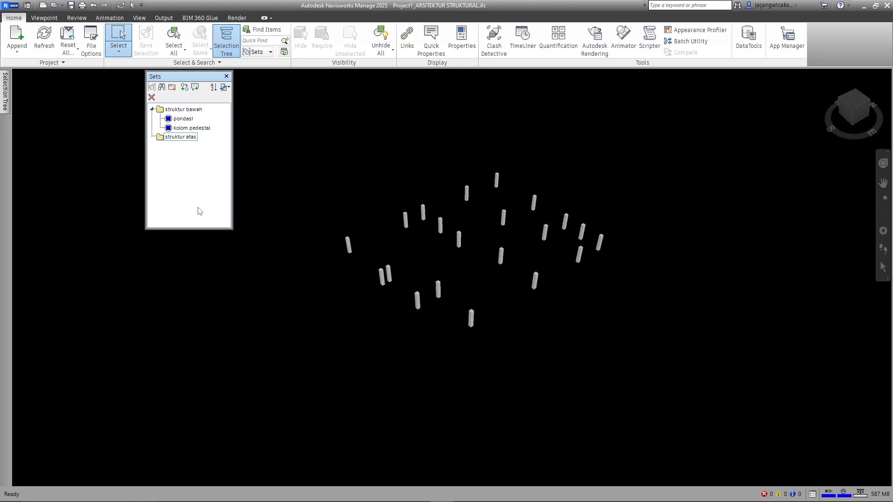
{"action": "key", "text": "Return"}
Unhide the whole model and view the house from several sides.
{"action": "left_click", "coordinate": [382, 50]}
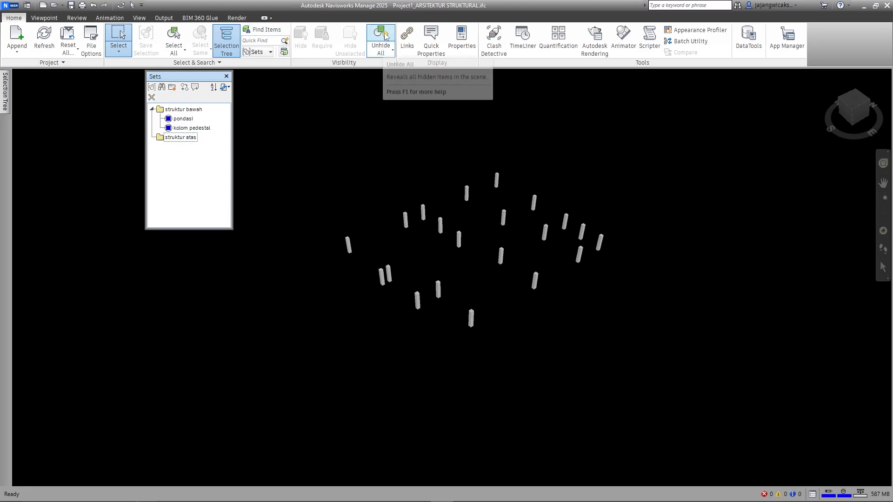
{"action": "left_click", "coordinate": [409, 78]}
{"action": "middle_click_drag", "start_coordinate": [224, 337], "coordinate": [373, 289], "text": "shift"}
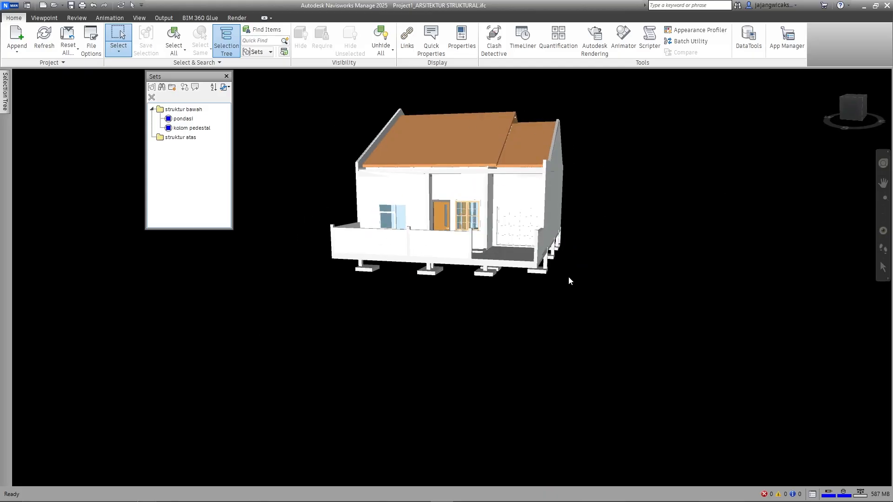
{"action": "middle_click_drag", "start_coordinate": [569, 281], "coordinate": [544, 245], "text": "shift"}
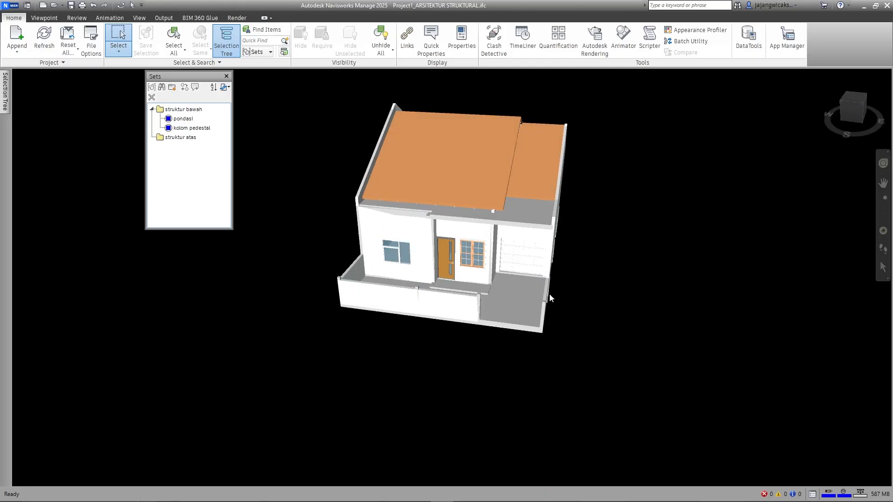
{"action": "middle_click_drag", "start_coordinate": [532, 201], "coordinate": [410, 239], "text": "shift"}
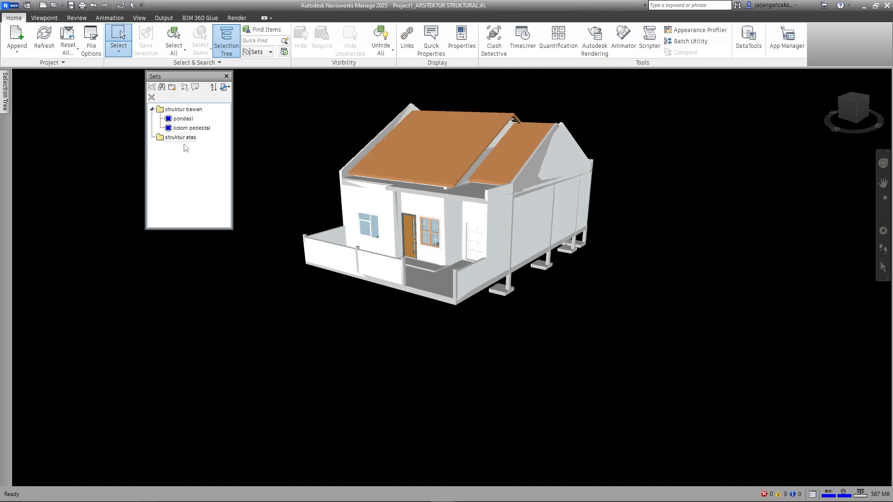
{"action": "middle_click_drag", "start_coordinate": [418, 266], "coordinate": [504, 238], "text": "shift"}
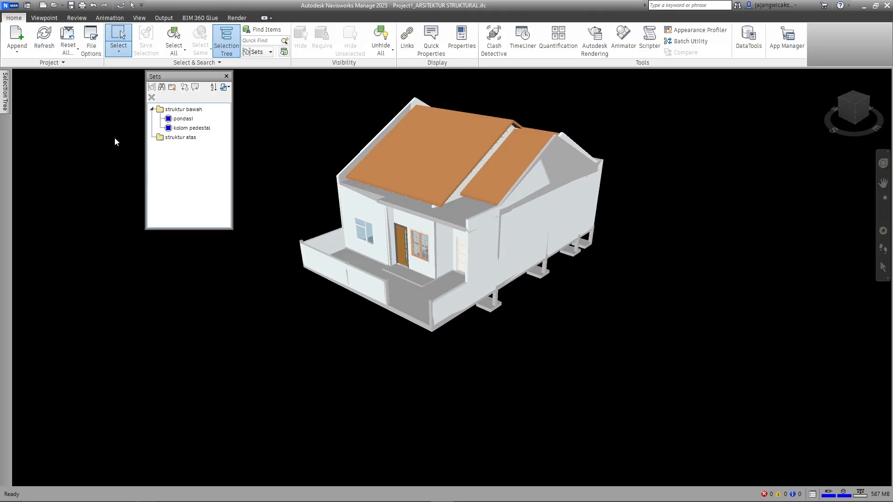
Isolate the IfcColumn group of the LANTAI level and try to box-select the upper columns from the side.
{"action": "mouse_move", "coordinate": [9, 89]}
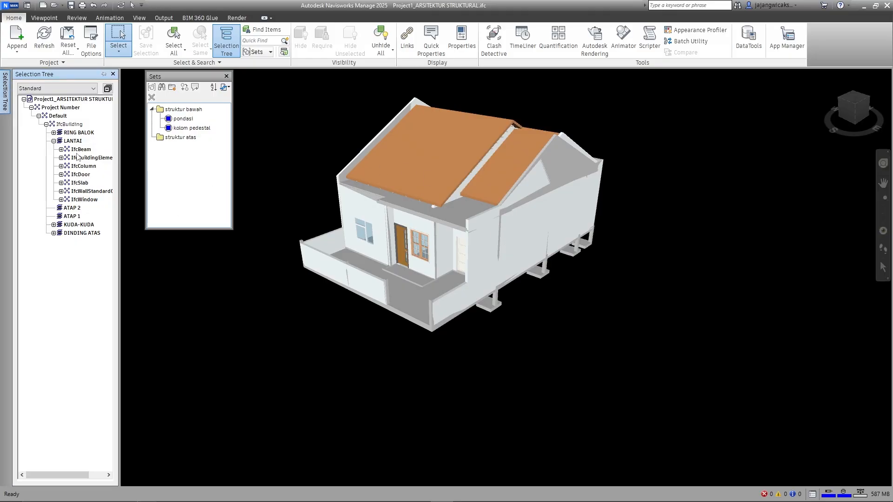
{"action": "left_click", "coordinate": [84, 168]}
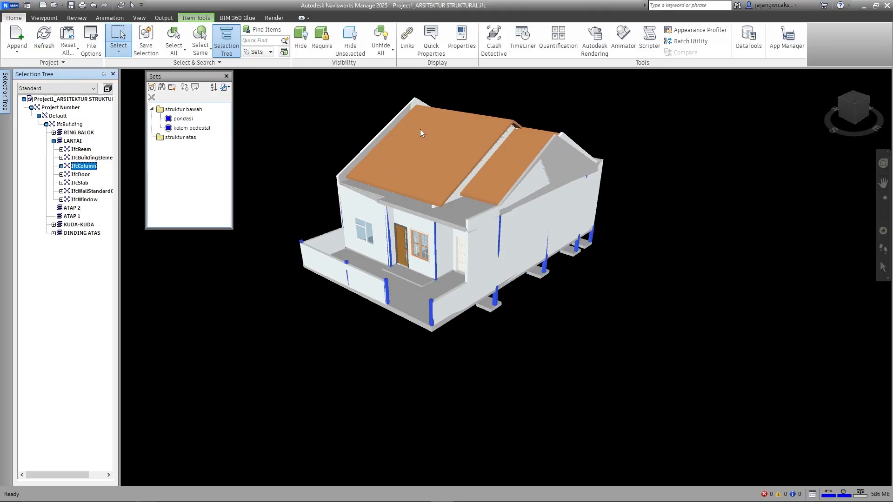
{"action": "left_click", "coordinate": [351, 39]}
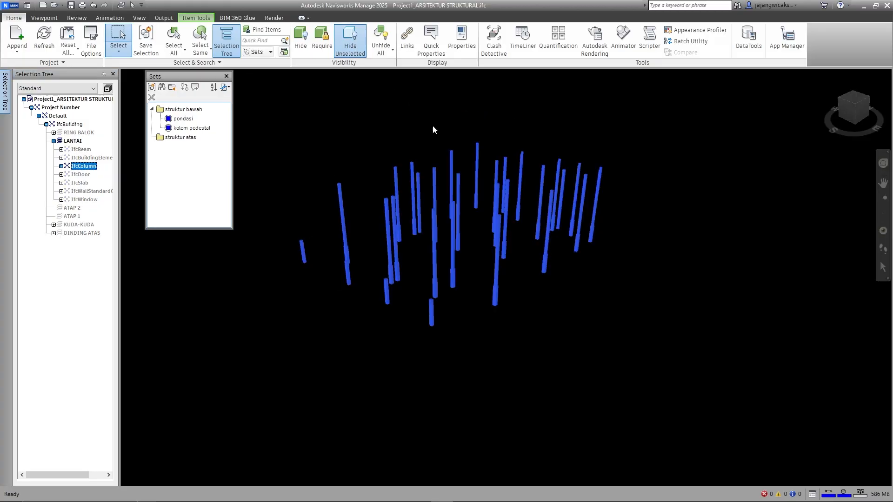
{"action": "middle_click_drag", "start_coordinate": [518, 243], "coordinate": [358, 204], "text": "shift"}
{"action": "left_click_drag", "start_coordinate": [356, 148], "coordinate": [454, 152]}
{"action": "middle_click_drag", "start_coordinate": [460, 214], "coordinate": [423, 136], "text": "shift"}
{"action": "left_click_drag", "start_coordinate": [346, 137], "coordinate": [648, 195]}
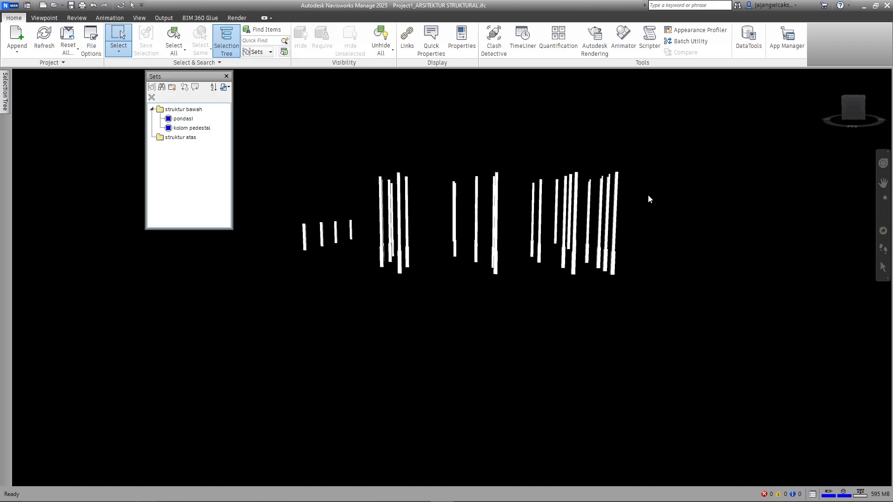
Box-select the tall columns above the pedestals with Select Box, check them from above and clear the selection.
{"action": "left_click", "coordinate": [118, 51]}
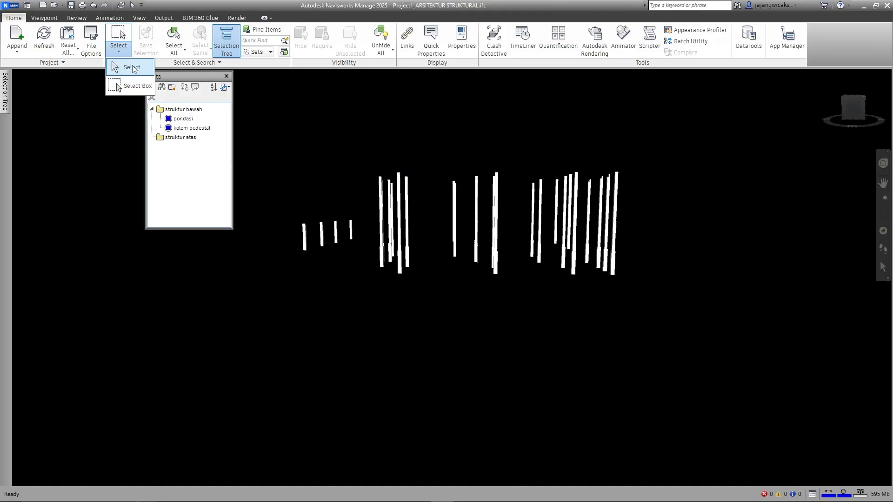
{"action": "left_click", "coordinate": [128, 68]}
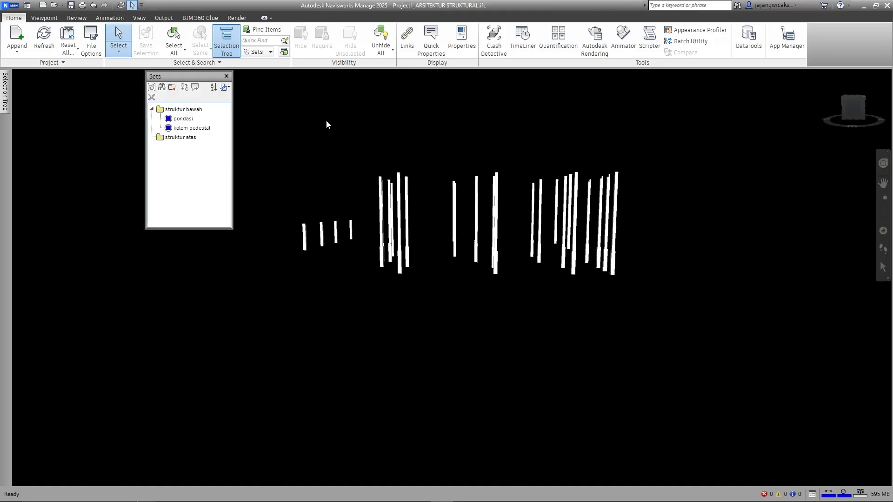
{"action": "left_click", "coordinate": [119, 50]}
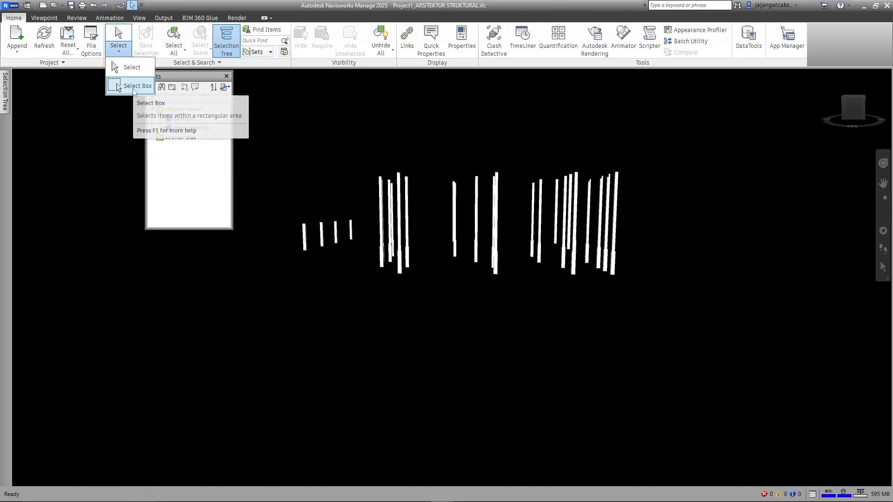
{"action": "left_click", "coordinate": [133, 87]}
{"action": "left_click_drag", "start_coordinate": [365, 155], "coordinate": [392, 144]}
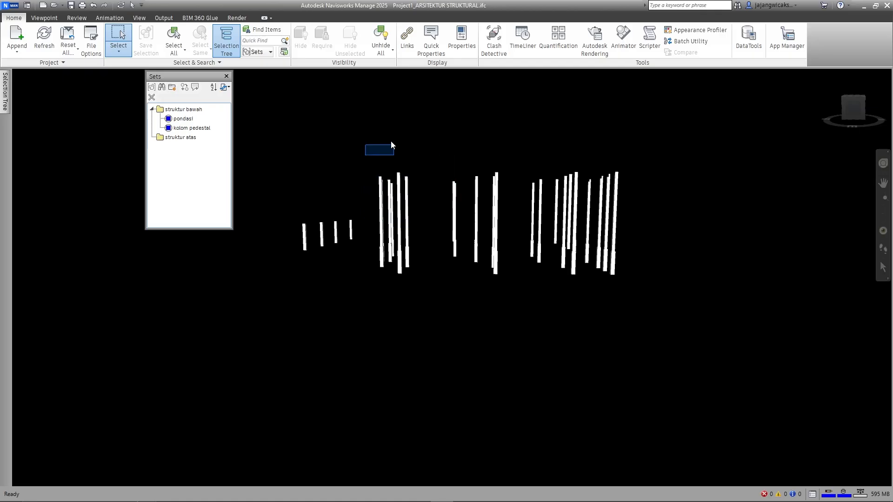
{"action": "scroll", "coordinate": [496, 215], "scroll_direction": "up", "scroll_amount": 3}
{"action": "middle_click_drag", "start_coordinate": [496, 215], "coordinate": [512, 211], "text": "shift"}
{"action": "left_click_drag", "start_coordinate": [342, 143], "coordinate": [683, 275]}
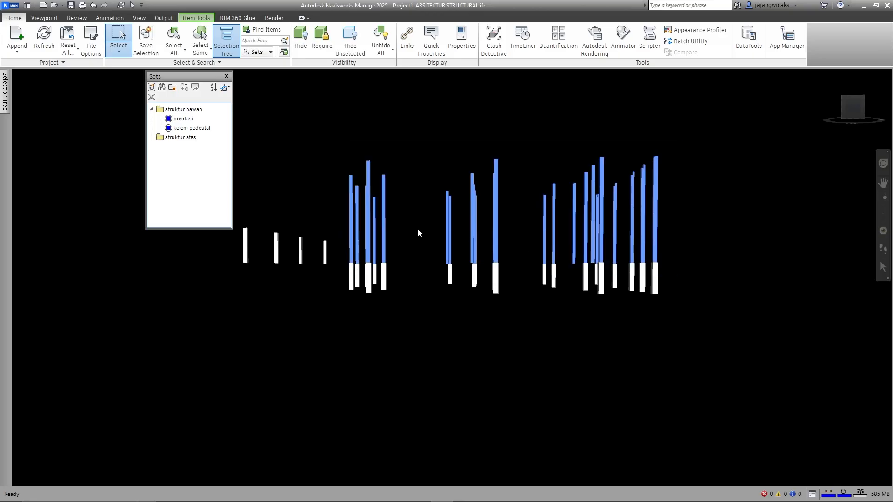
{"action": "middle_click_drag", "start_coordinate": [419, 234], "coordinate": [432, 296], "text": "shift"}
{"action": "left_click", "coordinate": [281, 256]}
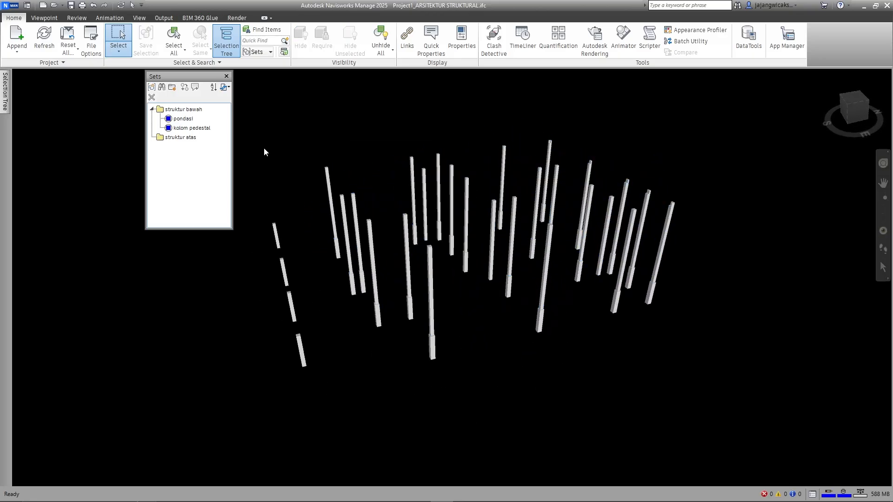
Unhide the whole model, try isolating the IfcBeam group of the LANTAI level, and unhide everything again.
{"action": "left_click", "coordinate": [6, 88]}
{"action": "left_click", "coordinate": [379, 40]}
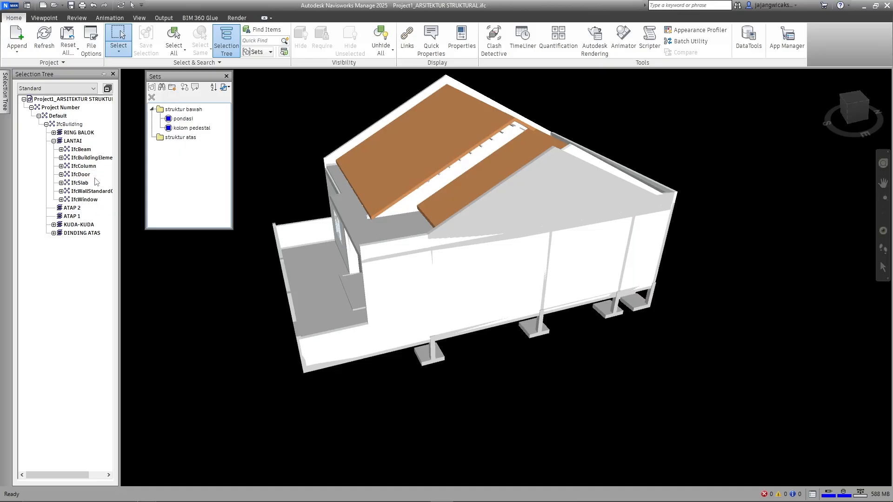
{"action": "left_click", "coordinate": [82, 149]}
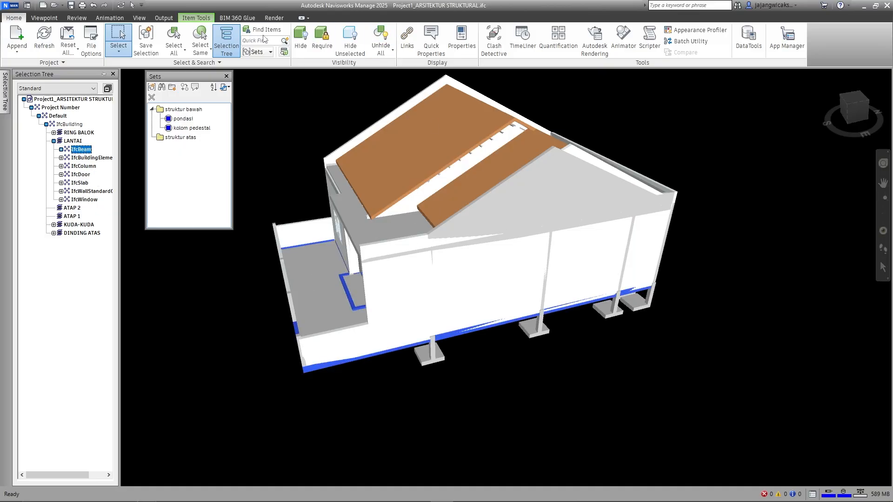
{"action": "left_click", "coordinate": [350, 42]}
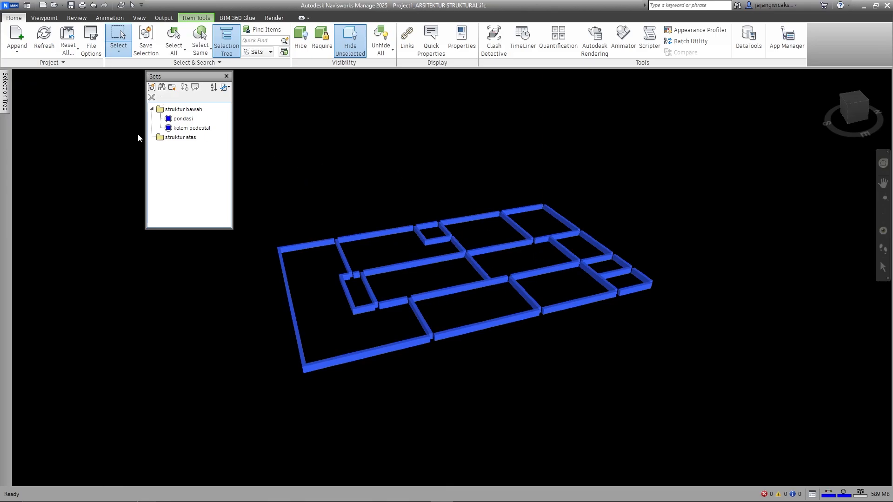
{"action": "mouse_move", "coordinate": [5, 86]}
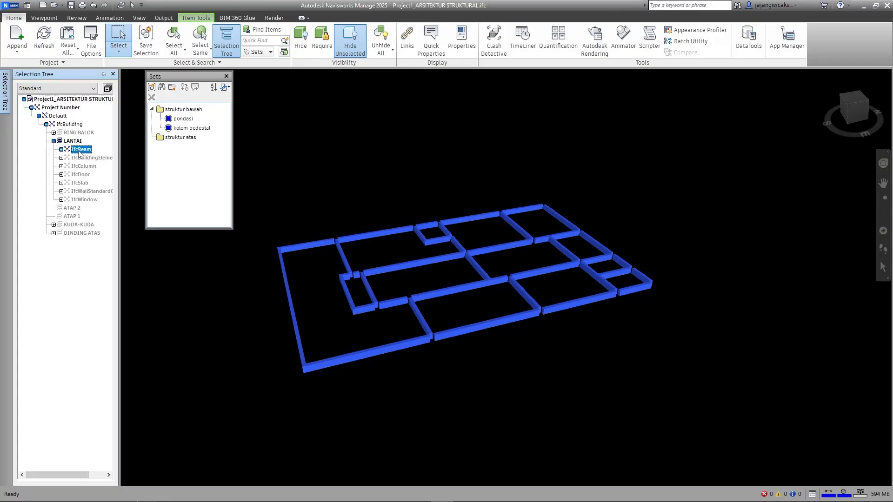
{"action": "left_click", "coordinate": [86, 158]}
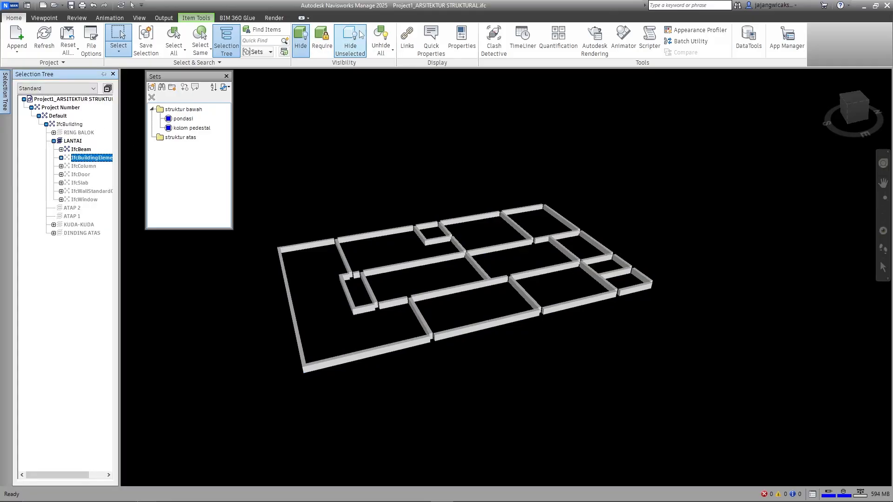
{"action": "left_click", "coordinate": [383, 37]}
Select the IfcBeam group of the LANTAI level and hide all unselected elements.
{"action": "left_click", "coordinate": [82, 150]}
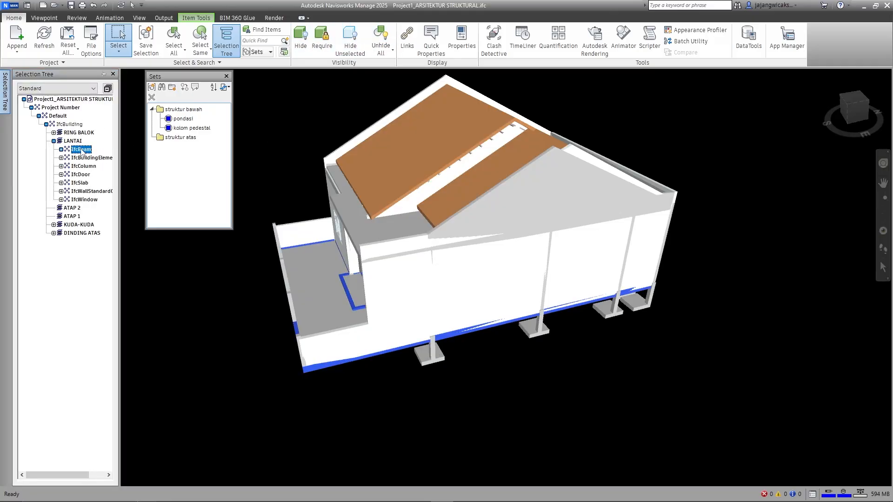
{"action": "left_click", "coordinate": [84, 166]}
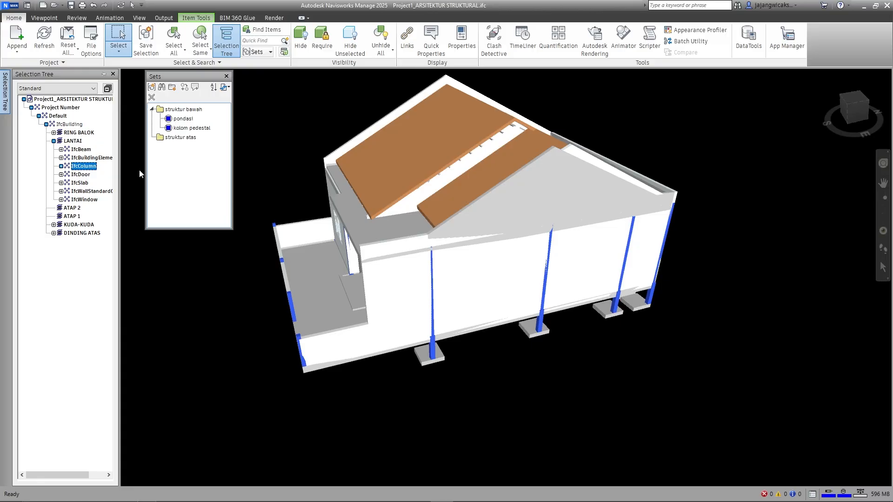
{"action": "left_click", "coordinate": [81, 149]}
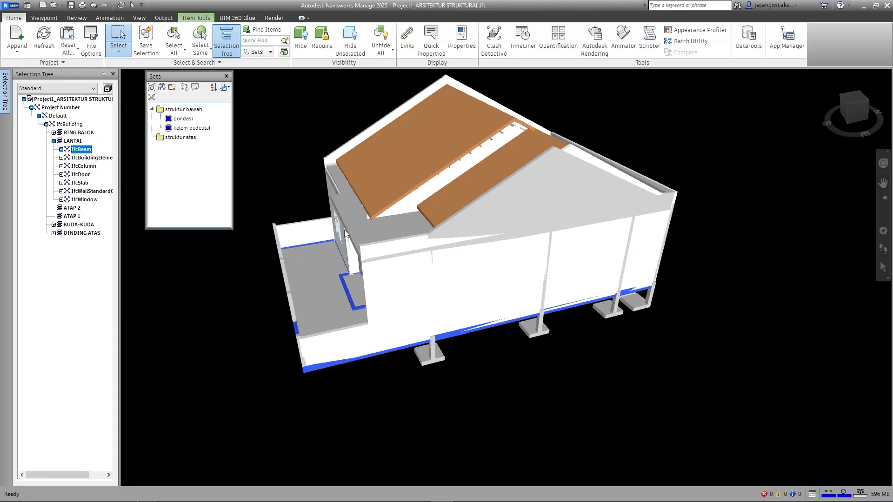
{"action": "left_click", "coordinate": [351, 41]}
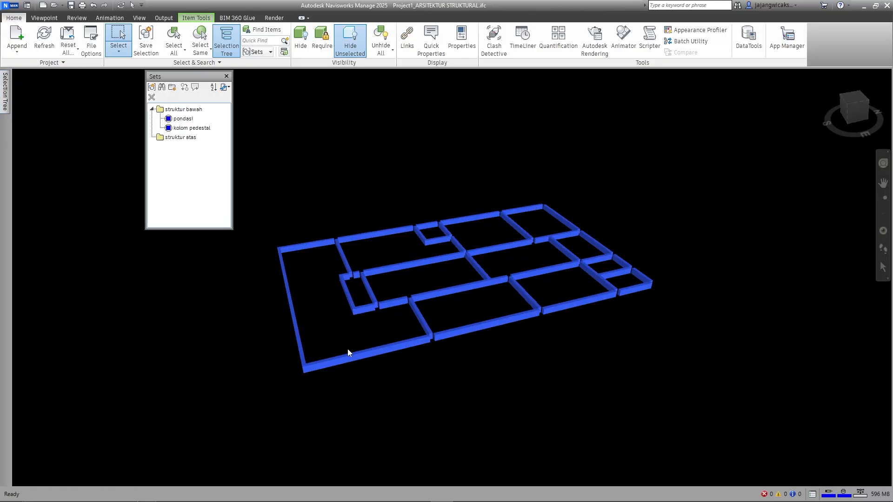
Save the selected floor beams as a selection set named "sloof" and move it into the "struktur atas" folder.
{"action": "left_click", "coordinate": [151, 87]}
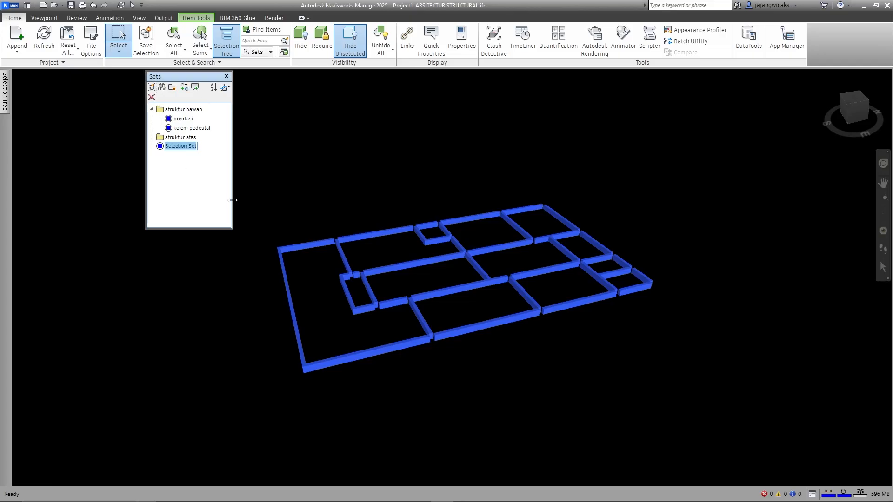
{"action": "type", "text": "sloof"}
{"action": "key", "text": "Return"}
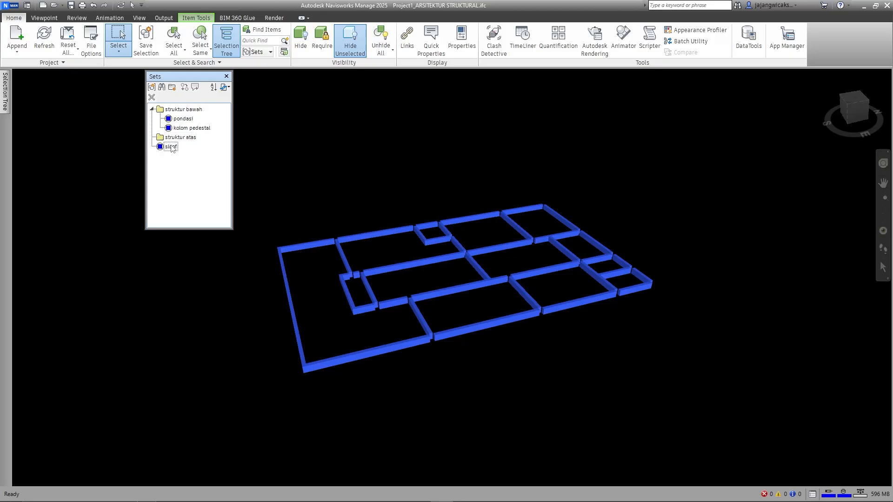
{"action": "left_click_drag", "start_coordinate": [171, 146], "coordinate": [183, 140]}
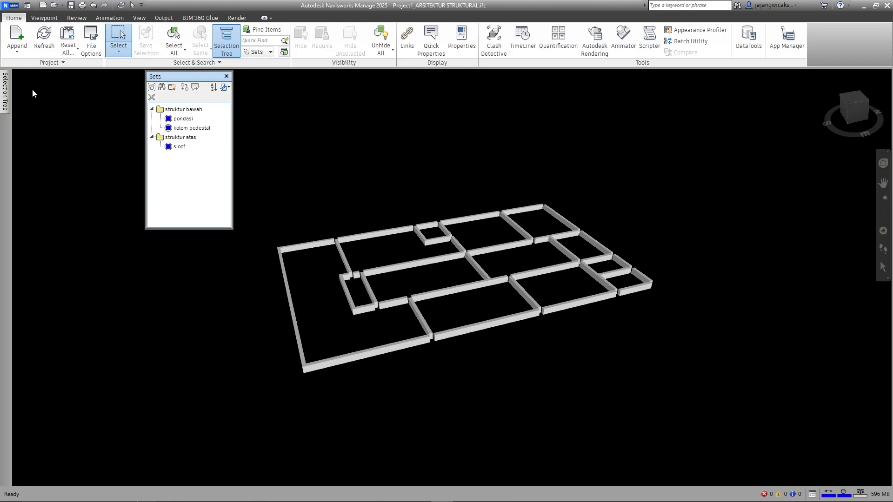
Unhide the whole model and isolate the IfcColumn group of the LANTAI level.
{"action": "mouse_move", "coordinate": [8, 89]}
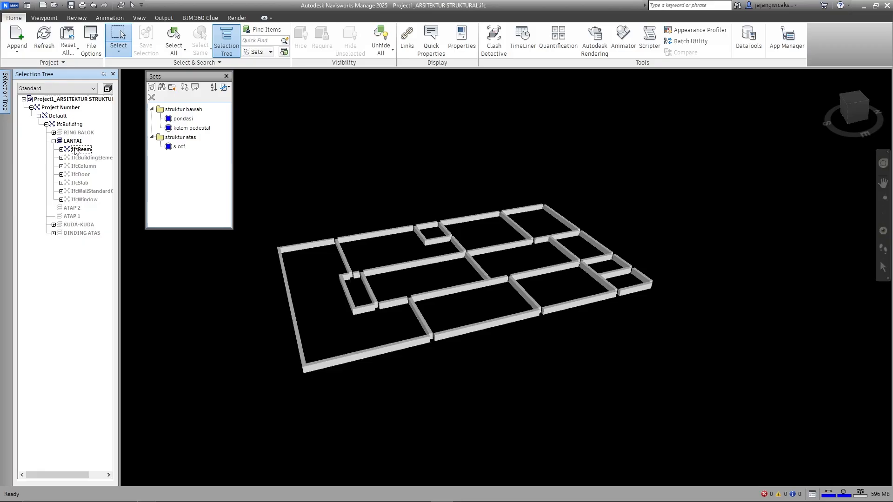
{"action": "left_click", "coordinate": [388, 40]}
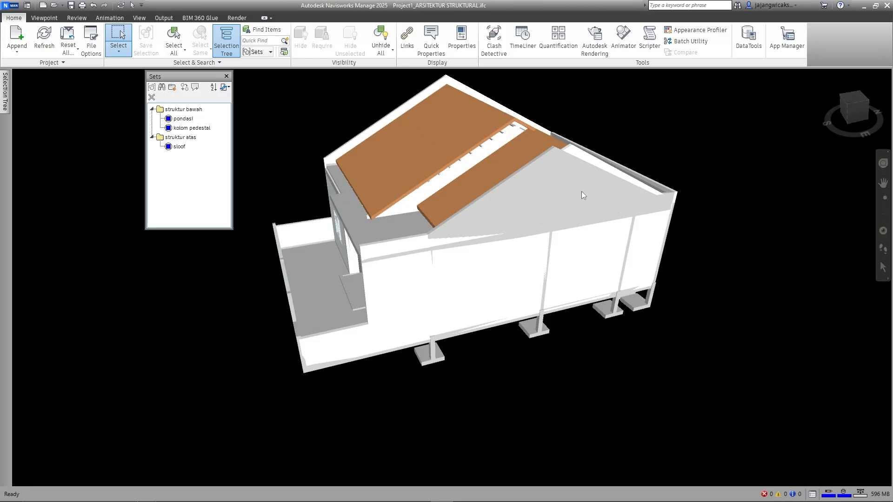
{"action": "mouse_move", "coordinate": [9, 89]}
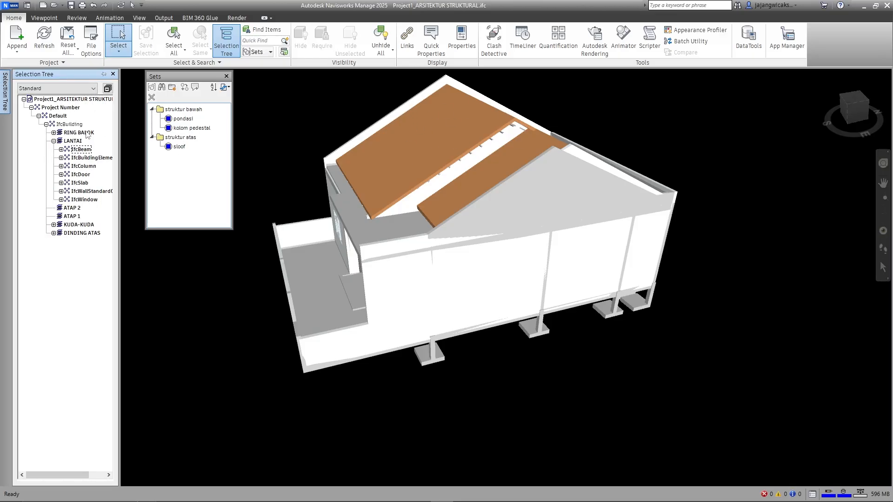
{"action": "left_click", "coordinate": [84, 166]}
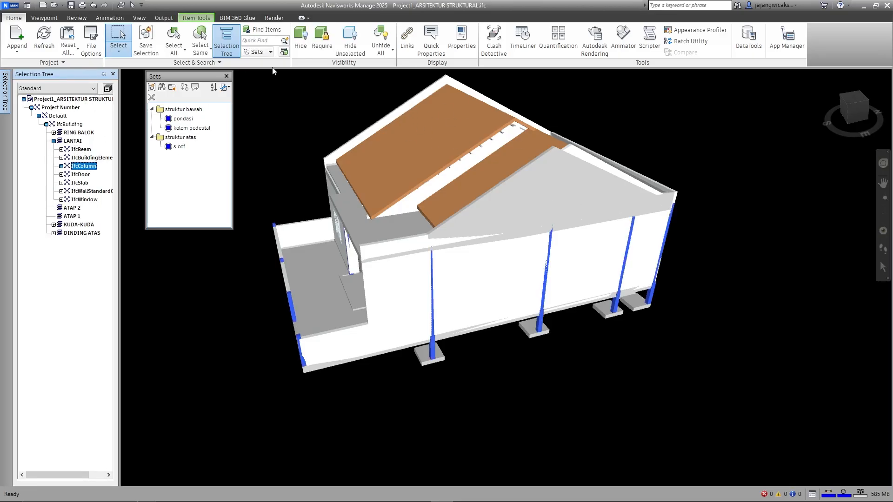
{"action": "left_click", "coordinate": [361, 36]}
Box-select the tall columns from the side, leaving out the pedestals and the short front columns.
{"action": "middle_click_drag", "start_coordinate": [573, 329], "coordinate": [474, 275], "text": "shift"}
{"action": "mouse_move", "coordinate": [329, 141]}
{"action": "left_mouse_down"}
{"action": "mouse_move", "coordinate": [624, 274]}
{"action": "mouse_move", "coordinate": [694, 277]}
{"action": "left_mouse_up"}
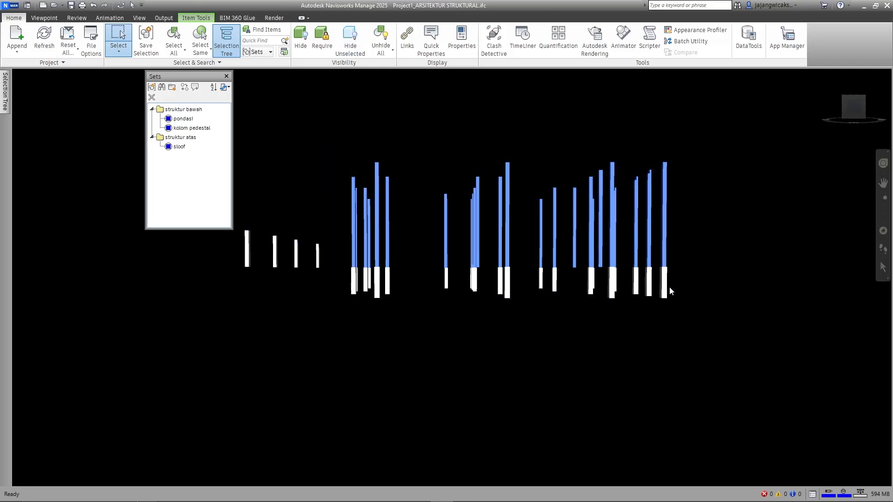
{"action": "mouse_move", "coordinate": [669, 287]}
{"action": "middle_mouse_down", "text": "shift"}
{"action": "mouse_move", "coordinate": [577, 315]}
{"action": "mouse_move", "coordinate": [659, 339]}
{"action": "mouse_move", "coordinate": [473, 216]}
{"action": "middle_mouse_up", "text": "shift"}
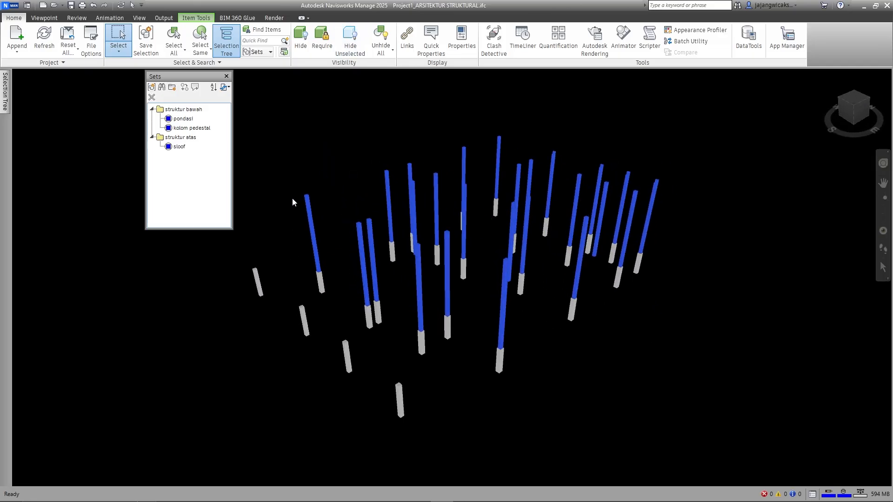
Save the selected columns as a selection set named "kolom" and move it into the "struktur atas" folder.
{"action": "left_click", "coordinate": [152, 87]}
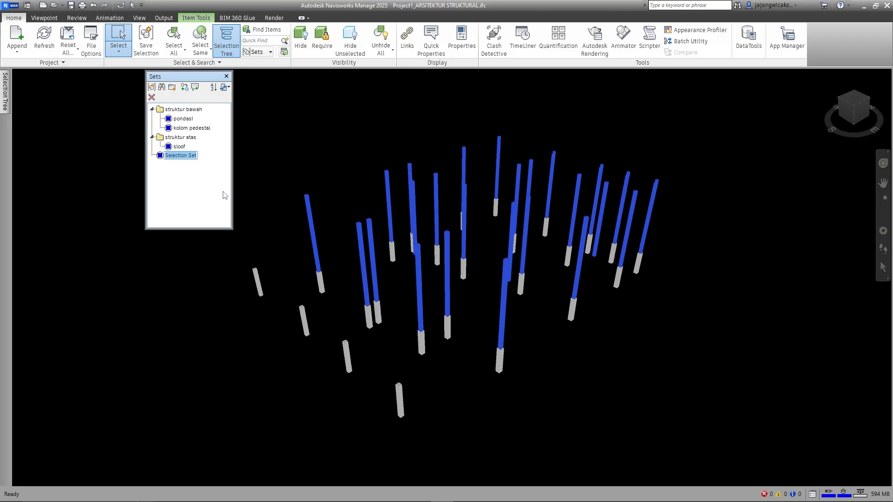
{"action": "type", "text": "kolom"}
{"action": "key", "text": "Return"}
{"action": "left_click_drag", "start_coordinate": [170, 156], "coordinate": [185, 155]}
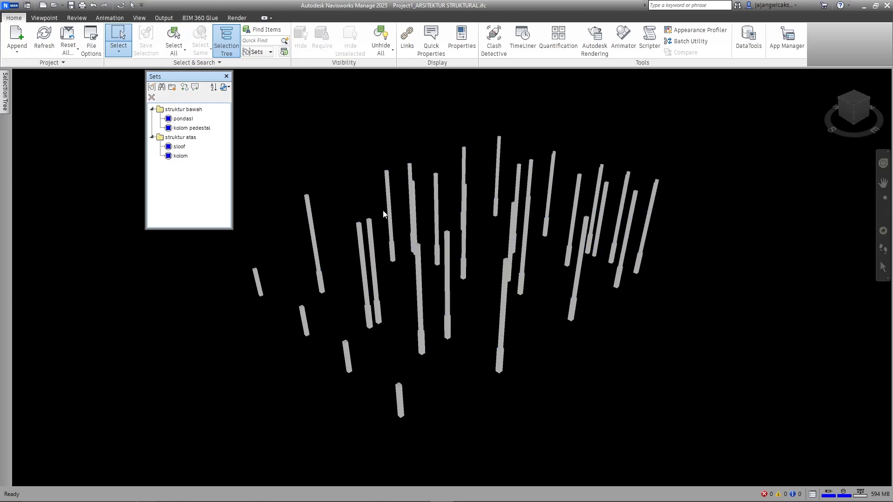
Unhide the entire model and isolate the IfcColumn group of the LANTAI level again.
{"action": "left_click", "coordinate": [381, 37]}
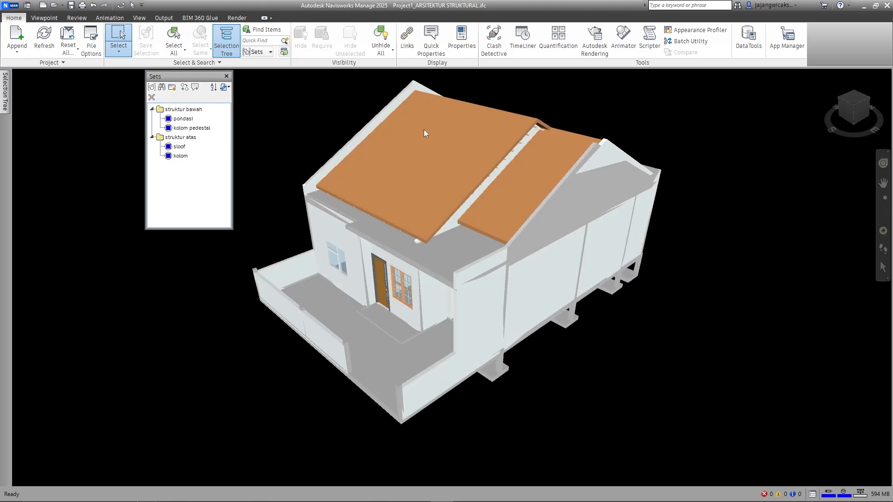
{"action": "mouse_move", "coordinate": [571, 325]}
{"action": "middle_mouse_down", "text": "shift"}
{"action": "mouse_move", "coordinate": [538, 309]}
{"action": "mouse_move", "coordinate": [515, 313]}
{"action": "mouse_move", "coordinate": [525, 301]}
{"action": "mouse_move", "coordinate": [593, 282]}
{"action": "mouse_move", "coordinate": [581, 291]}
{"action": "middle_mouse_up", "text": "shift"}
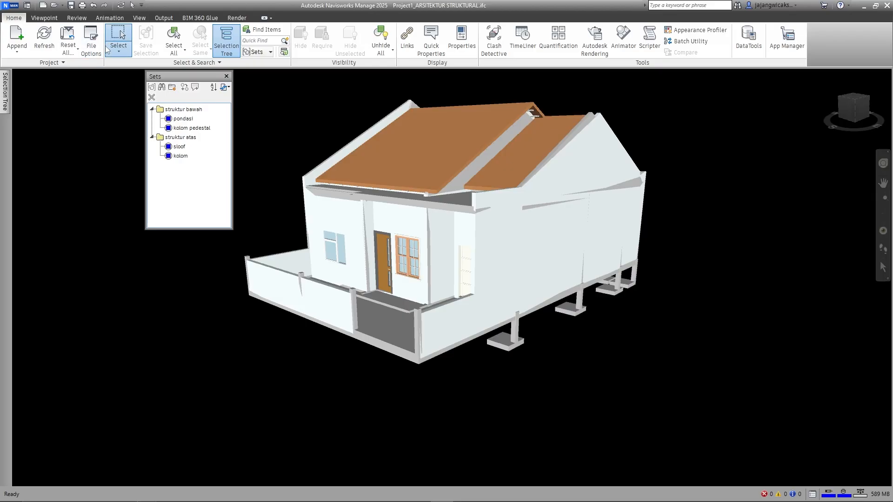
{"action": "mouse_move", "coordinate": [7, 81]}
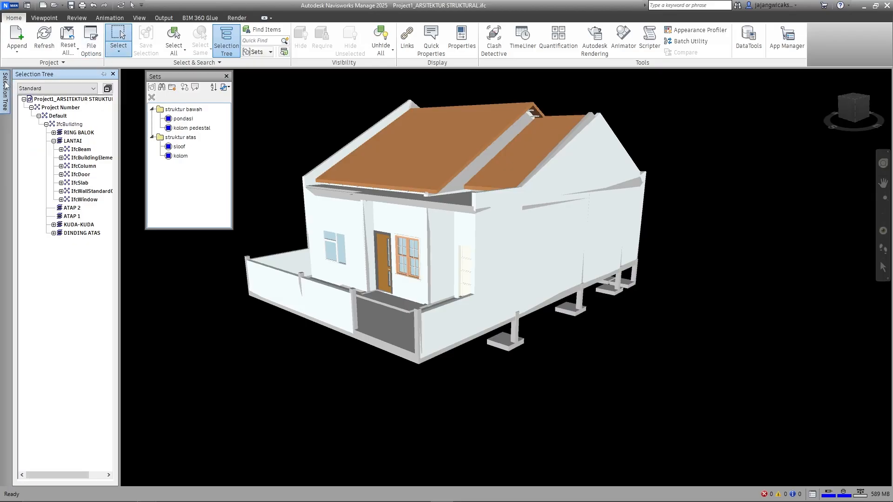
{"action": "left_click", "coordinate": [86, 166]}
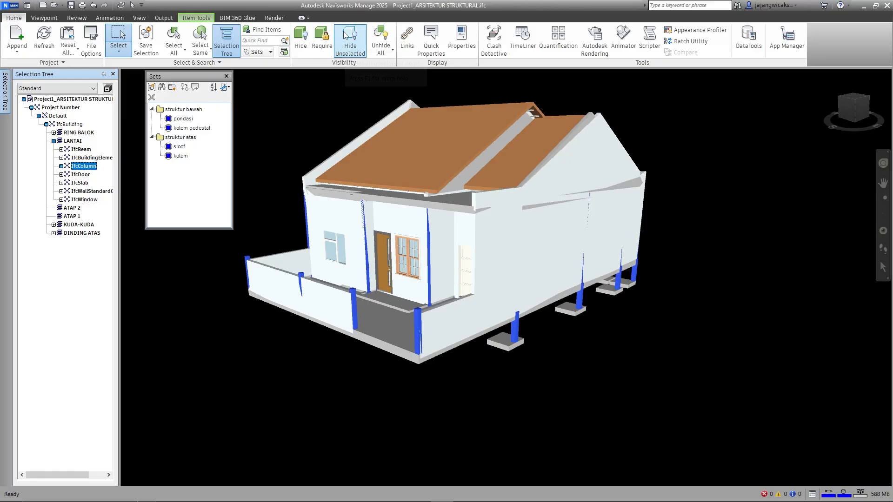
{"action": "left_click", "coordinate": [350, 42]}
Box-select from the side all columns above the pedestals, including the short front columns.
{"action": "middle_click_drag", "start_coordinate": [460, 241], "coordinate": [403, 237], "text": "shift"}
{"action": "scroll", "coordinate": [595, 197], "scroll_direction": "down", "scroll_amount": 2}
{"action": "middle_click_drag", "start_coordinate": [615, 197], "coordinate": [479, 211], "text": "shift"}
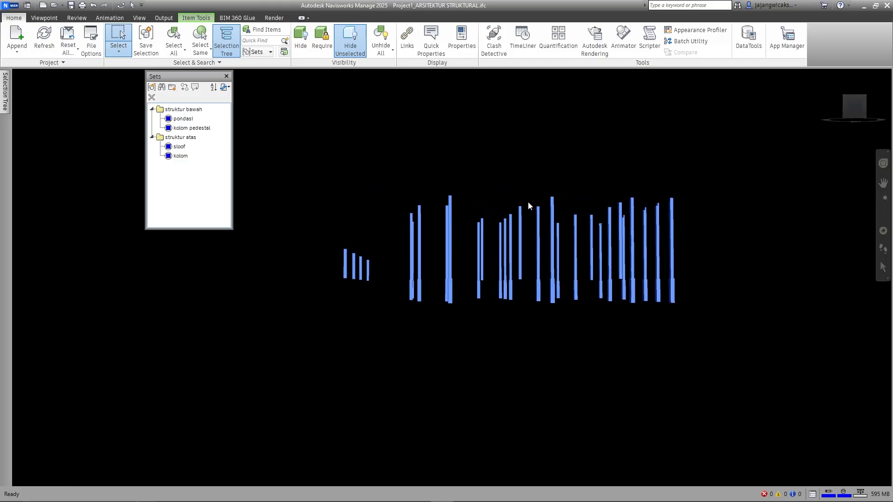
{"action": "left_click_drag", "start_coordinate": [290, 159], "coordinate": [698, 288]}
{"action": "middle_click_drag", "start_coordinate": [495, 307], "coordinate": [540, 316], "text": "shift"}
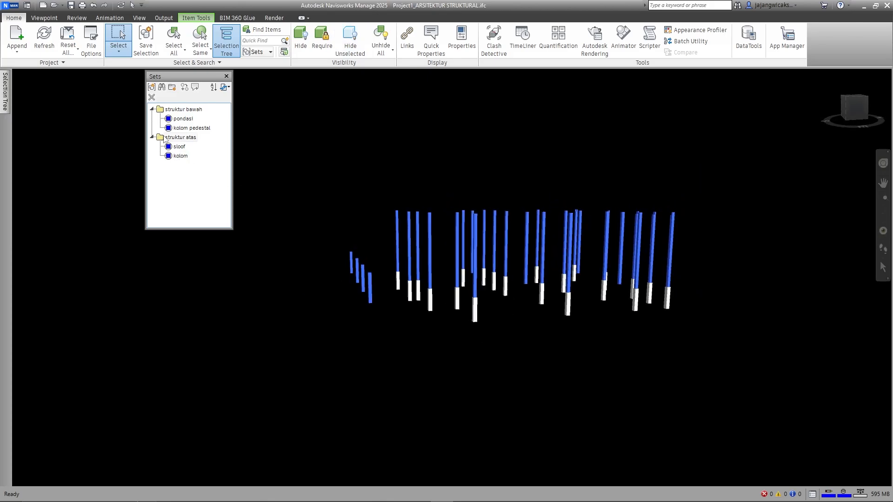
Delete the old "kolom" selection set and reselect all columns above the pedestals, short front ones included.
{"action": "left_click", "coordinate": [179, 156]}
{"action": "key", "text": "Delete"}
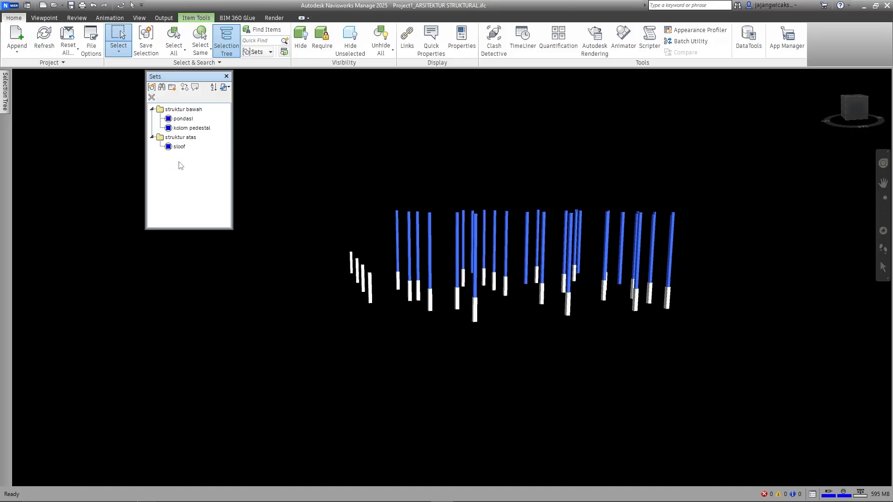
{"action": "middle_click_drag", "start_coordinate": [566, 275], "coordinate": [523, 259], "text": "shift"}
{"action": "left_click_drag", "start_coordinate": [291, 145], "coordinate": [679, 282]}
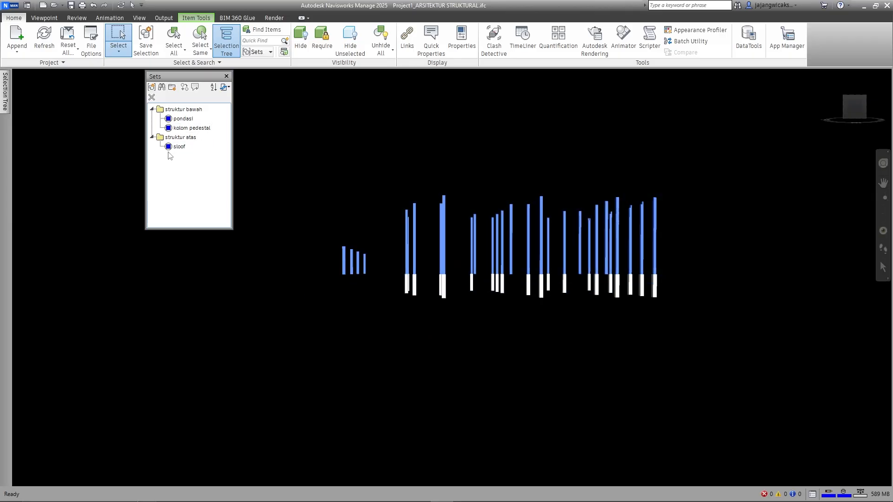
Save the selected columns as a new selection set named "kolom" in the "struktur atas" folder.
{"action": "left_click", "coordinate": [151, 87]}
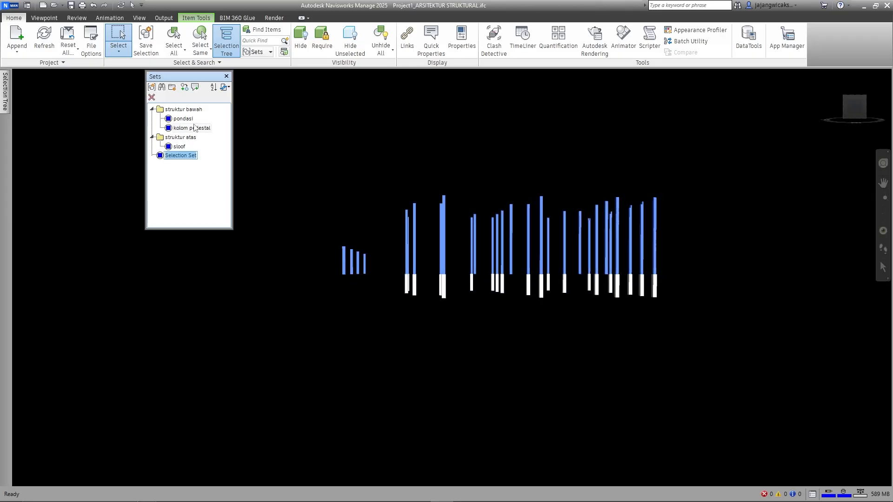
{"action": "type", "text": "kolom"}
{"action": "key", "text": "Return"}
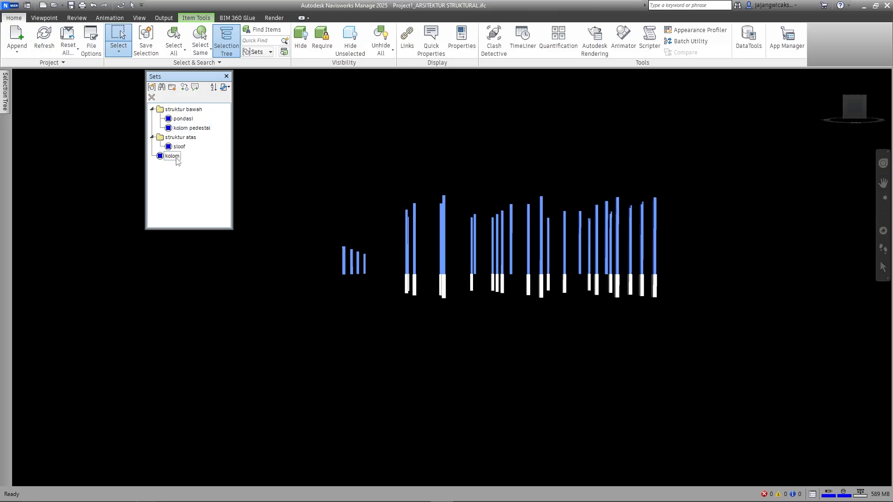
{"action": "left_click_drag", "start_coordinate": [184, 157], "coordinate": [186, 152]}
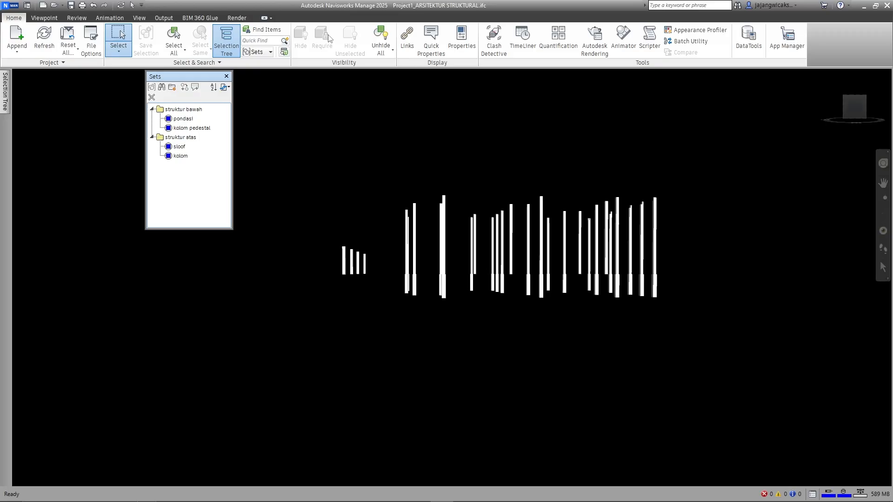
Unhide the whole model and isolate the IfcSlab group of the LANTAI level.
{"action": "left_click", "coordinate": [381, 37]}
{"action": "middle_click_drag", "start_coordinate": [378, 140], "coordinate": [443, 303], "text": "shift"}
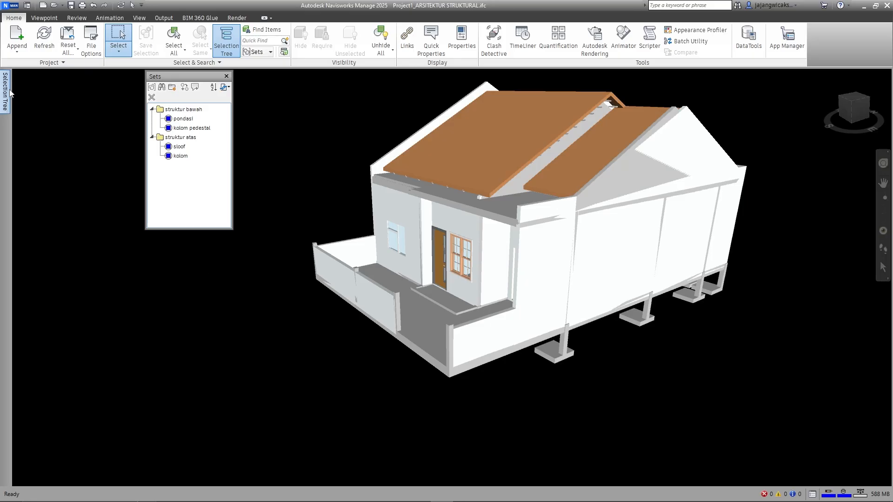
{"action": "mouse_move", "coordinate": [4, 92]}
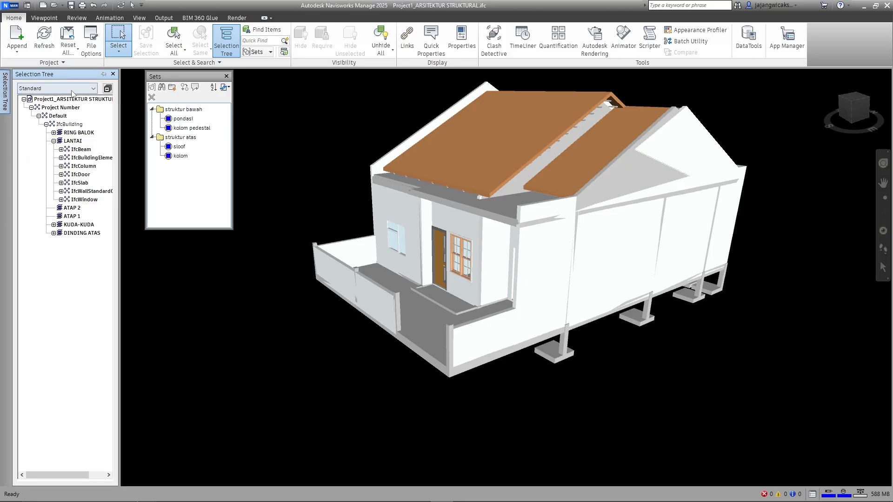
{"action": "left_click", "coordinate": [82, 182]}
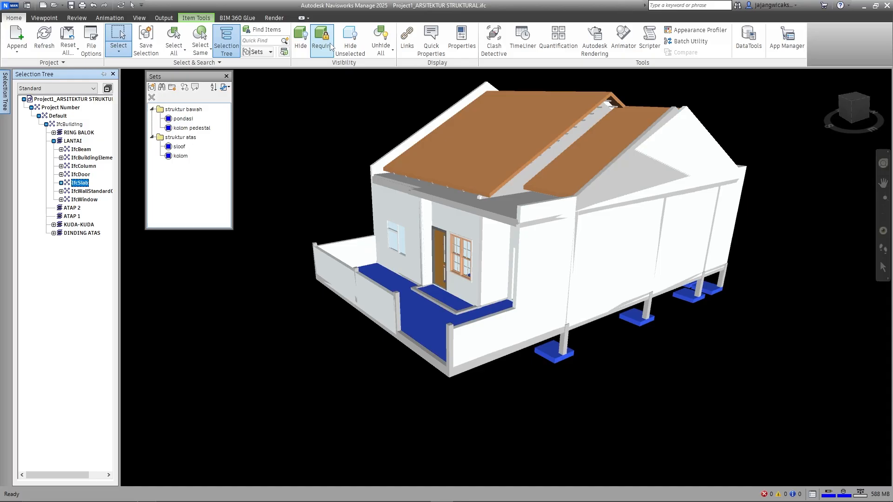
{"action": "left_click", "coordinate": [351, 41]}
Clear the selection and box-select only the floor slabs from the side, leaving out the foundation footings.
{"action": "mouse_move", "coordinate": [586, 281]}
{"action": "middle_mouse_down", "text": "shift"}
{"action": "mouse_move", "coordinate": [564, 261]}
{"action": "mouse_move", "coordinate": [512, 264]}
{"action": "mouse_move", "coordinate": [498, 276]}
{"action": "middle_mouse_up", "text": "shift"}
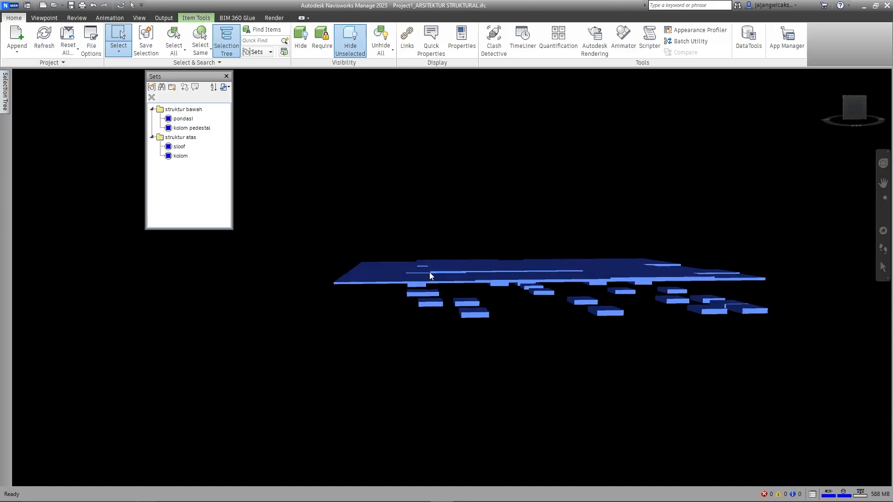
{"action": "key", "text": "Escape"}
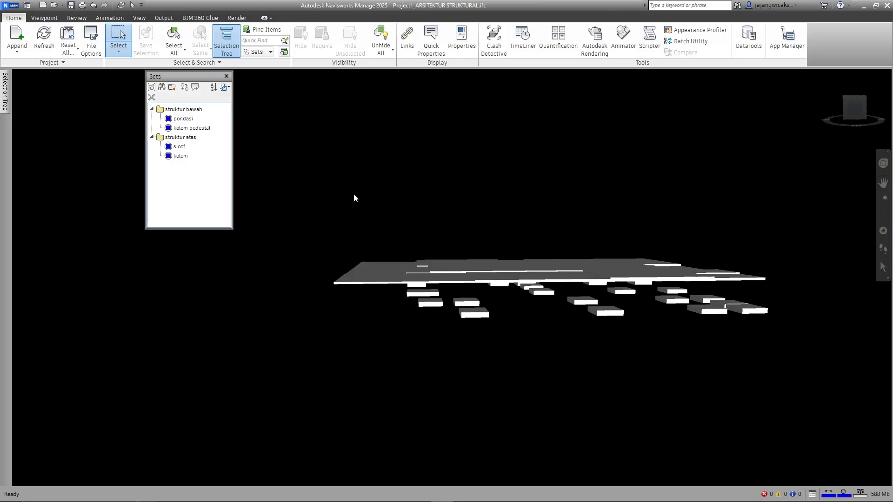
{"action": "middle_click_drag", "start_coordinate": [491, 294], "coordinate": [491, 282], "text": "shift"}
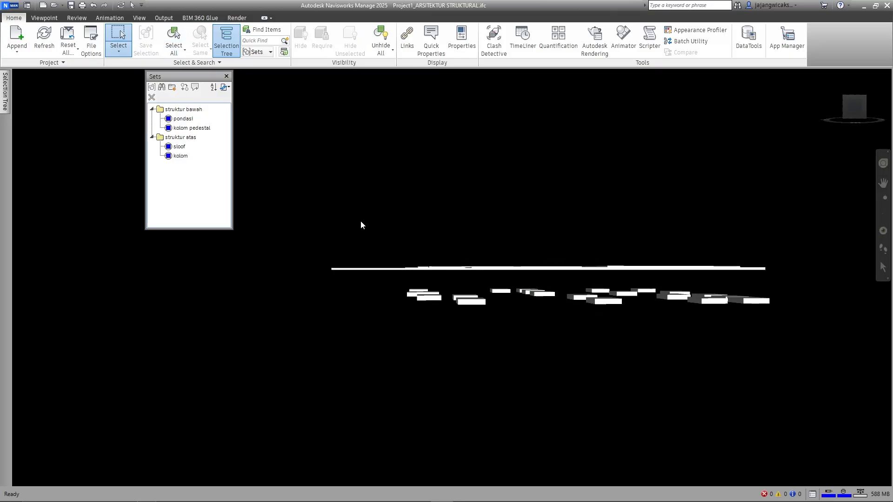
{"action": "mouse_move", "coordinate": [291, 205]}
{"action": "left_mouse_down"}
{"action": "mouse_move", "coordinate": [397, 259]}
{"action": "mouse_move", "coordinate": [798, 282]}
{"action": "left_mouse_up"}
{"action": "mouse_move", "coordinate": [798, 283]}
{"action": "middle_mouse_down", "text": "shift"}
{"action": "mouse_move", "coordinate": [517, 333]}
{"action": "mouse_move", "coordinate": [659, 366]}
{"action": "mouse_move", "coordinate": [361, 199]}
{"action": "mouse_move", "coordinate": [546, 327]}
{"action": "mouse_move", "coordinate": [517, 317]}
{"action": "mouse_move", "coordinate": [350, 192]}
{"action": "middle_mouse_up", "text": "shift"}
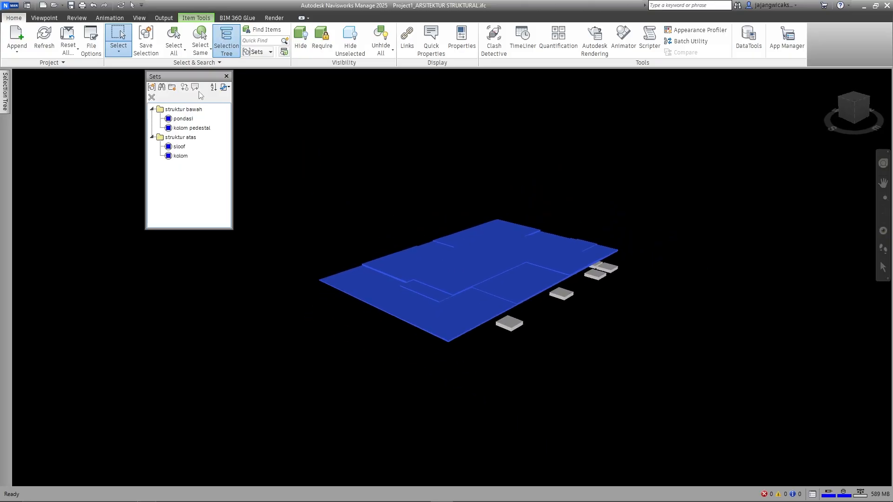
Save the selected floor slabs as a selection set named "lantai" and move it into the "struktur atas" folder.
{"action": "left_click", "coordinate": [152, 87]}
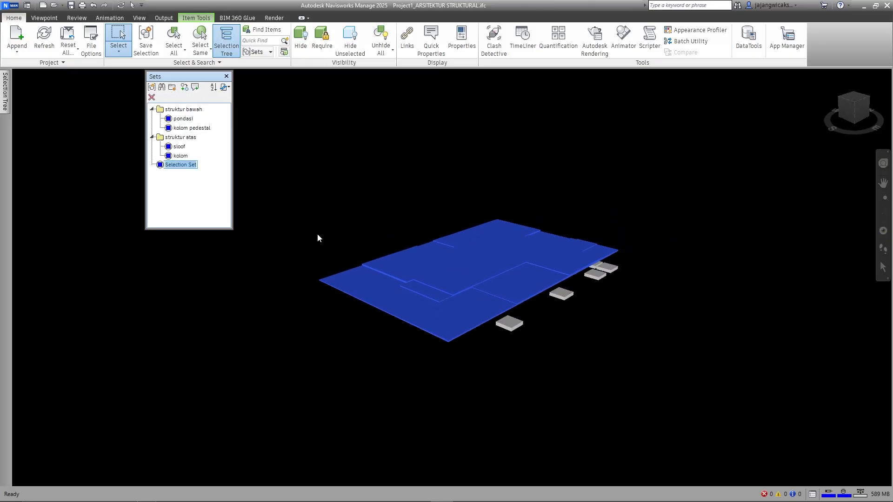
{"action": "type", "text": "lantai"}
{"action": "key", "text": "Return"}
{"action": "left_click_drag", "start_coordinate": [158, 169], "coordinate": [188, 162]}
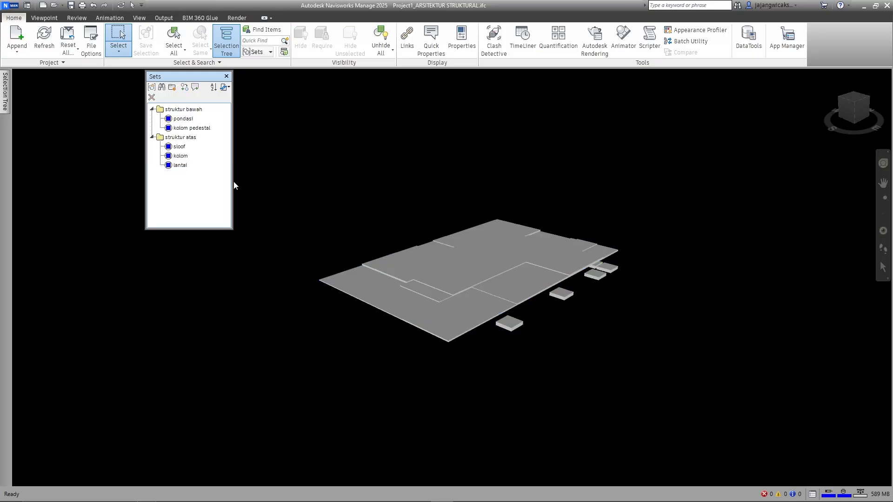
Unhide the whole model and isolate the IfcWallStandardCase group of the LANTAI level.
{"action": "left_click", "coordinate": [381, 36]}
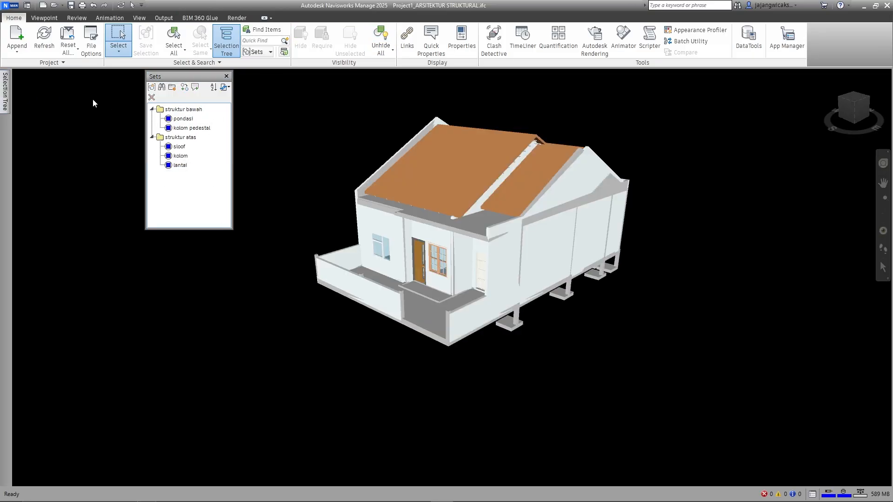
{"action": "left_click", "coordinate": [5, 96]}
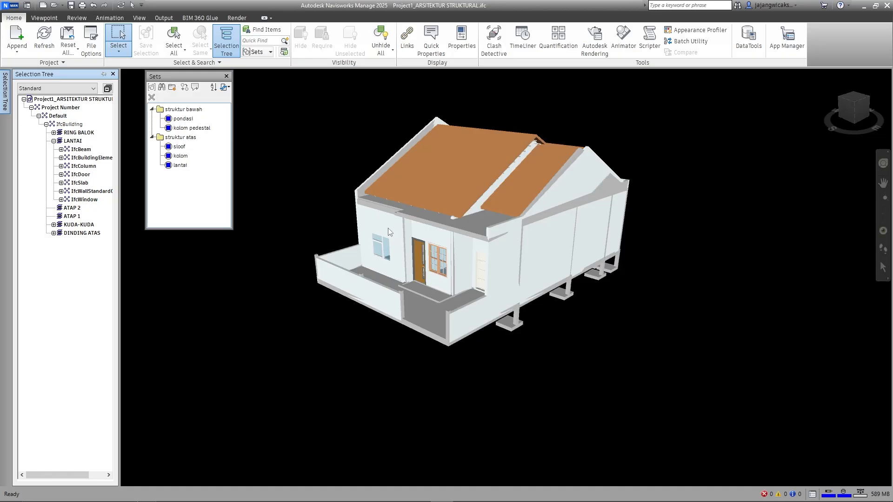
{"action": "left_click", "coordinate": [88, 192]}
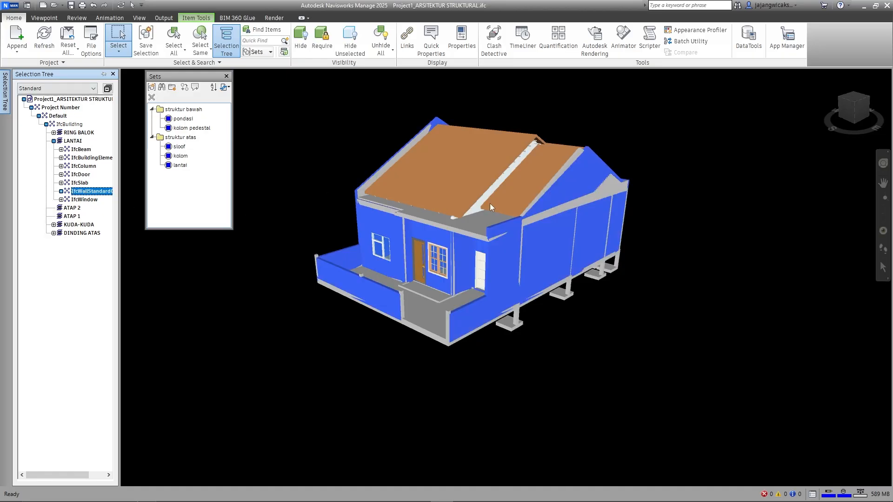
{"action": "middle_click_drag", "start_coordinate": [481, 199], "coordinate": [406, 204], "text": "shift"}
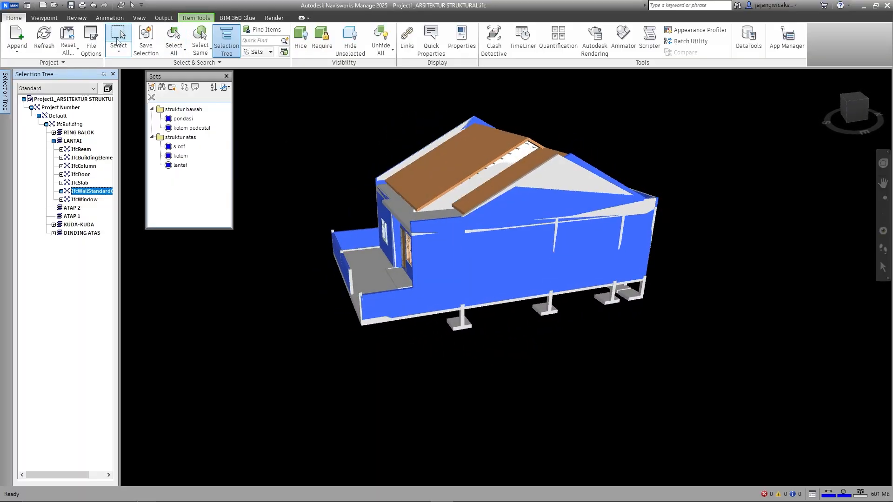
{"action": "left_click", "coordinate": [119, 48]}
{"action": "left_click", "coordinate": [351, 42]}
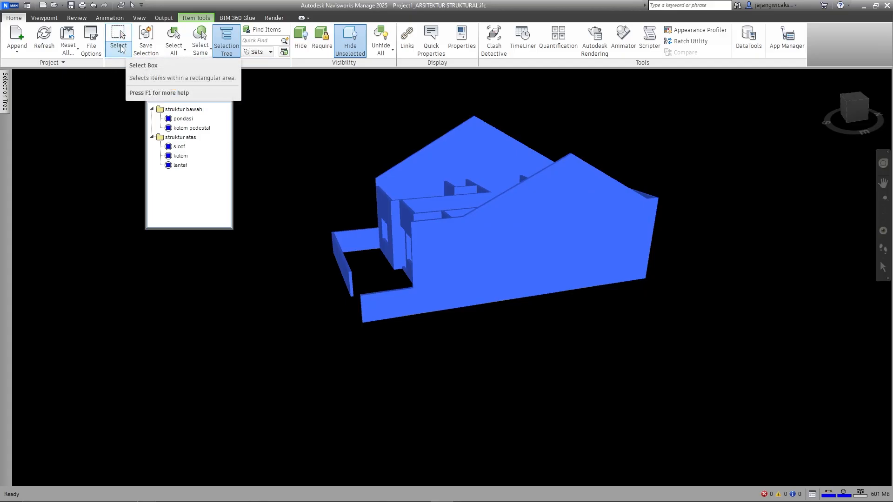
Switch from box selection to single-item selection and pick the gabled side wall in the model.
{"action": "left_click", "coordinate": [120, 49]}
{"action": "left_click", "coordinate": [132, 69]}
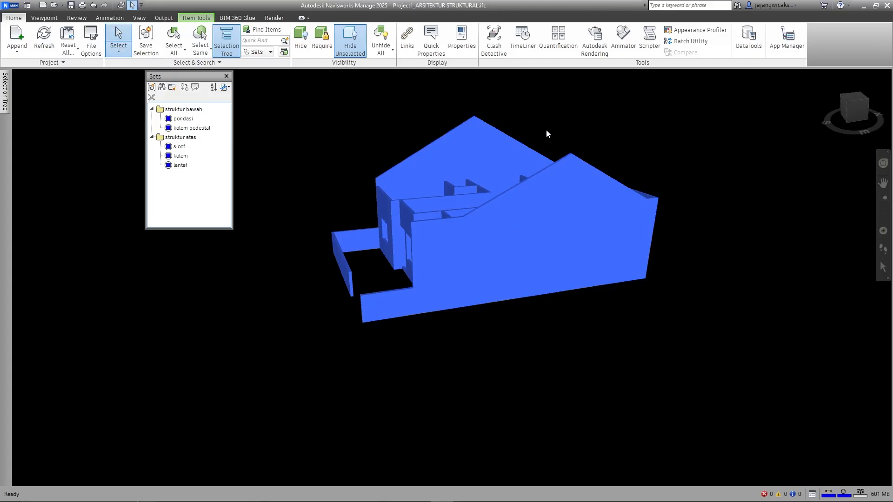
{"action": "left_click", "coordinate": [479, 128]}
{"action": "left_click", "coordinate": [548, 188]}
{"action": "middle_click_drag", "start_coordinate": [541, 227], "coordinate": [507, 247], "text": "shift"}
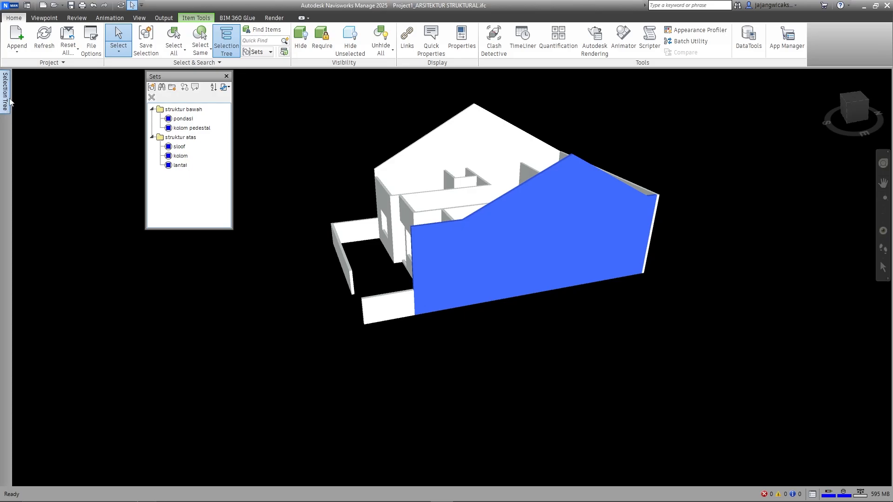
Go through the individual Basic Wall items of the wall group to identify which wall each one is.
{"action": "mouse_move", "coordinate": [10, 103]}
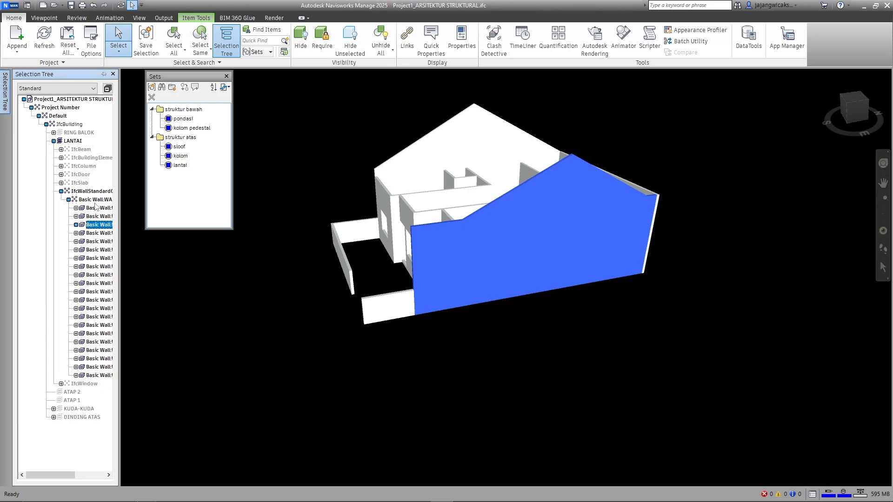
{"action": "left_click", "coordinate": [96, 209]}
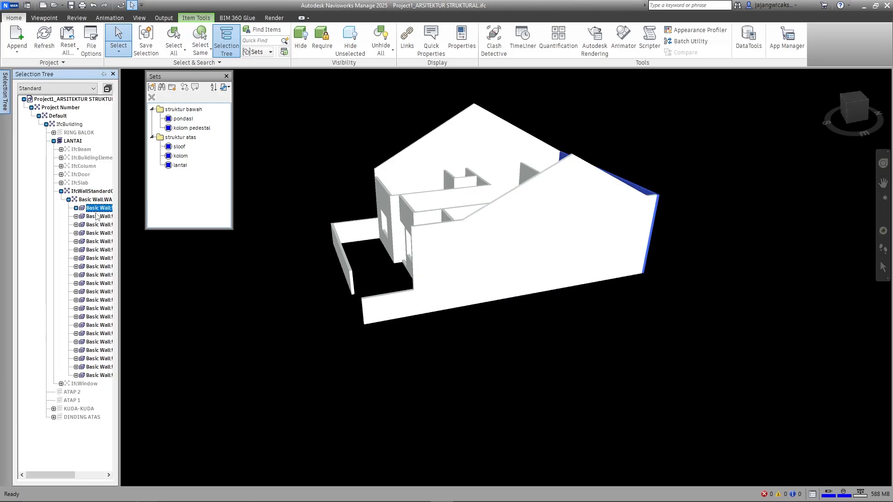
{"action": "left_click", "coordinate": [97, 217]}
{"action": "left_click", "coordinate": [98, 226]}
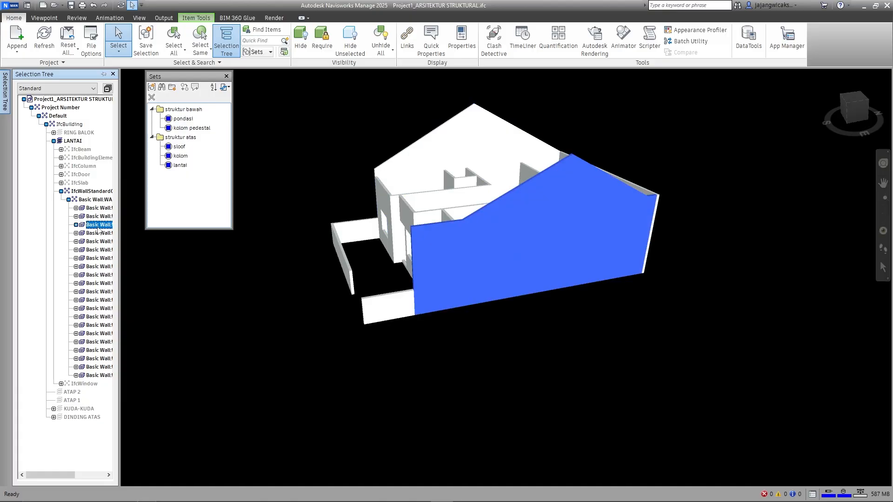
{"action": "left_click", "coordinate": [99, 234]}
{"action": "left_click", "coordinate": [99, 226]}
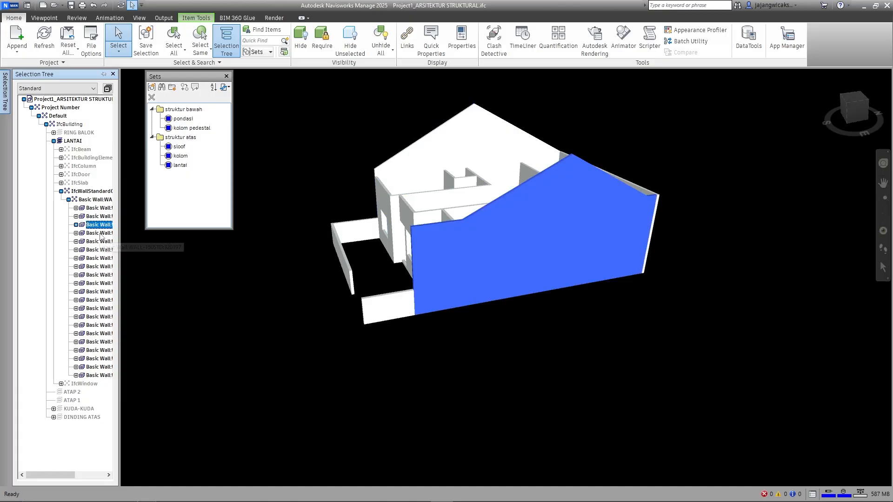
{"action": "left_click", "coordinate": [101, 234]}
{"action": "left_click", "coordinate": [101, 244]}
{"action": "left_click", "coordinate": [101, 252]}
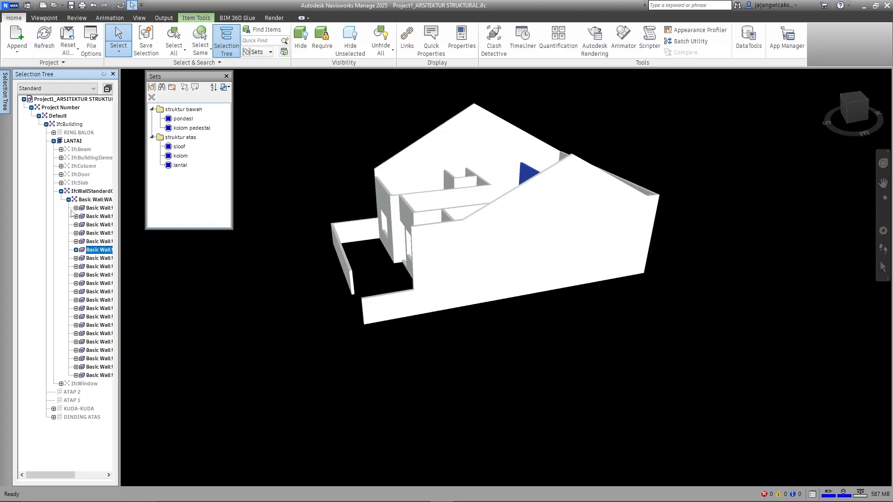
Collapse the Basic Wall list and select the complete IfcWallStandardCase group, keeping everything else hidden.
{"action": "left_click", "coordinate": [69, 200]}
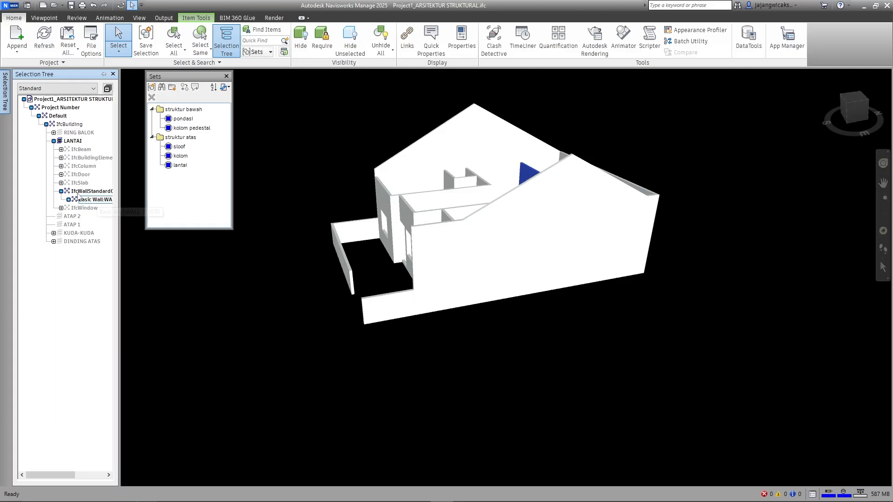
{"action": "left_click", "coordinate": [87, 195]}
{"action": "middle_click_drag", "start_coordinate": [489, 222], "coordinate": [582, 273], "text": "shift"}
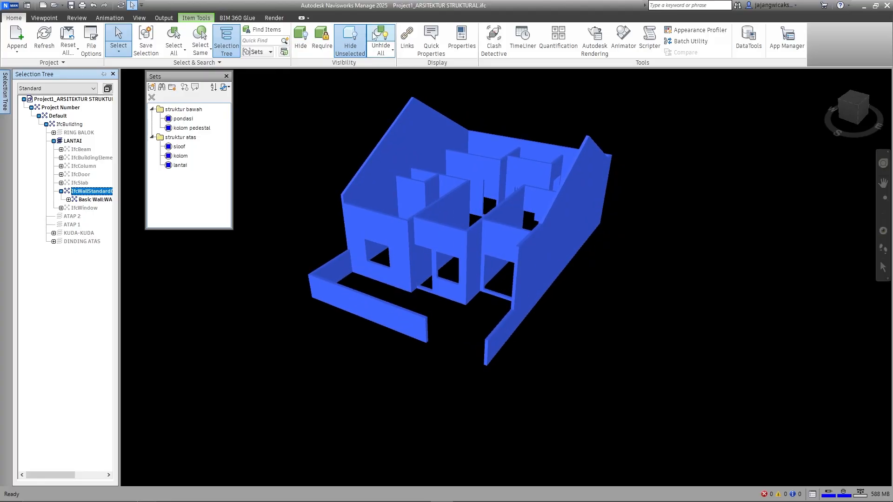
{"action": "left_click", "coordinate": [347, 40]}
{"action": "left_click", "coordinate": [347, 39]}
Save the selected walls as the set dinding inside the struktur atas folder, and unhide the whole model.
{"action": "middle_click_drag", "start_coordinate": [465, 216], "coordinate": [413, 193], "text": "shift"}
{"action": "left_click", "coordinate": [154, 90]}
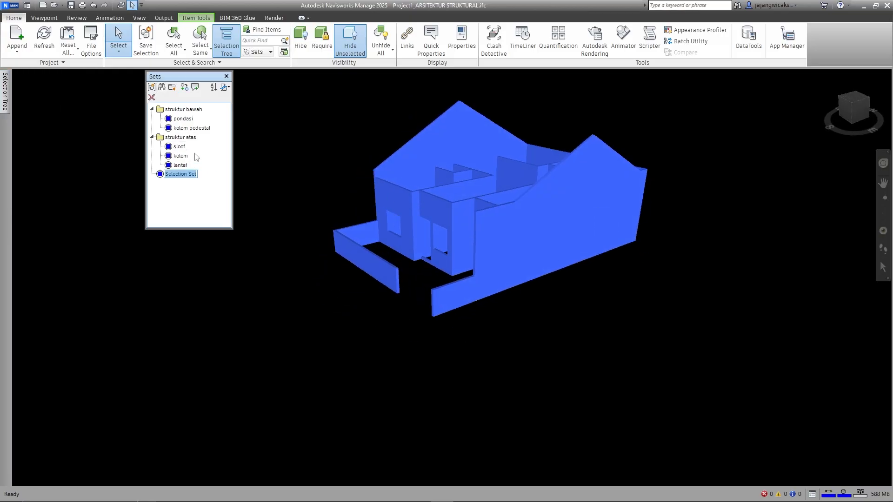
{"action": "type", "text": "dinding"}
{"action": "key", "text": "Return"}
{"action": "left_click_drag", "start_coordinate": [176, 175], "coordinate": [186, 170]}
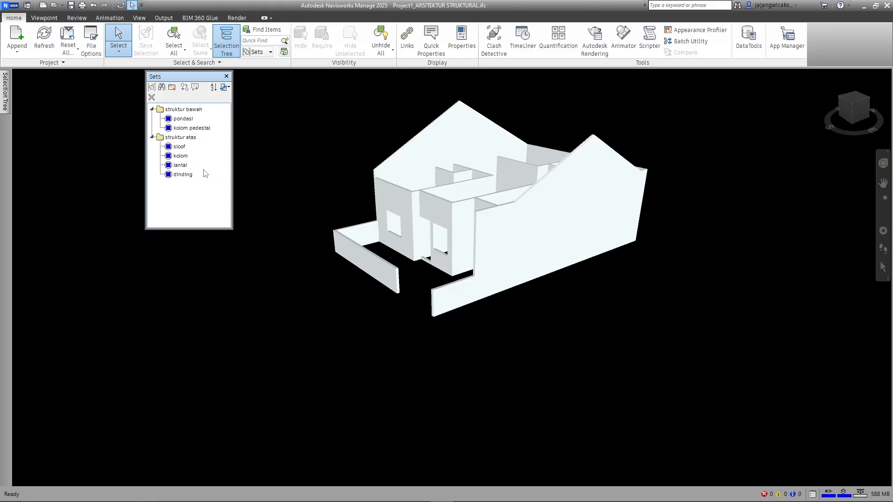
{"action": "left_click", "coordinate": [379, 29]}
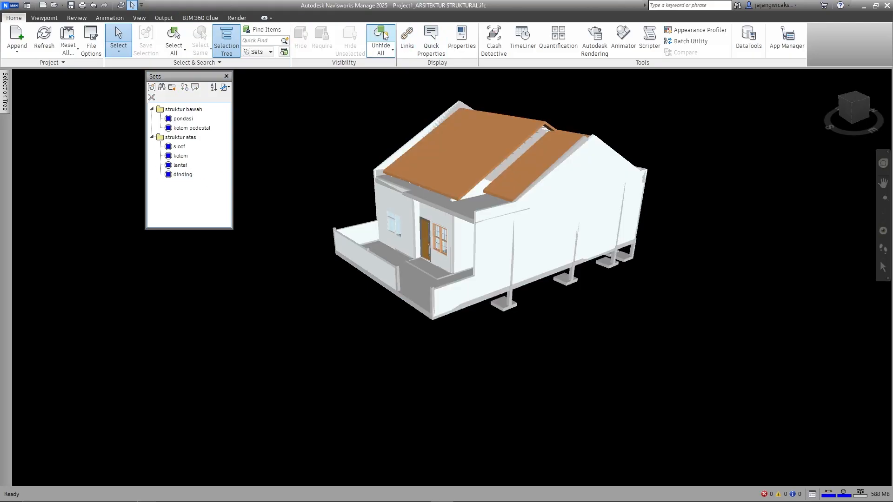
{"action": "middle_click_drag", "start_coordinate": [443, 259], "coordinate": [479, 278], "text": "shift"}
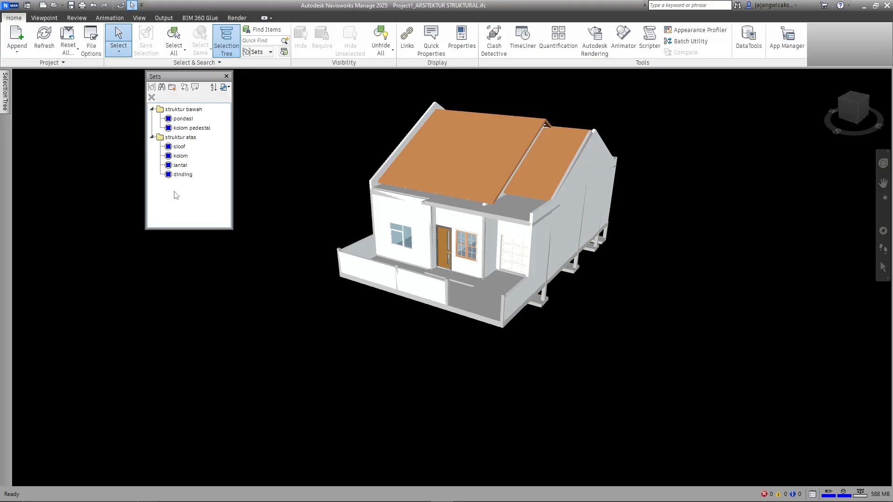
Go through the element groups of the LANTAI level, from IfcBeam to IfcWindow, to see which parts each one holds.
{"action": "left_click", "coordinate": [5, 91]}
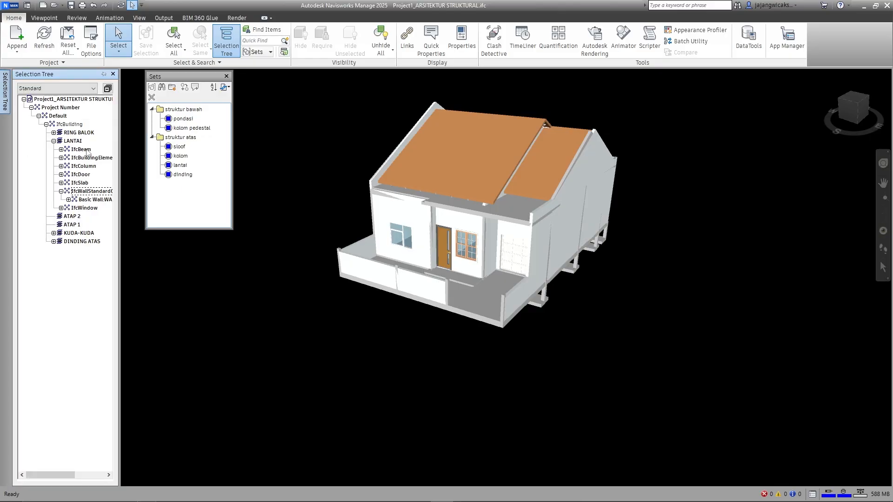
{"action": "left_click", "coordinate": [86, 149]}
{"action": "left_click", "coordinate": [88, 159]}
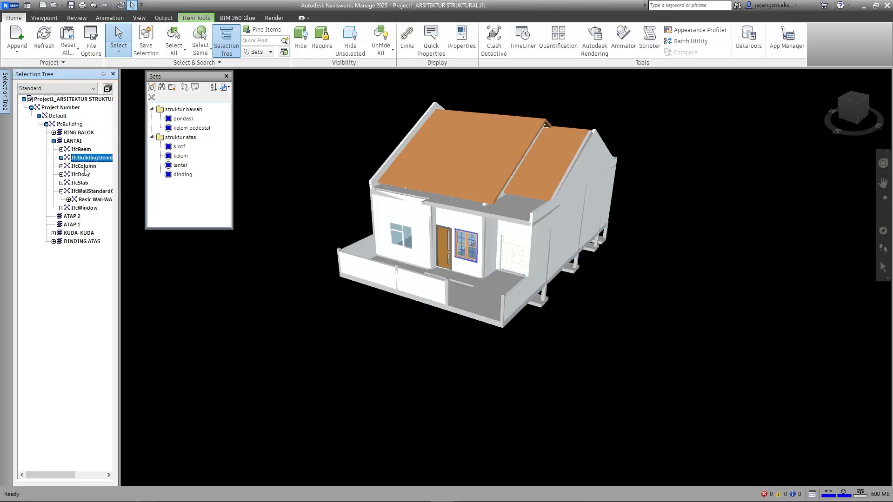
{"action": "left_click", "coordinate": [85, 166]}
{"action": "left_click", "coordinate": [82, 175]}
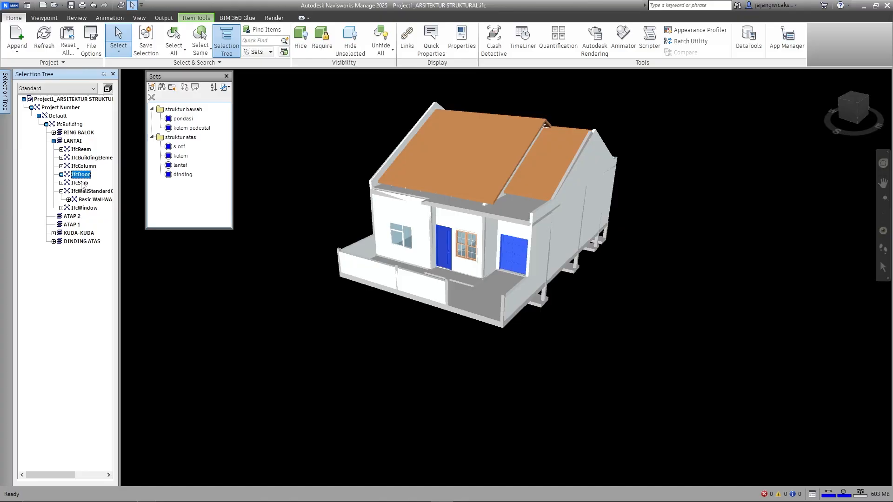
{"action": "left_click", "coordinate": [81, 183]}
{"action": "left_click", "coordinate": [84, 192]}
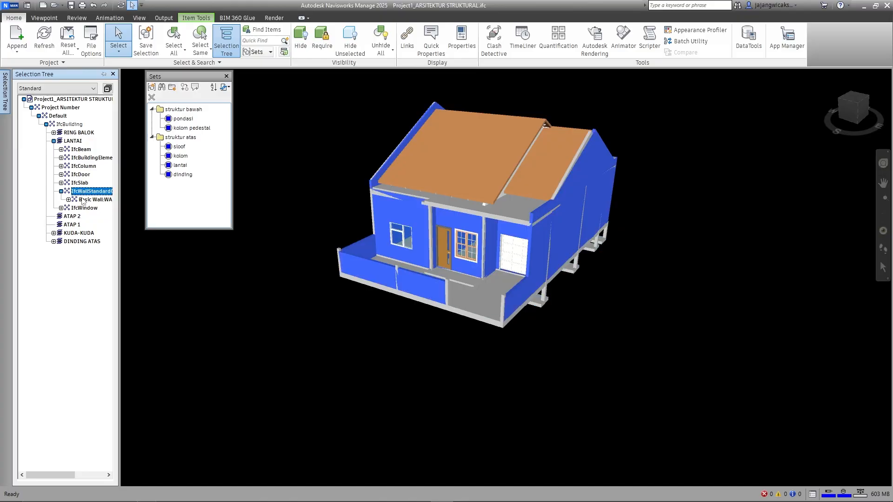
{"action": "left_click", "coordinate": [61, 192]}
{"action": "left_click", "coordinate": [82, 200]}
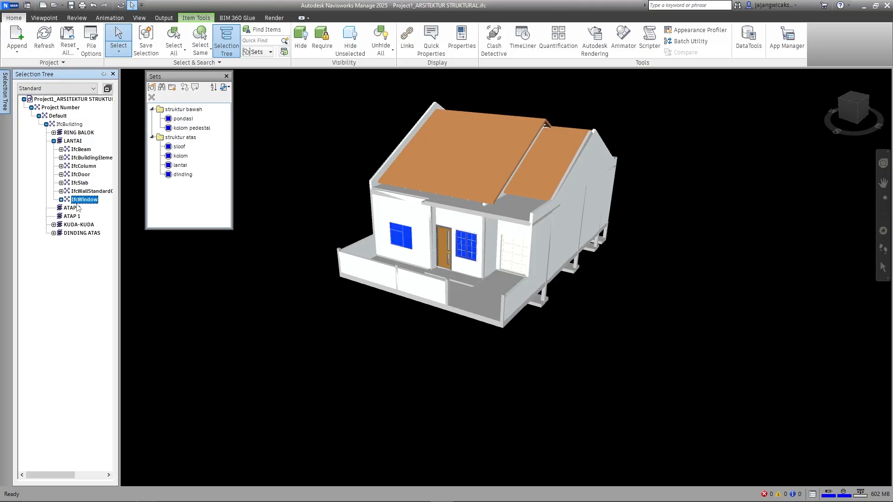
Check which parts of the house the ATAP, KUDA-KUDA and DINDING ATAS levels and their subgroups contain.
{"action": "left_click", "coordinate": [72, 208]}
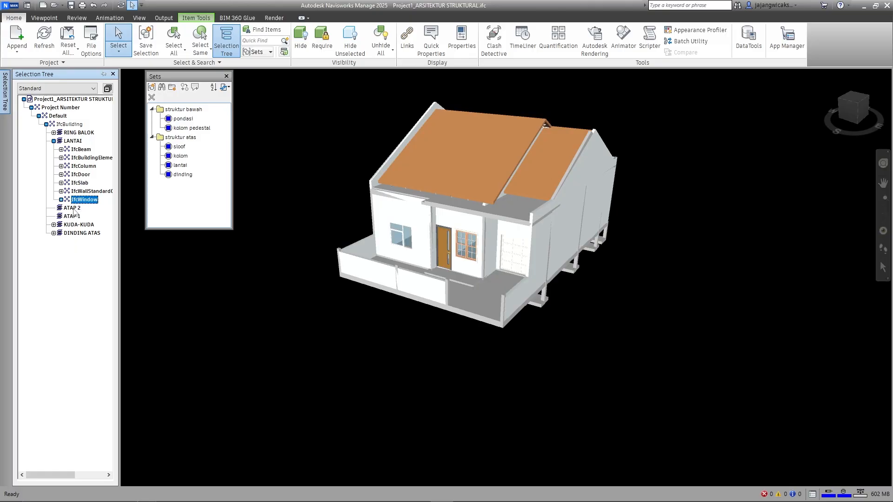
{"action": "left_click", "coordinate": [78, 225]}
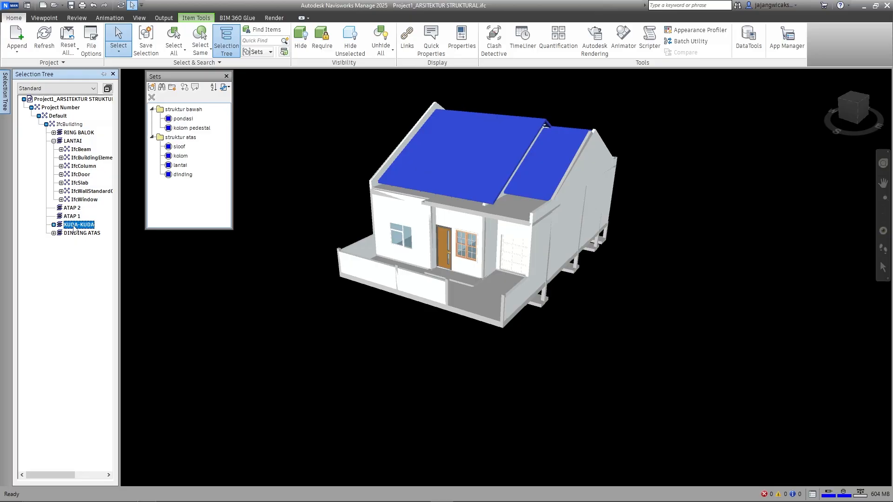
{"action": "left_click", "coordinate": [54, 225]}
{"action": "left_click", "coordinate": [76, 233]}
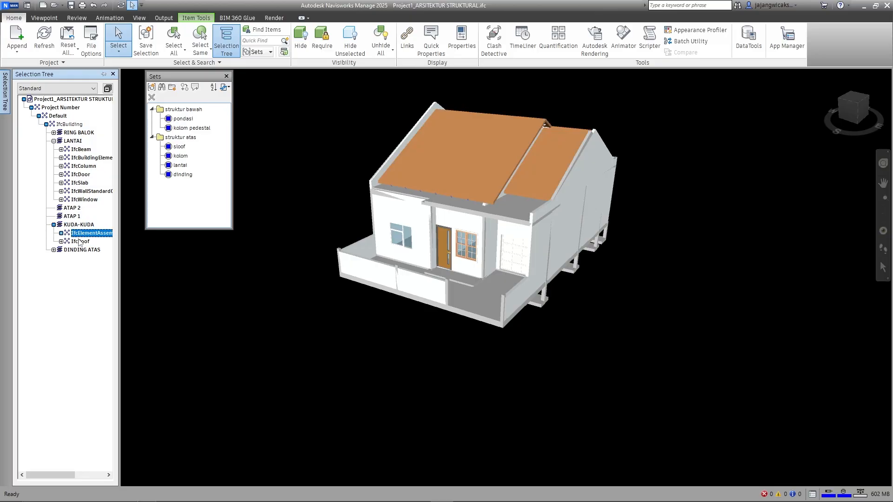
{"action": "left_click", "coordinate": [80, 242]}
{"action": "left_click", "coordinate": [80, 235]}
{"action": "left_click", "coordinate": [79, 251]}
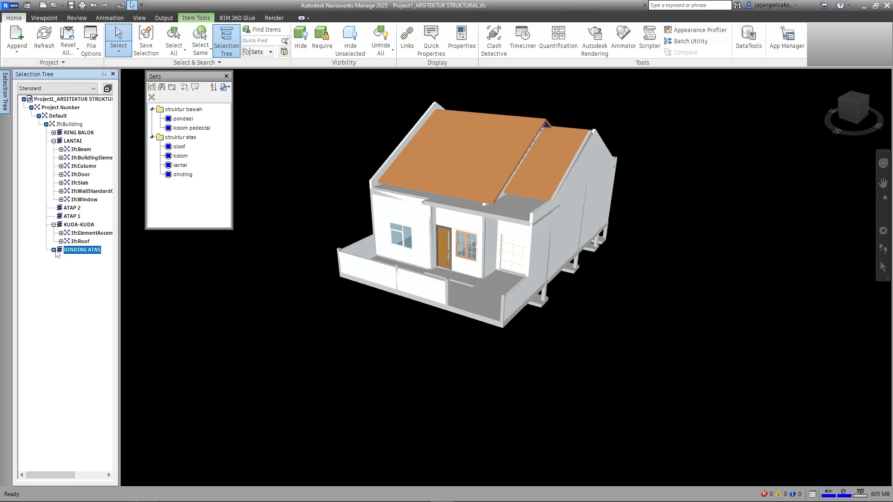
{"action": "left_click", "coordinate": [54, 250]}
{"action": "left_click", "coordinate": [80, 259]}
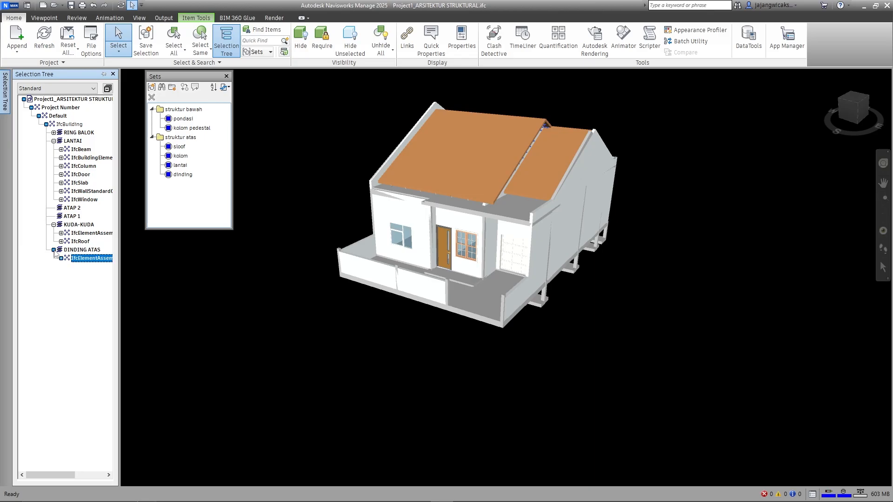
{"action": "left_click", "coordinate": [53, 250]}
Find the ring beams in the RING BALOK level and isolate its IfcBeam group by hiding everything else.
{"action": "left_click", "coordinate": [53, 133]}
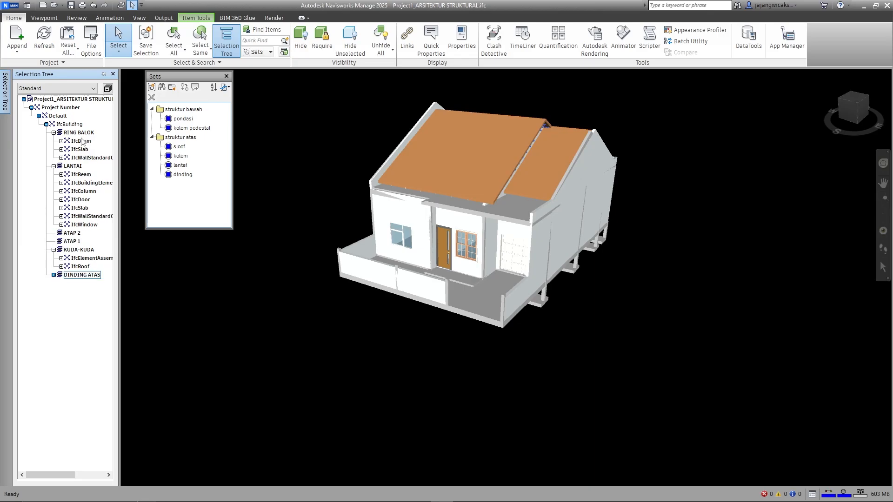
{"action": "left_click", "coordinate": [81, 141]}
{"action": "left_click", "coordinate": [80, 149]}
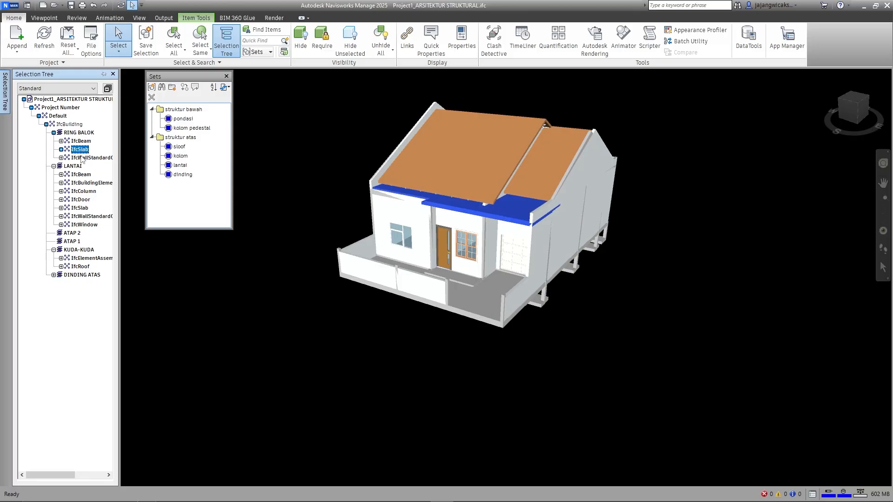
{"action": "left_click", "coordinate": [81, 141]}
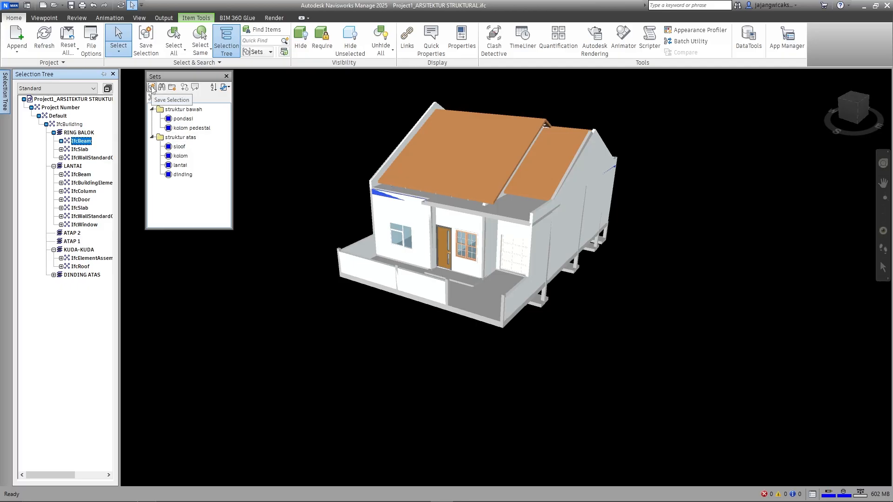
{"action": "left_click", "coordinate": [350, 41]}
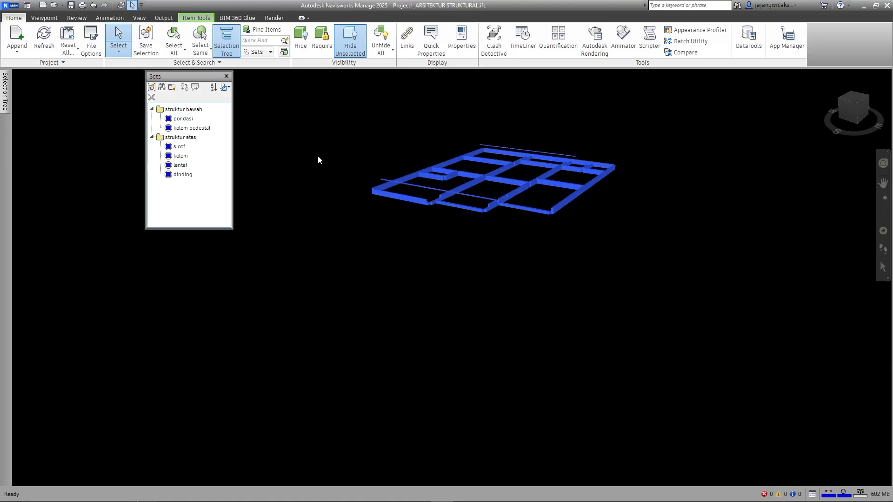
{"action": "mouse_move", "coordinate": [502, 174]}
{"action": "middle_mouse_down", "text": "shift"}
{"action": "mouse_move", "coordinate": [359, 160]}
{"action": "mouse_move", "coordinate": [309, 180]}
{"action": "mouse_move", "coordinate": [423, 183]}
{"action": "mouse_move", "coordinate": [391, 200]}
{"action": "mouse_move", "coordinate": [454, 210]}
{"action": "middle_mouse_up", "text": "shift"}
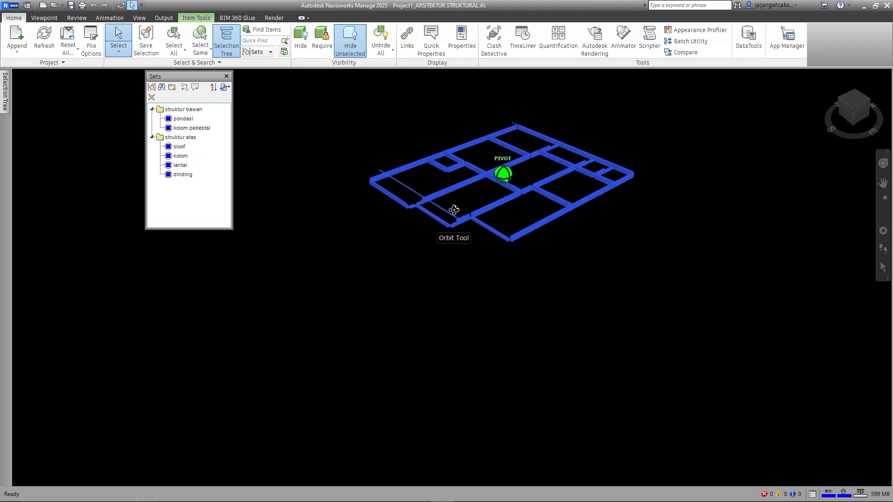
Save the isolated beams as the set ring balok, placed between kolom and lantai in the struktur atas folder.
{"action": "left_click", "coordinate": [152, 87]}
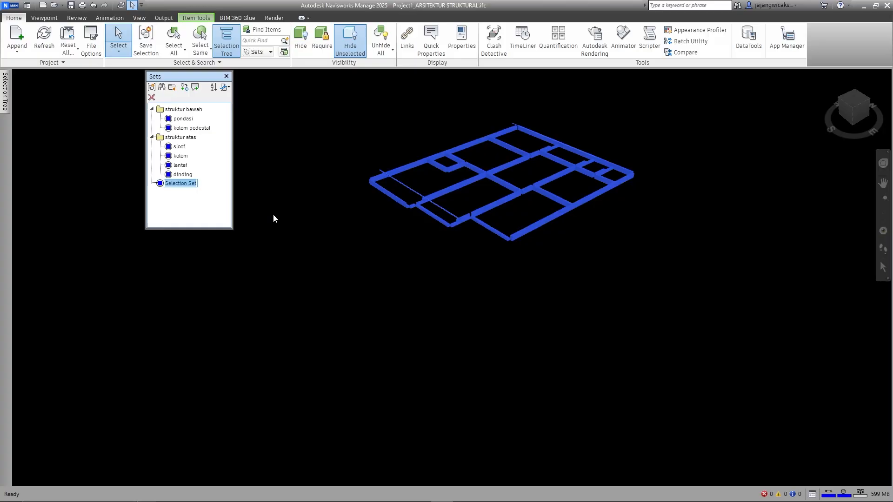
{"action": "type", "text": "ring balok"}
{"action": "key", "text": "Return"}
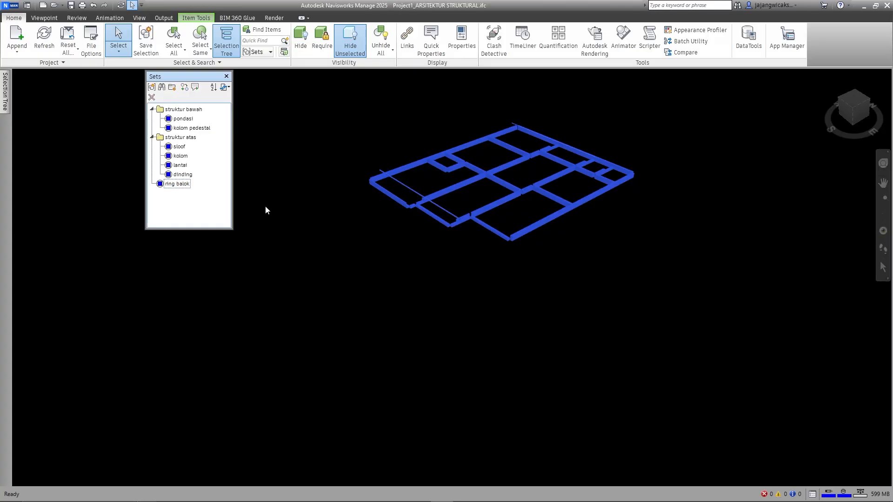
{"action": "left_click_drag", "start_coordinate": [193, 185], "coordinate": [195, 171]}
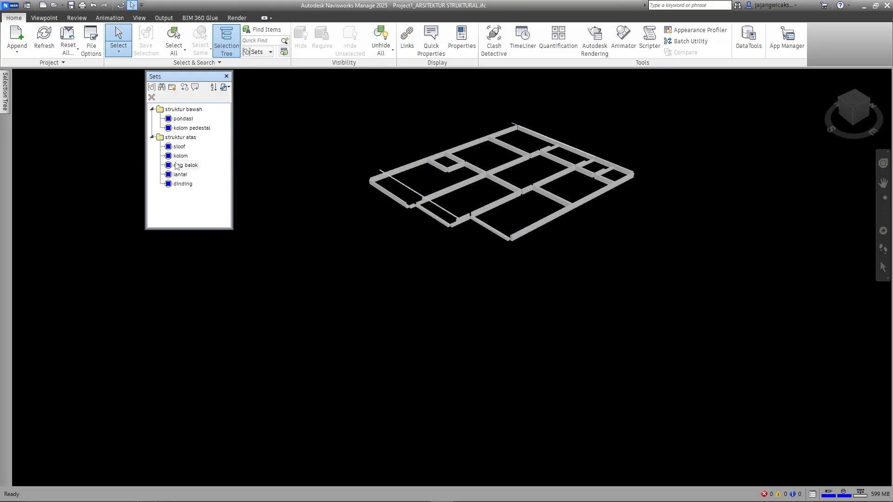
Select the complete RING BALOK level and show the hidden parts of the model again.
{"action": "mouse_move", "coordinate": [6, 91]}
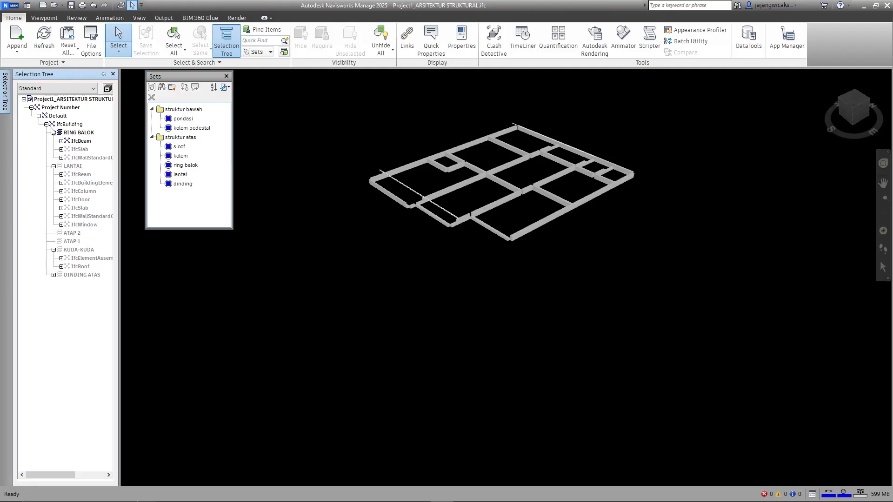
{"action": "left_click", "coordinate": [78, 132]}
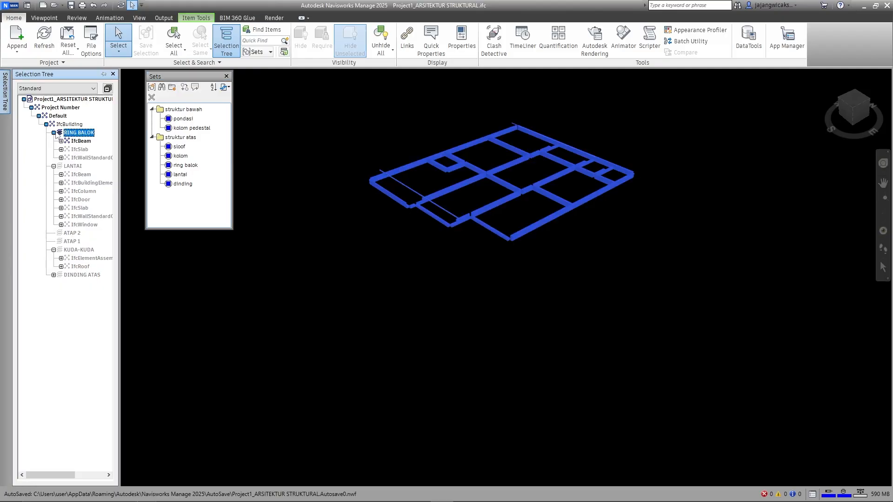
{"action": "left_click", "coordinate": [344, 47]}
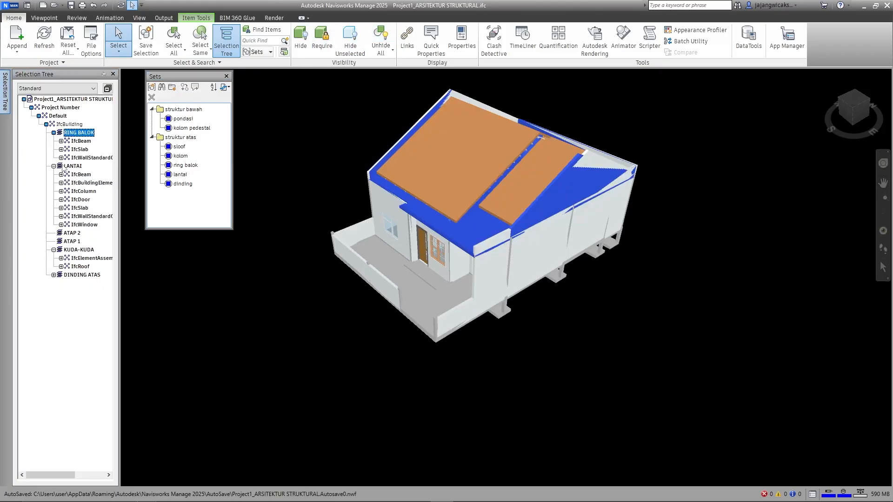
Review the LANTAI level and its element groups again to identify the parts that have no set yet.
{"action": "left_click", "coordinate": [73, 167]}
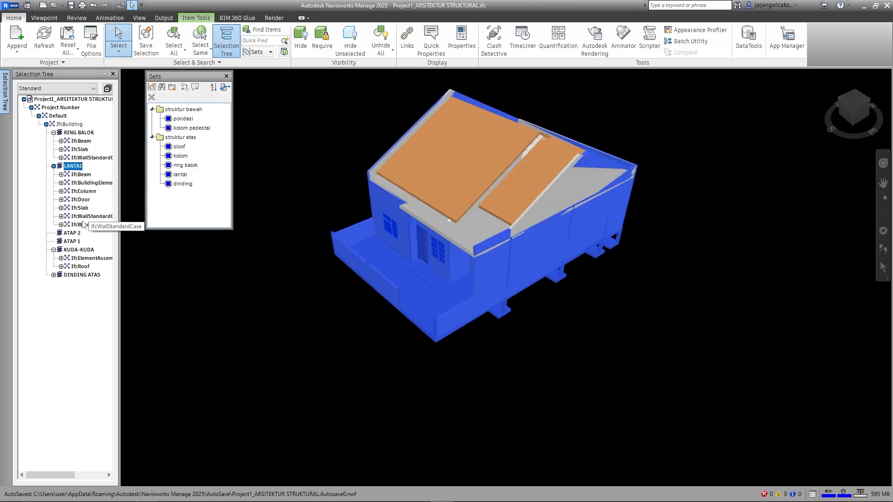
{"action": "left_click", "coordinate": [82, 175]}
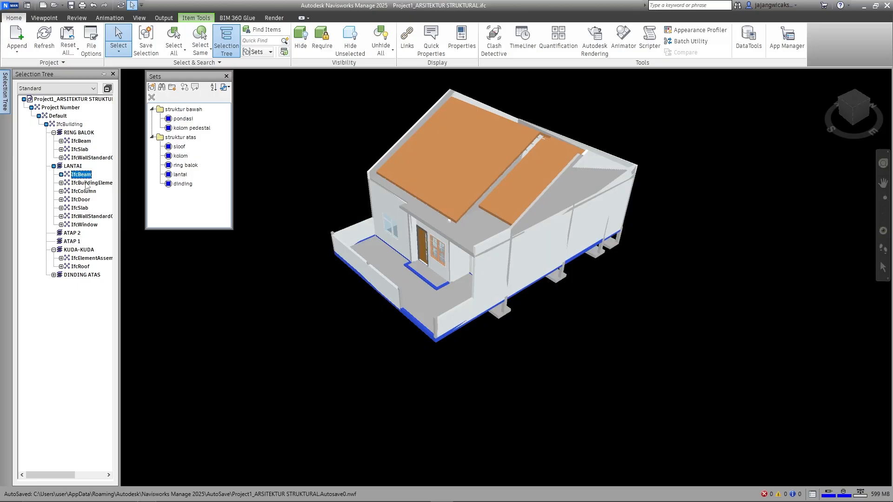
{"action": "left_click", "coordinate": [86, 185]}
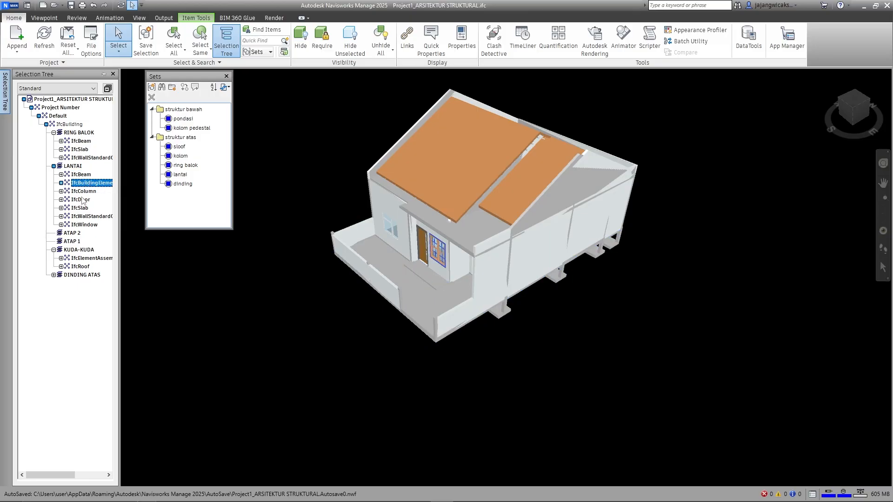
{"action": "left_click", "coordinate": [81, 192]}
{"action": "left_click", "coordinate": [81, 200]}
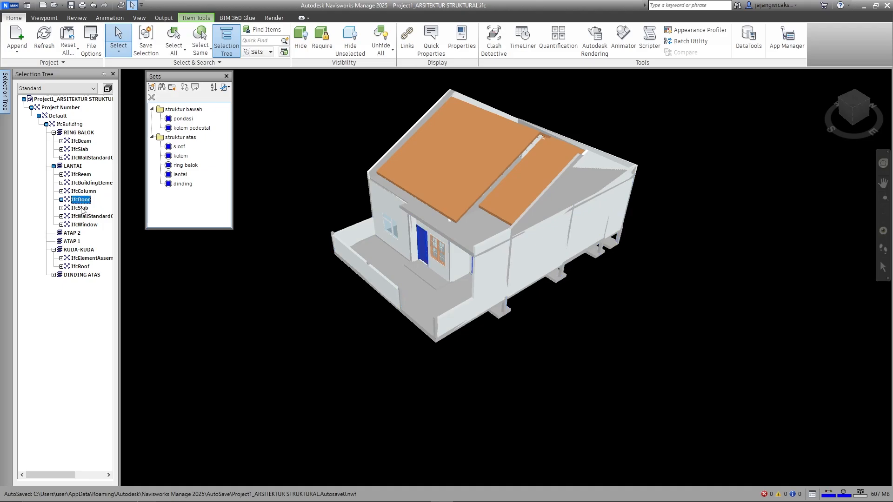
{"action": "left_click", "coordinate": [80, 208]}
{"action": "left_click", "coordinate": [83, 217]}
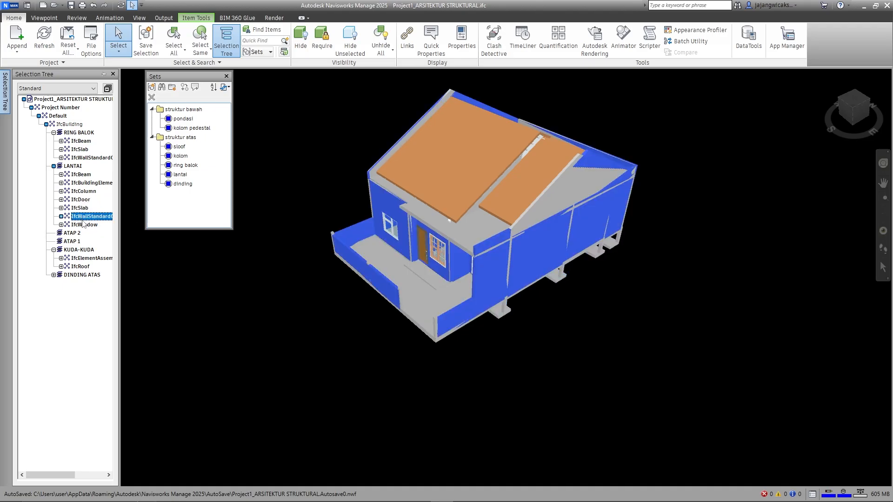
{"action": "left_click", "coordinate": [84, 225]}
{"action": "left_click", "coordinate": [84, 216]}
{"action": "left_click", "coordinate": [84, 225]}
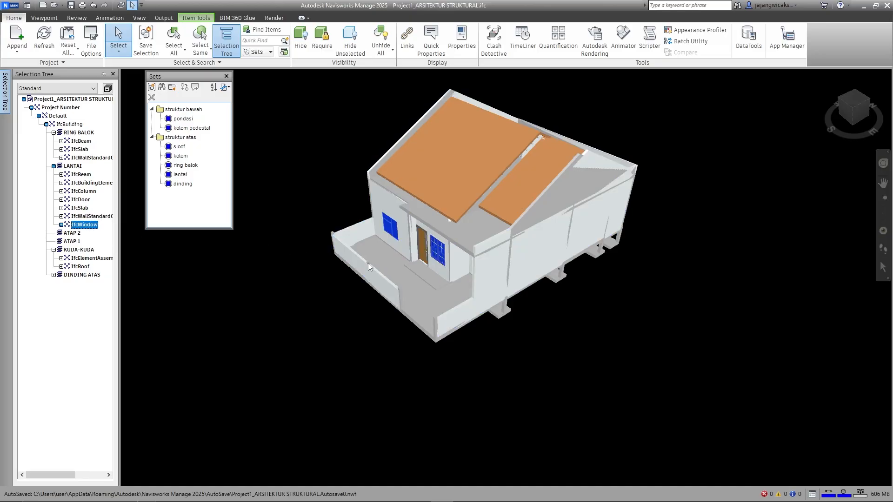
Select the building-element group below IfcBeam in the LANTAI level and examine its highlighted parts on the front window up close.
{"action": "middle_click_drag", "start_coordinate": [368, 266], "coordinate": [408, 253], "text": "shift"}
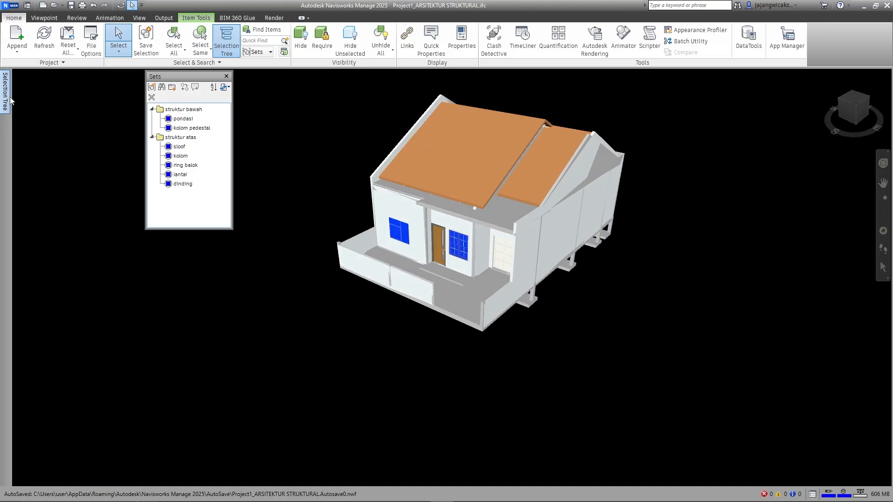
{"action": "mouse_move", "coordinate": [5, 100]}
{"action": "left_click", "coordinate": [84, 184]}
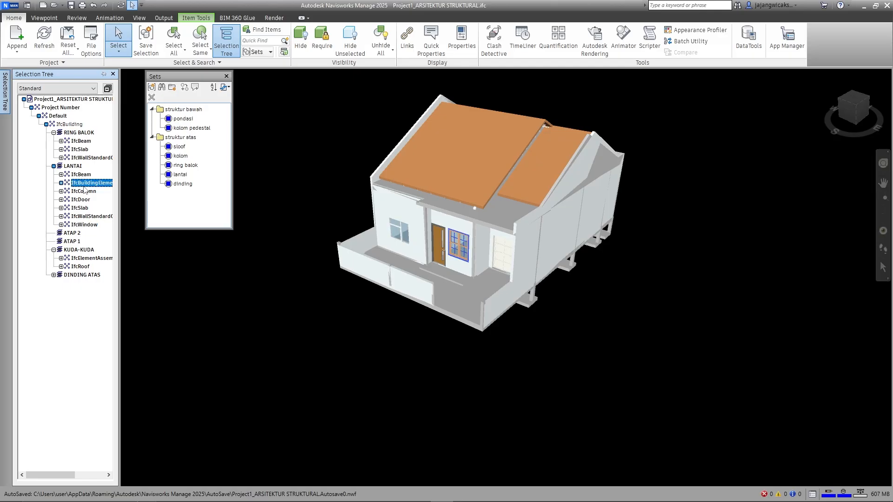
{"action": "middle_click_drag", "start_coordinate": [342, 228], "coordinate": [473, 234], "text": "shift"}
{"action": "scroll", "coordinate": [473, 234], "scroll_direction": "up", "scroll_amount": 10}
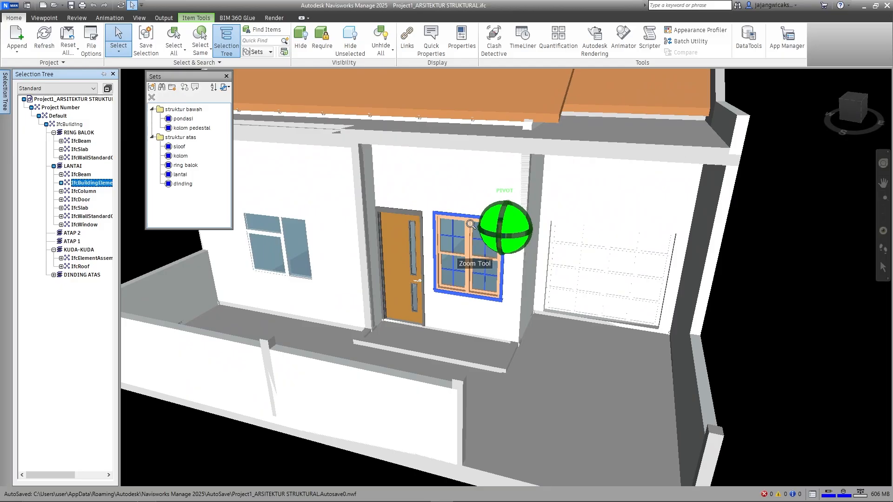
{"action": "scroll", "coordinate": [349, 215], "scroll_direction": "down", "scroll_amount": 3}
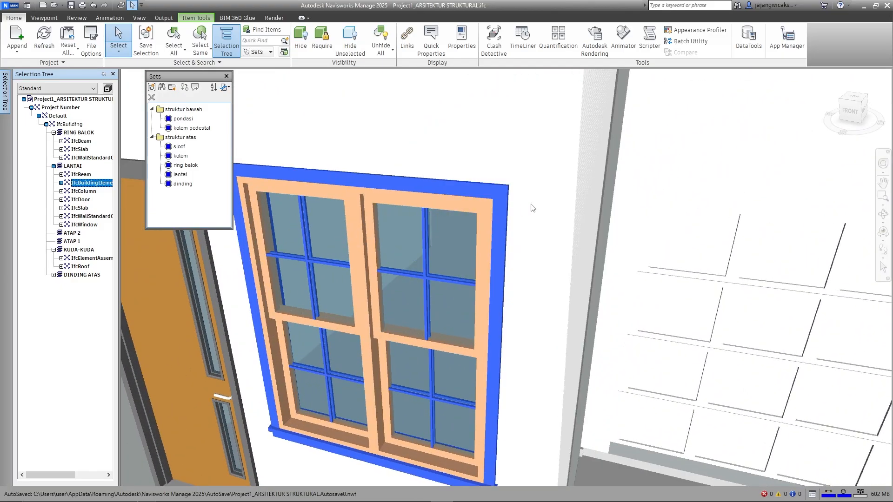
Save the wall group of the RING BALOK level as a new selection set.
{"action": "scroll", "coordinate": [578, 194], "scroll_direction": "down", "scroll_amount": 3}
{"action": "scroll", "coordinate": [578, 194], "scroll_direction": "down", "scroll_amount": 5}
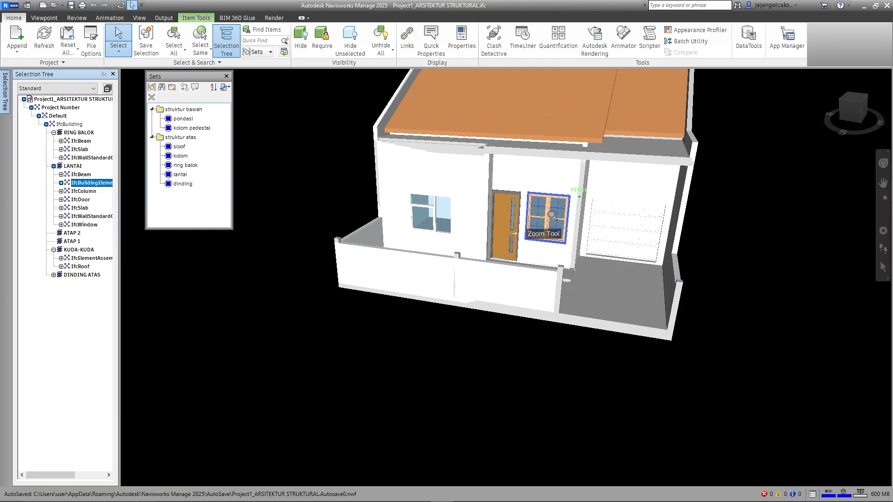
{"action": "scroll", "coordinate": [578, 194], "scroll_direction": "up", "scroll_amount": 4}
{"action": "scroll", "coordinate": [430, 293], "scroll_direction": "down", "scroll_amount": 3}
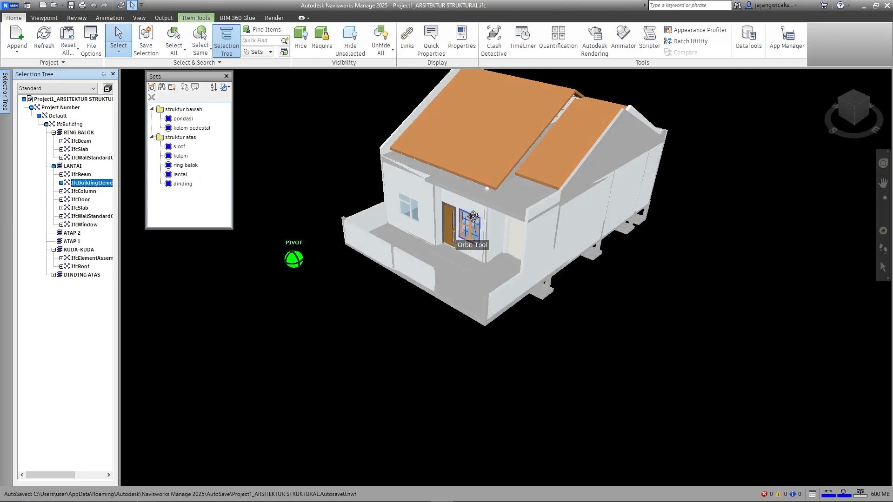
{"action": "middle_click_drag", "start_coordinate": [478, 238], "coordinate": [489, 214], "text": "shift"}
{"action": "left_click", "coordinate": [53, 166]}
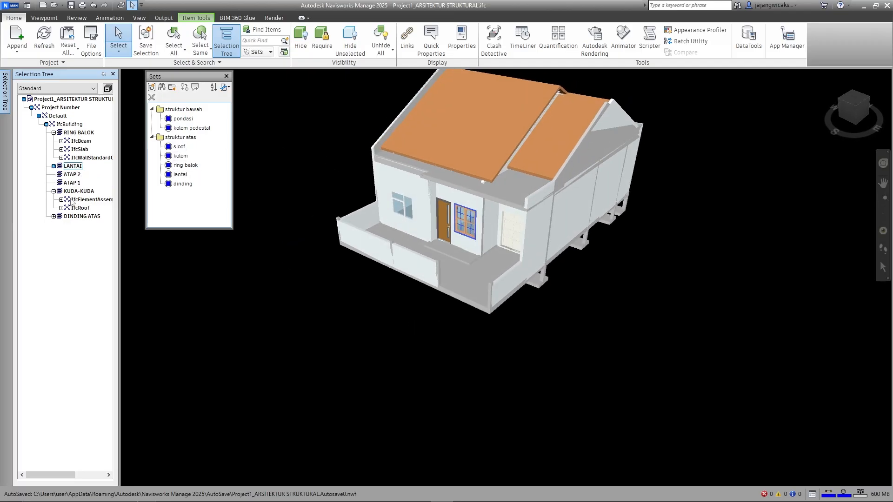
{"action": "left_click", "coordinate": [81, 142]}
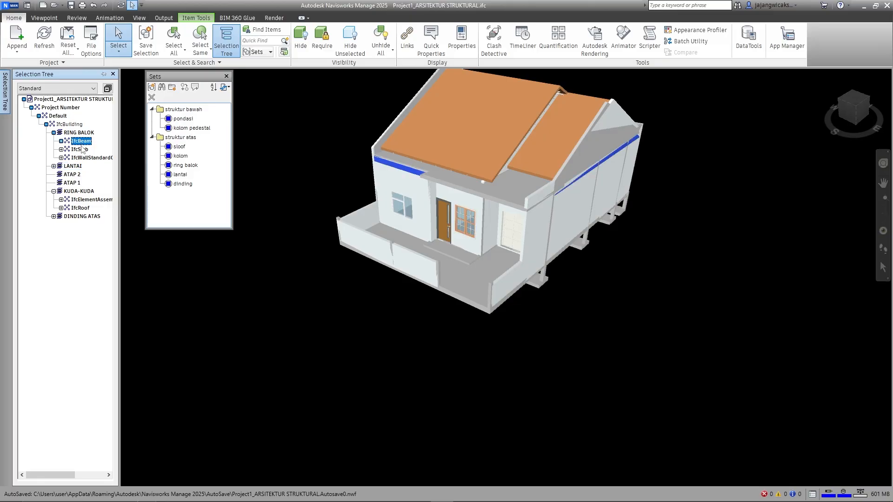
{"action": "left_click", "coordinate": [81, 149]}
{"action": "left_click", "coordinate": [81, 159]}
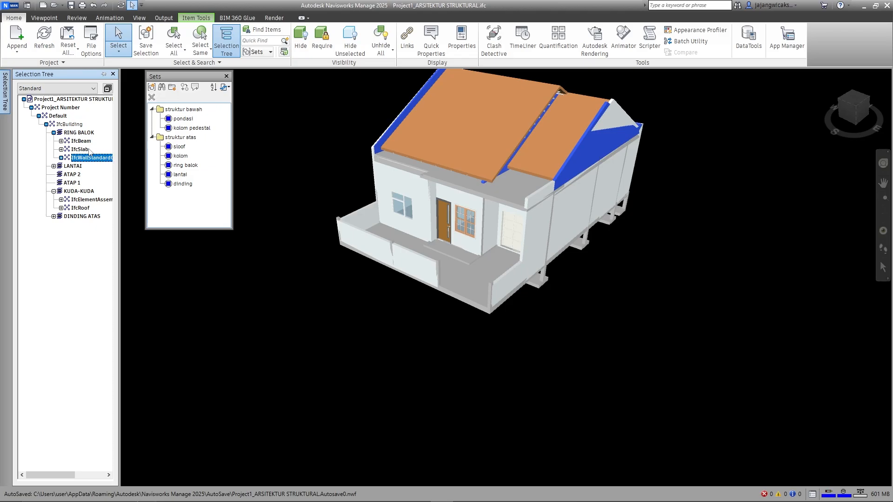
{"action": "left_click", "coordinate": [152, 87]}
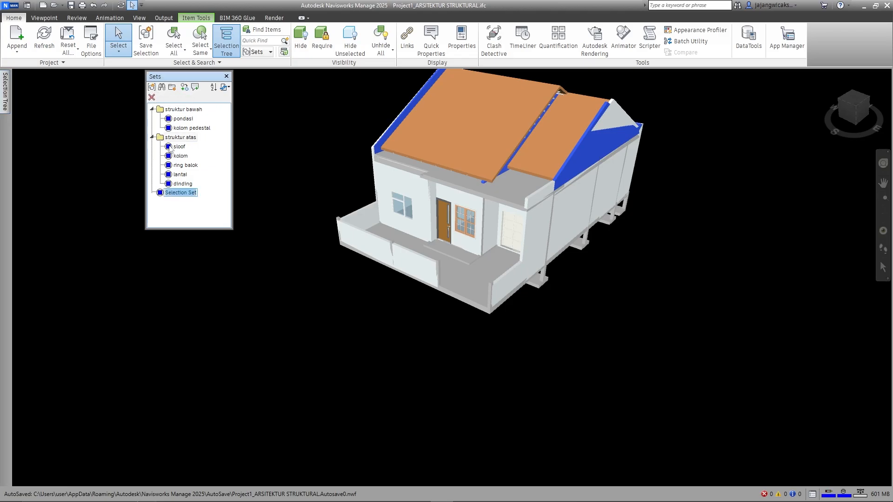
{"action": "left_click", "coordinate": [350, 40]}
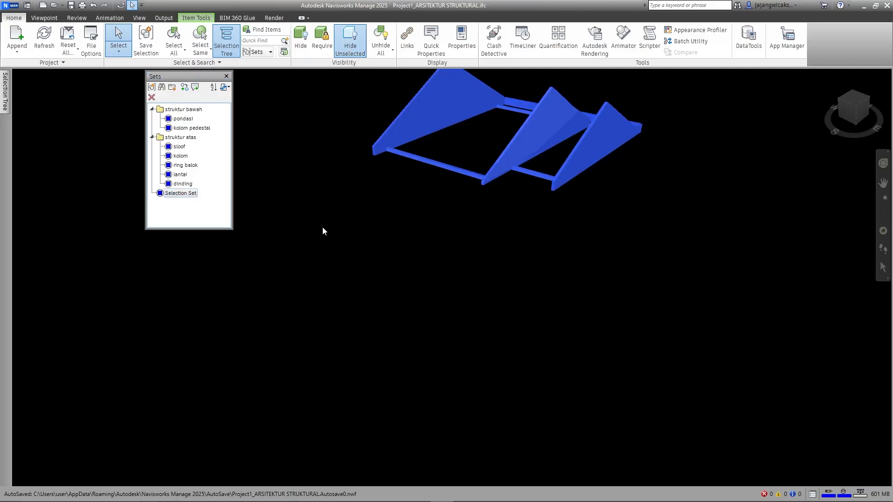
{"action": "key", "text": "ctrl+z"}
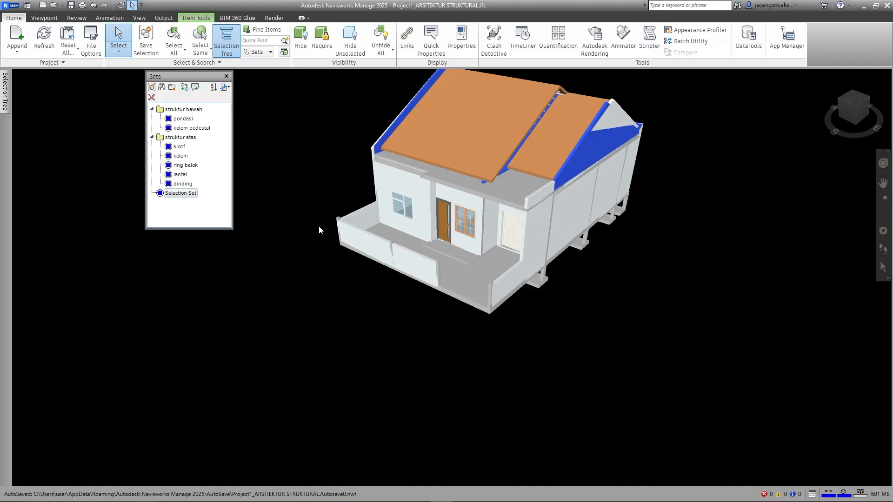
Rename the new set to dinding atas and place it below dinding in the struktur atas folder.
{"action": "left_click", "coordinate": [186, 195]}
{"action": "right_click", "coordinate": [187, 194]}
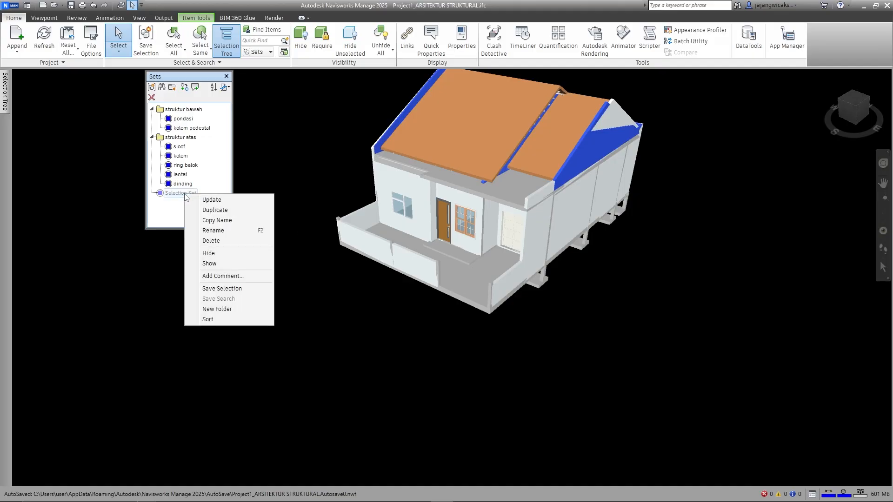
{"action": "left_click", "coordinate": [211, 231]}
{"action": "type", "text": "d"}
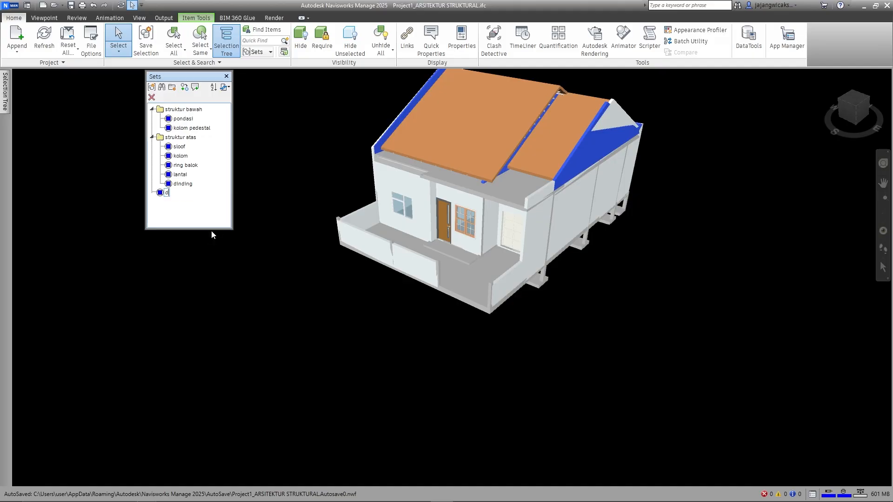
{"action": "type", "text": "inding atas"}
{"action": "key", "text": "Return"}
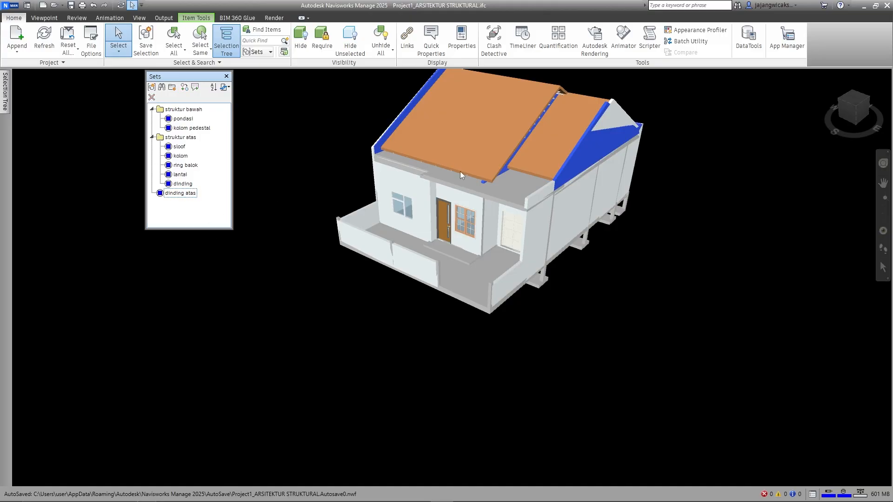
{"action": "left_click_drag", "start_coordinate": [194, 200], "coordinate": [186, 186]}
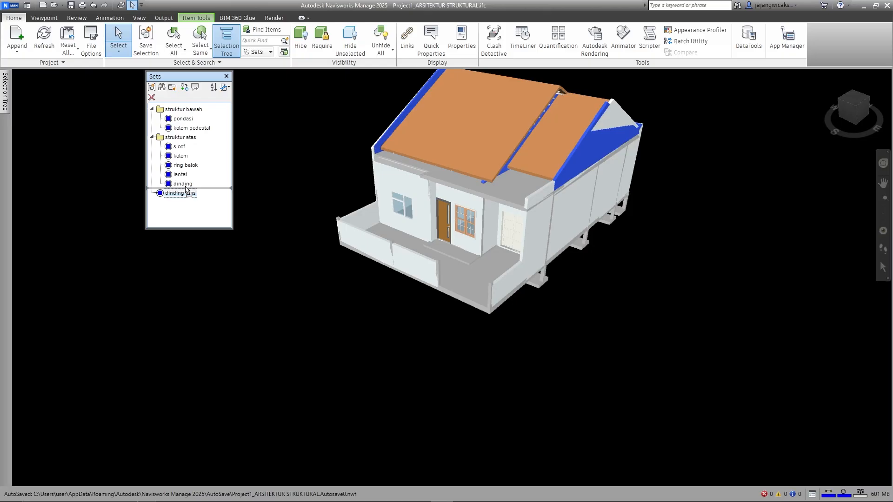
Unhide all parts and compare the walls contained in the sets dinding and dinding atas.
{"action": "left_click", "coordinate": [382, 33]}
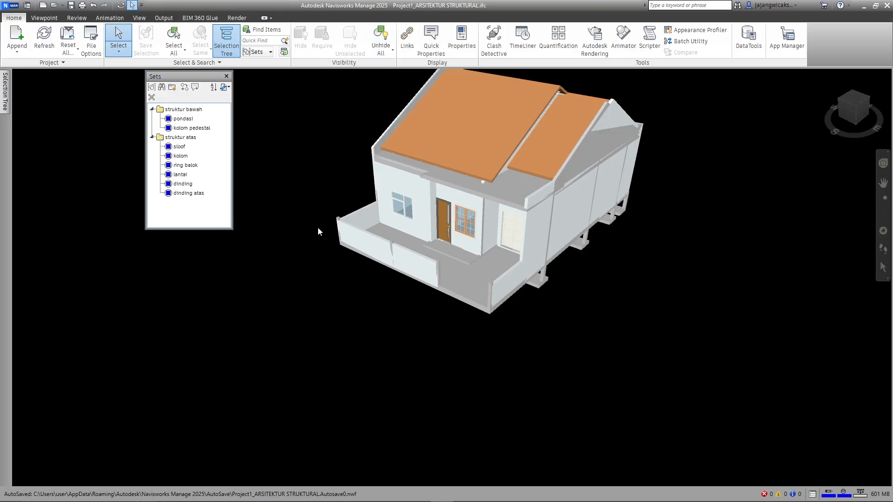
{"action": "left_click", "coordinate": [190, 193]}
{"action": "left_click", "coordinate": [188, 185]}
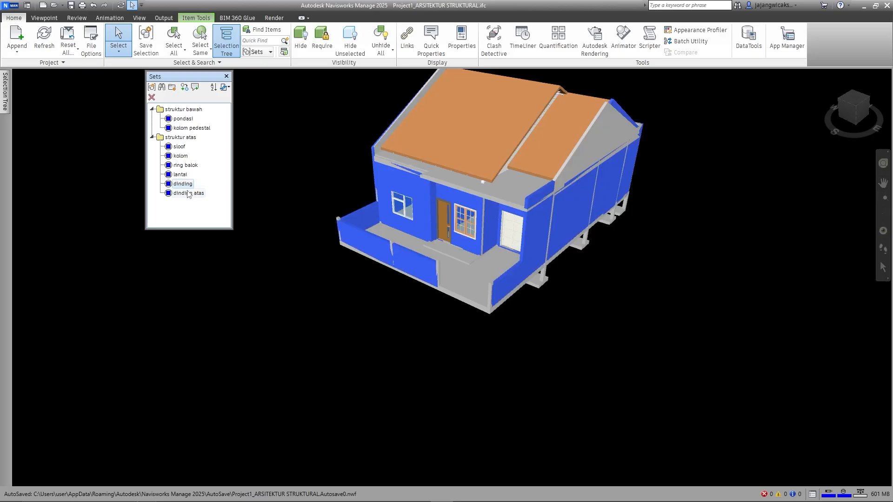
{"action": "left_click", "coordinate": [188, 194]}
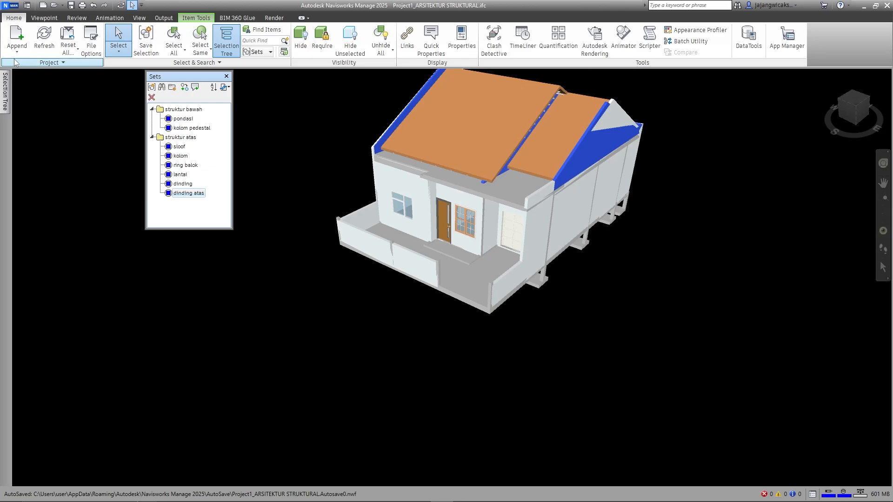
Isolate the IfcSlab group of RING BALOK and save it as the set slab between dinding and dinding atas.
{"action": "mouse_move", "coordinate": [6, 92]}
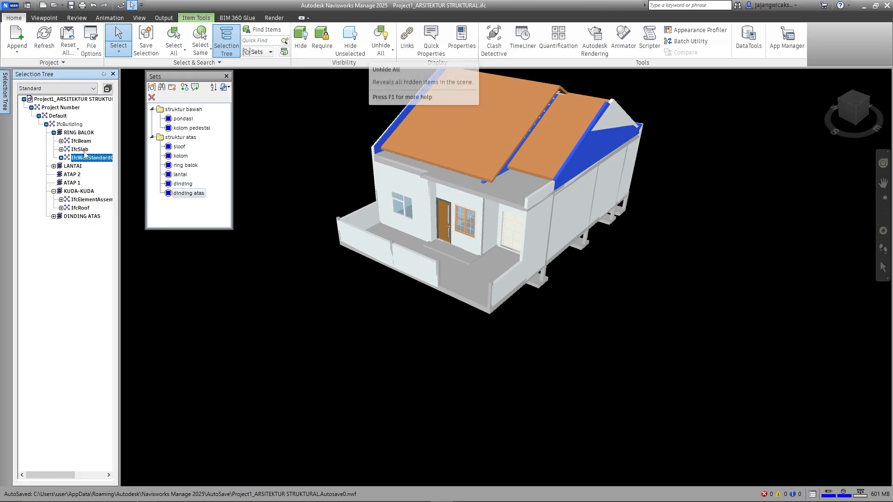
{"action": "left_click", "coordinate": [80, 150]}
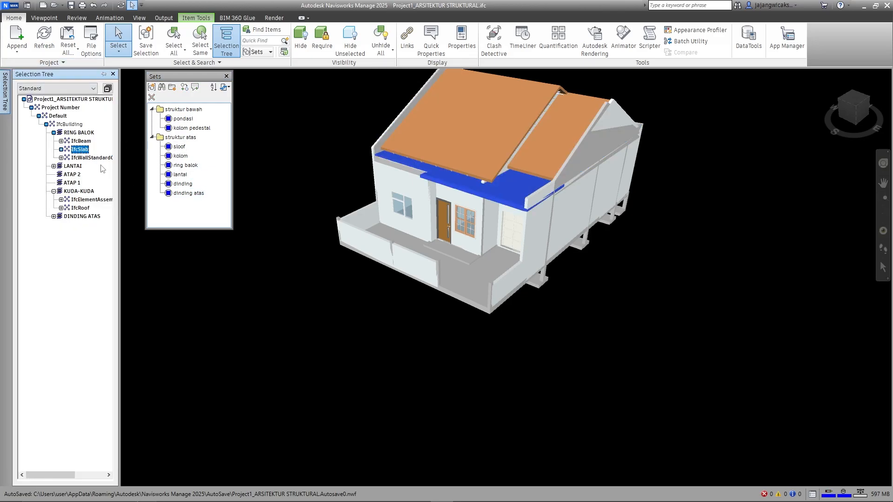
{"action": "left_click", "coordinate": [350, 41]}
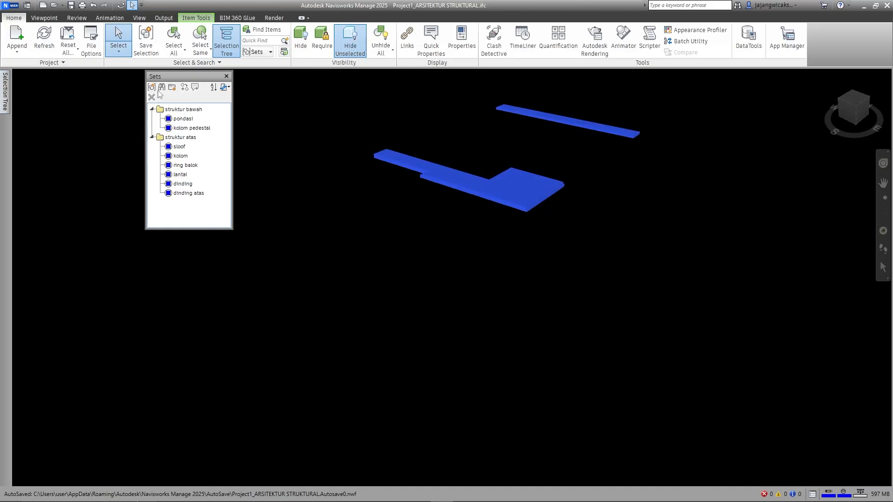
{"action": "left_click", "coordinate": [153, 89]}
{"action": "type", "text": "slab"}
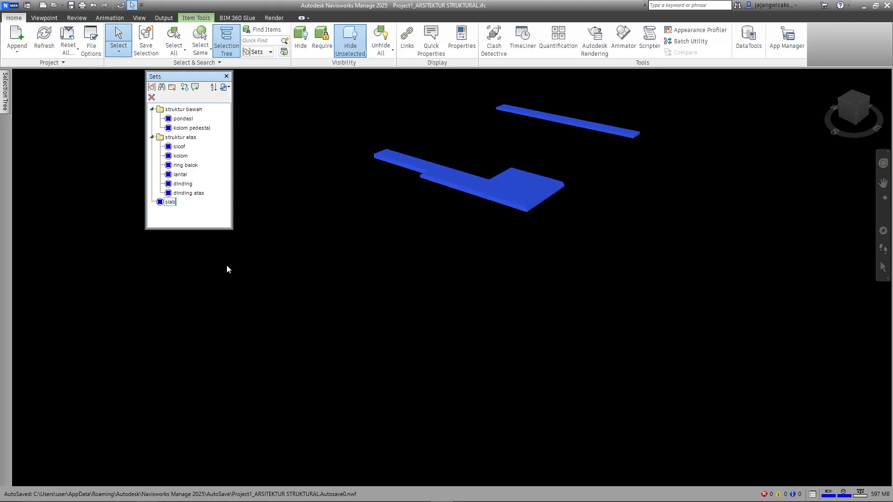
{"action": "key", "text": "Return"}
{"action": "left_click_drag", "start_coordinate": [170, 204], "coordinate": [189, 194]}
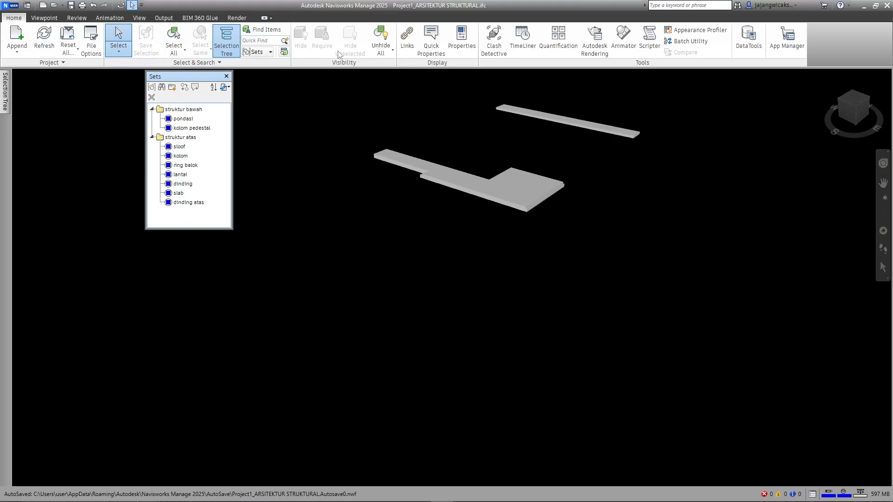
Show the hidden parts again and check the contents of every saved set from pondasi to dinding atas.
{"action": "left_click", "coordinate": [377, 40]}
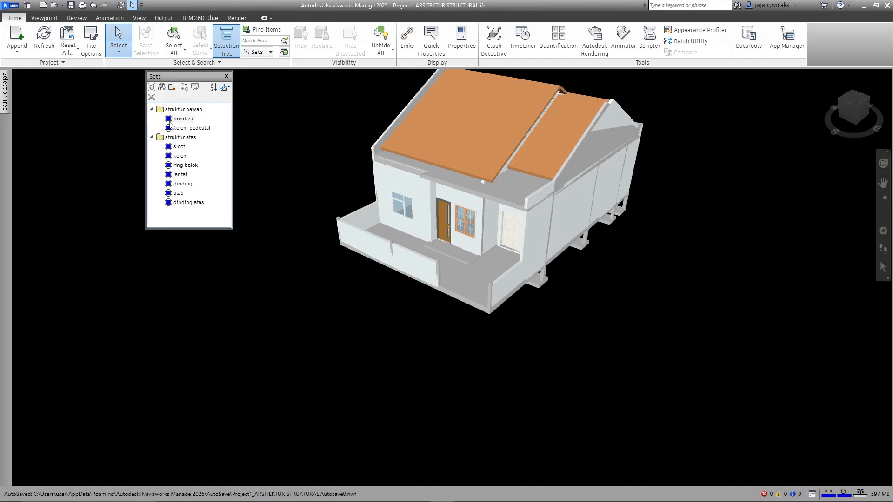
{"action": "left_click", "coordinate": [182, 119]}
{"action": "left_click", "coordinate": [181, 128]}
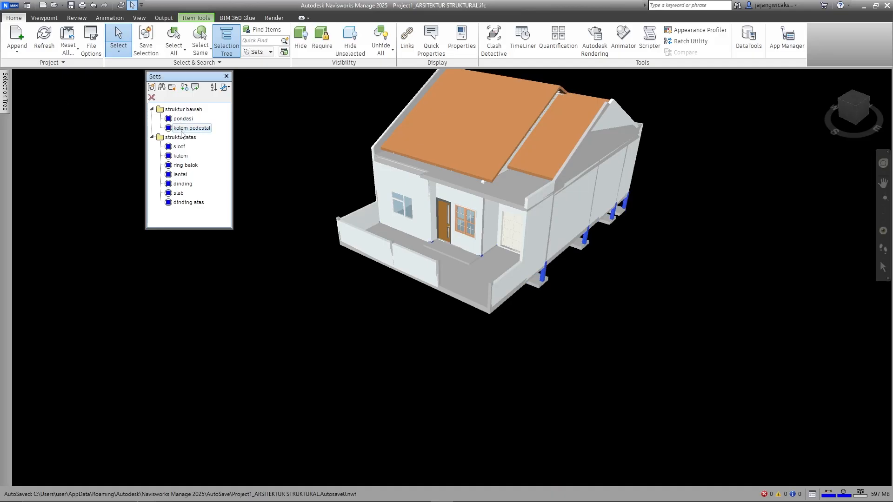
{"action": "left_click", "coordinate": [181, 146]}
{"action": "left_click", "coordinate": [182, 157]}
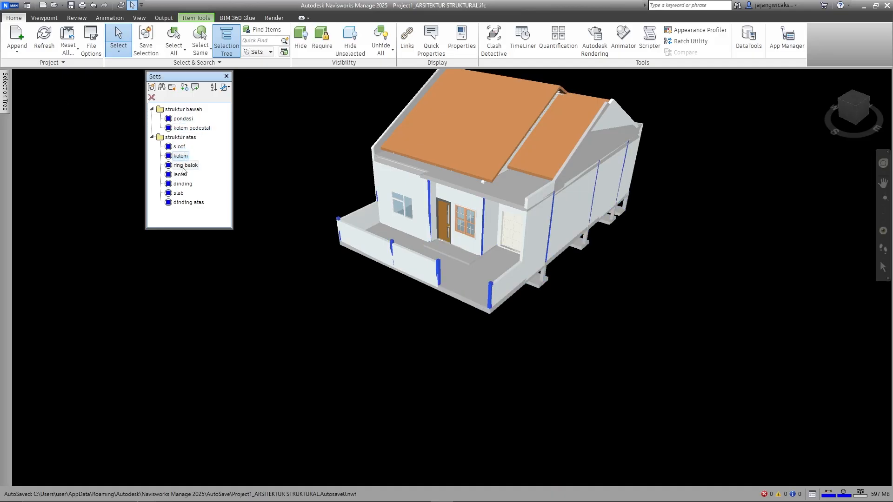
{"action": "left_click", "coordinate": [183, 166]}
{"action": "left_click", "coordinate": [182, 174]}
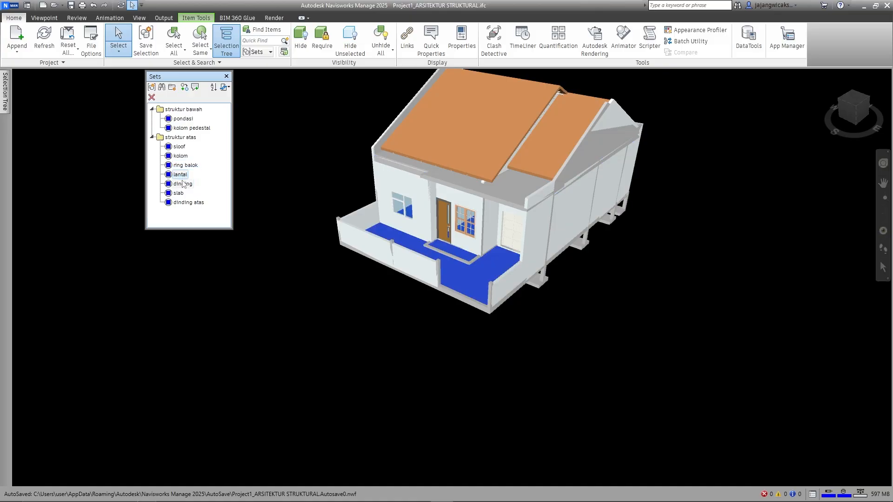
{"action": "left_click", "coordinate": [182, 184]}
{"action": "left_click", "coordinate": [178, 193]}
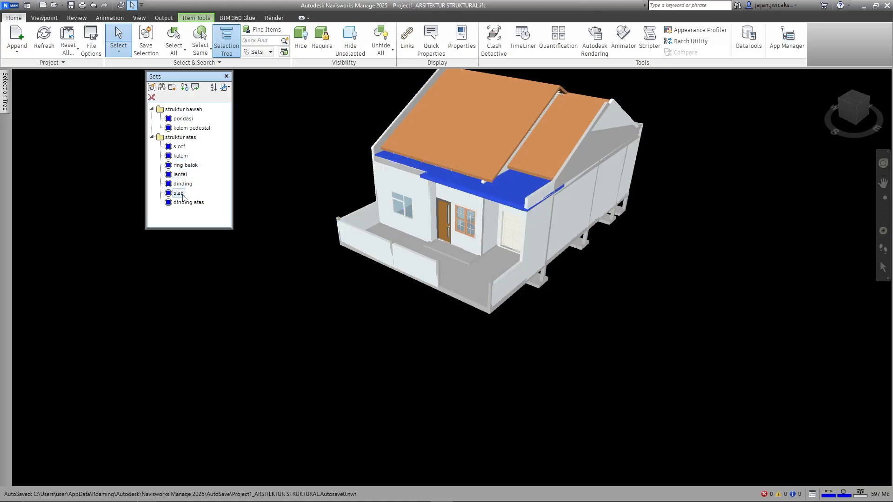
{"action": "left_click", "coordinate": [186, 203]}
Check the beam, slab and wall groups of the RING BALOK level against the saved sets.
{"action": "mouse_move", "coordinate": [11, 104]}
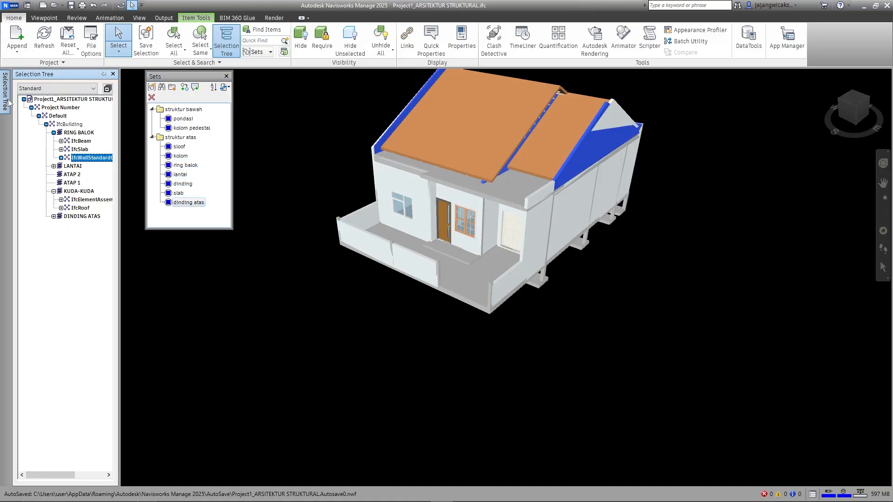
{"action": "left_click", "coordinate": [81, 141]}
{"action": "left_click", "coordinate": [83, 149]}
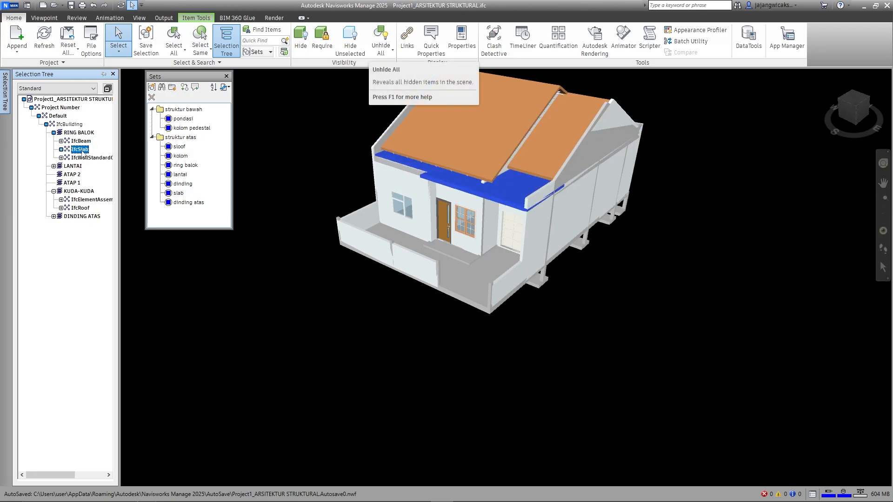
{"action": "left_click", "coordinate": [85, 159]}
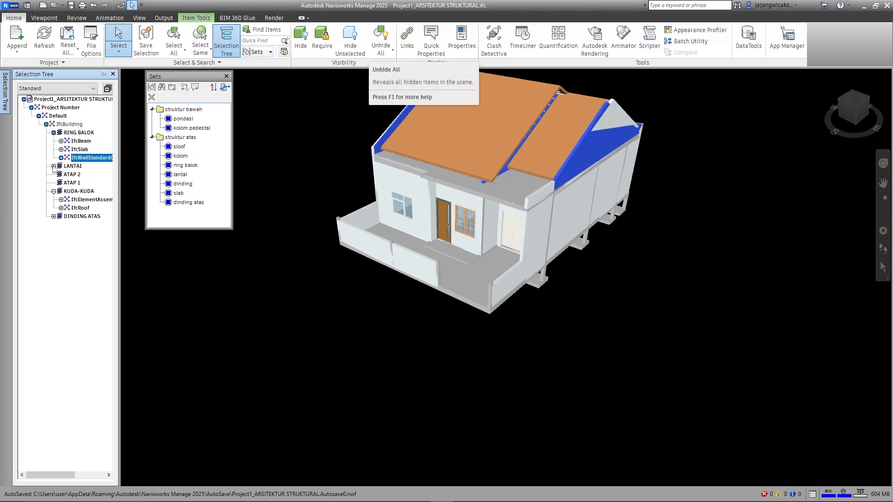
Go through the LANTAI element groups, the ATAP 1 level and the KUDA-KUDA element assemblies to find parts without a set.
{"action": "left_click", "coordinate": [54, 166]}
{"action": "left_click", "coordinate": [82, 174]}
{"action": "left_click", "coordinate": [83, 184]}
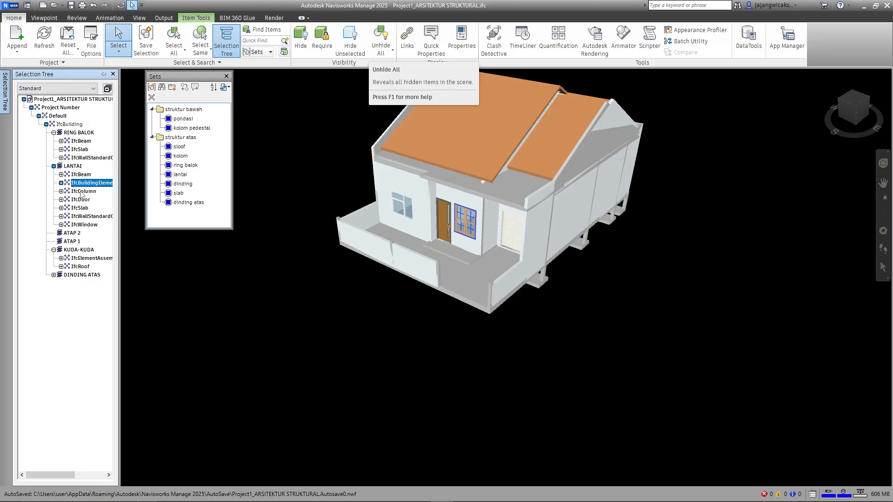
{"action": "left_click", "coordinate": [84, 191]}
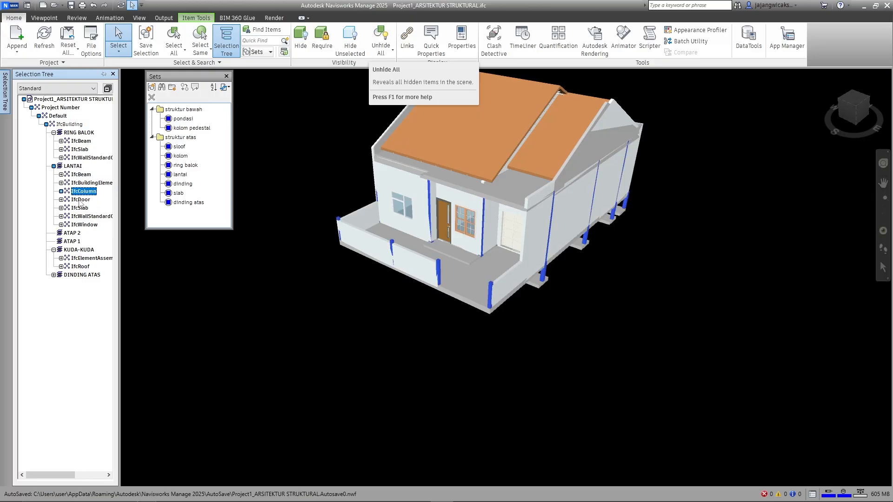
{"action": "left_click", "coordinate": [80, 200]}
{"action": "left_click", "coordinate": [82, 208]}
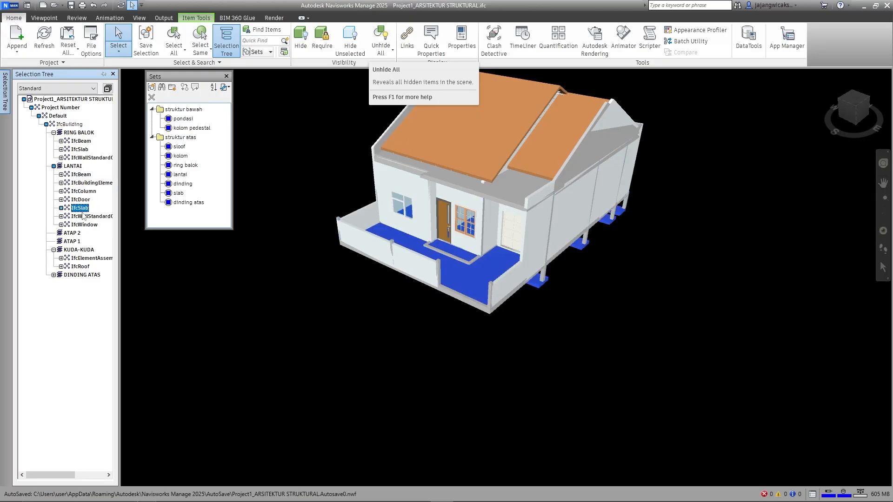
{"action": "left_click", "coordinate": [83, 216]}
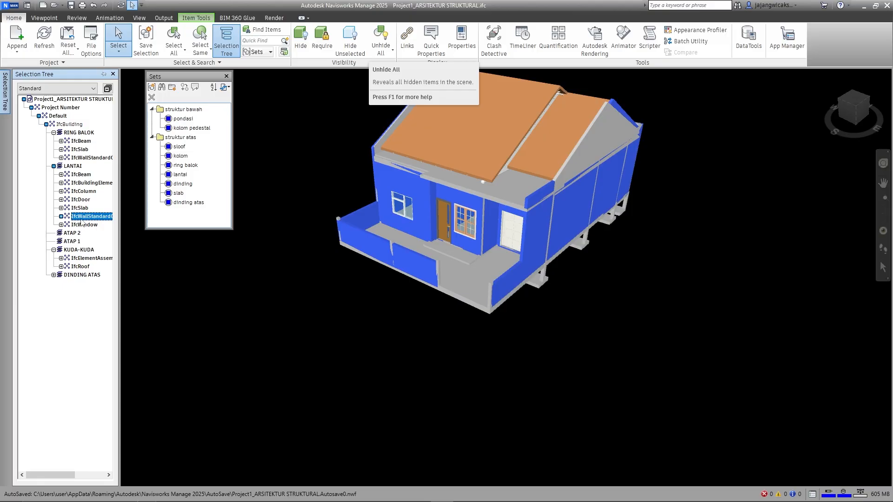
{"action": "left_click", "coordinate": [83, 226]}
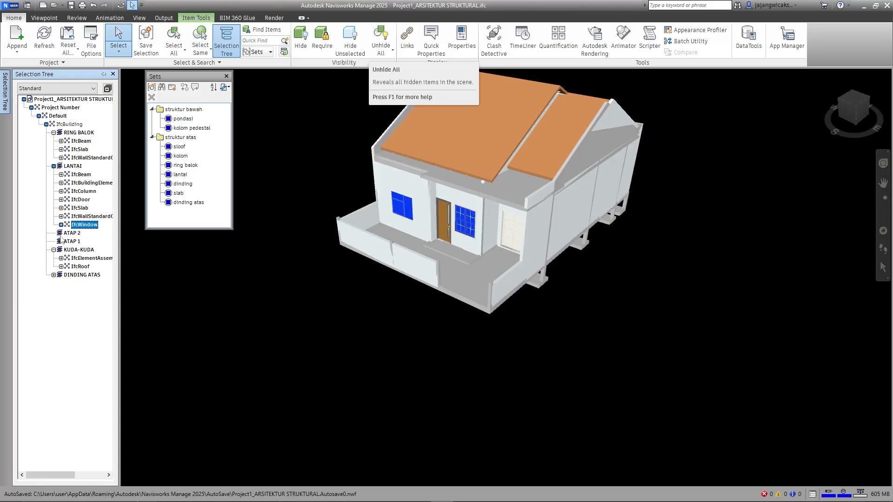
{"action": "left_click", "coordinate": [76, 241]}
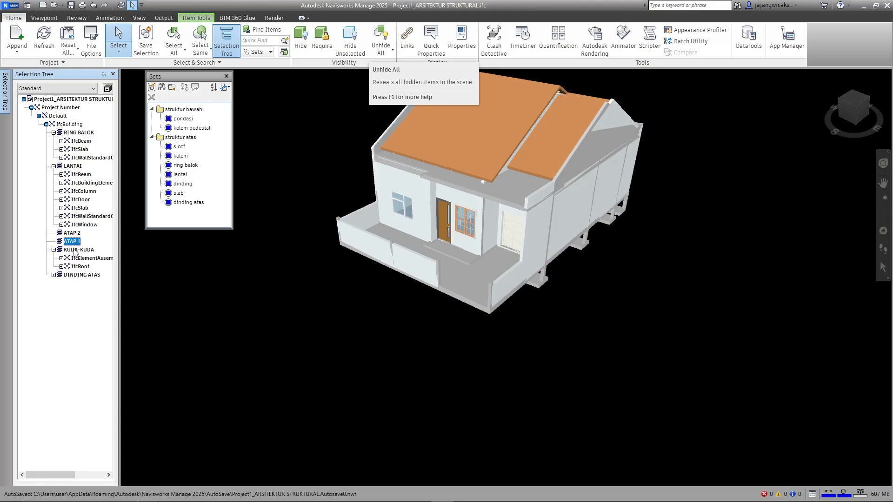
{"action": "left_click", "coordinate": [81, 258]}
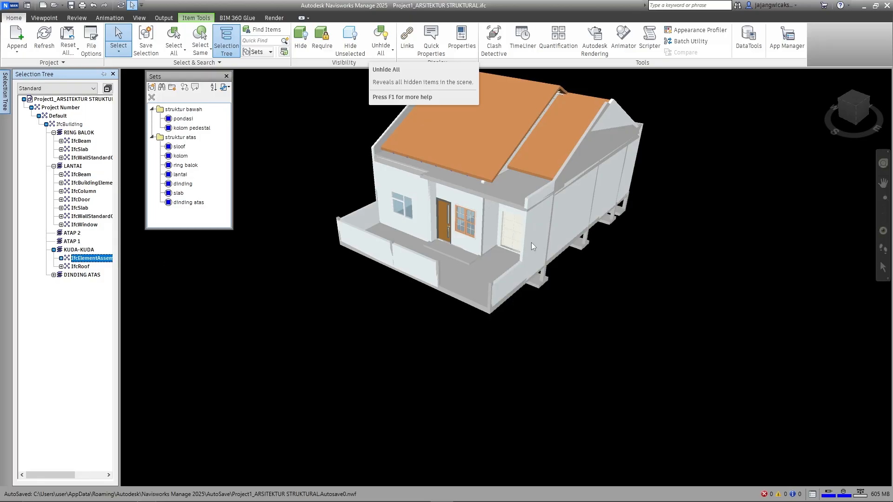
Isolate the KUDA-KUDA element assemblies to examine the roof trusses, and bring the whole house back into view.
{"action": "mouse_move", "coordinate": [532, 243]}
{"action": "middle_mouse_down", "text": "shift"}
{"action": "mouse_move", "coordinate": [587, 176]}
{"action": "mouse_move", "coordinate": [598, 193]}
{"action": "mouse_move", "coordinate": [543, 246]}
{"action": "middle_mouse_up", "text": "shift"}
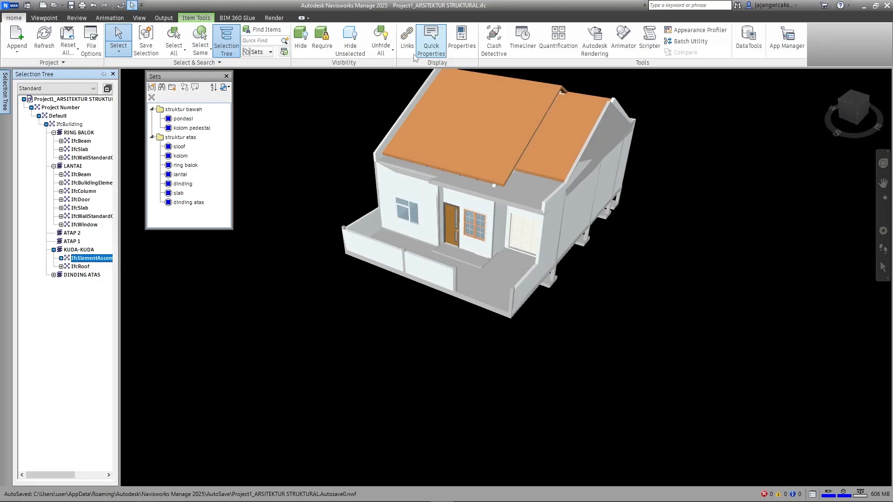
{"action": "left_click", "coordinate": [350, 42]}
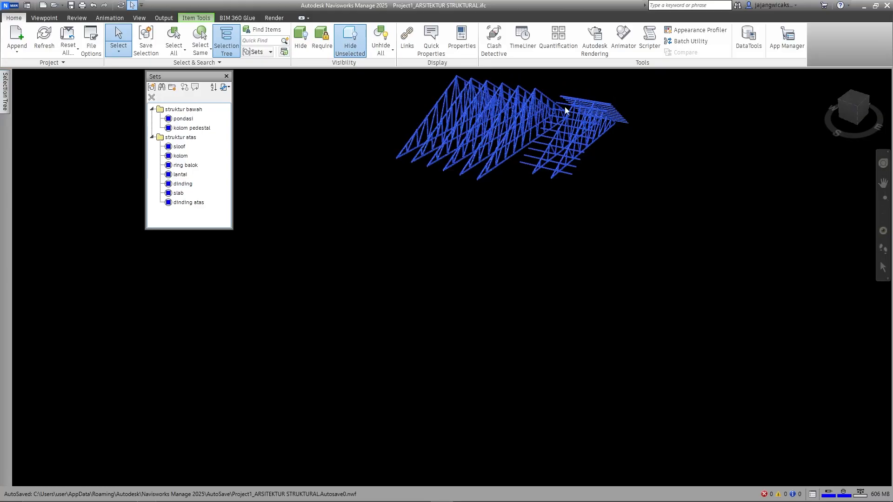
{"action": "mouse_move", "coordinate": [5, 98]}
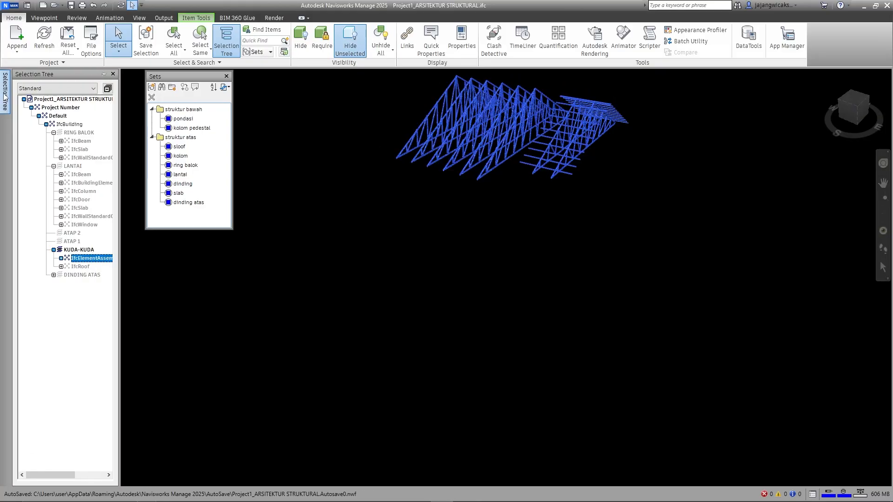
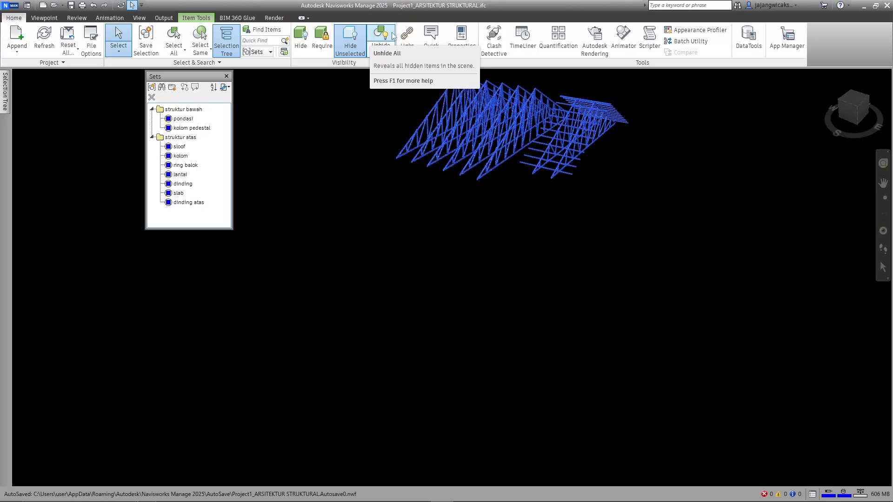
{"action": "left_click", "coordinate": [389, 36]}
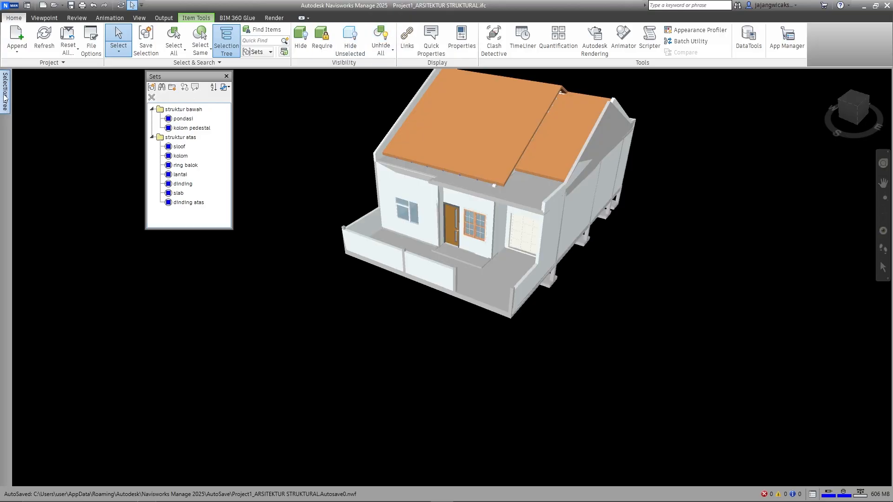
Add a new folder named atap to the selection sets for the roof parts.
{"action": "left_click", "coordinate": [80, 267]}
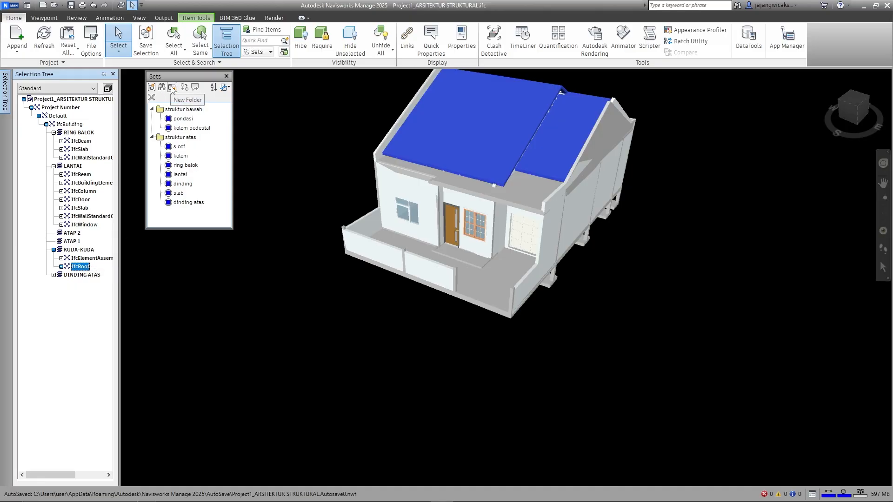
{"action": "left_click", "coordinate": [172, 88]}
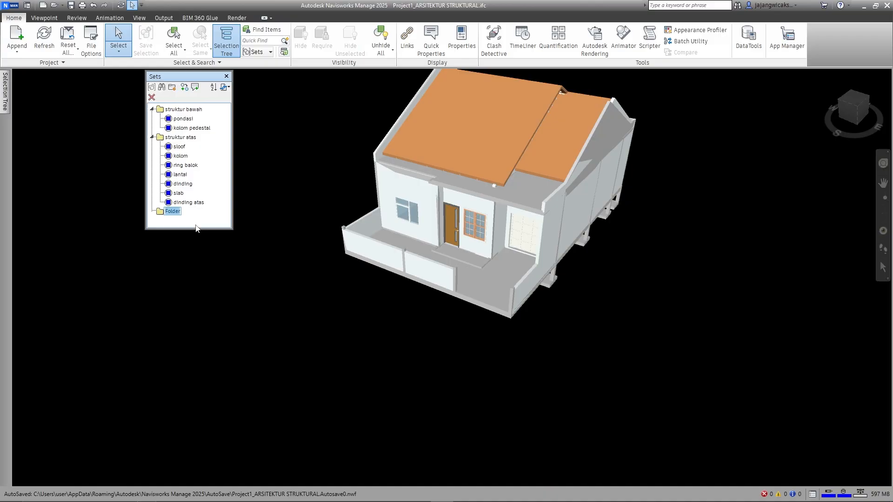
{"action": "type", "text": "atap"}
{"action": "key", "text": "Return"}
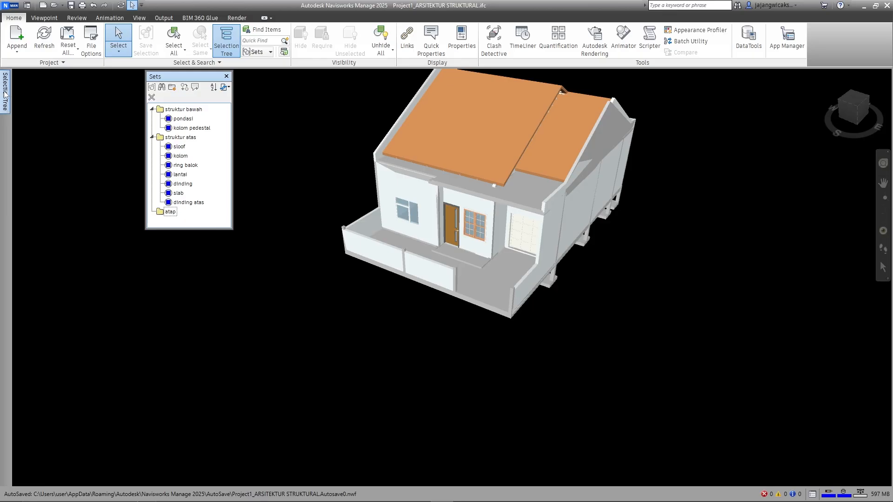
Isolate the element assemblies of KUDA-KUDA, save them as the set kuda-kuda in the atap folder, and unhide the rest.
{"action": "mouse_move", "coordinate": [6, 95]}
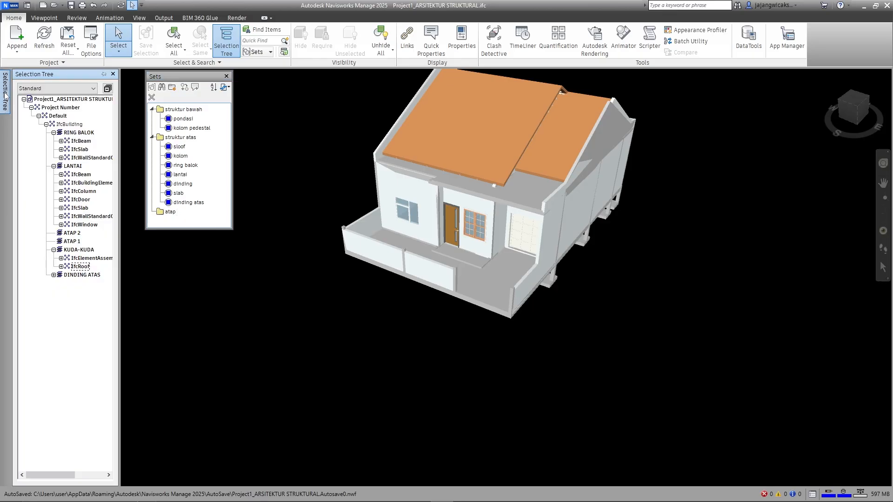
{"action": "left_click", "coordinate": [87, 259]}
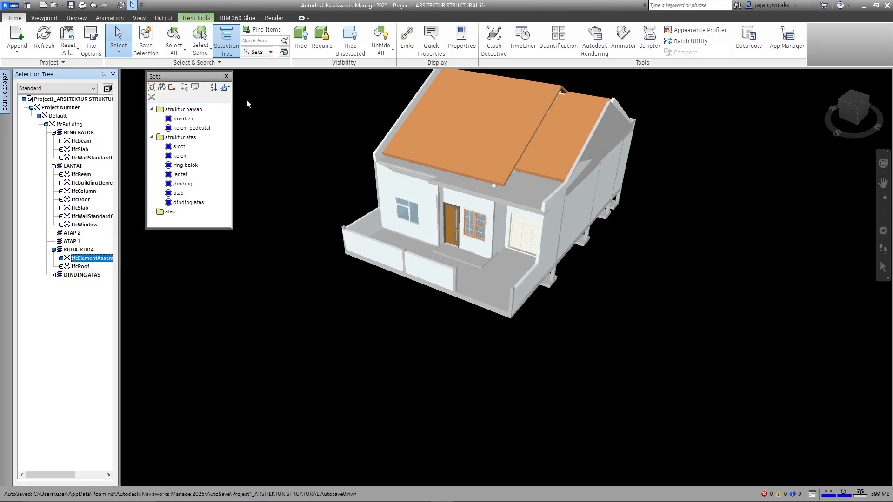
{"action": "left_click", "coordinate": [350, 41]}
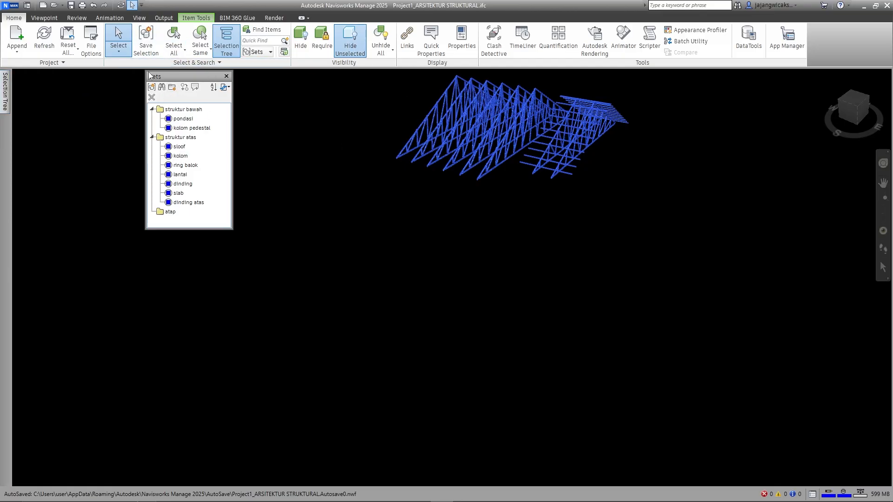
{"action": "left_click", "coordinate": [151, 87]}
{"action": "type", "text": "kud"}
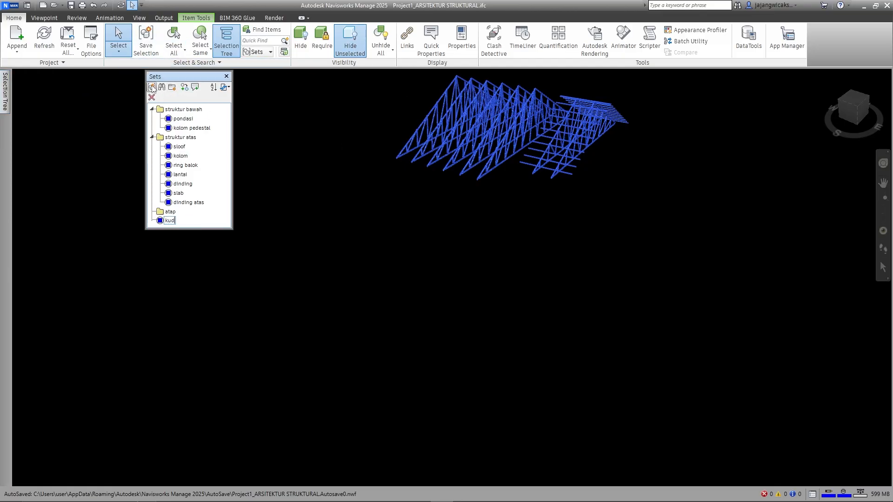
{"action": "type", "text": "a-kuda"}
{"action": "key", "text": "Return"}
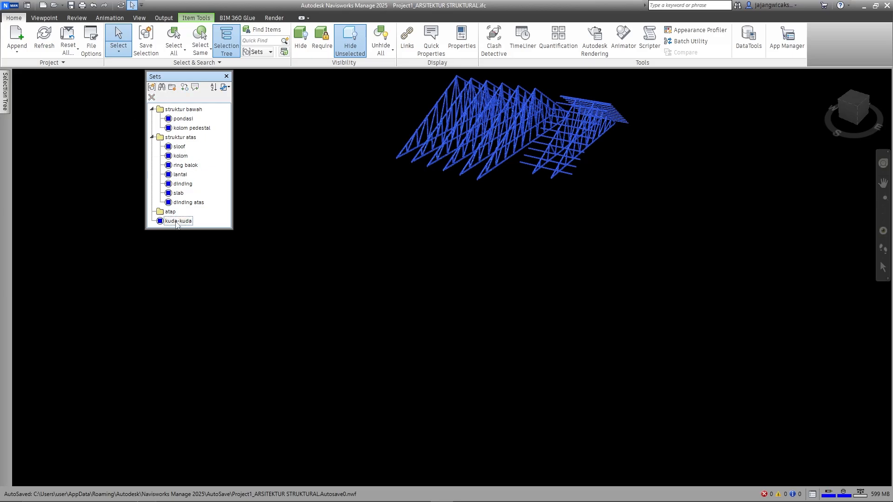
{"action": "left_click_drag", "start_coordinate": [176, 225], "coordinate": [179, 217]}
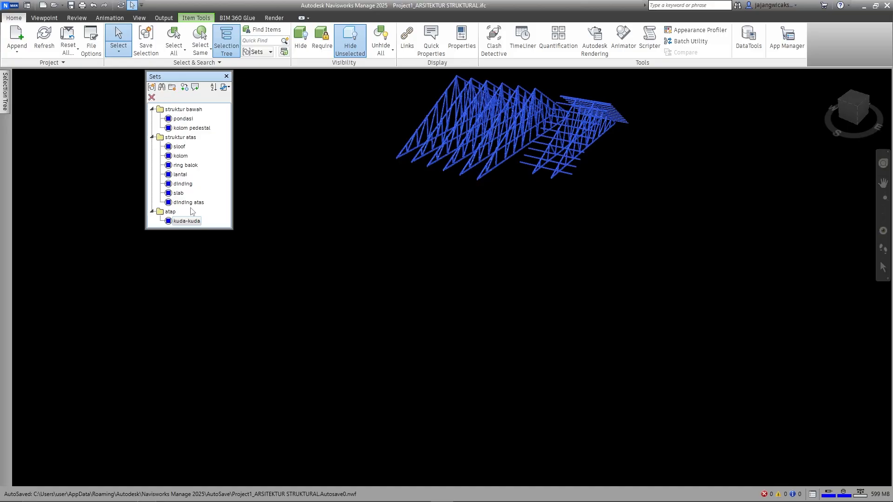
{"action": "left_click", "coordinate": [382, 39]}
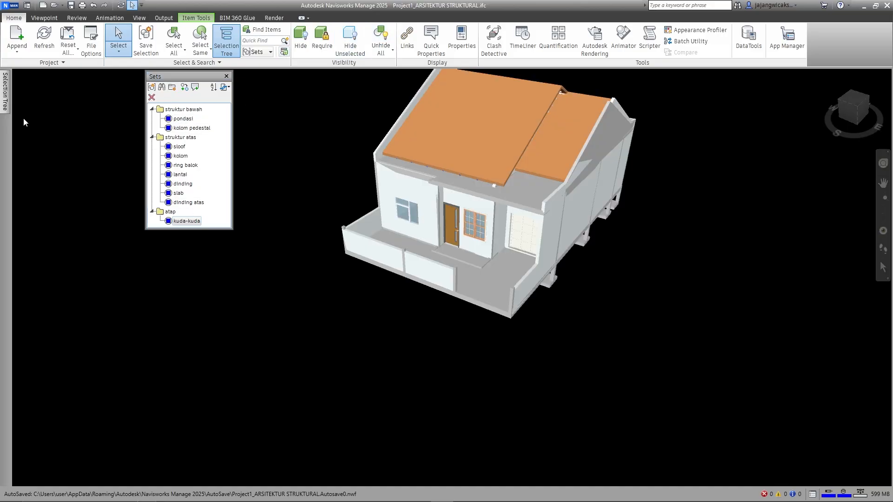
Isolate the element assemblies of DINDING ATAS, save them as the set reng in the atap folder, and unhide the rest.
{"action": "mouse_move", "coordinate": [5, 95]}
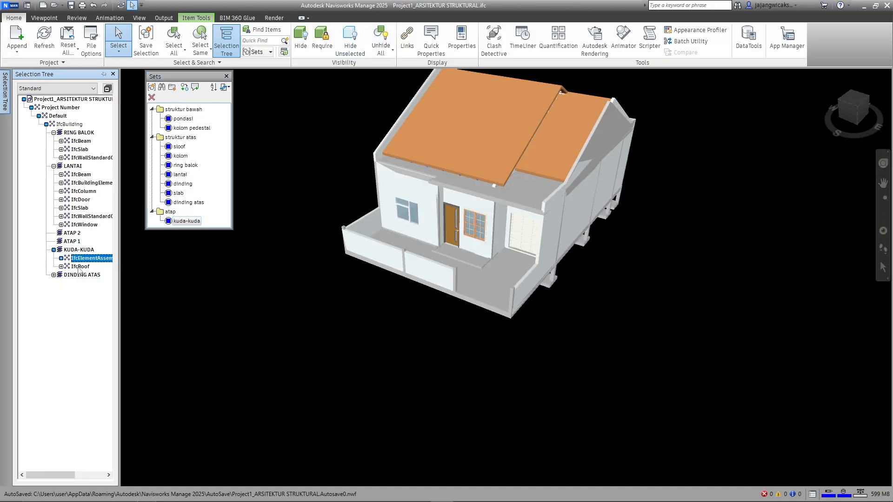
{"action": "left_click", "coordinate": [79, 267]}
{"action": "left_click", "coordinate": [54, 275]}
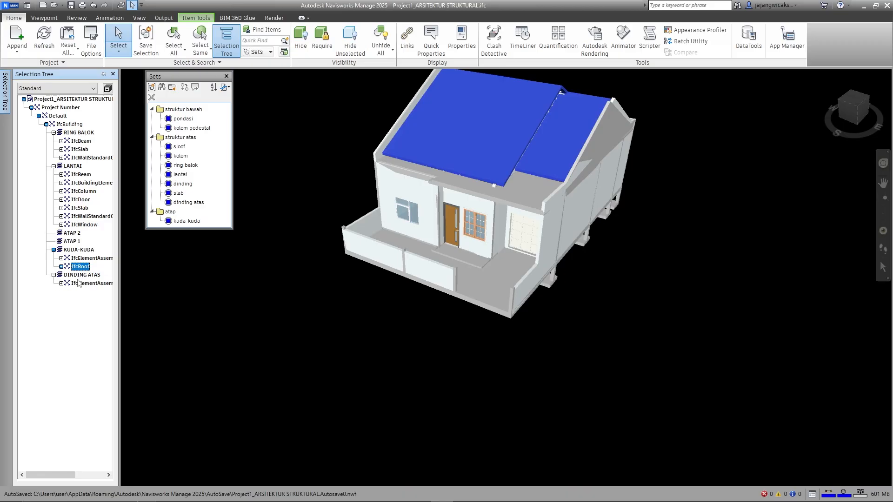
{"action": "left_click", "coordinate": [83, 283]}
{"action": "left_click", "coordinate": [351, 44]}
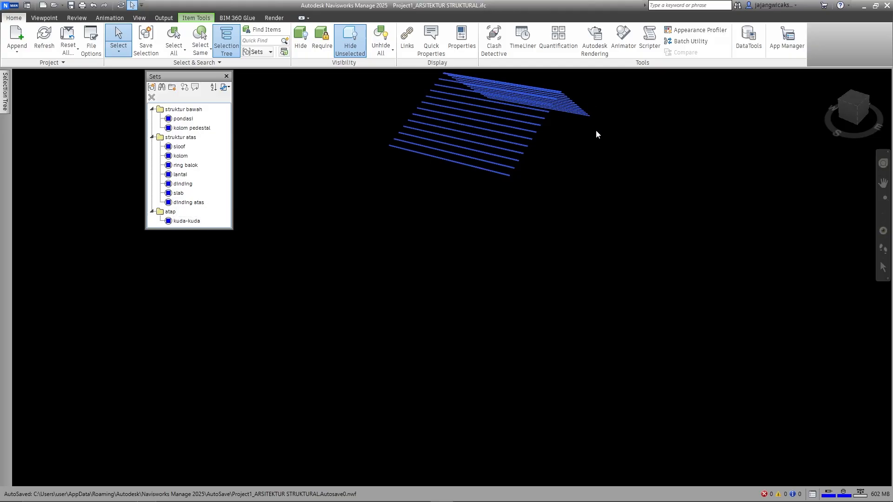
{"action": "left_click", "coordinate": [152, 87]}
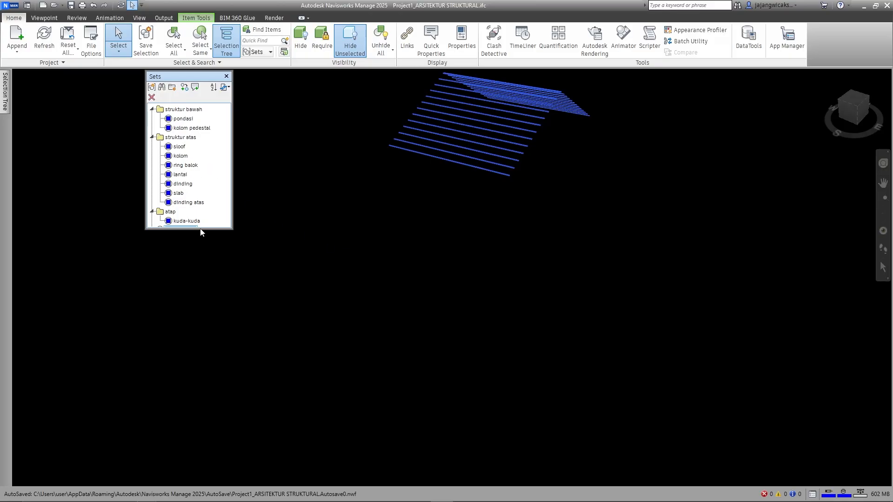
{"action": "left_click_drag", "start_coordinate": [202, 230], "coordinate": [201, 268]}
{"action": "type", "text": "reng"}
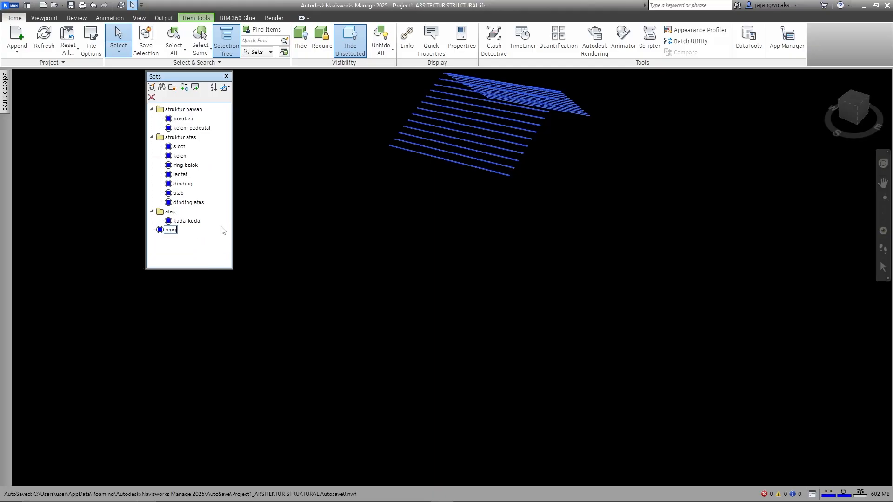
{"action": "key", "text": "Return"}
{"action": "left_click_drag", "start_coordinate": [171, 231], "coordinate": [192, 227]}
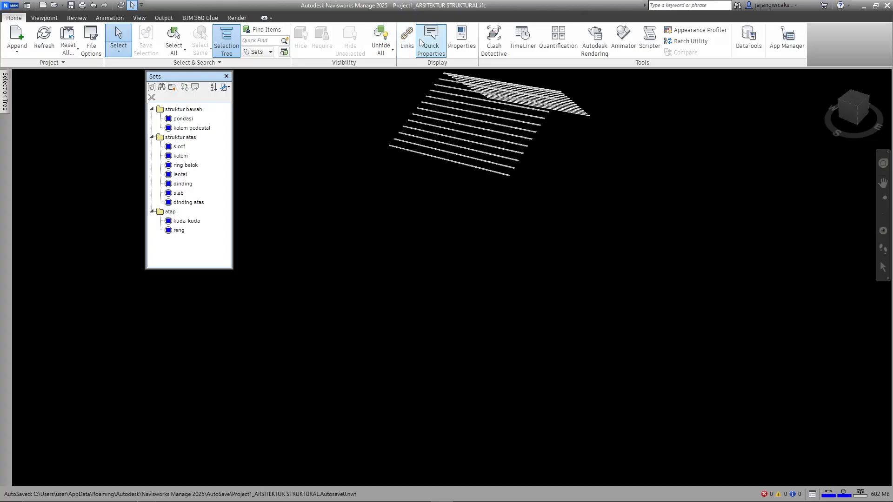
{"action": "left_click", "coordinate": [381, 40]}
Isolate the IfcRoof group of KUDA-KUDA and save it as the set atap inside the atap folder.
{"action": "mouse_move", "coordinate": [5, 91]}
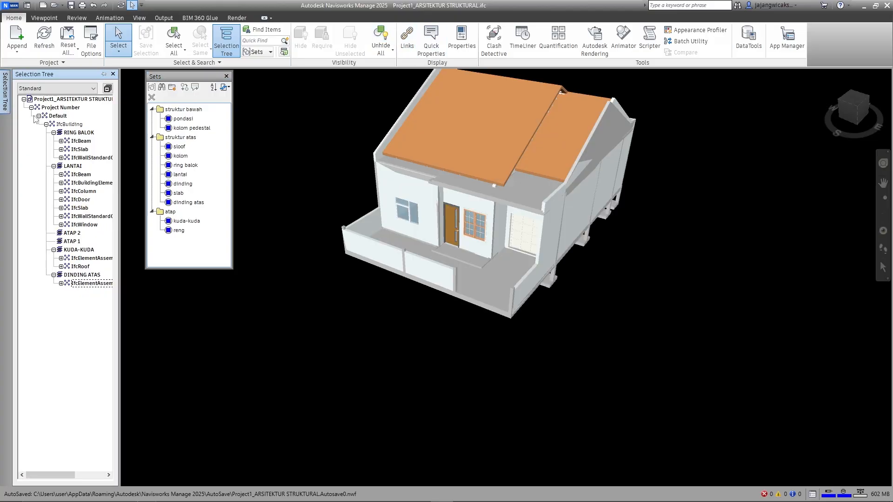
{"action": "left_click", "coordinate": [84, 267]}
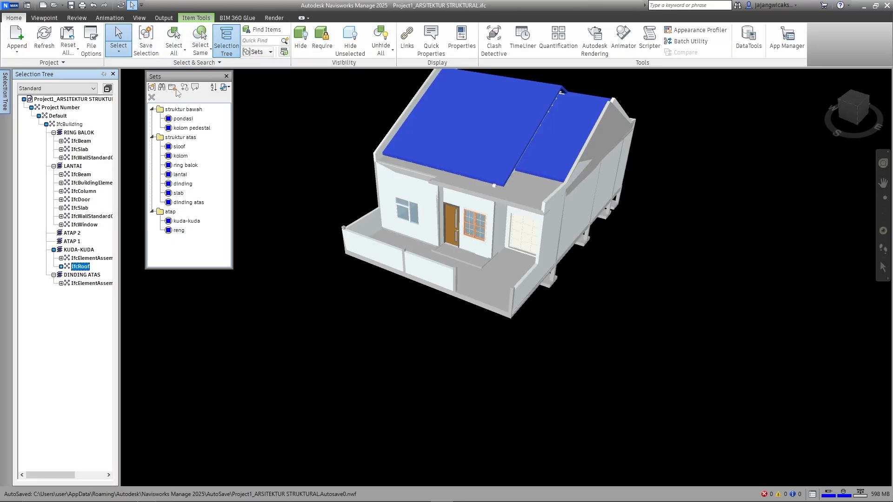
{"action": "left_click", "coordinate": [350, 42]}
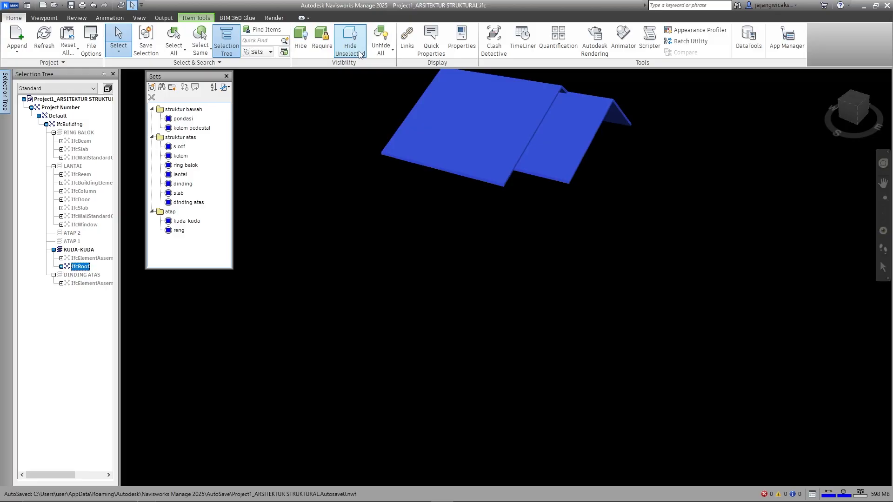
{"action": "middle_click_drag", "start_coordinate": [484, 205], "coordinate": [484, 228], "text": "shift"}
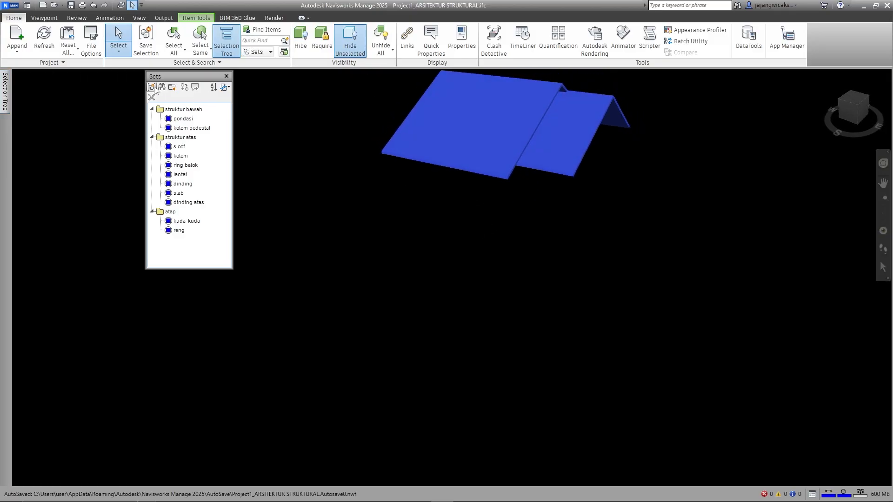
{"action": "left_click", "coordinate": [151, 87]}
{"action": "type", "text": "atap"}
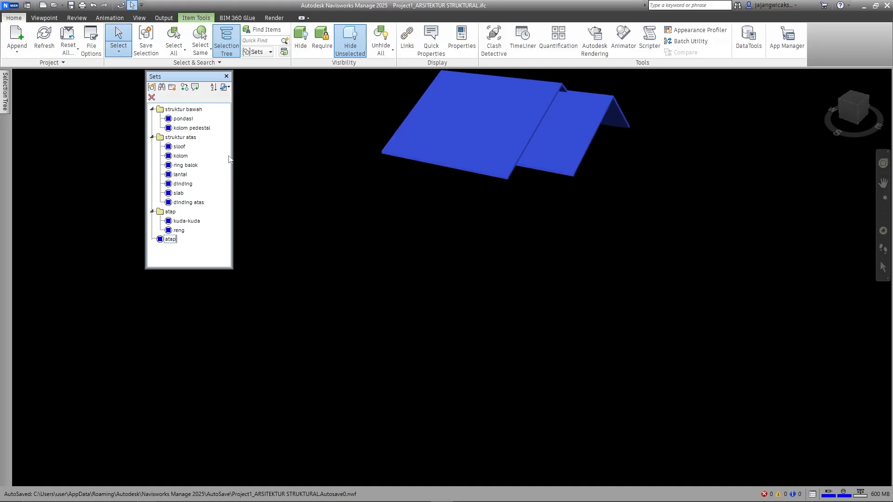
{"action": "key", "text": "Return"}
{"action": "left_click_drag", "start_coordinate": [170, 239], "coordinate": [193, 239]}
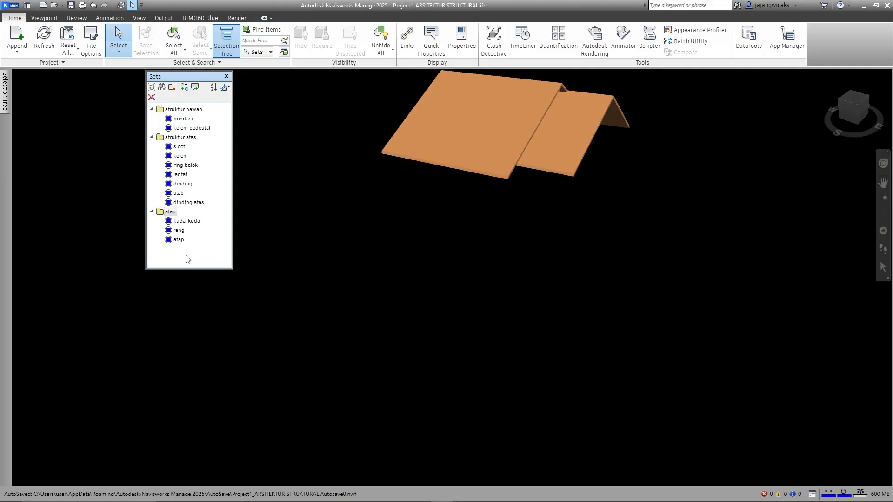
Create a new set folder, move it out of atap to the top level, and name it finishing.
{"action": "left_click", "coordinate": [172, 87]}
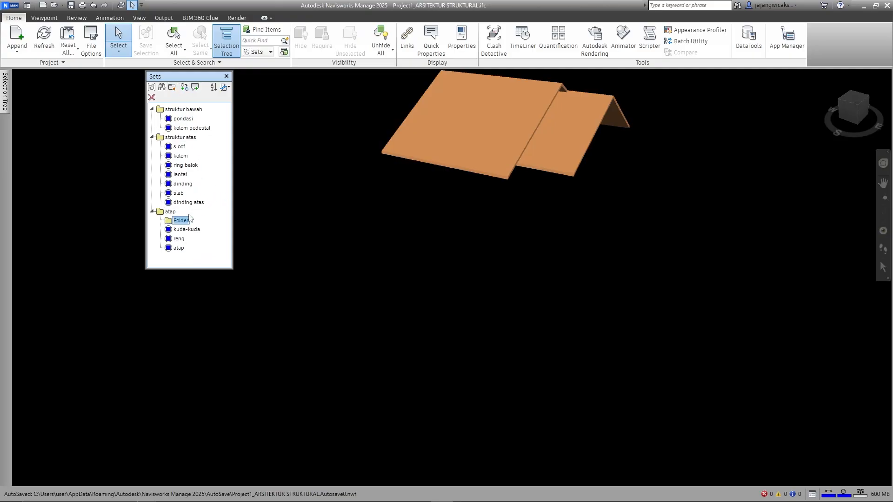
{"action": "left_click", "coordinate": [182, 226]}
{"action": "left_click_drag", "start_coordinate": [181, 226], "coordinate": [156, 258]}
{"action": "right_click", "coordinate": [175, 251]}
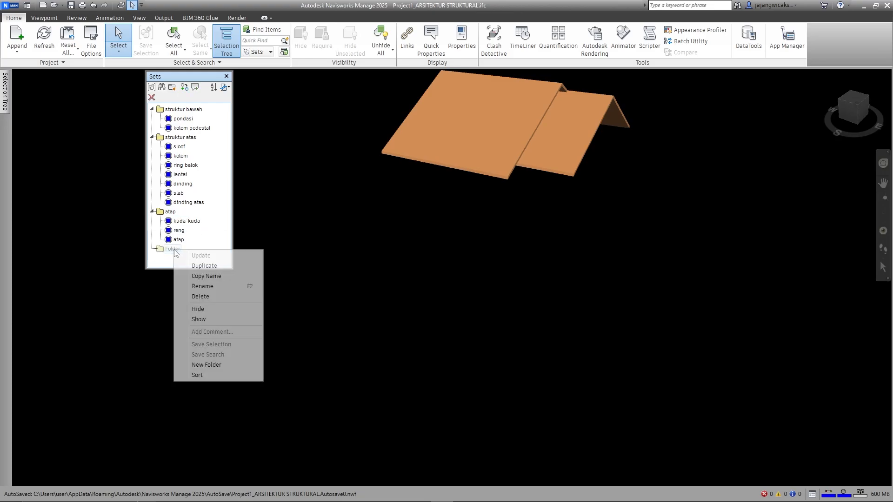
{"action": "left_click", "coordinate": [205, 286]}
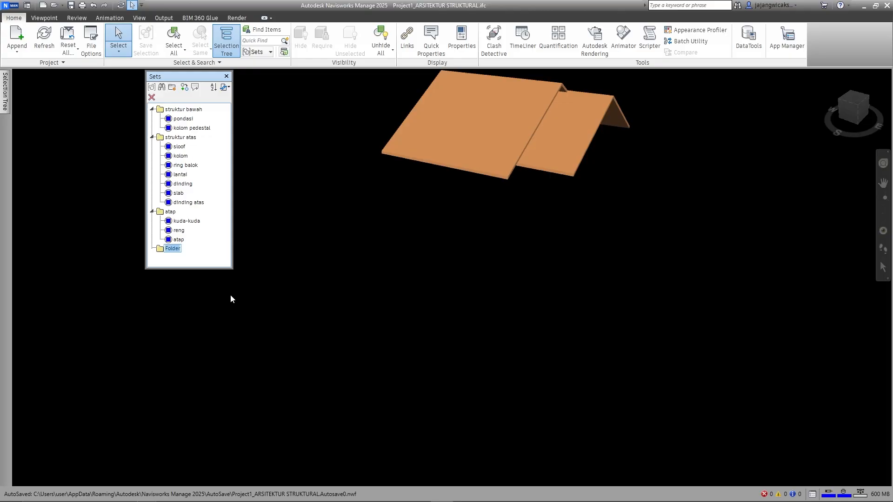
{"action": "type", "text": "finishing"}
{"action": "key", "text": "Return"}
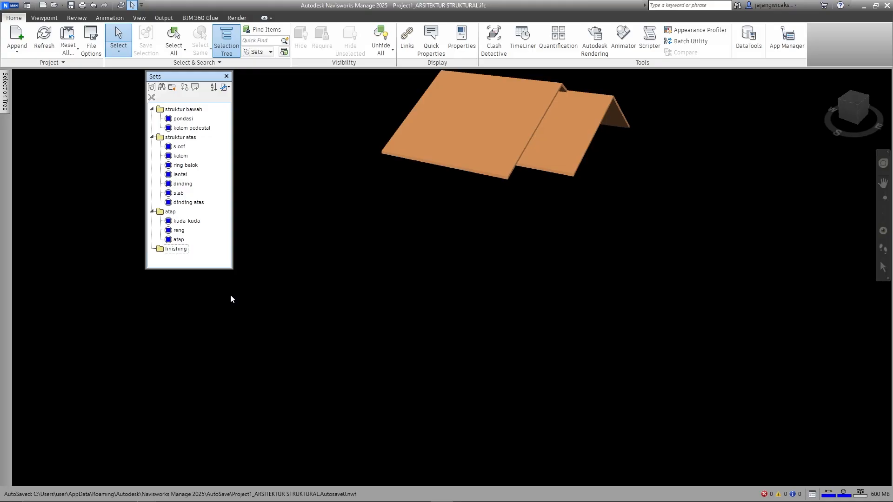
Unhide all elements, then isolate the IfcBuildingElement group of LANTAI that holds the window frames.
{"action": "left_click", "coordinate": [381, 37]}
{"action": "mouse_move", "coordinate": [6, 93]}
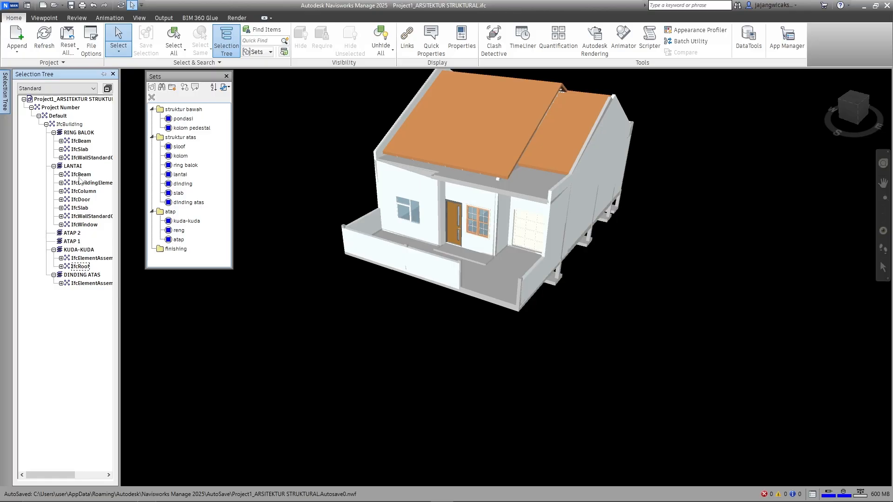
{"action": "left_click", "coordinate": [83, 183]}
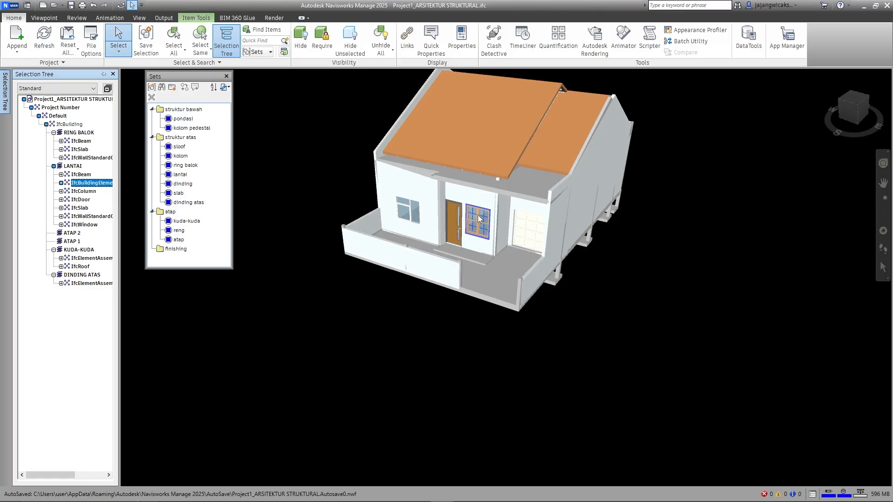
{"action": "scroll", "coordinate": [481, 216], "scroll_direction": "up", "scroll_amount": 10}
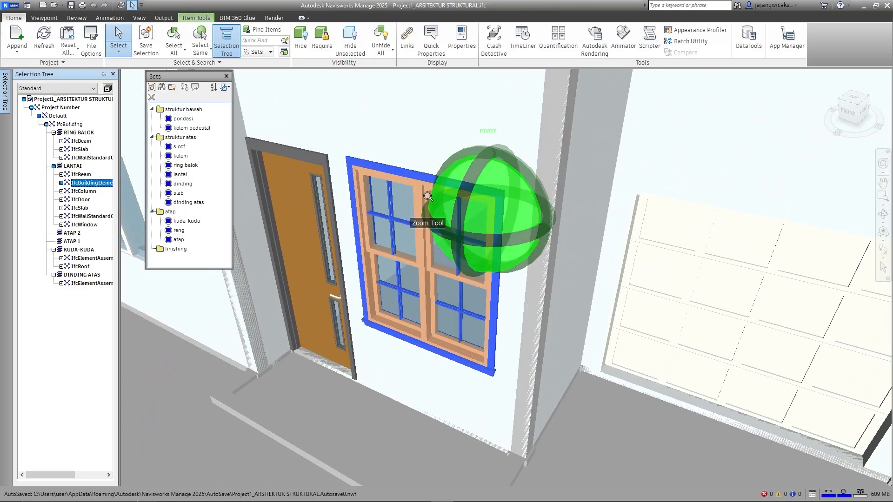
{"action": "scroll", "coordinate": [572, 207], "scroll_direction": "down", "scroll_amount": 10}
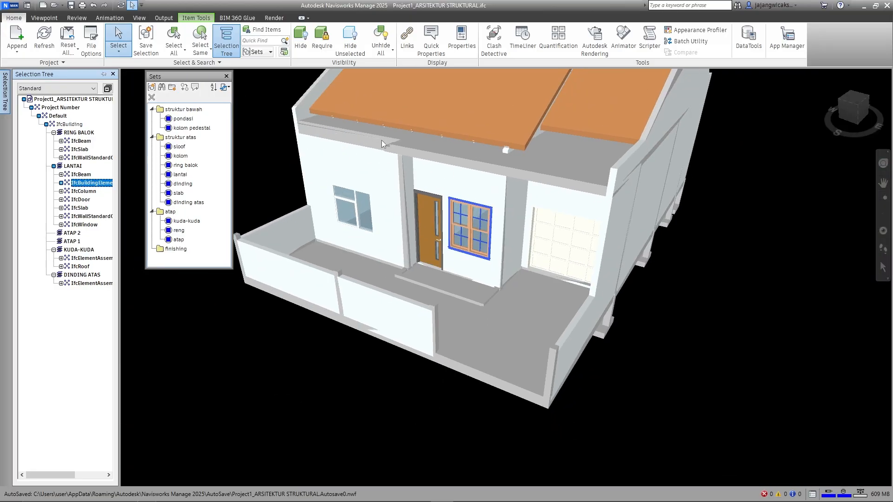
{"action": "left_click", "coordinate": [367, 43]}
{"action": "middle_click_drag", "start_coordinate": [582, 186], "coordinate": [530, 217], "text": "shift"}
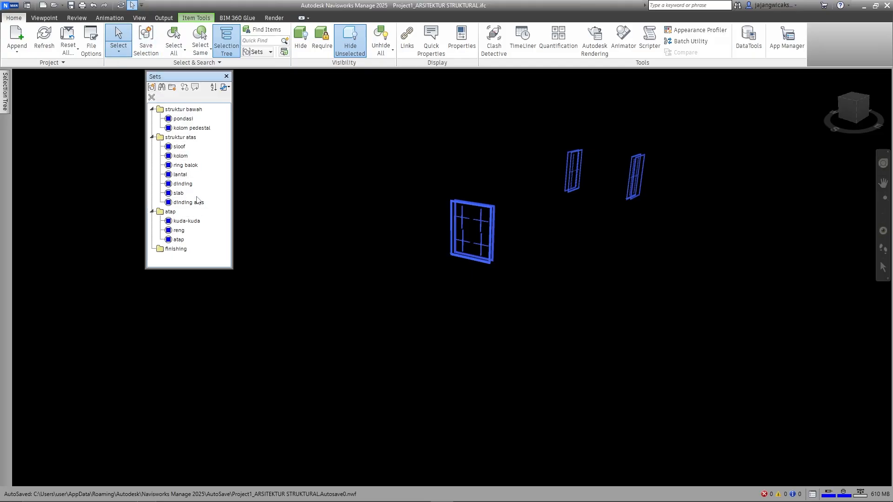
Try to save the isolated window frames as a set in the finishing folder, and unhide the rest of the model.
{"action": "left_click", "coordinate": [173, 250]}
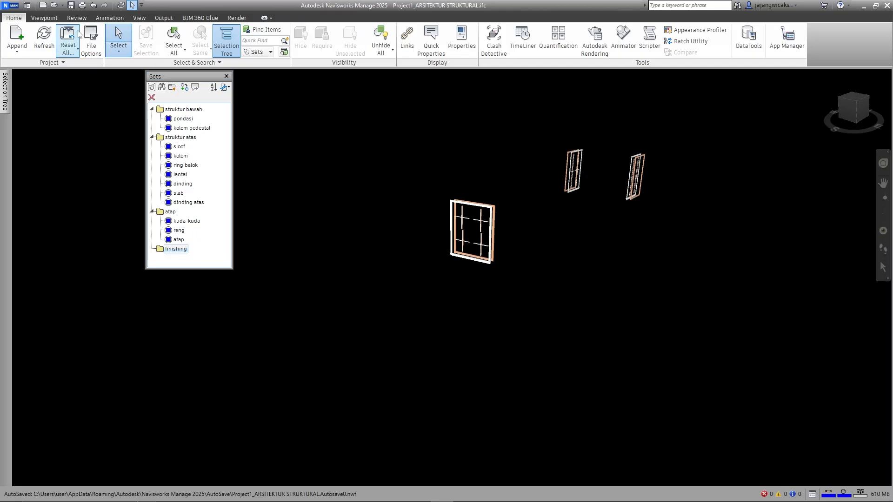
{"action": "left_click", "coordinate": [116, 26]}
{"action": "left_click", "coordinate": [122, 84]}
{"action": "left_click_drag", "start_coordinate": [372, 94], "coordinate": [707, 333]}
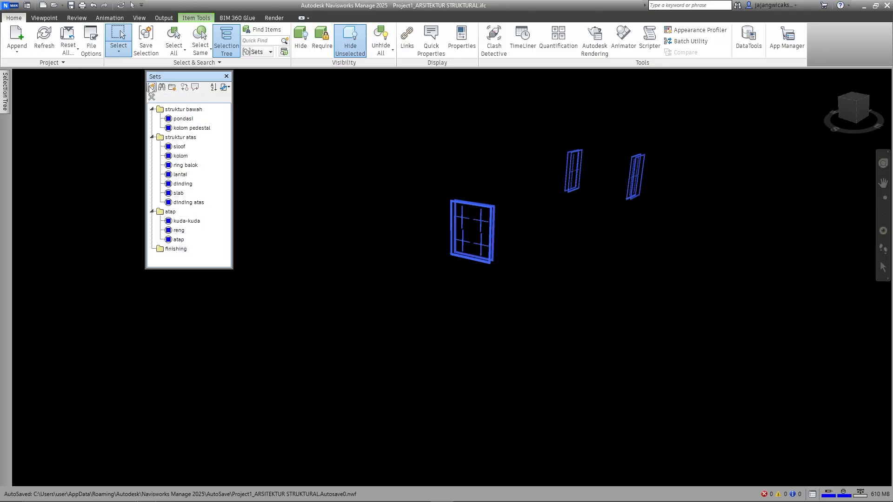
{"action": "left_click", "coordinate": [6, 105]}
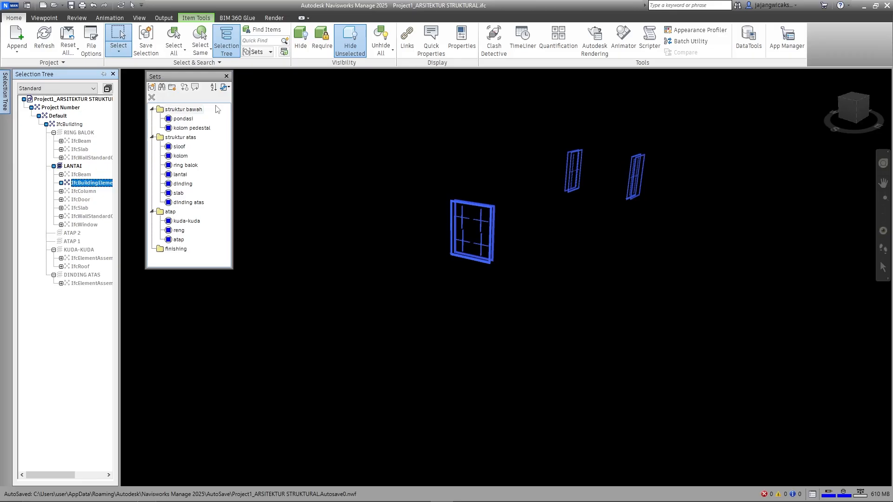
{"action": "left_click", "coordinate": [384, 35]}
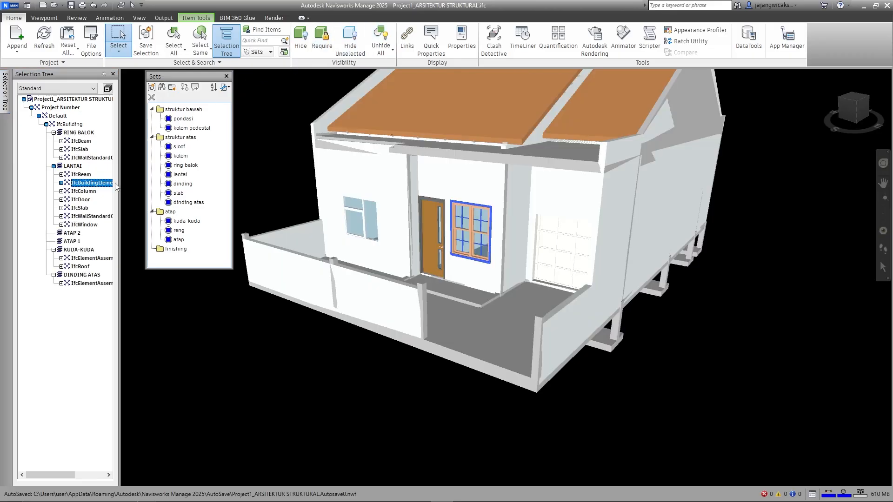
Isolate the IfcDoor group of LANTAI and try to save it as a selection set in the finishing folder.
{"action": "left_click", "coordinate": [81, 200]}
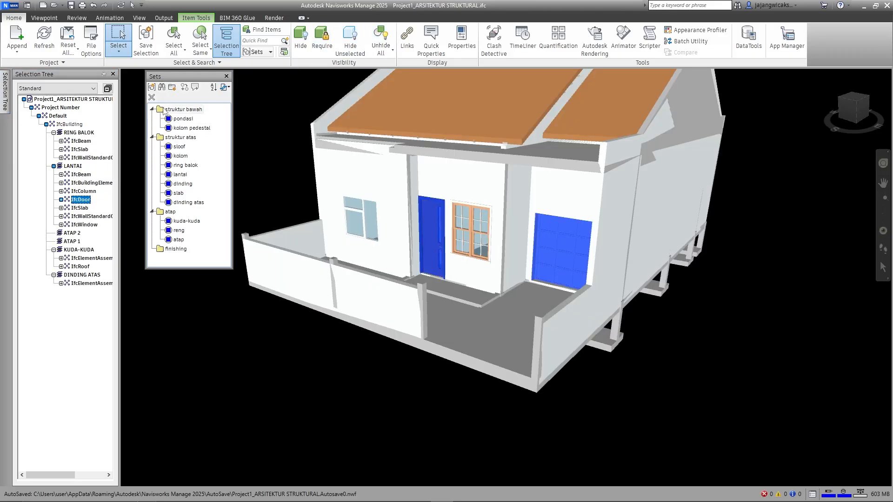
{"action": "left_click", "coordinate": [349, 36]}
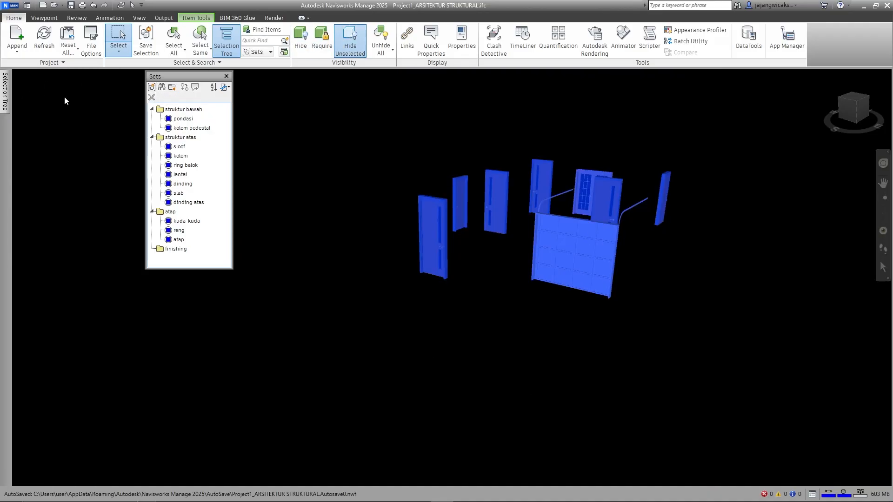
{"action": "left_click", "coordinate": [152, 87]}
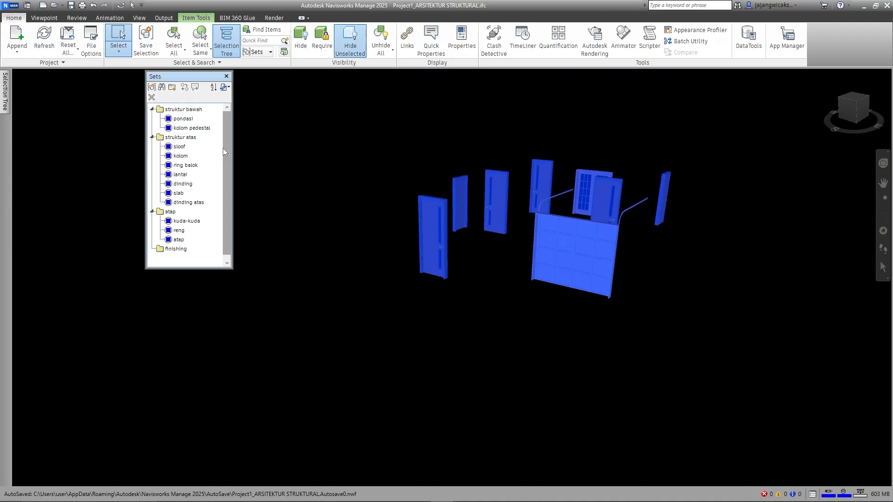
{"action": "left_click_drag", "start_coordinate": [225, 148], "coordinate": [228, 121]}
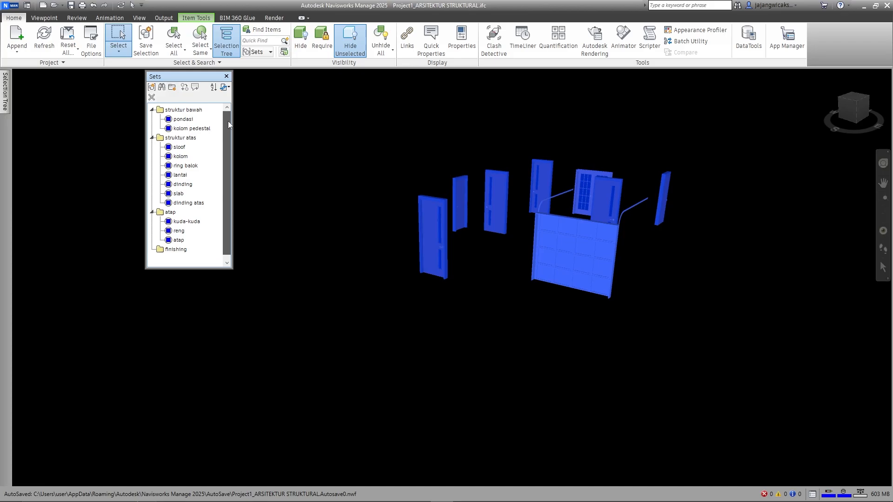
{"action": "left_click_drag", "start_coordinate": [225, 176], "coordinate": [225, 176]}
{"action": "left_click", "coordinate": [176, 249]}
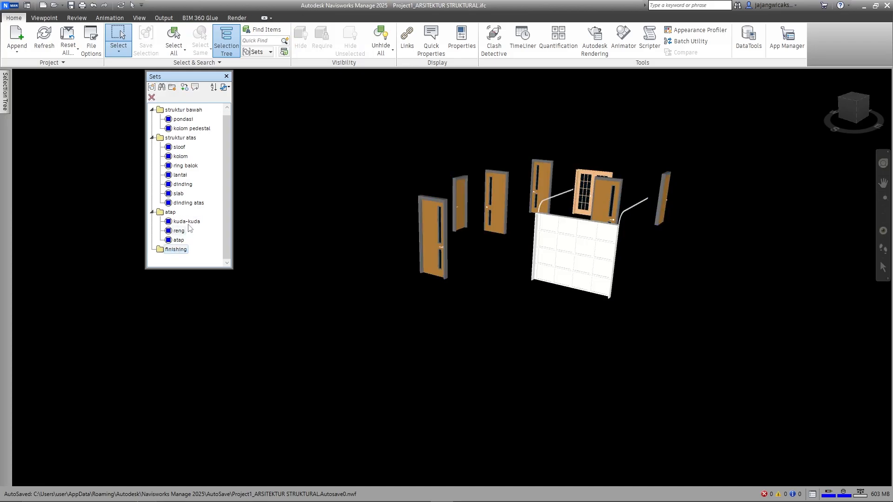
{"action": "left_click_drag", "start_coordinate": [350, 113], "coordinate": [738, 363]}
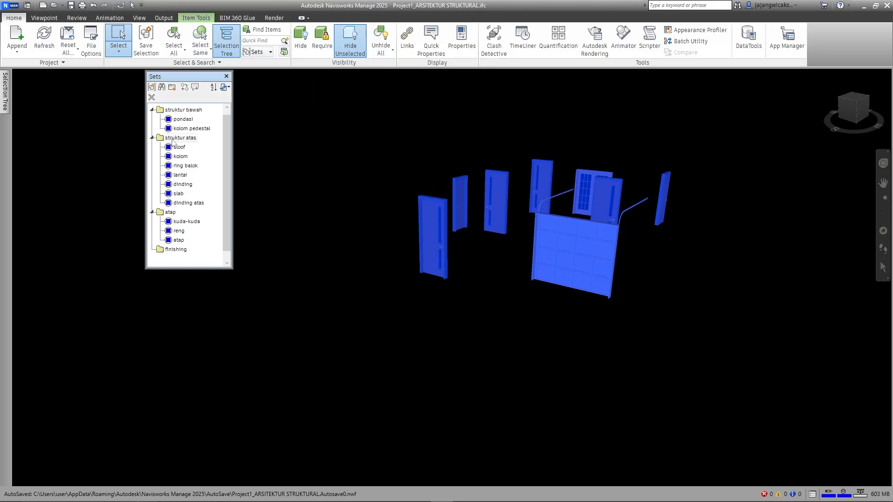
{"action": "scroll", "coordinate": [190, 251], "scroll_direction": "down", "scroll_amount": 1}
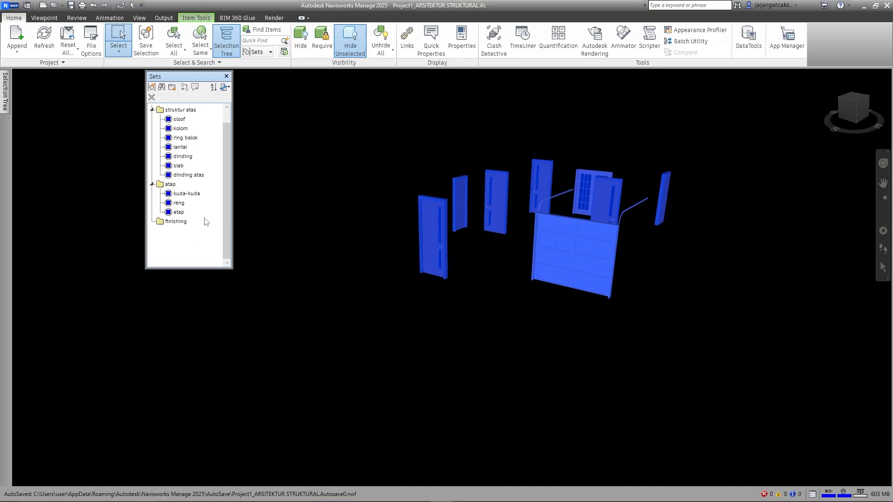
Lengthen the Sets window and try again to select the isolated doors for the finishing folder.
{"action": "left_click_drag", "start_coordinate": [186, 269], "coordinate": [189, 356]}
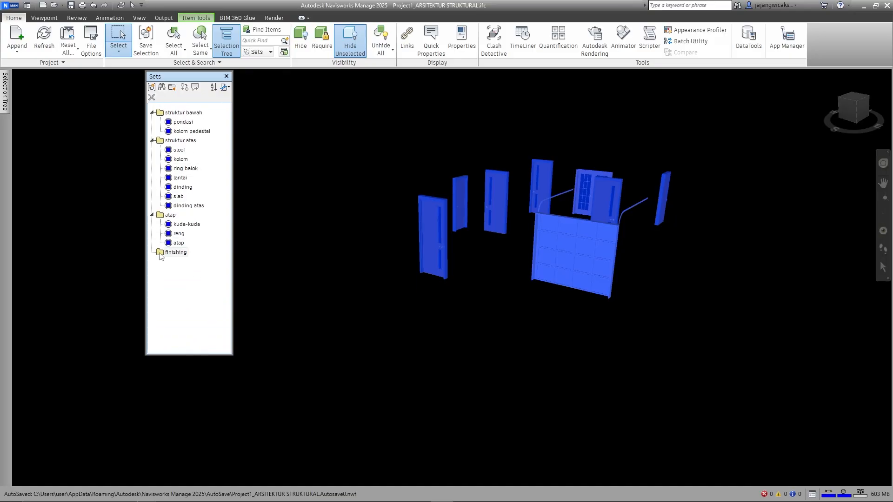
{"action": "left_click", "coordinate": [176, 253]}
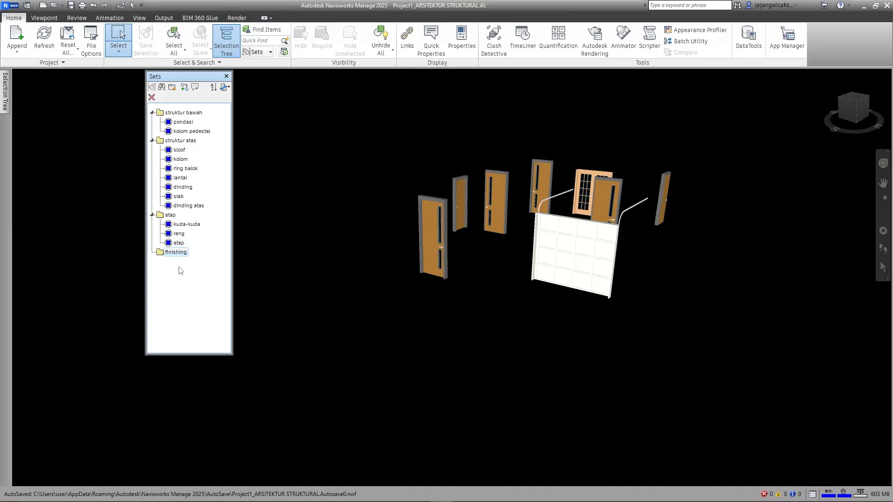
{"action": "left_click_drag", "start_coordinate": [364, 106], "coordinate": [714, 381]}
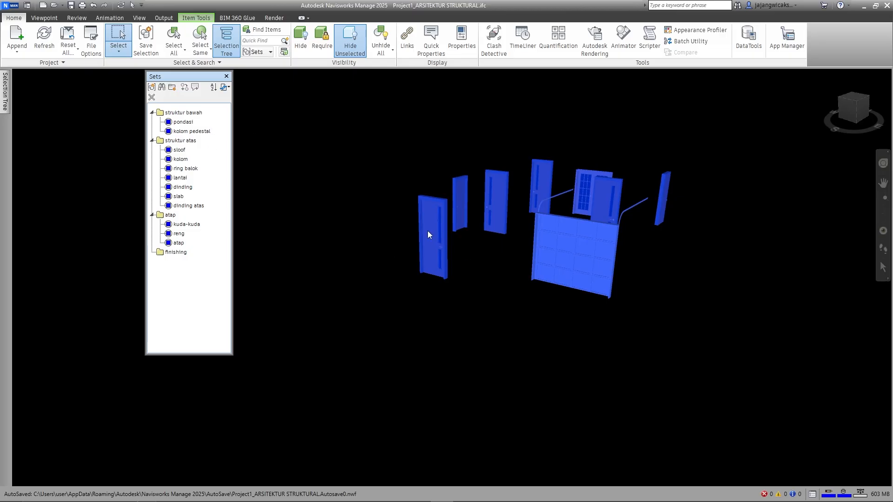
{"action": "left_click", "coordinate": [293, 214]}
{"action": "left_click_drag", "start_coordinate": [326, 134], "coordinate": [476, 334]}
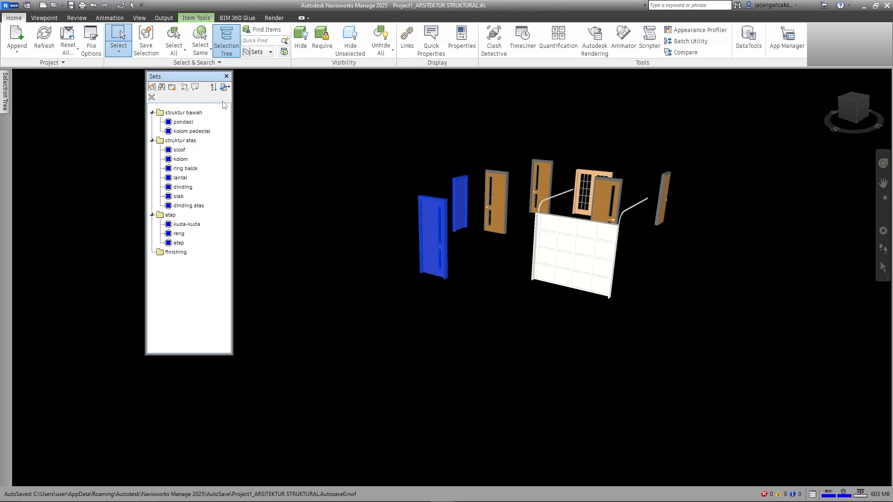
Close and reopen the Sets window, select the finishing folder, and unhide the whole model.
{"action": "left_click", "coordinate": [227, 77]}
{"action": "left_click", "coordinate": [92, 115]}
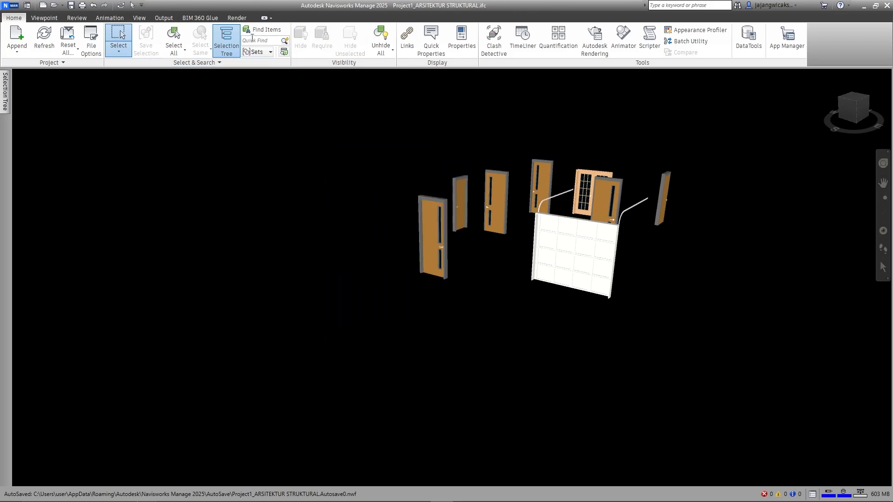
{"action": "left_click", "coordinate": [269, 52]}
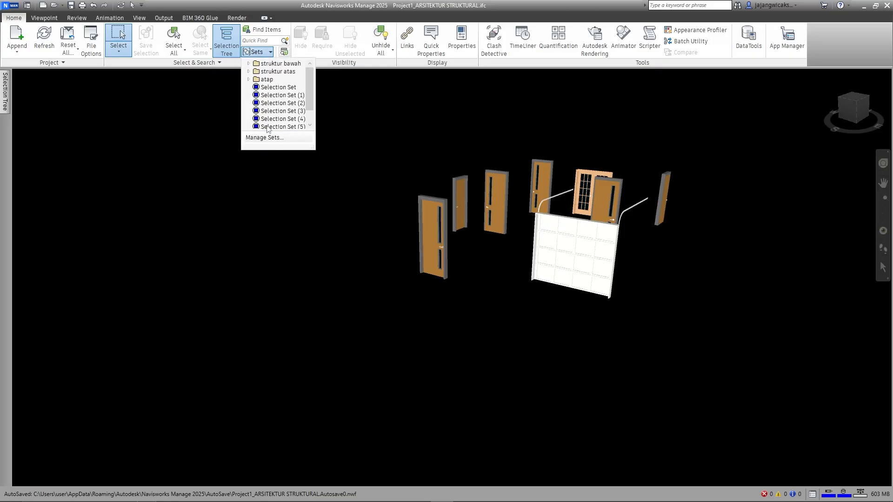
{"action": "left_click", "coordinate": [264, 137]}
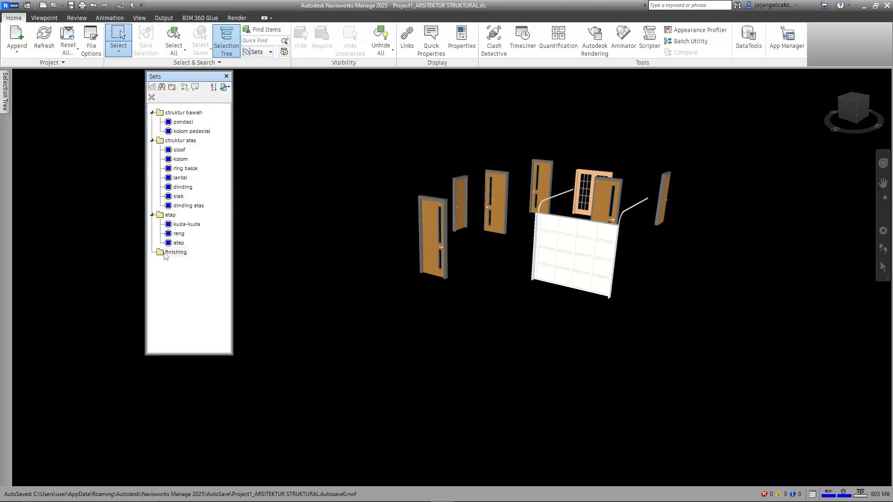
{"action": "left_click", "coordinate": [165, 255]}
{"action": "mouse_move", "coordinate": [5, 91]}
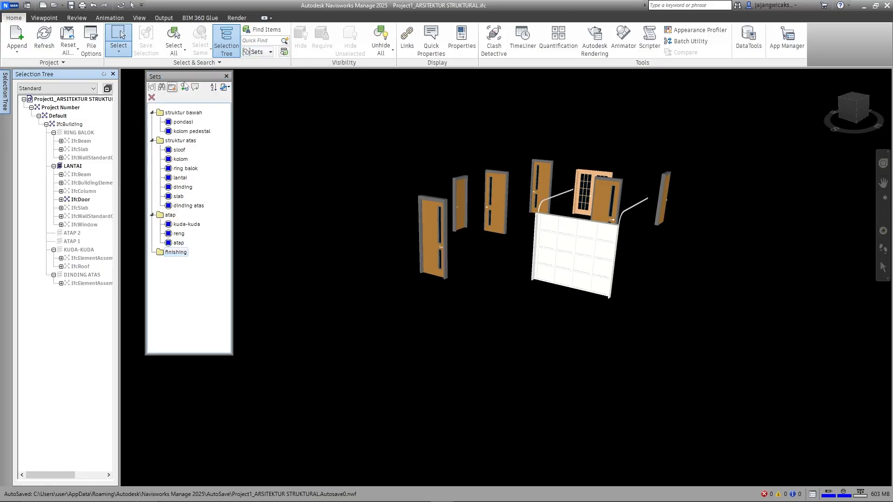
{"action": "left_click", "coordinate": [384, 32]}
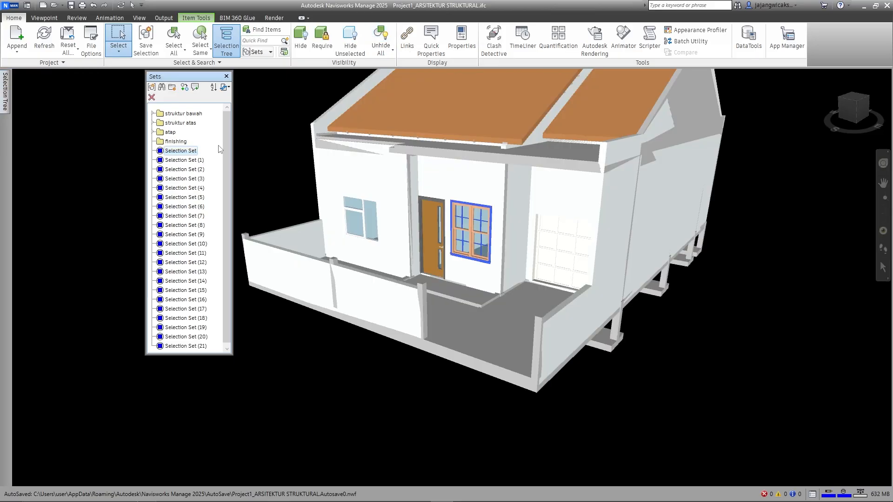
Delete all stray sets outside the folders, from Selection Set through Selection Set (21).
{"action": "key", "text": "shift+Down"}
{"action": "key", "text": "shift+Down"}
{"action": "key", "text": "shift+Down"}
{"action": "key", "text": "shift+Down"}
{"action": "key", "text": "shift+Down"}
{"action": "key", "text": "shift+Down"}
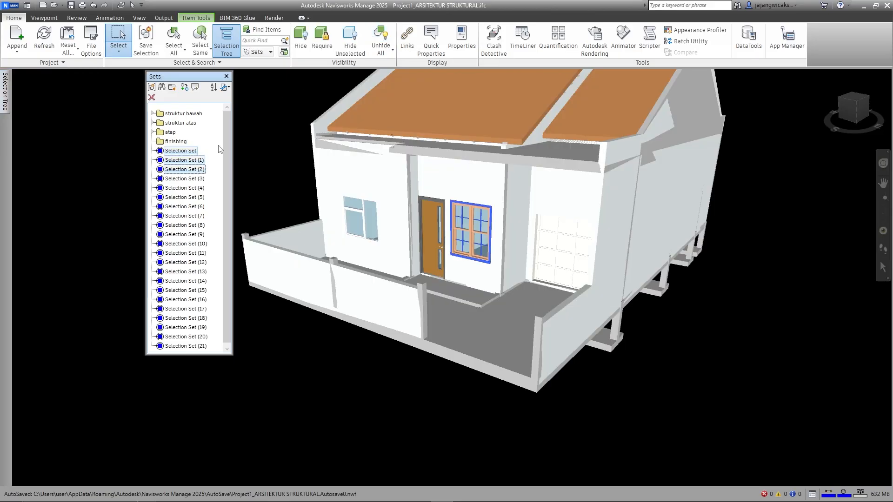
{"action": "key", "text": "shift+Down"}
{"action": "key", "text": "shift+Down"}
{"action": "key", "text": "shift+Down"}
{"action": "key", "text": "shift+Down"}
{"action": "key", "text": "shift+Down"}
{"action": "key", "text": "shift+Down"}
{"action": "key", "text": "shift+Down"}
{"action": "key", "text": "shift+Down"}
{"action": "key", "text": "shift+Down"}
{"action": "key", "text": "shift+Down"}
{"action": "key", "text": "shift+Down"}
{"action": "key", "text": "shift+Down"}
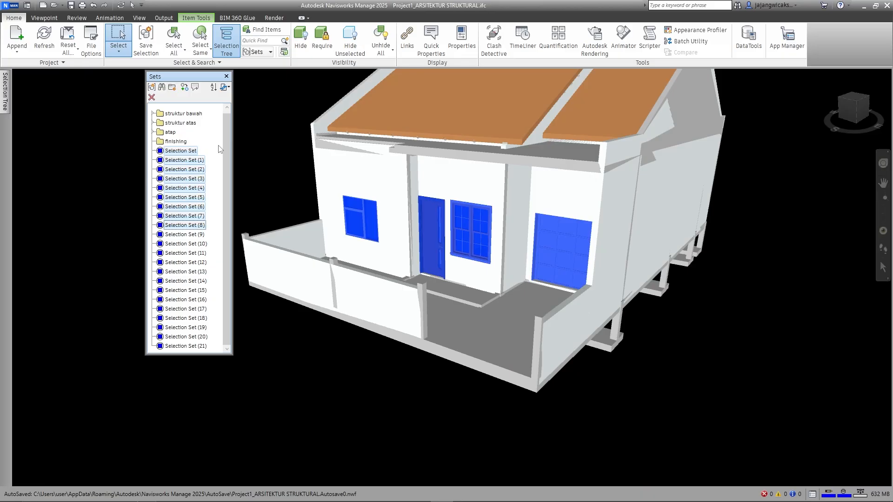
{"action": "key", "text": "shift+Down"}
{"action": "key", "text": "shift+Down"}
{"action": "key", "text": "shift+Down"}
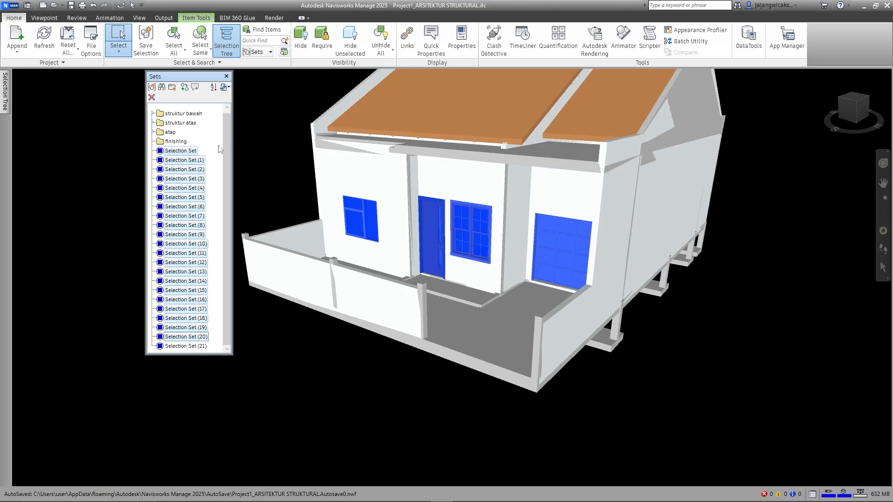
{"action": "key", "text": "Delete"}
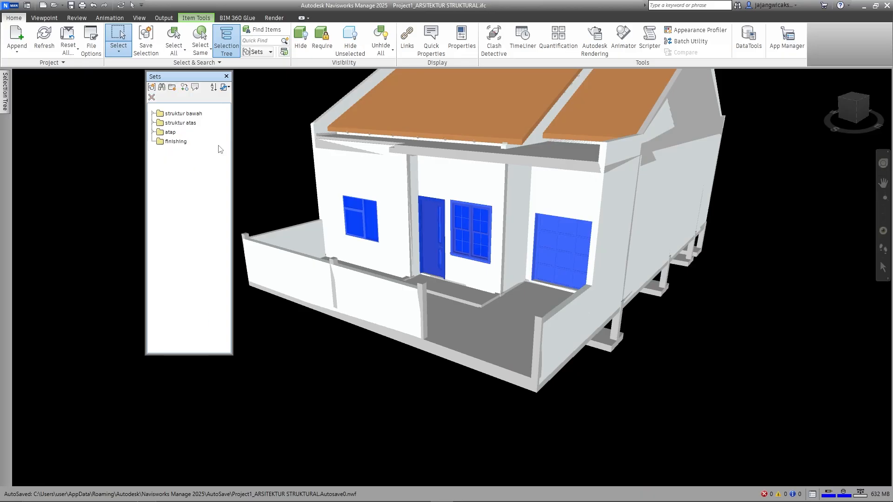
Expand the struktur bawah, struktur atas and atap folders, and select the finishing folder.
{"action": "left_click", "coordinate": [175, 114]}
{"action": "left_click", "coordinate": [153, 114]}
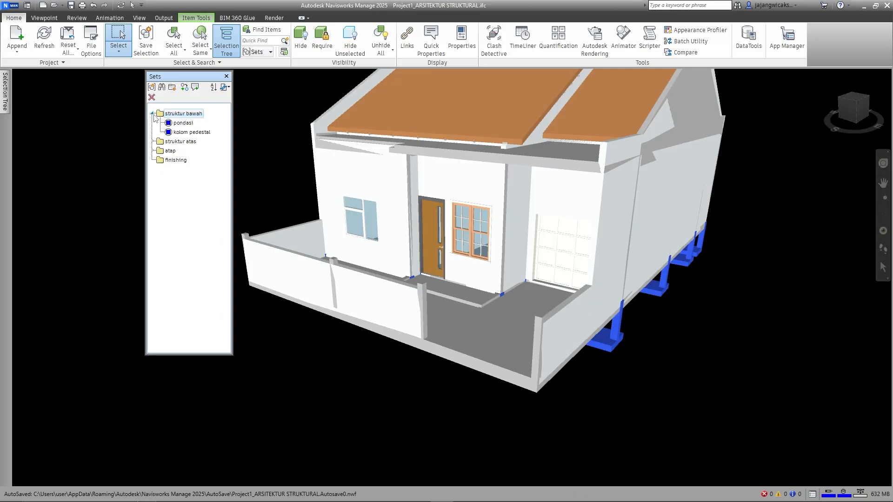
{"action": "left_click", "coordinate": [153, 142]}
{"action": "left_click", "coordinate": [153, 216]}
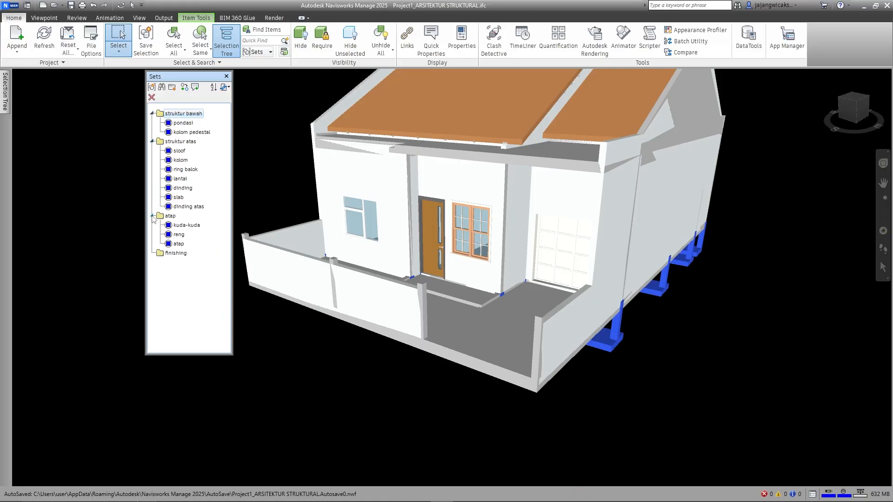
{"action": "left_click", "coordinate": [177, 255]}
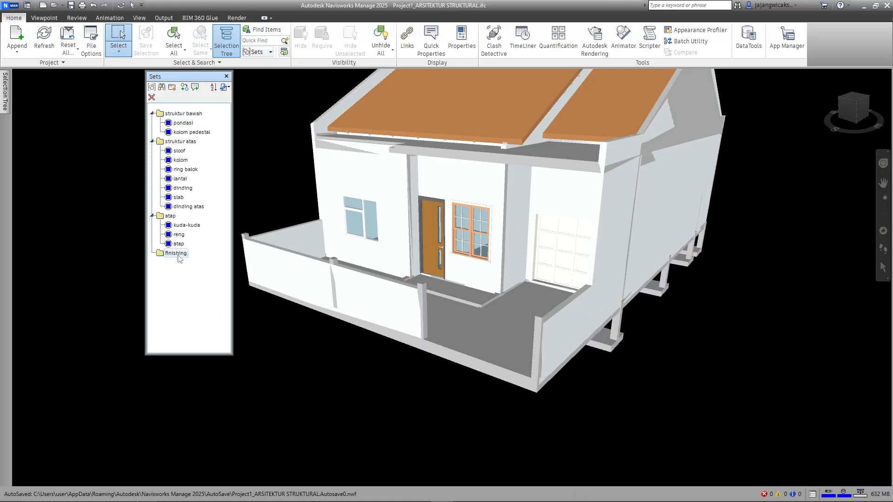
Save the LANTAI level's IfcDoor elements as a selection set named pintu and move it into the finishing folder.
{"action": "left_click", "coordinate": [6, 91]}
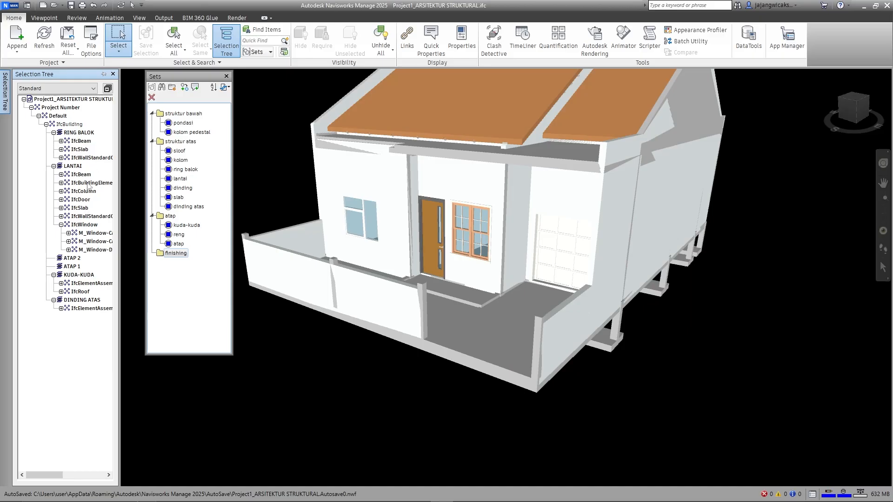
{"action": "left_click", "coordinate": [60, 225]}
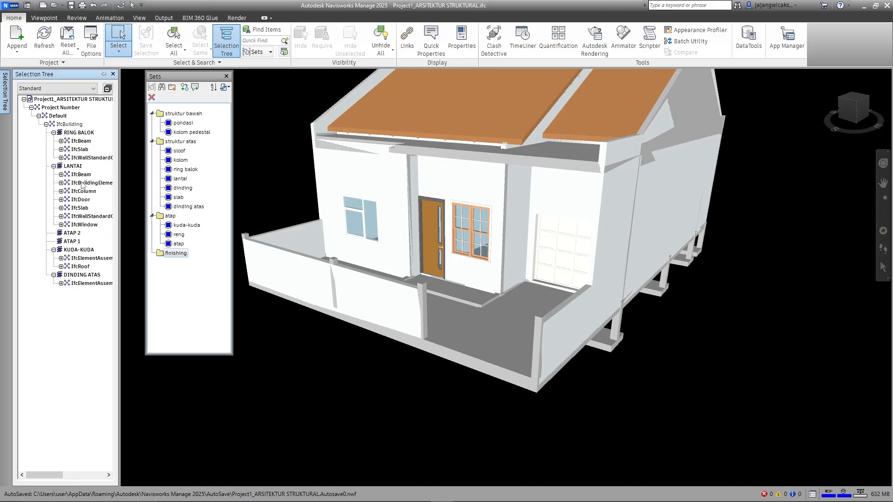
{"action": "left_click", "coordinate": [82, 200]}
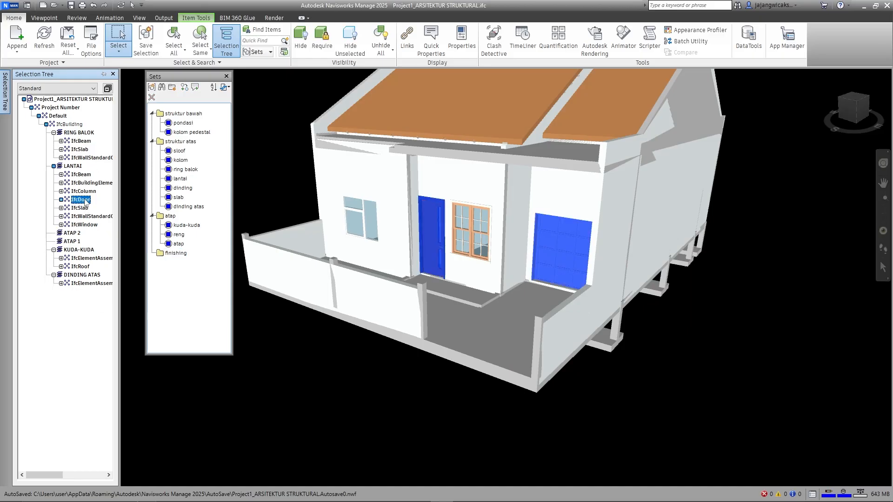
{"action": "left_click", "coordinate": [152, 86]}
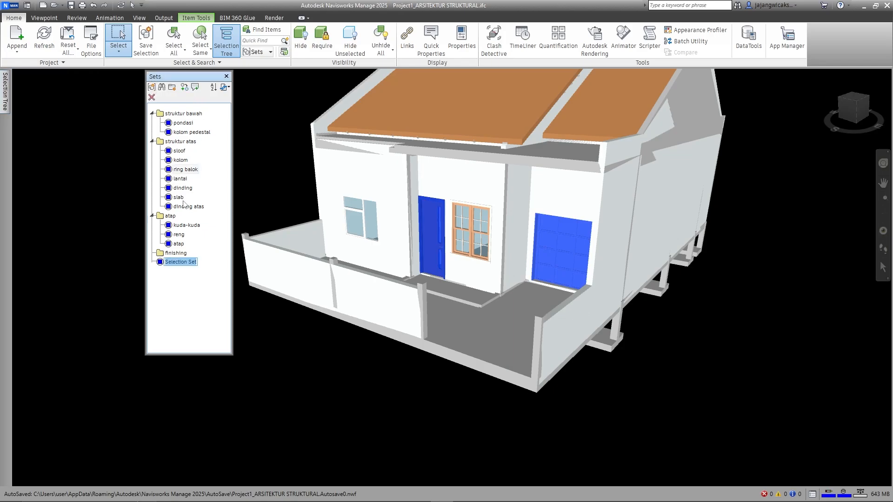
{"action": "type", "text": "pintu"}
{"action": "key", "text": "Return"}
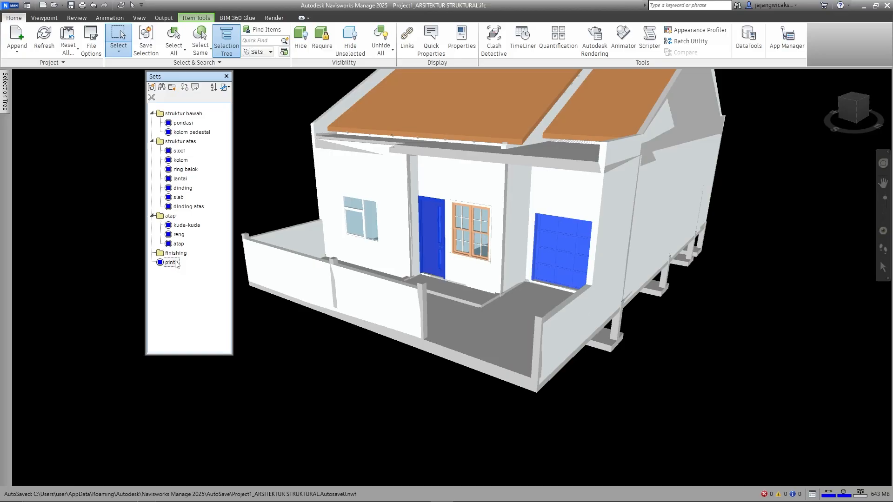
{"action": "left_click_drag", "start_coordinate": [180, 262], "coordinate": [178, 254]}
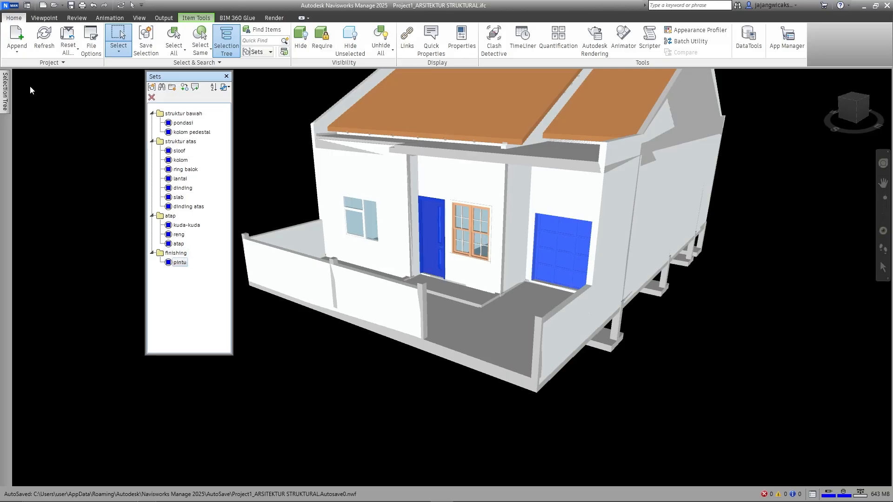
Save the LANTAI level's IfcWindow elements as a selection set named jendela and place it in the finishing folder.
{"action": "mouse_move", "coordinate": [12, 96]}
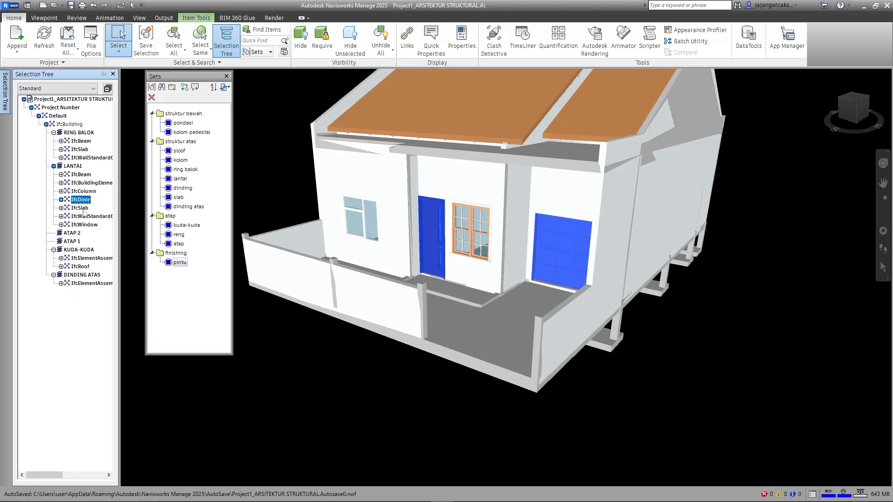
{"action": "left_click", "coordinate": [86, 225]}
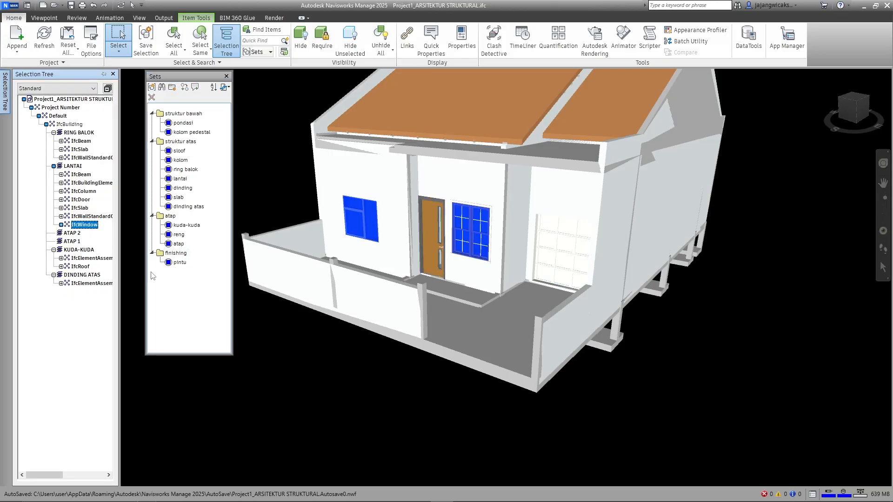
{"action": "left_click", "coordinate": [152, 87]}
{"action": "key", "text": "BackSpace"}
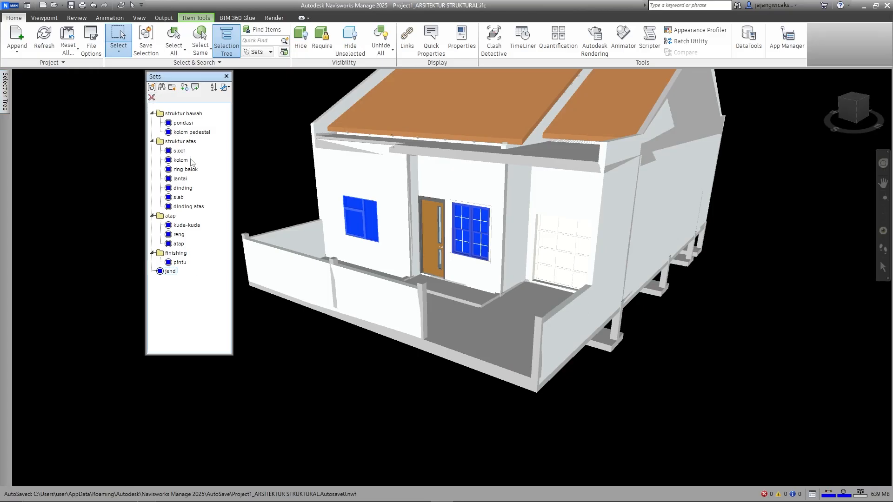
{"action": "key", "text": "Return"}
{"action": "left_click_drag", "start_coordinate": [177, 271], "coordinate": [183, 266]}
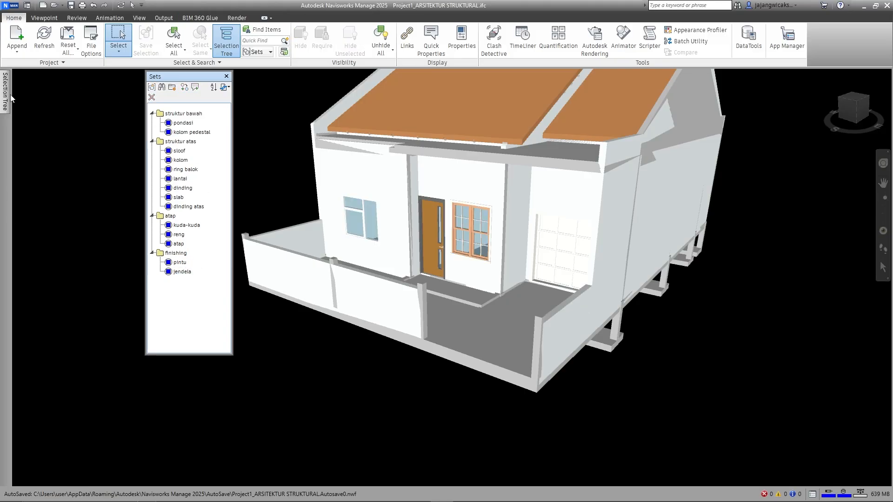
Save the window surround elements under LANTAI as a selection set named frame and place it in the finishing folder.
{"action": "mouse_move", "coordinate": [9, 97]}
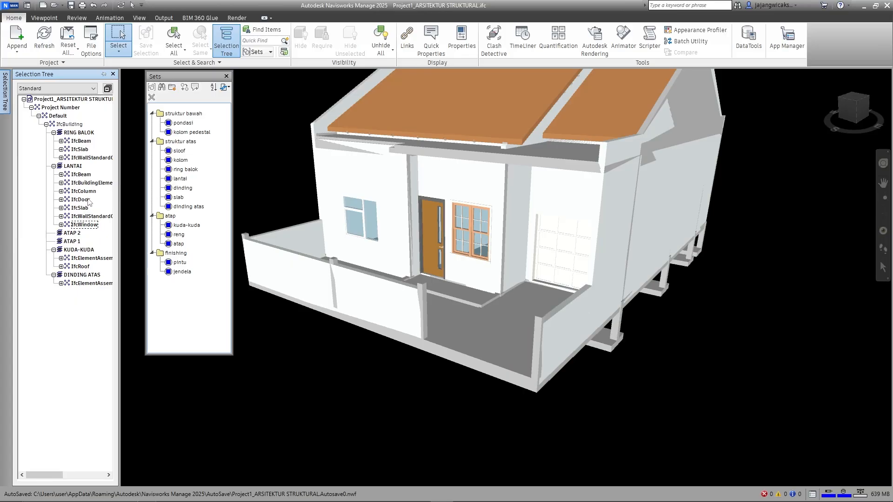
{"action": "left_click", "coordinate": [89, 184]}
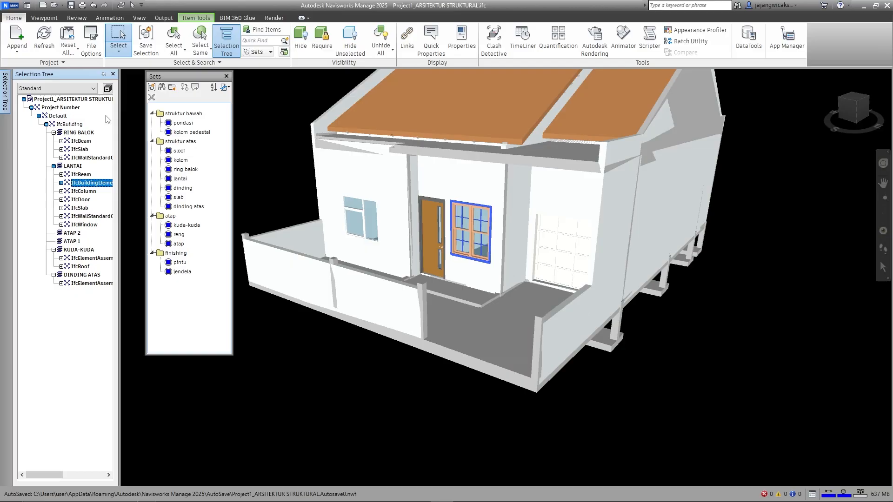
{"action": "left_click", "coordinate": [153, 87]}
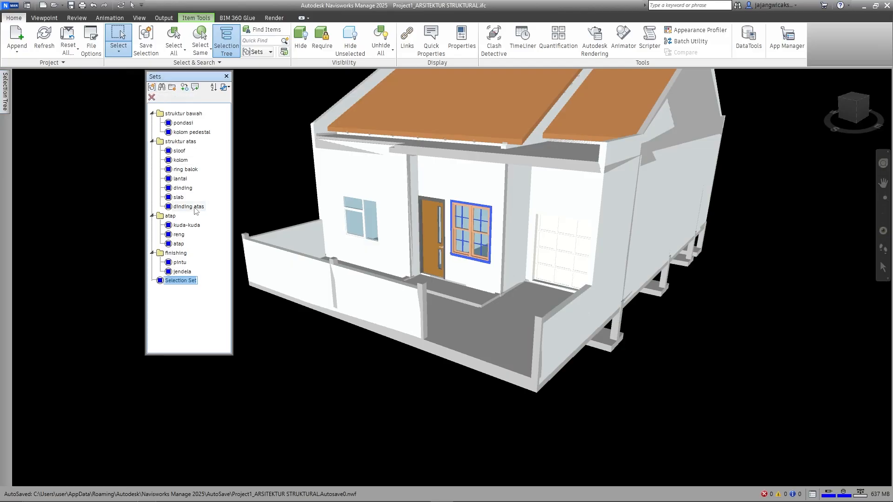
{"action": "type", "text": "frame"}
{"action": "key", "text": "Return"}
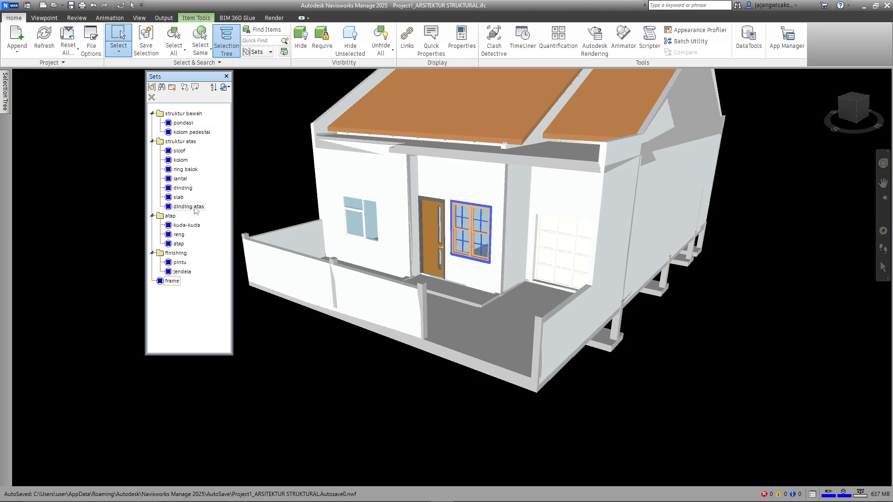
{"action": "mouse_move", "coordinate": [173, 283]}
{"action": "left_mouse_down"}
{"action": "mouse_move", "coordinate": [184, 270]}
{"action": "mouse_move", "coordinate": [187, 281]}
{"action": "left_mouse_up"}
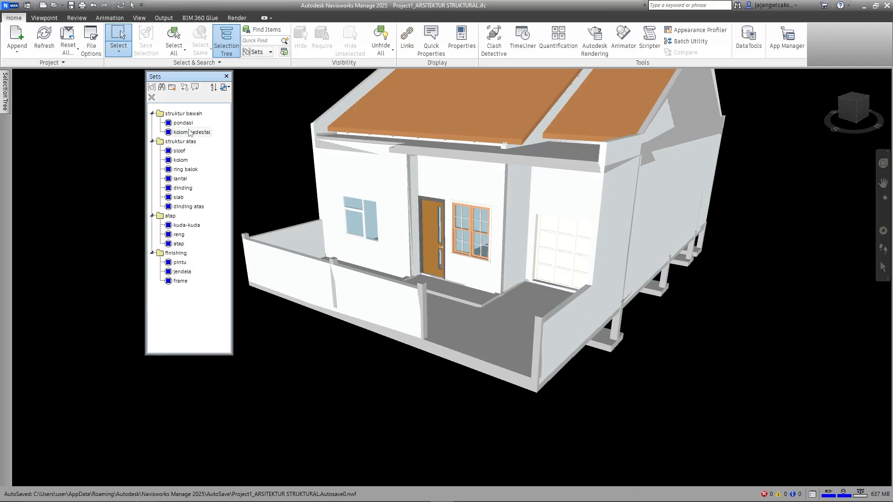
Check the kolom pedestal set and every struktur atas set, from sloof to dinding atas, by highlighting each in the model.
{"action": "scroll", "coordinate": [380, 277], "scroll_direction": "down", "scroll_amount": 3}
{"action": "middle_click_drag", "start_coordinate": [588, 335], "coordinate": [408, 375], "text": "shift"}
{"action": "scroll", "coordinate": [385, 379], "scroll_direction": "down", "scroll_amount": 2}
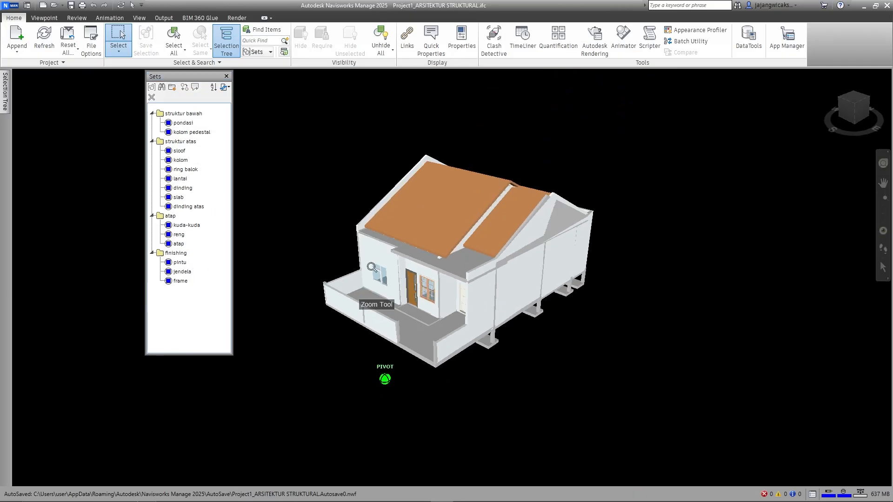
{"action": "left_click", "coordinate": [202, 132]}
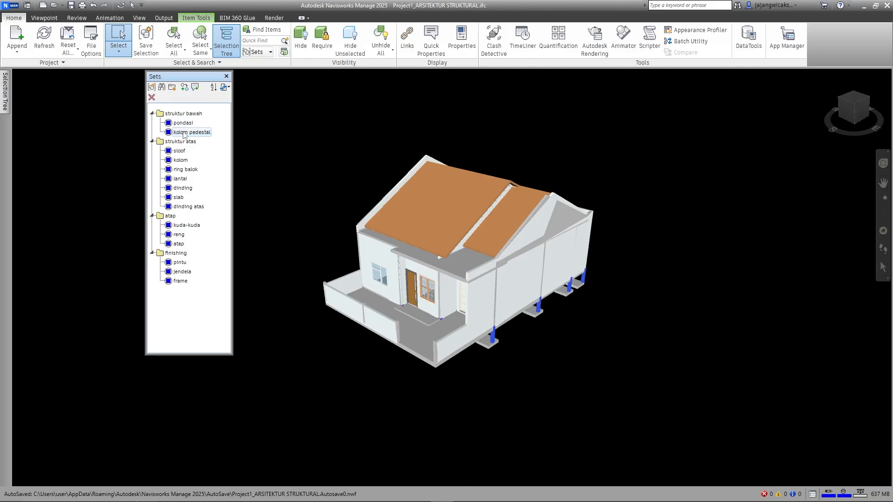
{"action": "left_click", "coordinate": [180, 151]}
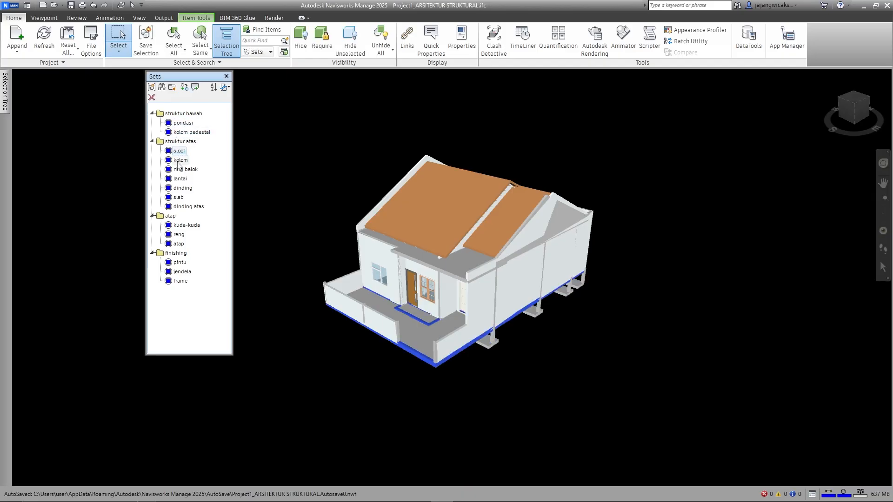
{"action": "left_click", "coordinate": [179, 160]}
{"action": "left_click", "coordinate": [180, 170]}
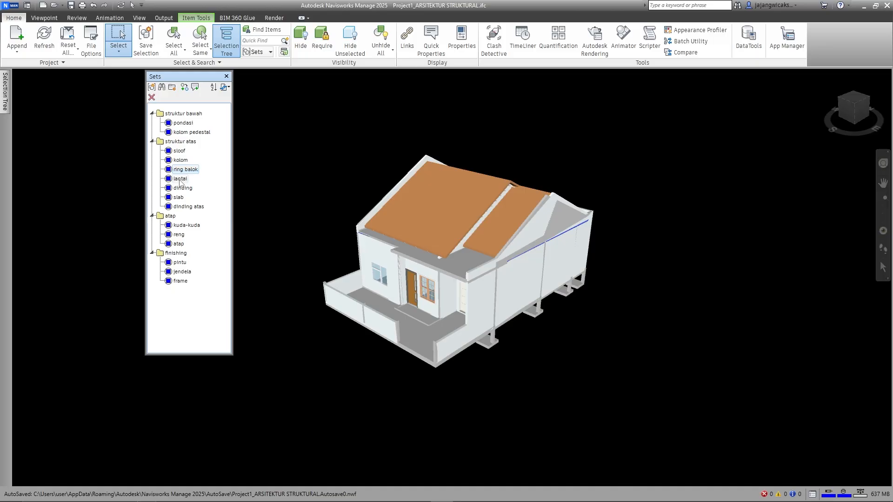
{"action": "left_click", "coordinate": [180, 179]}
{"action": "left_click", "coordinate": [181, 188]}
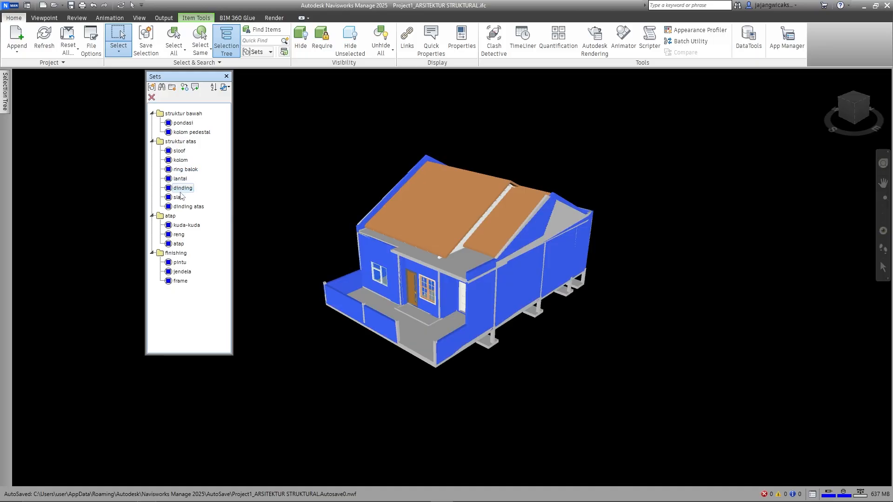
{"action": "left_click", "coordinate": [181, 197]}
{"action": "left_click", "coordinate": [185, 207]}
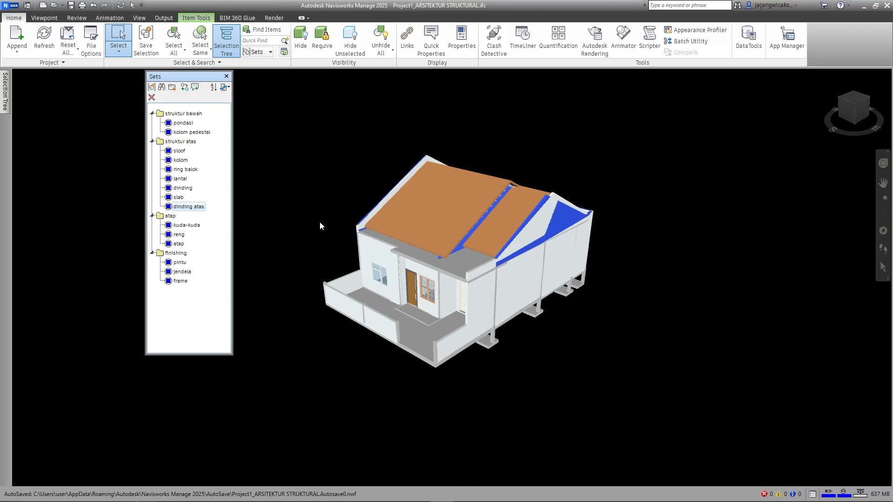
Check the sets in the atap and finishing folders, from kuda-kuda to frame, by highlighting each in the model.
{"action": "left_click", "coordinate": [183, 227]}
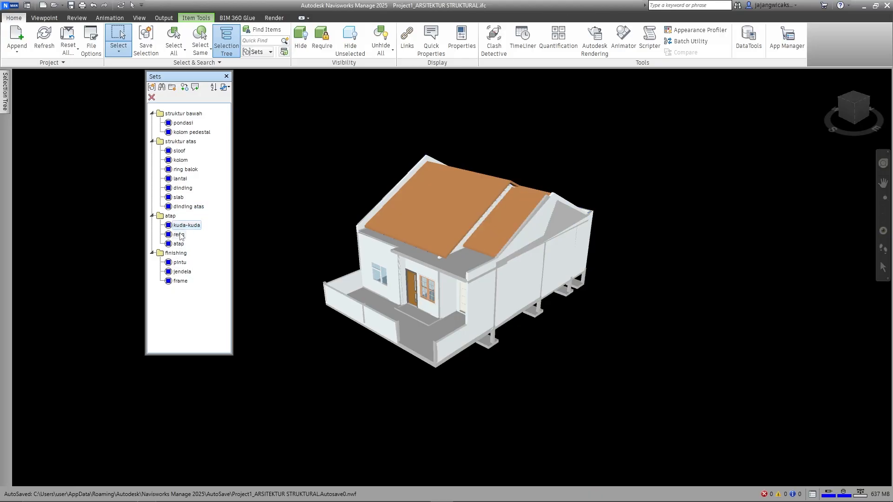
{"action": "left_click", "coordinate": [181, 235]}
{"action": "left_click", "coordinate": [181, 244]}
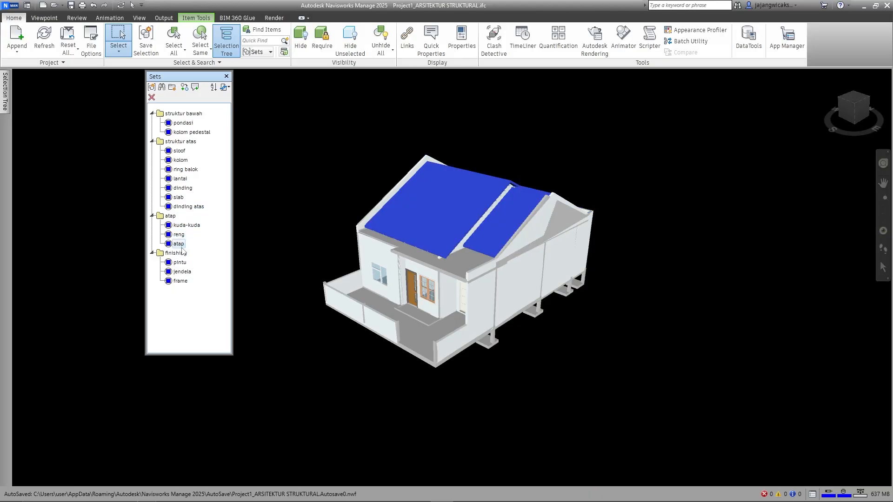
{"action": "left_click", "coordinate": [180, 262]}
{"action": "left_click", "coordinate": [181, 273]}
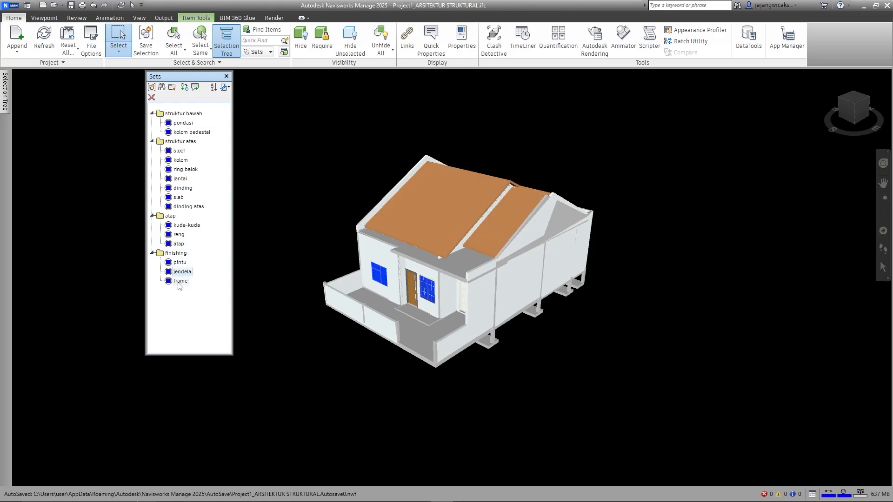
{"action": "left_click", "coordinate": [180, 281]}
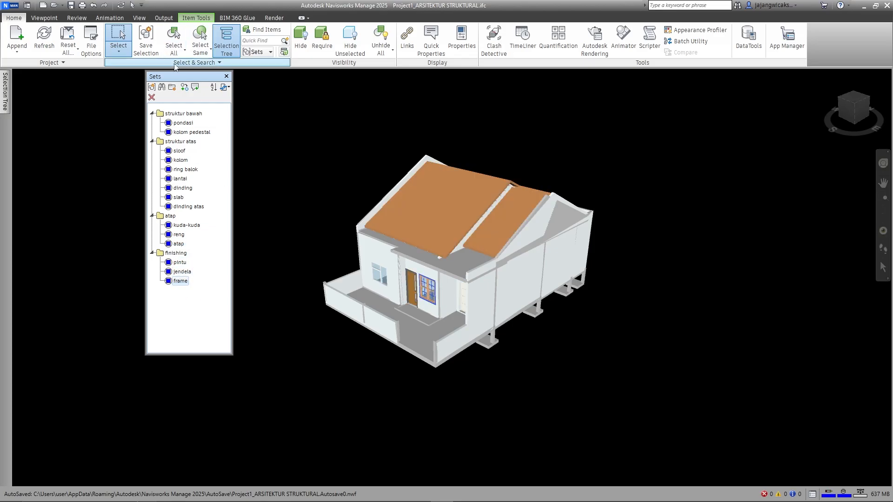
Move the Sets window beside the Selection Tree, clear the selection, open TimeLiner, and shorten the Sets window to clear it.
{"action": "left_click_drag", "start_coordinate": [179, 76], "coordinate": [47, 74]}
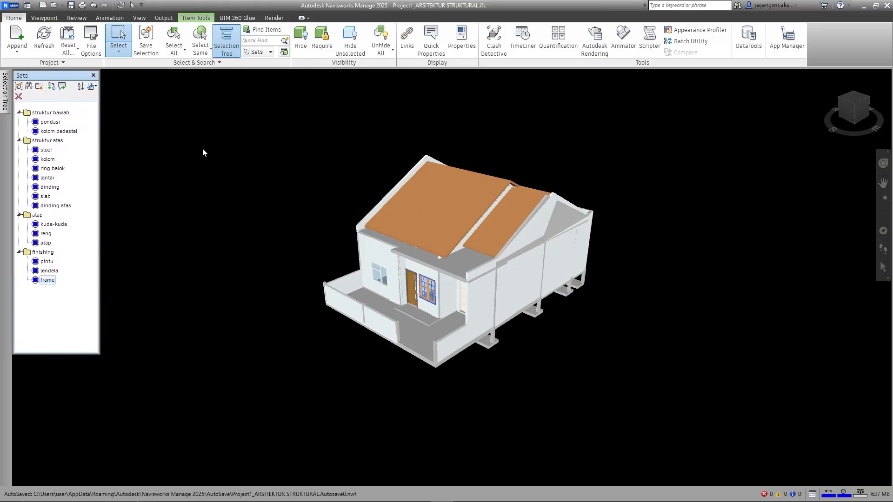
{"action": "left_click", "coordinate": [279, 264]}
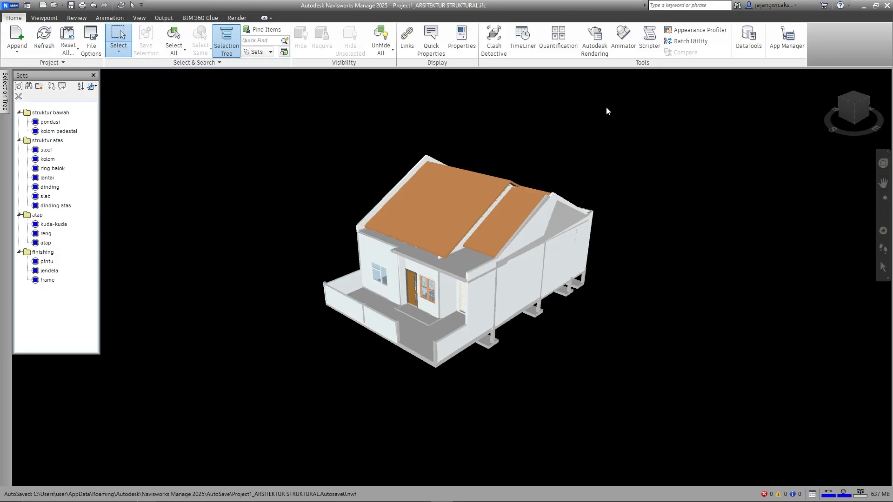
{"action": "left_click", "coordinate": [523, 40]}
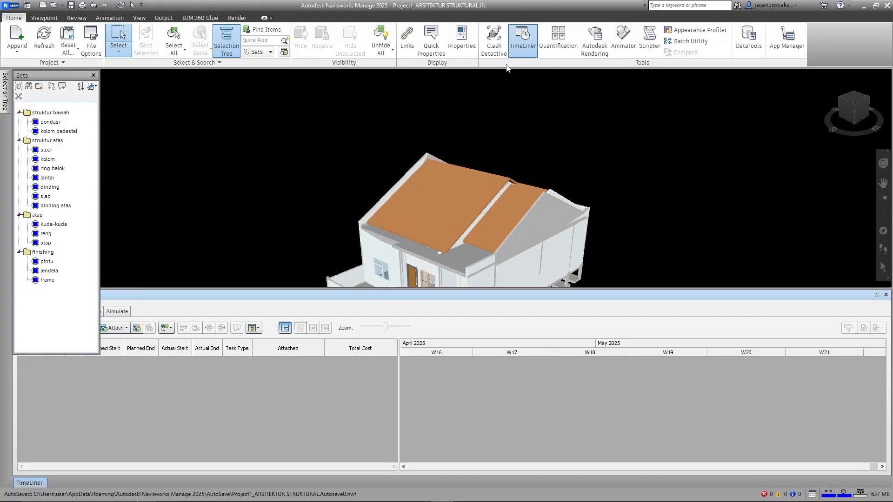
{"action": "left_click_drag", "start_coordinate": [66, 353], "coordinate": [74, 293]}
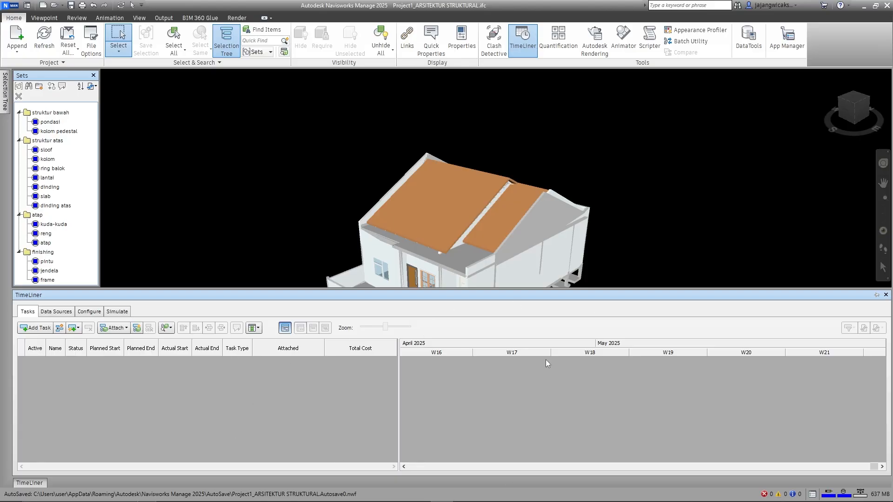
{"action": "scroll", "coordinate": [465, 153], "scroll_direction": "down", "scroll_amount": 5}
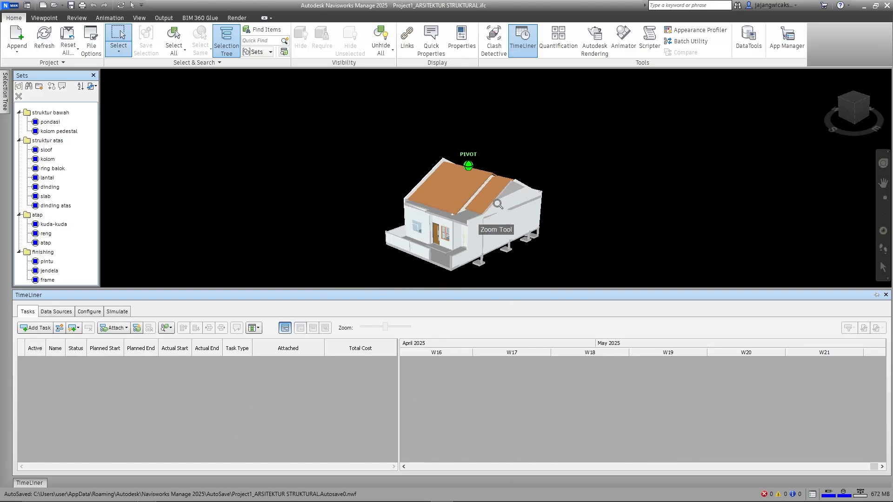
{"action": "middle_click_drag", "start_coordinate": [499, 203], "coordinate": [479, 165]}
{"action": "scroll", "coordinate": [479, 166], "scroll_direction": "up", "scroll_amount": 5}
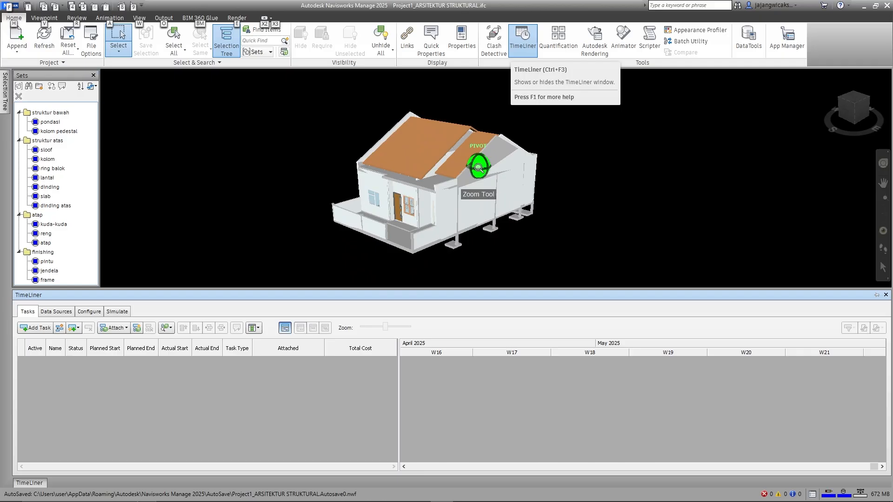
{"action": "key", "text": "alt"}
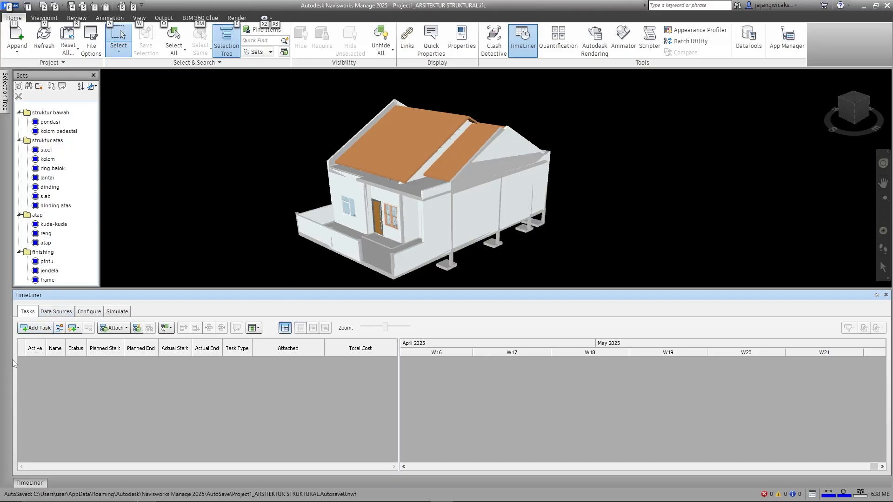
Add a new task to the TimeLiner schedule and pin the TimeLiner window so it stays open.
{"action": "left_click", "coordinate": [37, 329]}
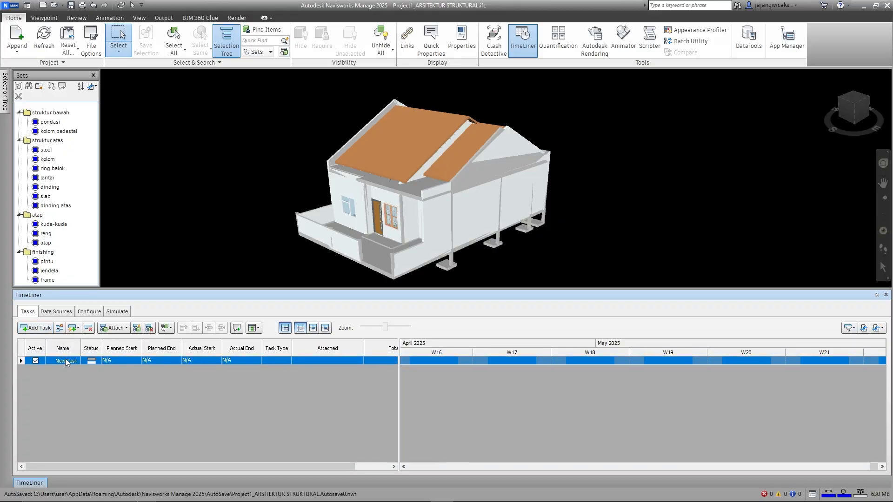
{"action": "right_click", "coordinate": [66, 363]}
{"action": "left_click", "coordinate": [60, 364]}
{"action": "left_click", "coordinate": [65, 361]}
{"action": "key", "text": "ctrl+a"}
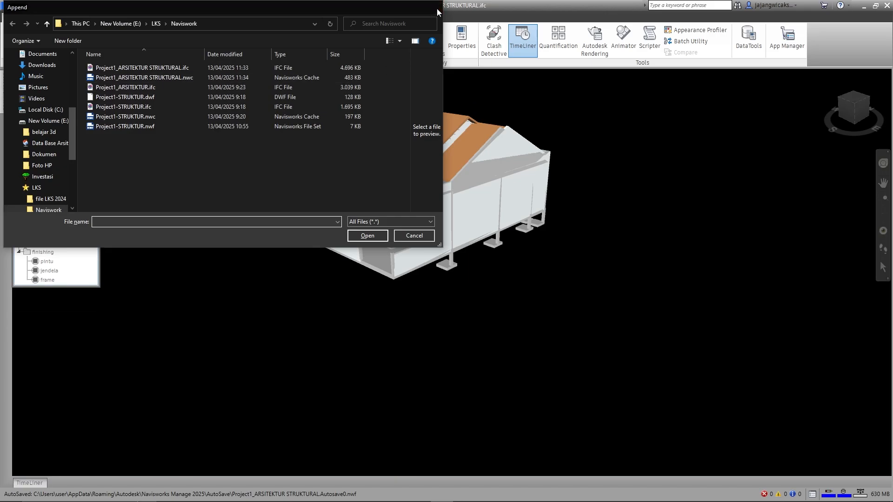
{"action": "left_click", "coordinate": [436, 7]}
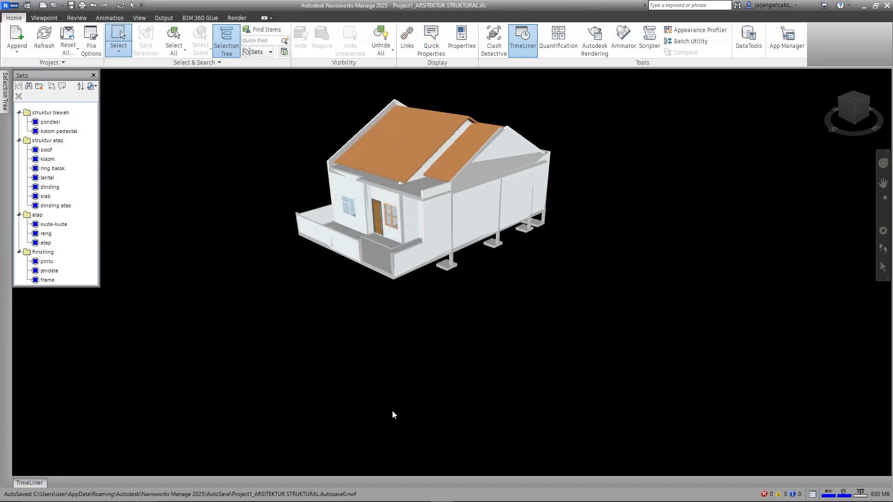
{"action": "left_click", "coordinate": [29, 483]}
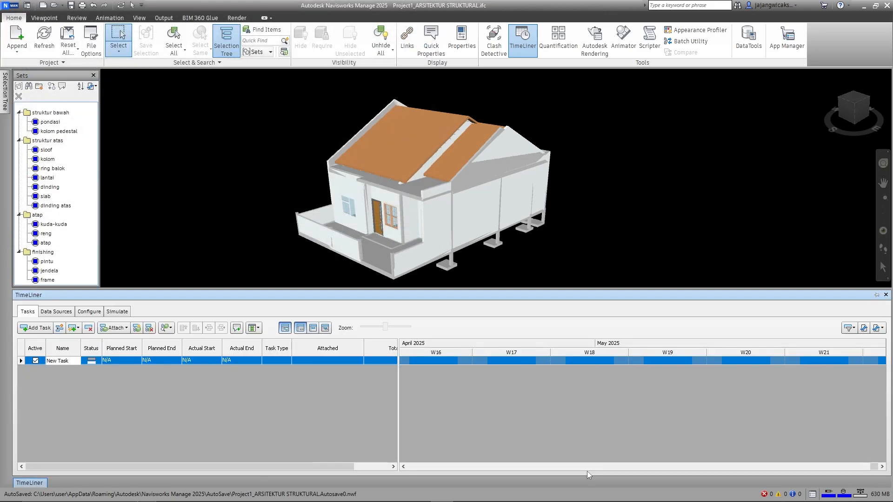
{"action": "left_click", "coordinate": [876, 295]}
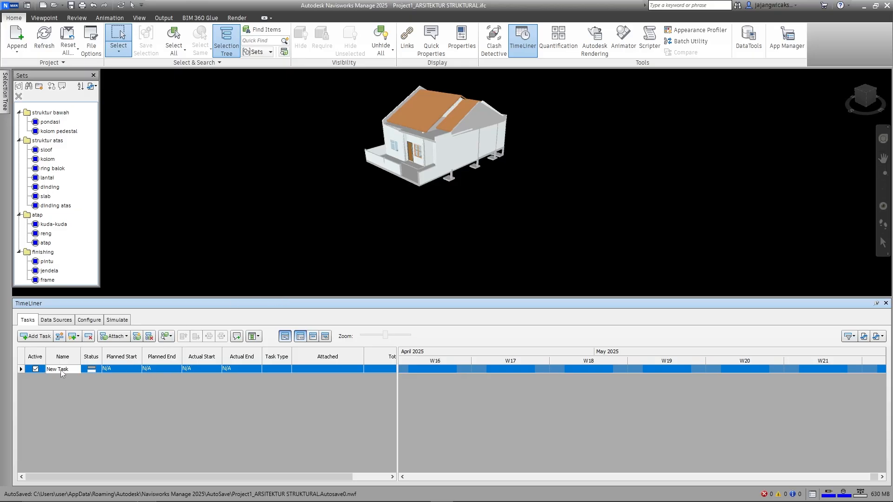
Name the new task "struktur bawah" and widen the Name column to fit the text.
{"action": "key", "text": "ctrl+a"}
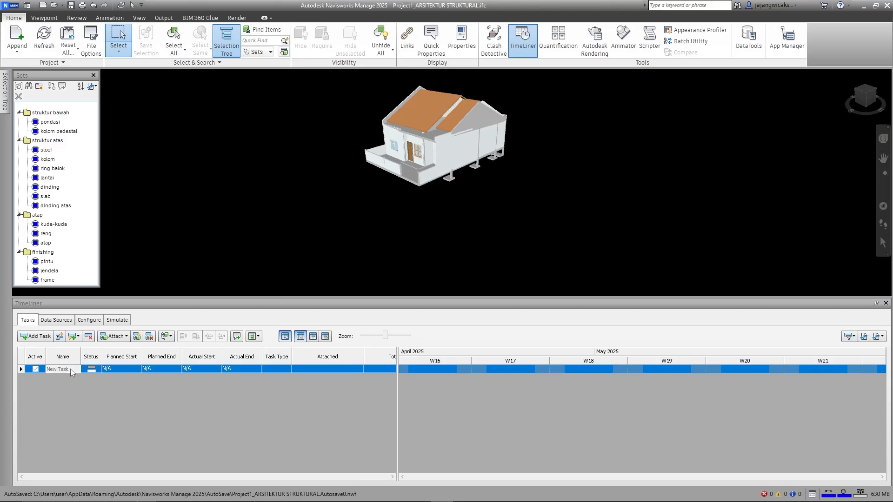
{"action": "left_click", "coordinate": [436, 8]}
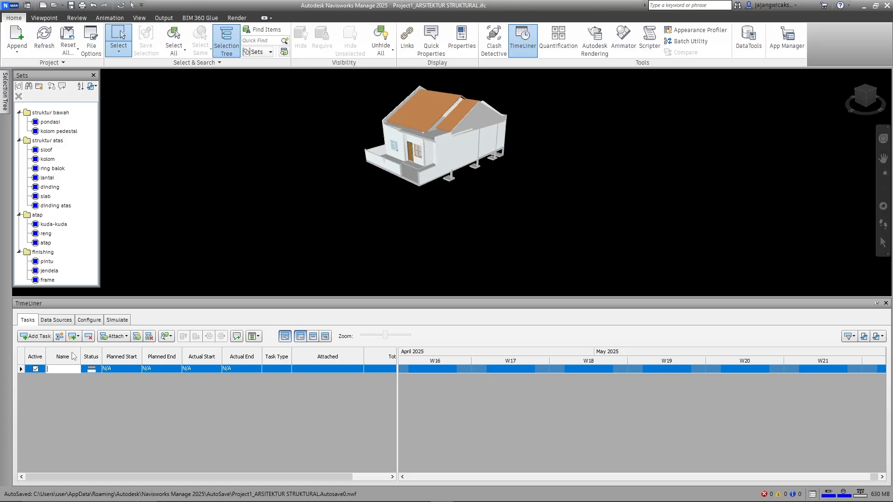
{"action": "type", "text": "struktur bawah"}
{"action": "key", "text": "Return"}
{"action": "left_click_drag", "start_coordinate": [80, 357], "coordinate": [102, 357]}
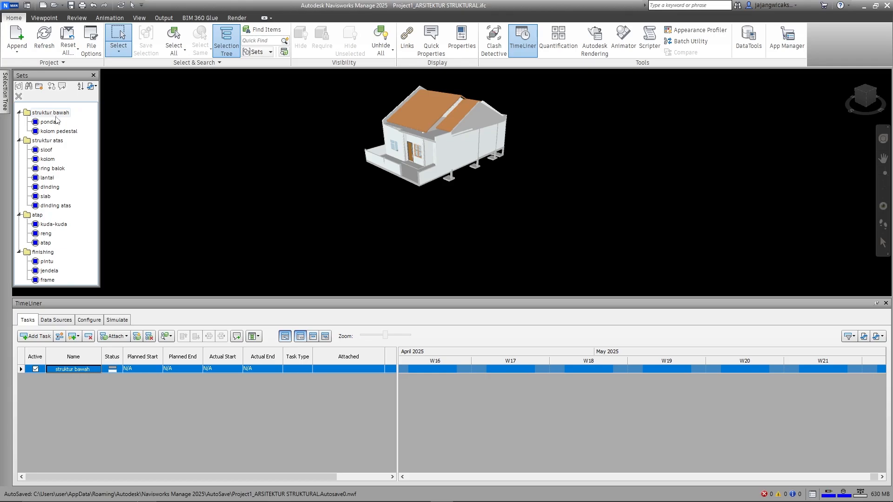
Add the tasks "pondasi" and "kolom pedestal" below the "struktur bawah" task.
{"action": "left_click", "coordinate": [93, 370]}
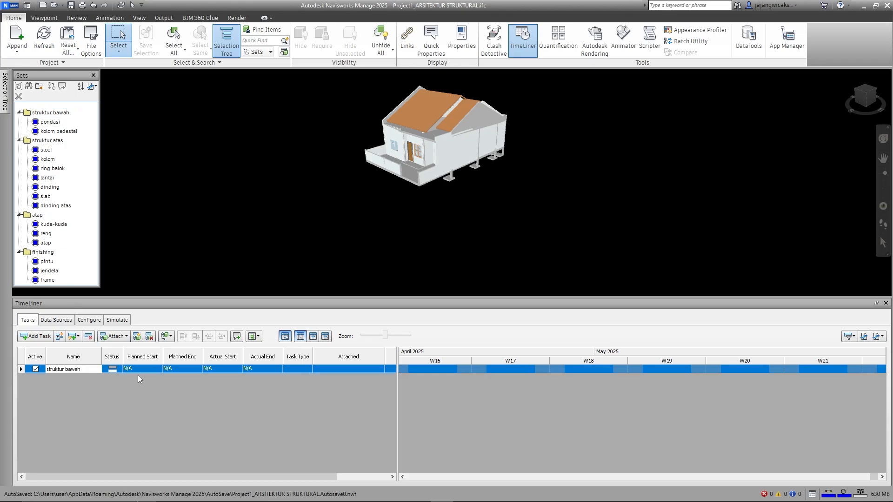
{"action": "key", "text": "Return"}
{"action": "type", "text": "pondasi"}
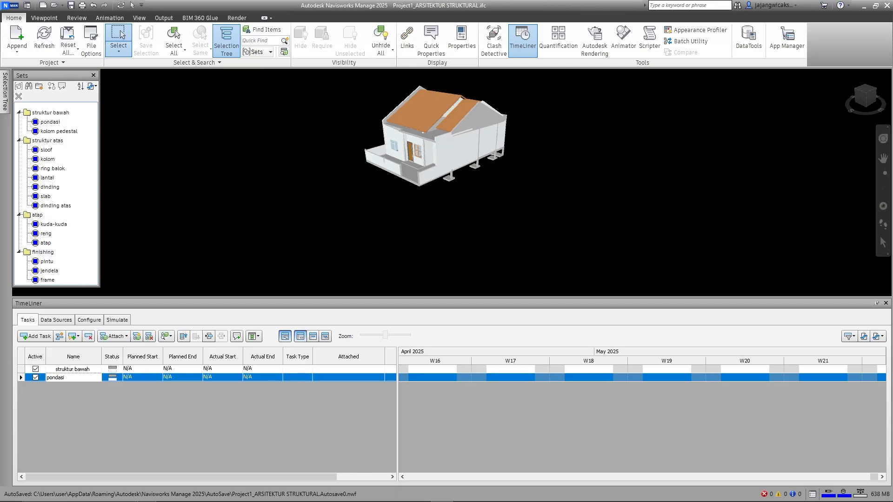
{"action": "key", "text": "Return"}
{"action": "type", "text": "kolom pedestal"}
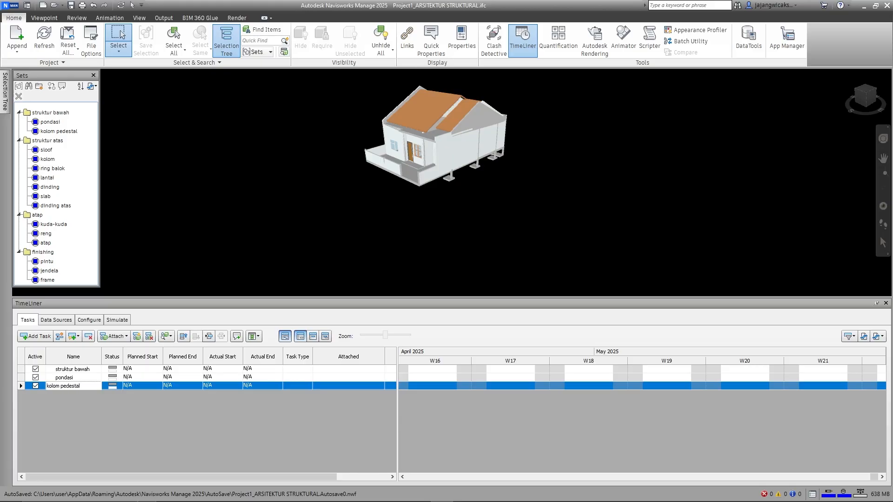
{"action": "key", "text": "Return"}
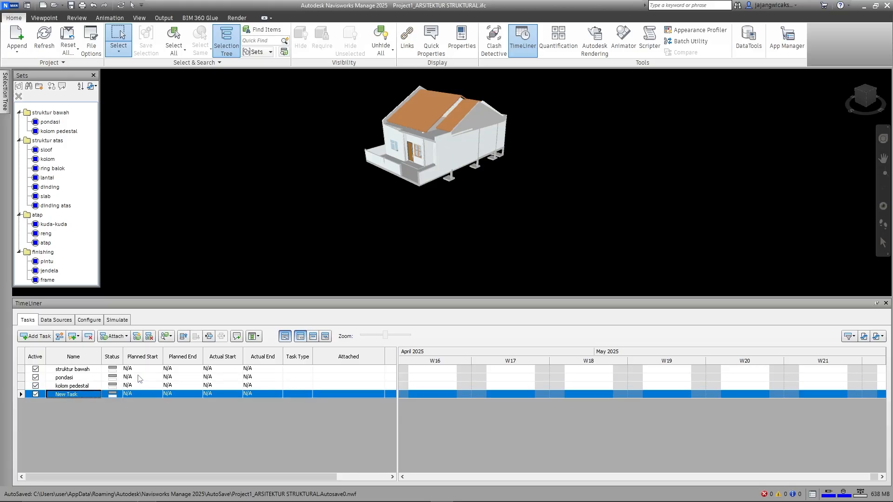
Add the tasks "struktur atas", "sloof" and "kolom" to the end of the task list.
{"action": "type", "text": "struktur atas"}
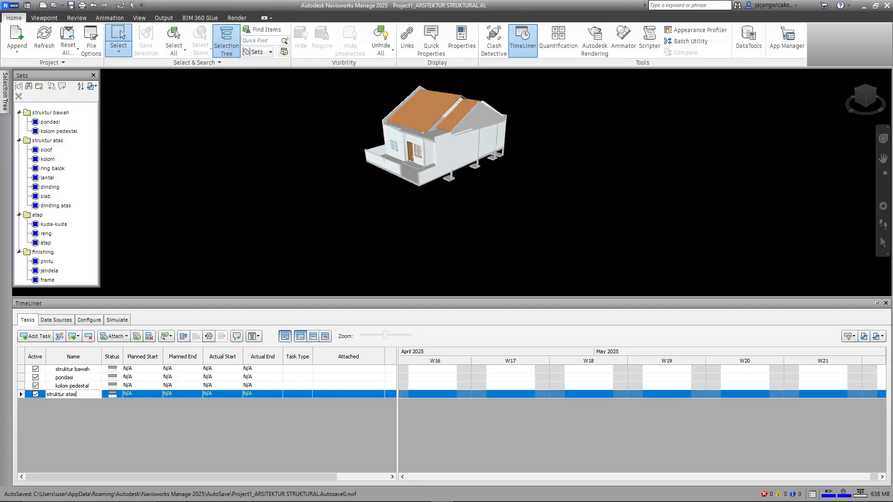
{"action": "key", "text": "Return"}
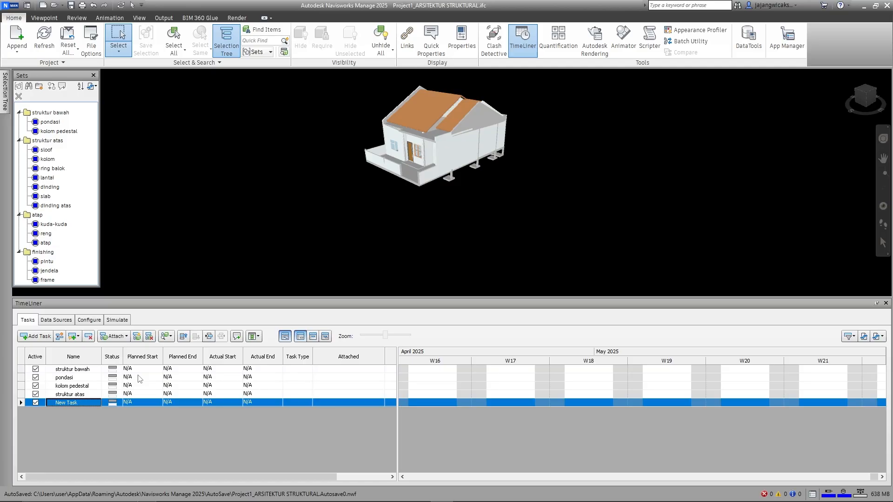
{"action": "type", "text": "so"}
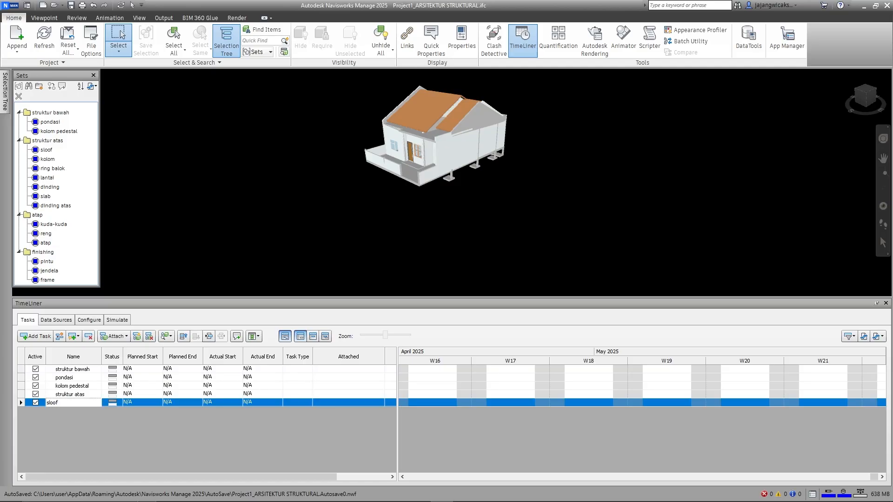
{"action": "key", "text": "Return"}
{"action": "type", "text": "kolom"}
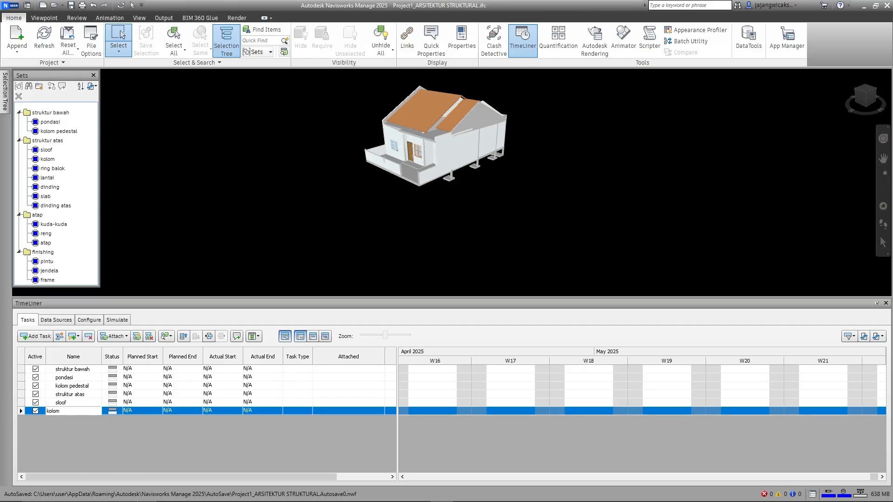
{"action": "key", "text": "Return"}
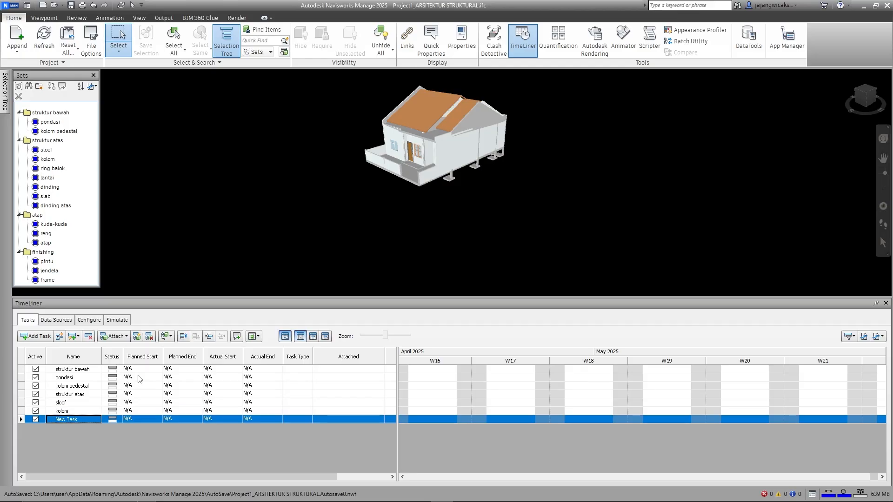
Add the tasks "ring balok" and "lantai" below the "kolom" task.
{"action": "type", "text": "ring "}
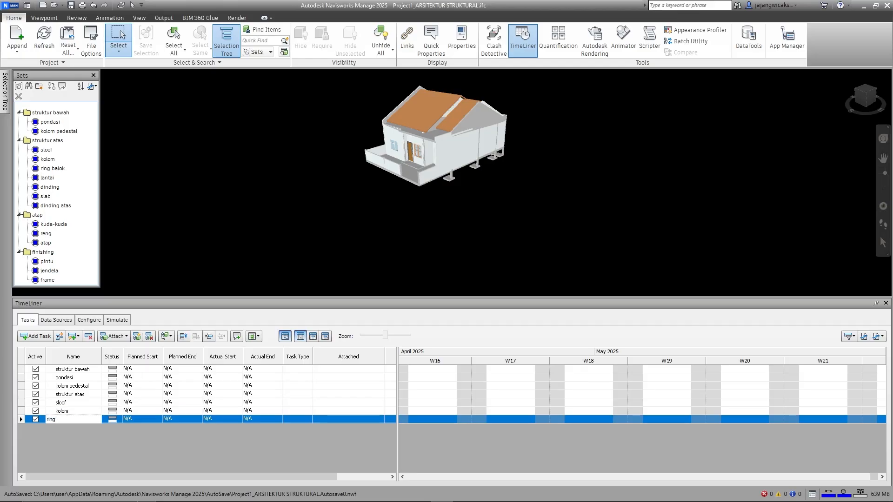
{"action": "type", "text": "balok"}
{"action": "key", "text": "Return"}
{"action": "type", "text": "lanatai"}
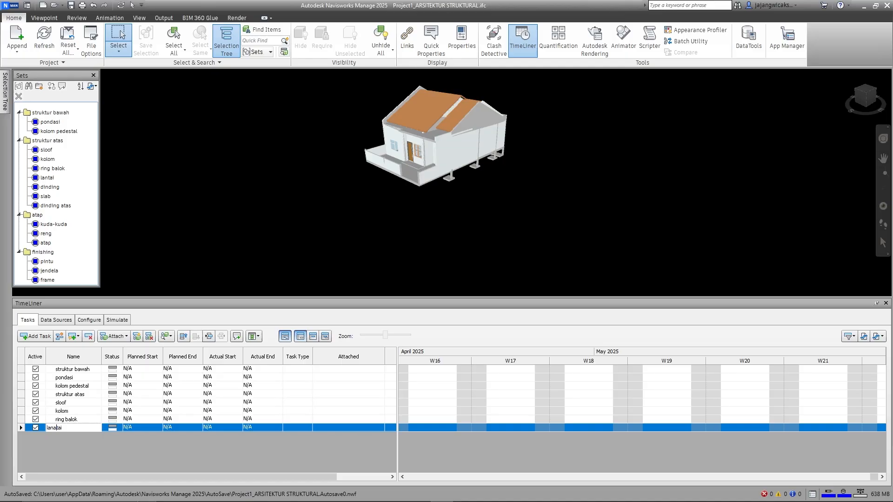
{"action": "type", "text": "ntai"}
{"action": "key", "text": "Return"}
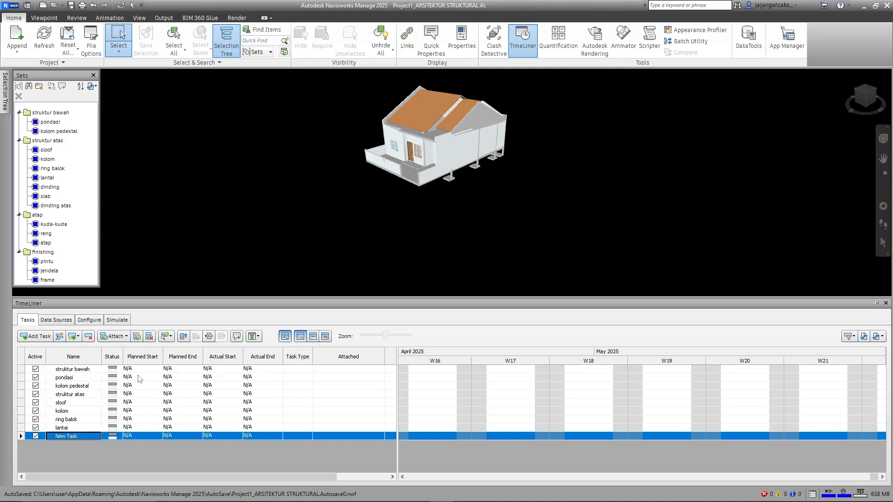
Add the tasks "dinding", "slab" and "dinding atas" below the "lantai" task.
{"action": "type", "text": "dinding"}
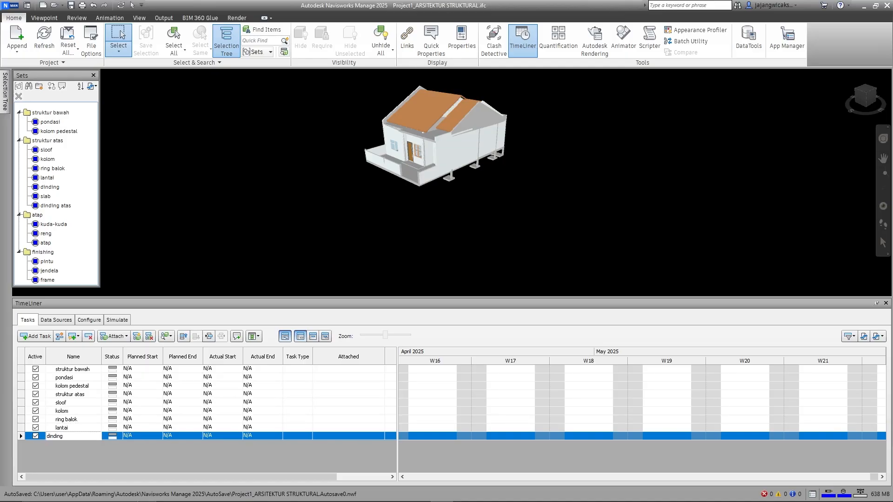
{"action": "key", "text": "Return"}
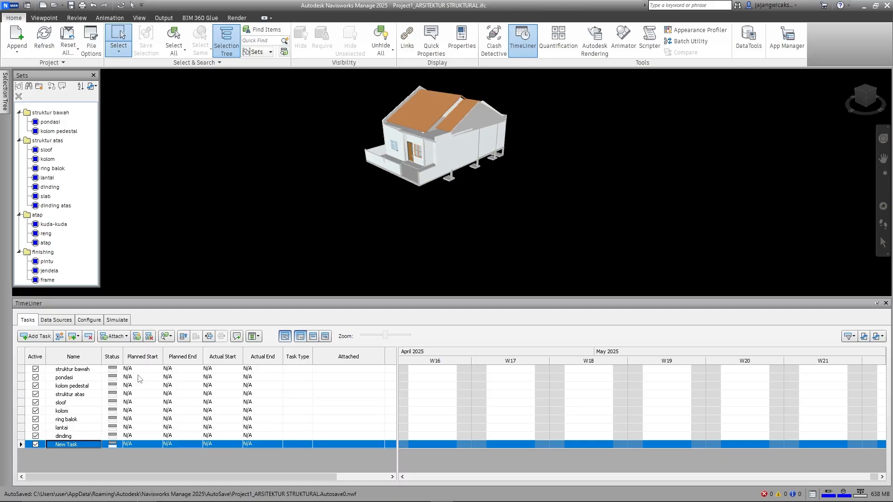
{"action": "type", "text": "slab"}
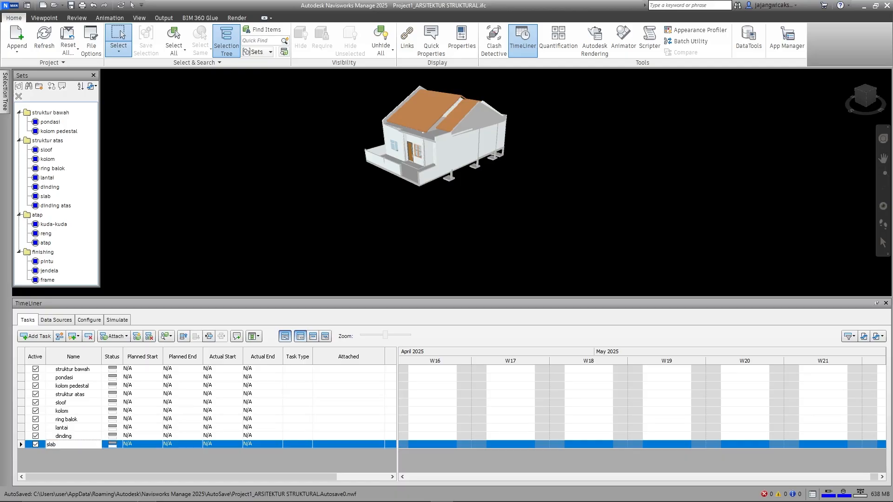
{"action": "key", "text": "Return"}
{"action": "type", "text": "dindi"}
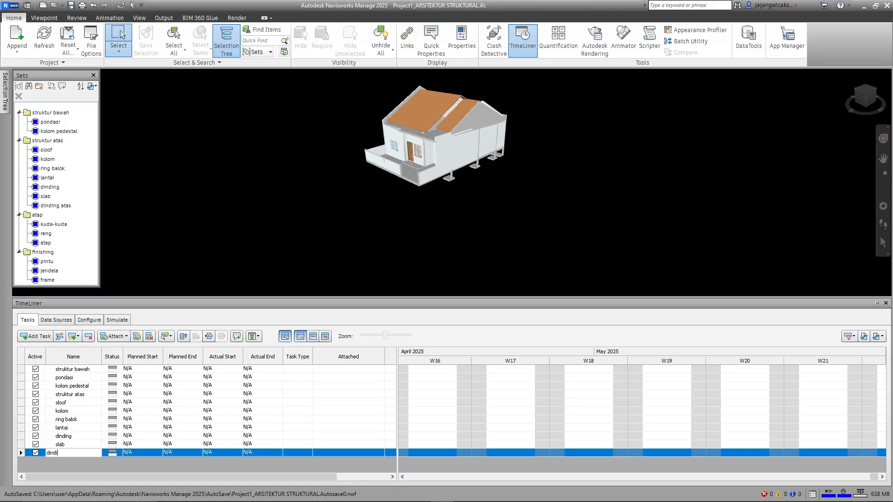
{"action": "type", "text": "ng atas"}
{"action": "key", "text": "Return"}
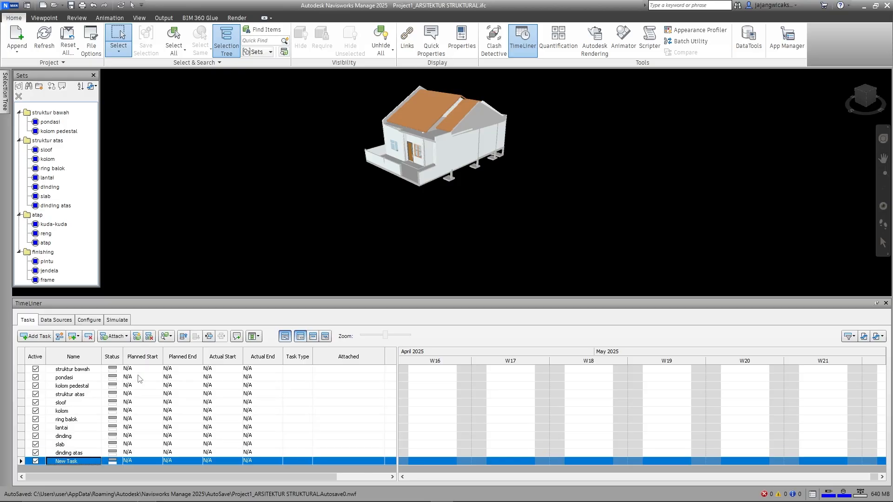
Add the roof tasks "atap", "kuda-kuda", "reng" and a second "atap" below the "dinding atas" task.
{"action": "type", "text": "ata"}
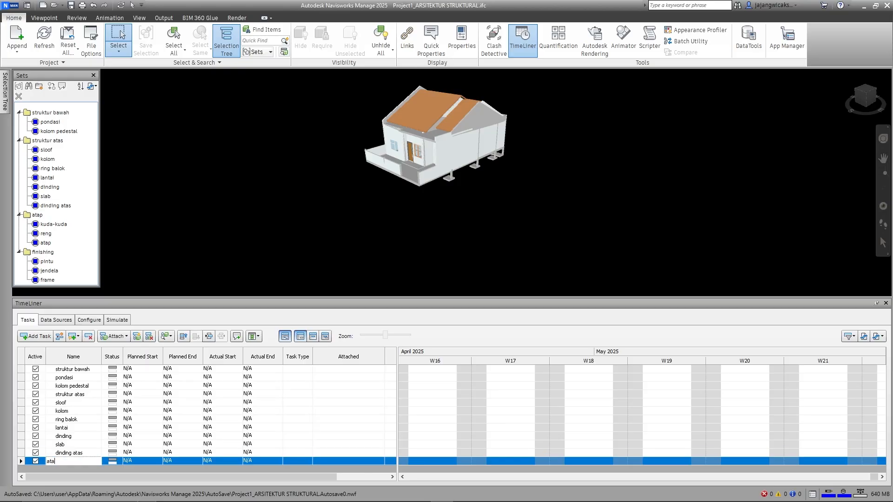
{"action": "type", "text": "p"}
{"action": "key", "text": "Return"}
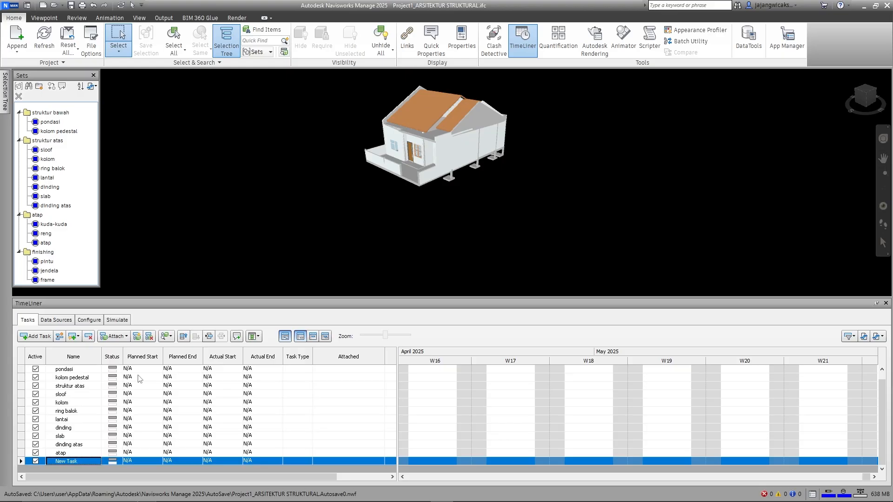
{"action": "type", "text": "ki"}
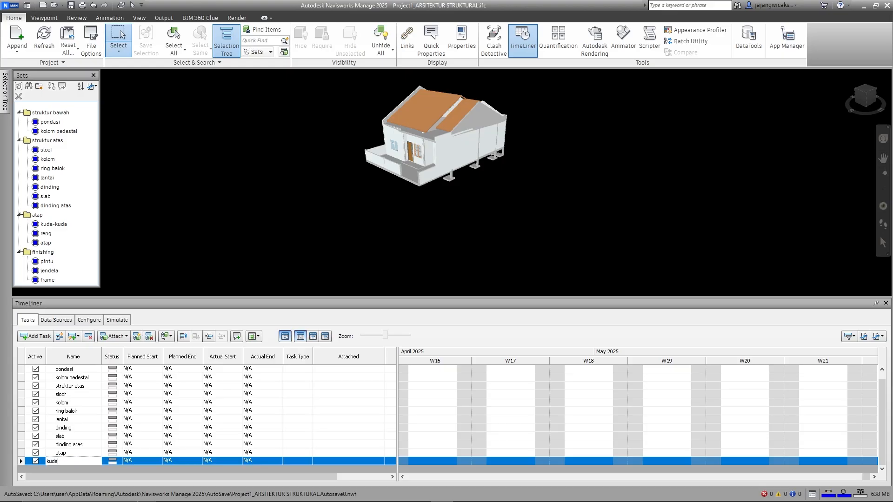
{"action": "key", "text": "Return"}
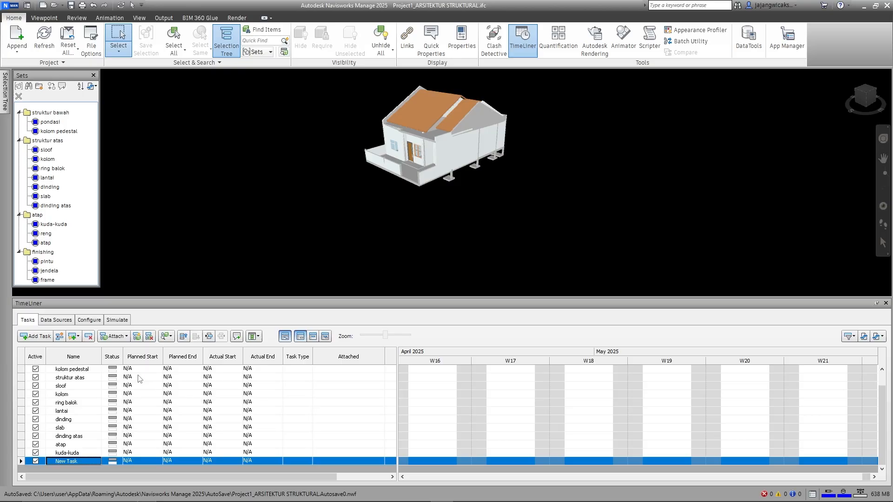
{"action": "type", "text": "reng"}
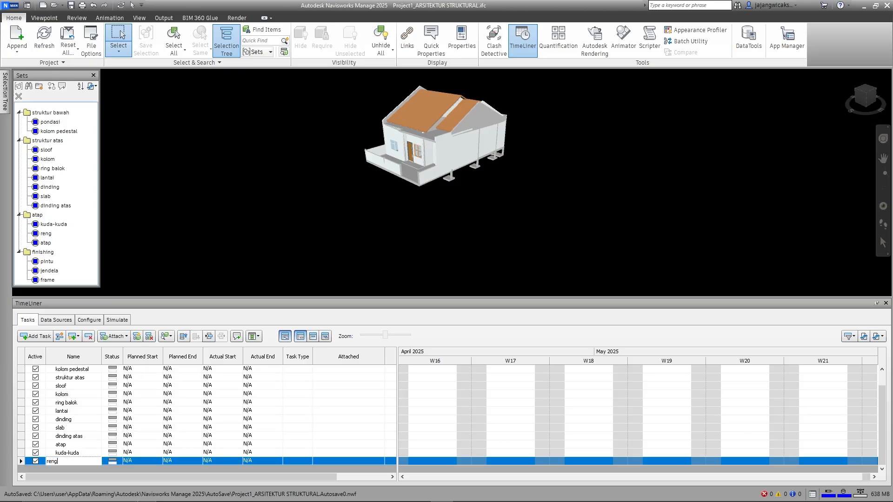
{"action": "key", "text": "Return"}
{"action": "type", "text": "at"}
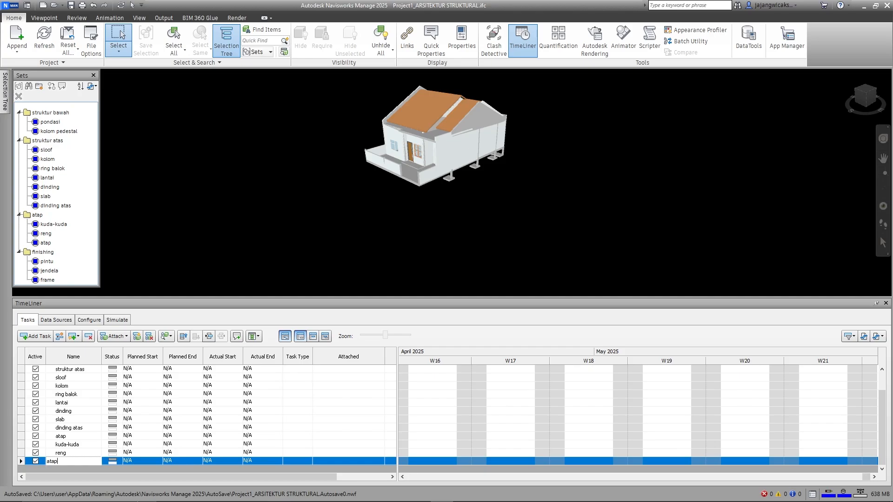
{"action": "type", "text": "ap"}
{"action": "key", "text": "Return"}
Add the tasks "finishing", "pintu" and "jendela" to the end of the task list.
{"action": "type", "text": "f"}
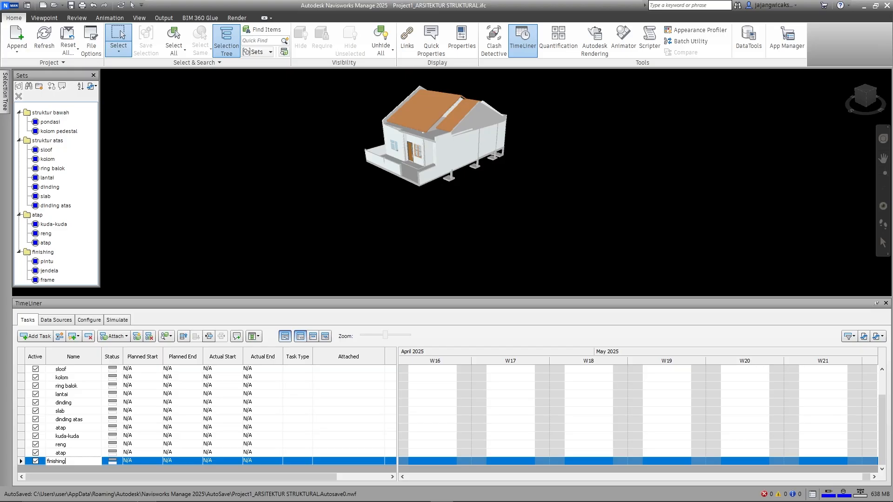
{"action": "type", "text": "inishing"}
{"action": "key", "text": "Return"}
{"action": "type", "text": "pint"}
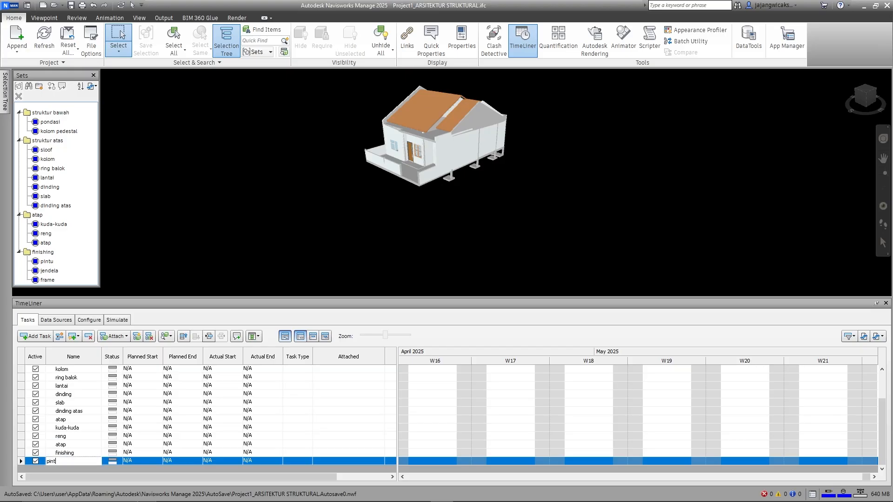
{"action": "type", "text": "u"}
{"action": "key", "text": "Return"}
{"action": "type", "text": "j"}
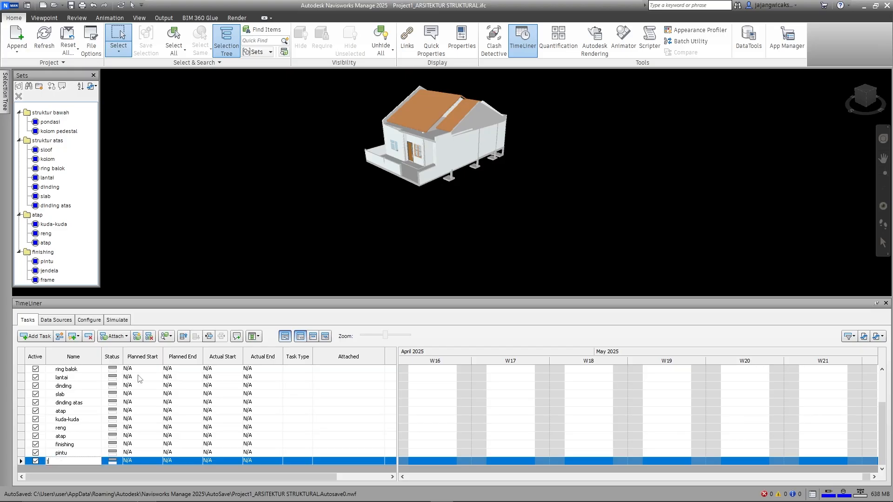
{"action": "type", "text": "endela"}
{"action": "key", "text": "Return"}
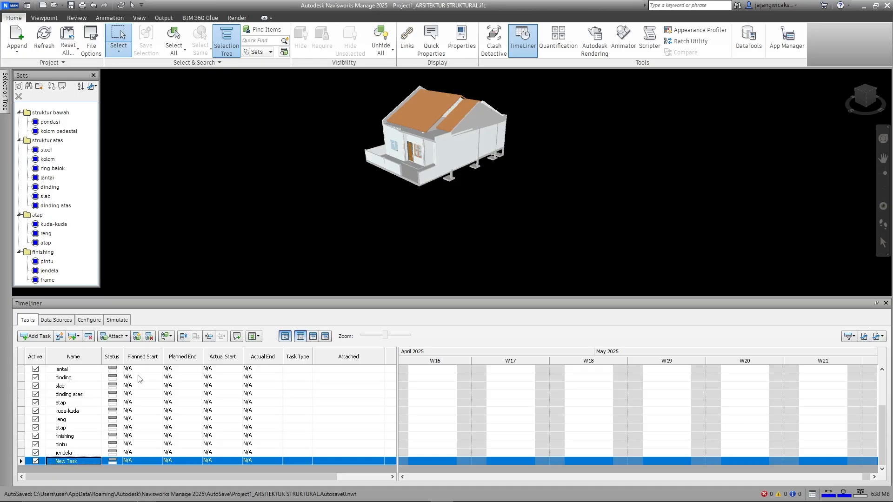
Name the new last task "frame" and discard the extra blank task below it.
{"action": "type", "text": "frame"}
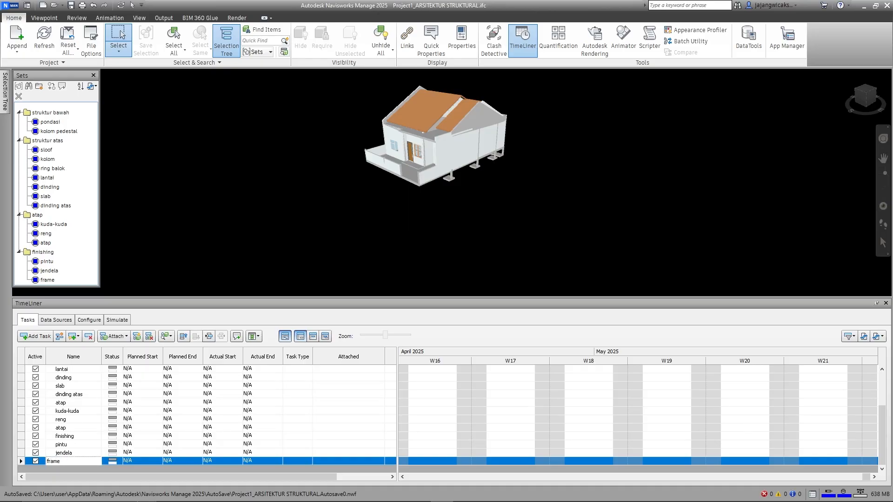
{"action": "key", "text": "Return"}
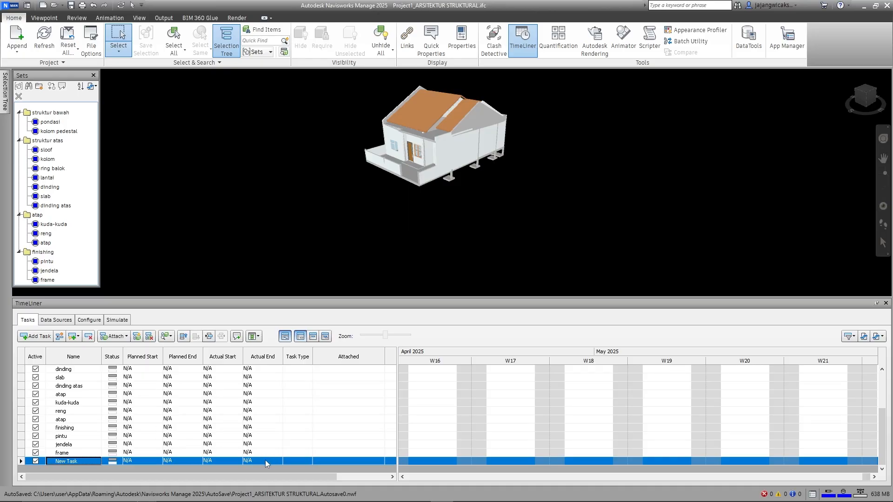
{"action": "key", "text": "Escape"}
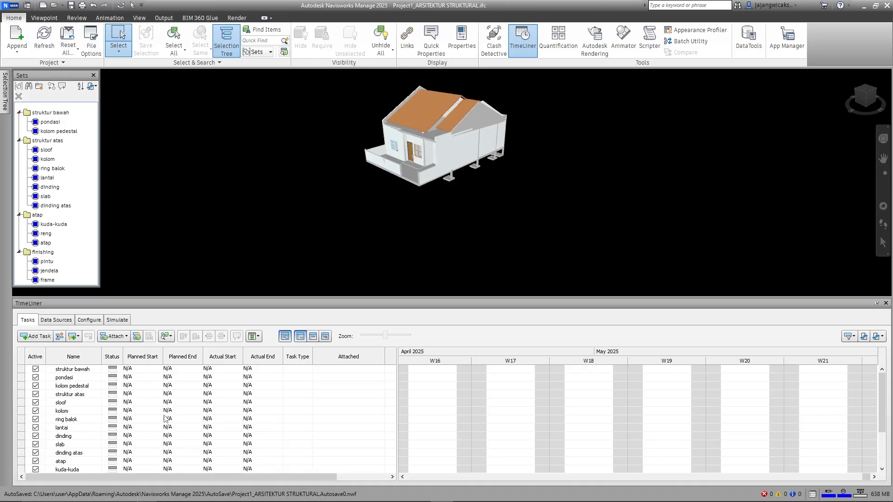
Indent the tasks "pondasi" and "kolom pedestal" so they become subtasks of "struktur bawah".
{"action": "scroll", "coordinate": [154, 413], "scroll_direction": "down", "scroll_amount": 3}
{"action": "scroll", "coordinate": [84, 391], "scroll_direction": "up", "scroll_amount": 3}
{"action": "left_click", "coordinate": [65, 371]}
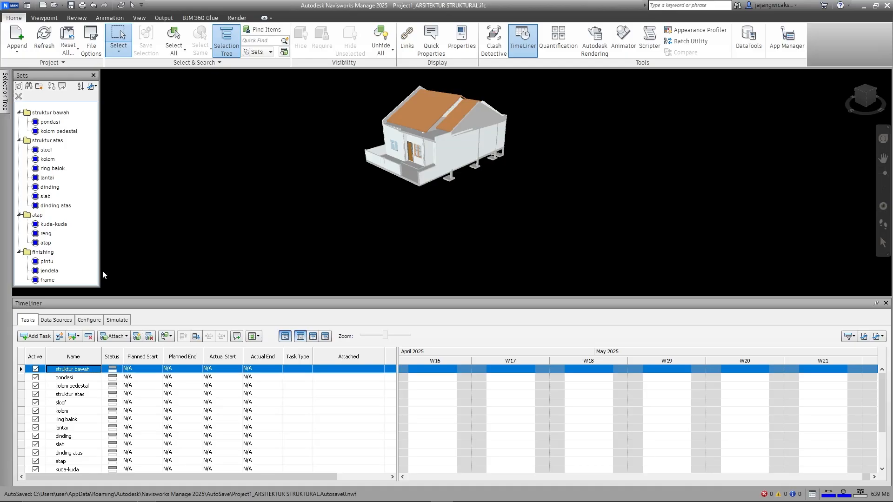
{"action": "left_click", "coordinate": [66, 378]}
{"action": "left_click", "coordinate": [68, 386]}
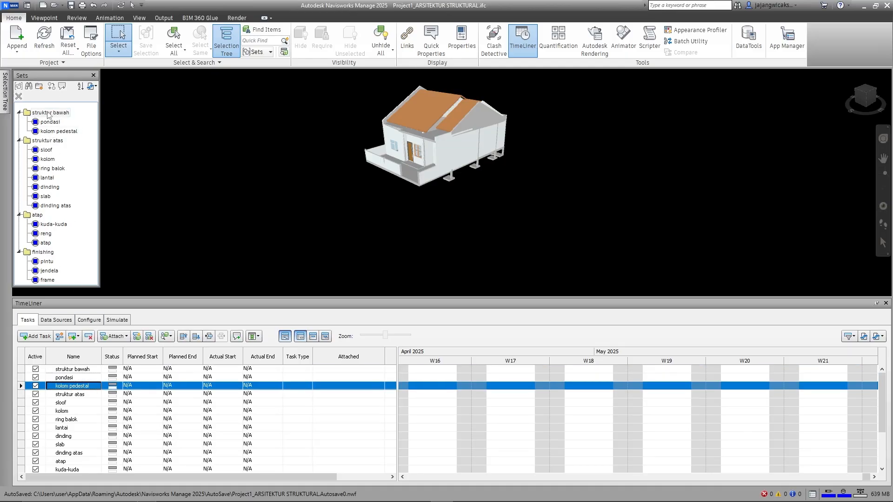
{"action": "left_click", "coordinate": [64, 378], "text": "ctrl"}
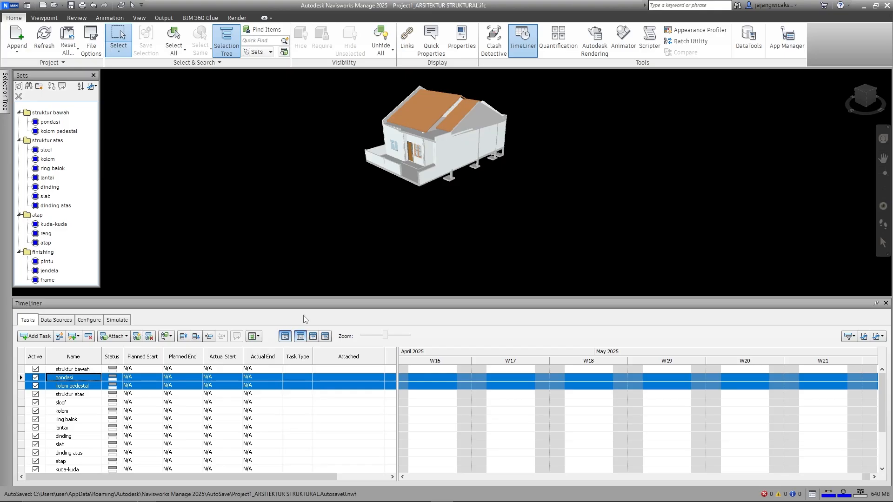
{"action": "left_click", "coordinate": [209, 337]}
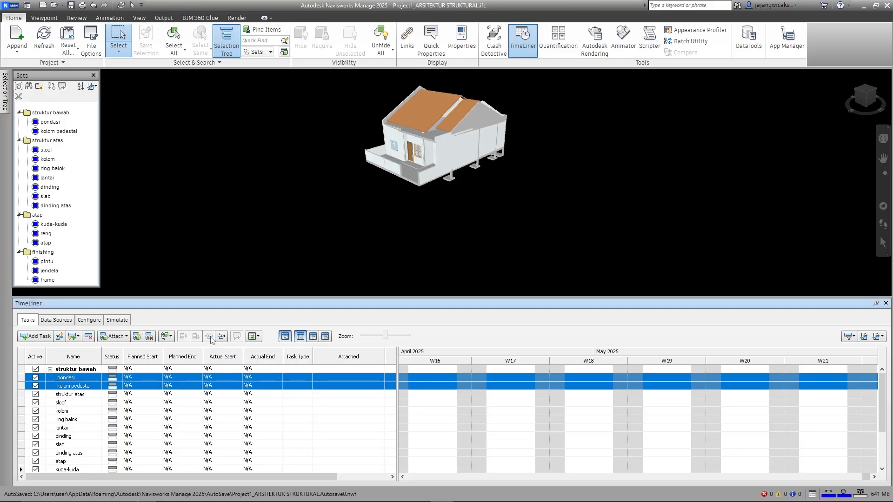
Indent the seven tasks from "sloof" through "dinding atas" so they become subtasks of "struktur atas".
{"action": "left_click", "coordinate": [65, 403]}
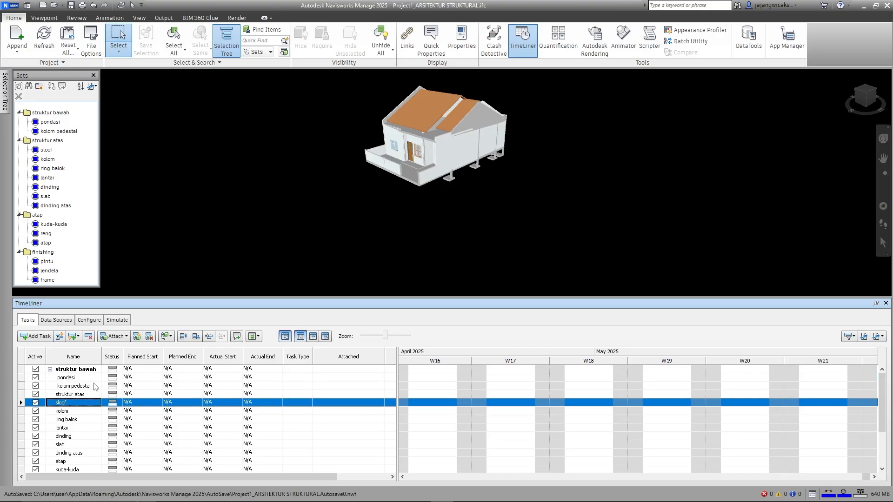
{"action": "key", "text": "shift+Down"}
{"action": "key", "text": "shift+Down"}
{"action": "key", "text": "shift+Down"}
{"action": "key", "text": "shift+Down"}
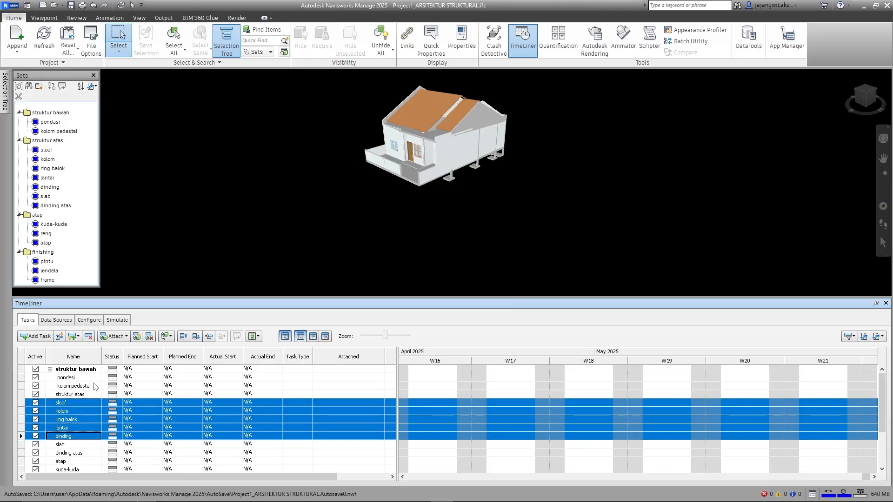
{"action": "key", "text": "shift+Down"}
{"action": "key", "text": "shift+Down"}
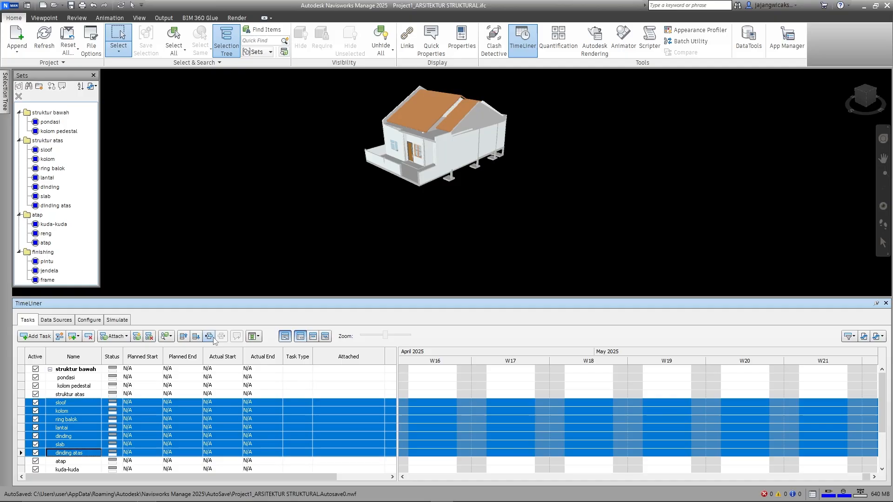
{"action": "left_click", "coordinate": [213, 339]}
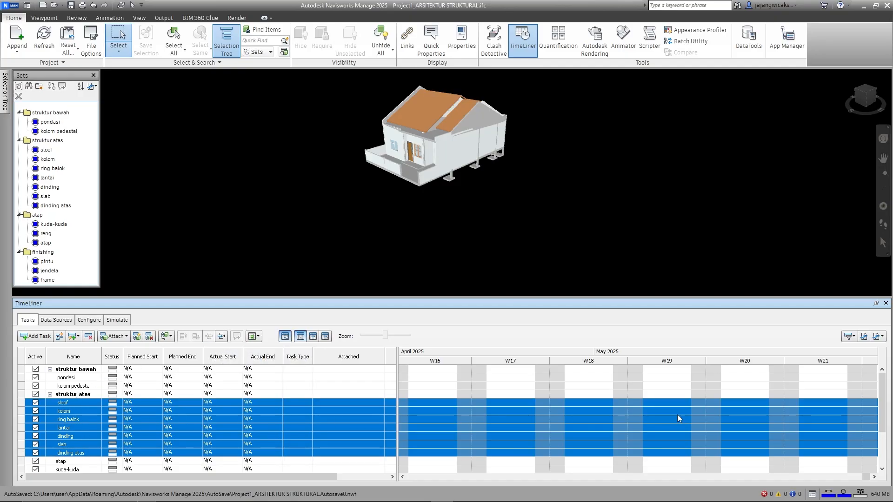
Indent the tasks "kuda-kuda", "reng" and the second "atap" so they become subtasks of the first "atap" task.
{"action": "left_click_drag", "start_coordinate": [881, 397], "coordinate": [881, 426]}
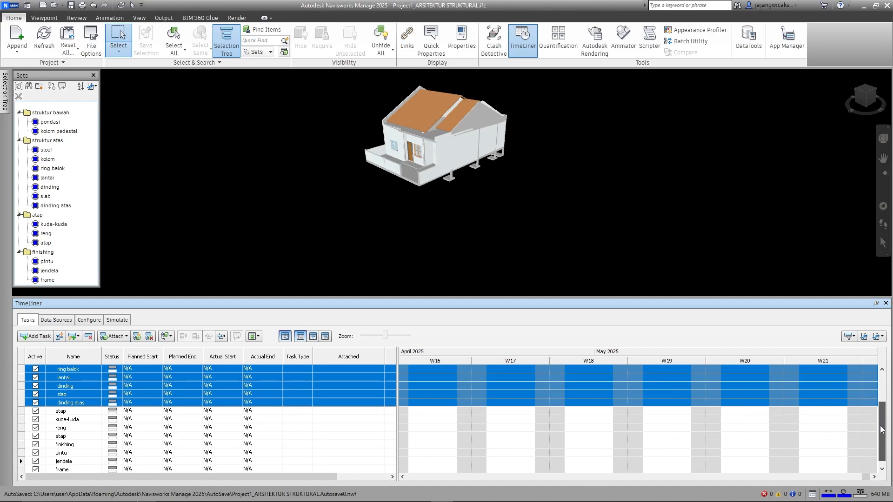
{"action": "left_click", "coordinate": [66, 420]}
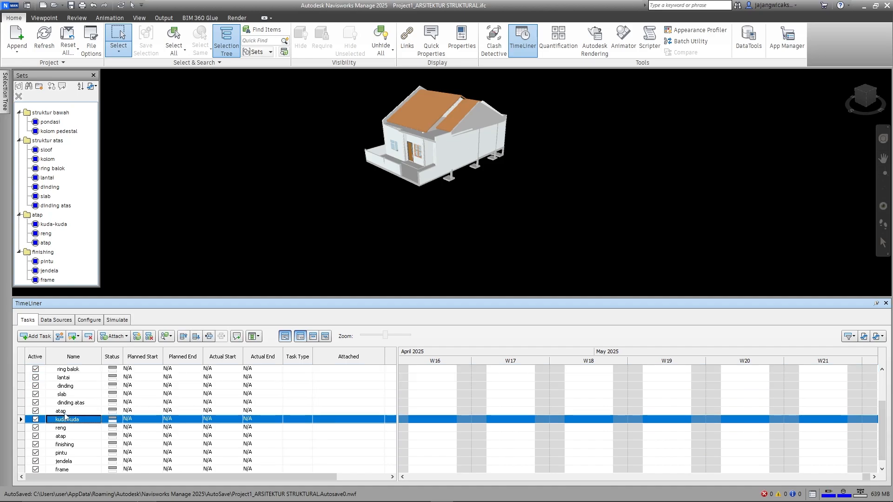
{"action": "key", "text": "shift+Down"}
{"action": "key", "text": "shift+Down"}
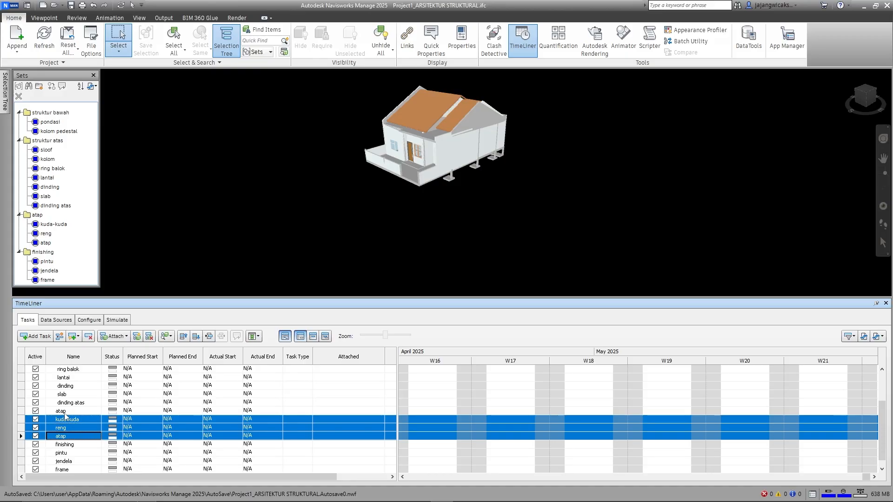
{"action": "left_click", "coordinate": [209, 336]}
Indent the tasks "pintu", "jendela" and "frame" so they become subtasks of "finishing".
{"action": "left_click", "coordinate": [58, 453]}
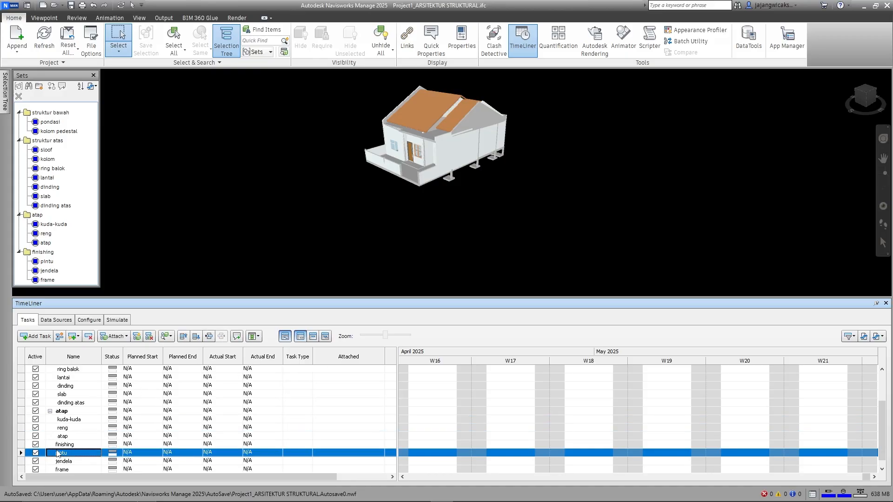
{"action": "key", "text": "shift+Down"}
{"action": "key", "text": "shift+Down"}
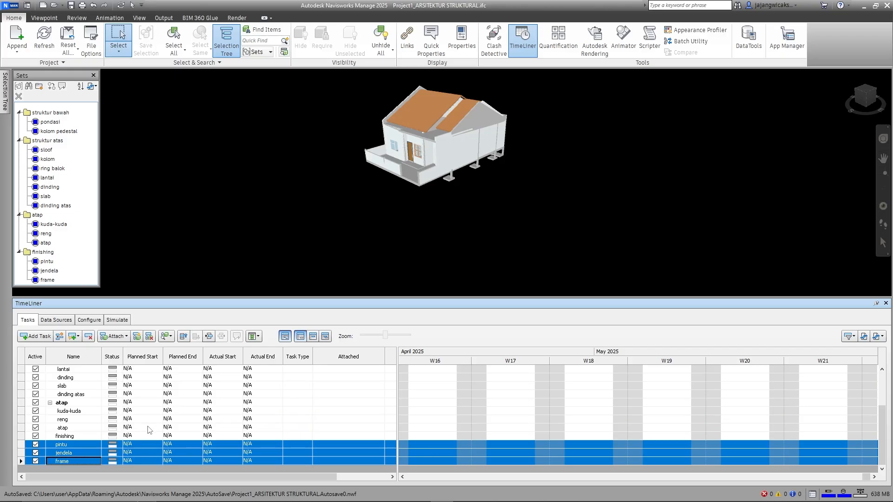
{"action": "left_click", "coordinate": [209, 337]}
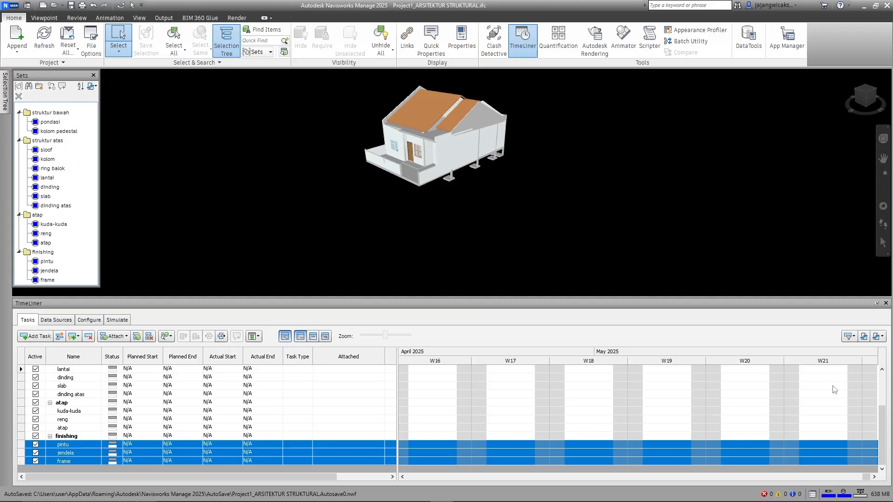
Return to the start of the task list, close the Sets window and enlarge the house in the 3D view.
{"action": "left_click_drag", "start_coordinate": [885, 416], "coordinate": [883, 372]}
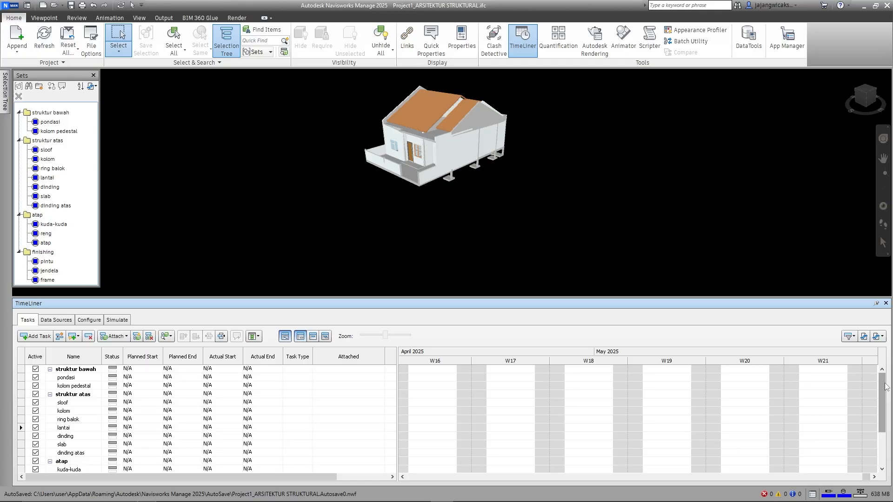
{"action": "mouse_move", "coordinate": [883, 388]}
{"action": "left_mouse_down"}
{"action": "mouse_move", "coordinate": [888, 430]}
{"action": "mouse_move", "coordinate": [890, 367]}
{"action": "mouse_move", "coordinate": [890, 425]}
{"action": "mouse_move", "coordinate": [889, 392]}
{"action": "left_mouse_up"}
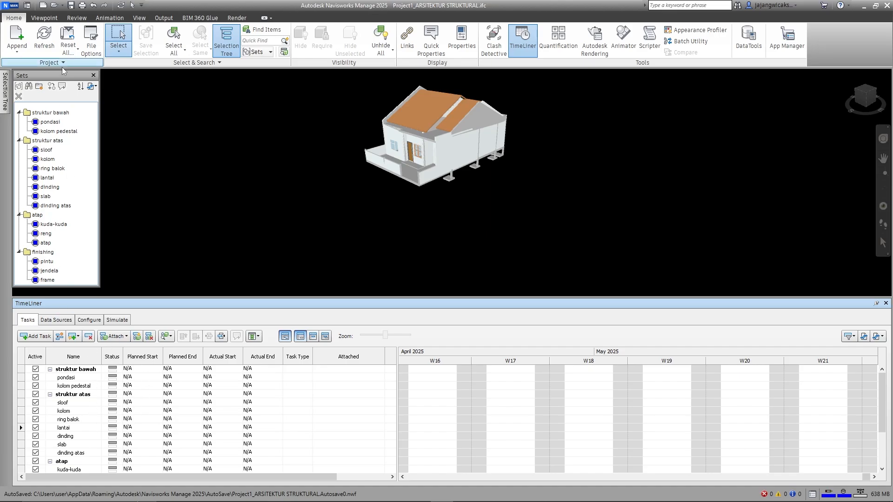
{"action": "left_click", "coordinate": [93, 76]}
{"action": "scroll", "coordinate": [403, 190], "scroll_direction": "down", "scroll_amount": 3}
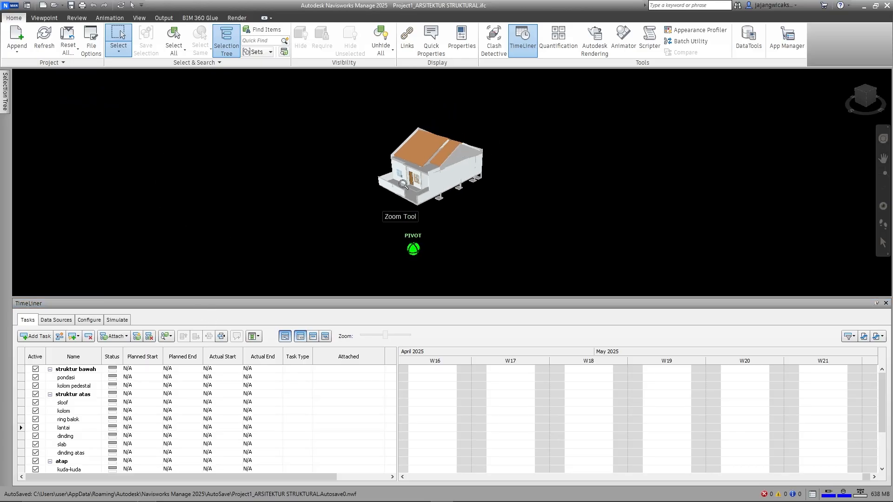
{"action": "scroll", "coordinate": [436, 137], "scroll_direction": "up", "scroll_amount": 4}
{"action": "scroll", "coordinate": [447, 178], "scroll_direction": "down", "scroll_amount": 2}
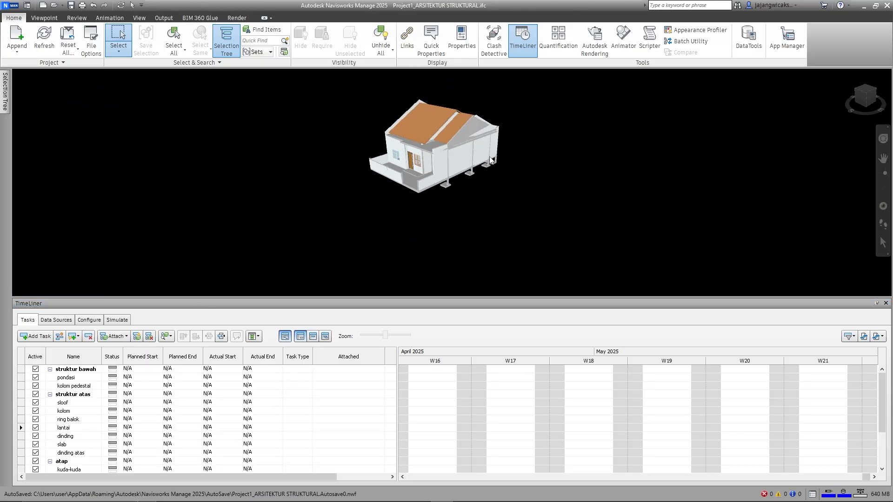
{"action": "scroll", "coordinate": [482, 171], "scroll_direction": "up", "scroll_amount": 4}
{"action": "key", "text": "alt"}
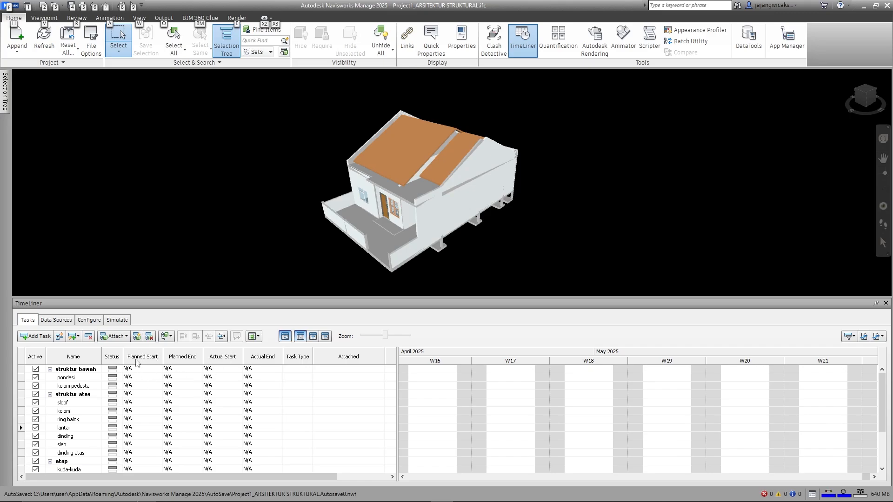
Set the planned dates of "pondasi" to 13/04/2025–20/04/2025 and of "kolom pedestal" to 20/04/2025–27/04/2025.
{"action": "left_click", "coordinate": [132, 378]}
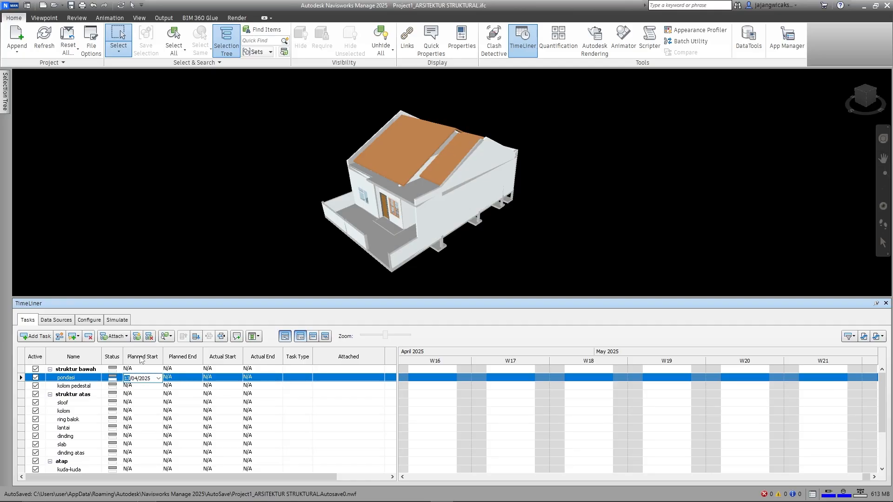
{"action": "left_click", "coordinate": [172, 378]}
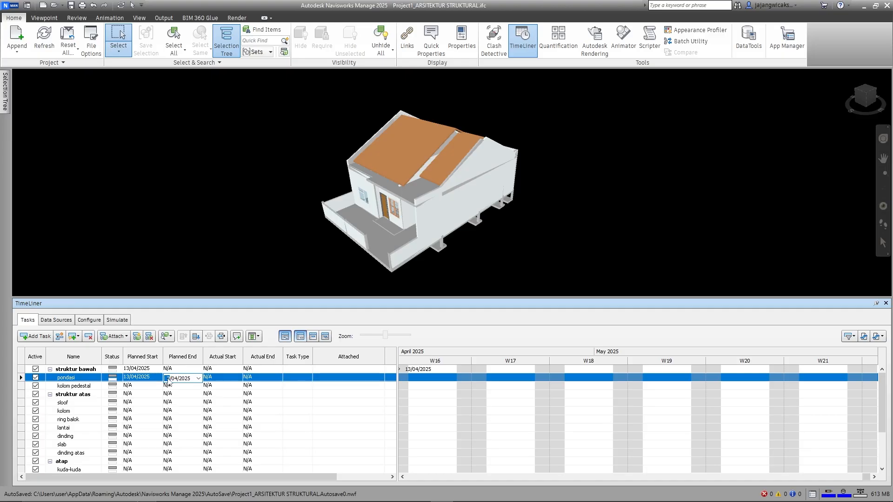
{"action": "left_click", "coordinate": [128, 387]}
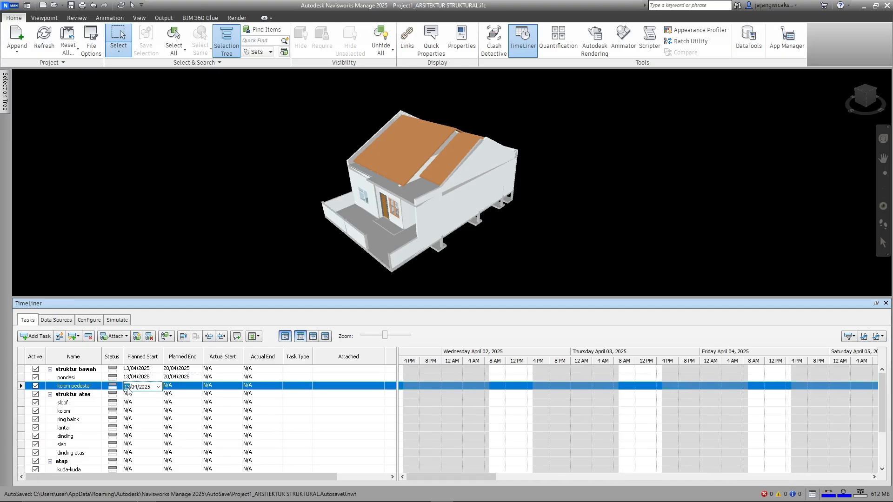
{"action": "left_click", "coordinate": [172, 387]}
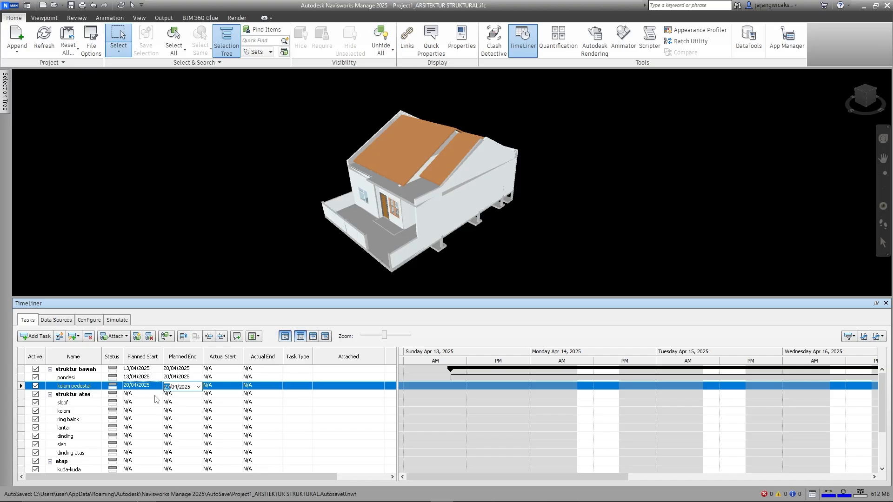
Set the "sloof" task's planned start to 27/04/2025 and planned end to 04/05/2025, consulting the May 2025 system calendar.
{"action": "left_click", "coordinate": [132, 404]}
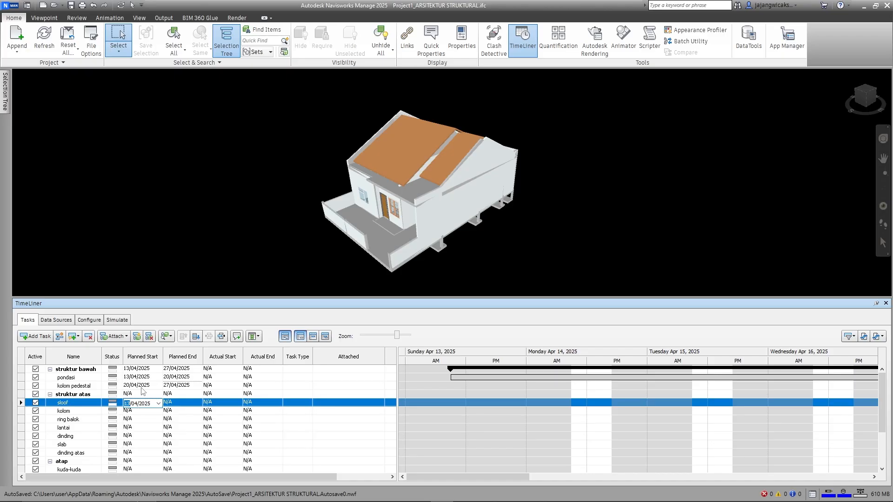
{"action": "left_click", "coordinate": [172, 403]}
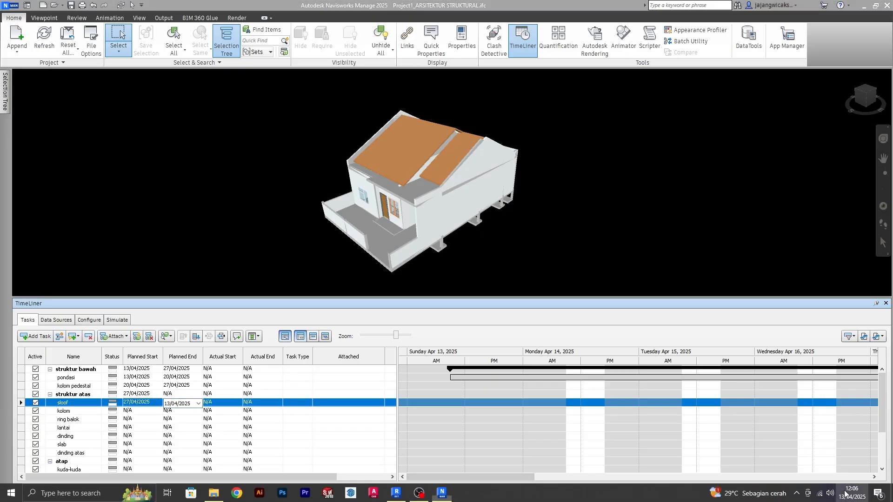
{"action": "left_click", "coordinate": [852, 494]}
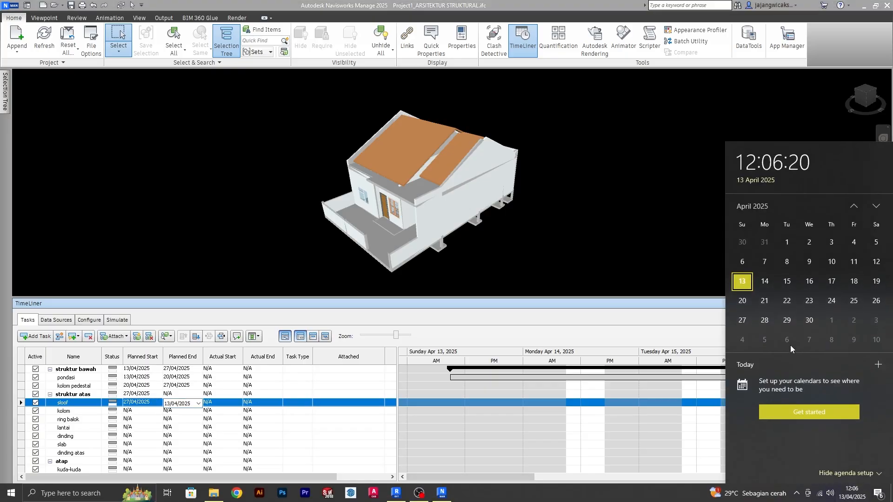
{"action": "left_click", "coordinate": [876, 206]}
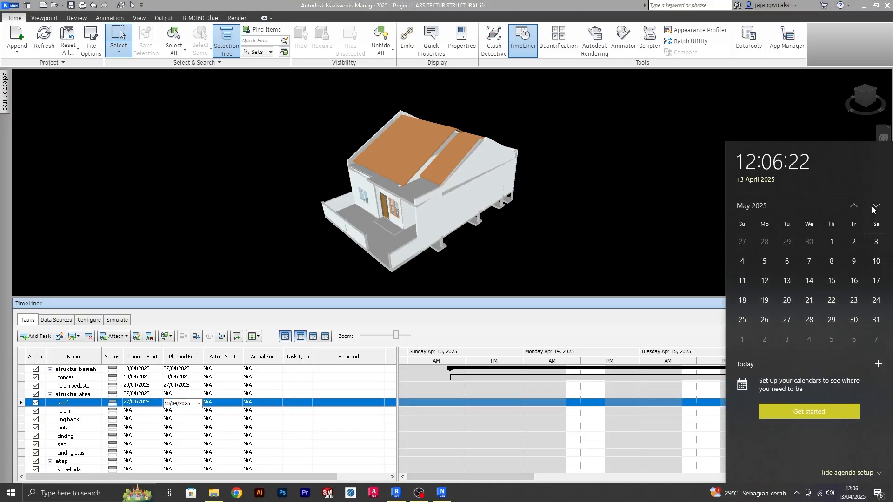
{"action": "left_click", "coordinate": [166, 404]}
{"action": "type", "text": "04"}
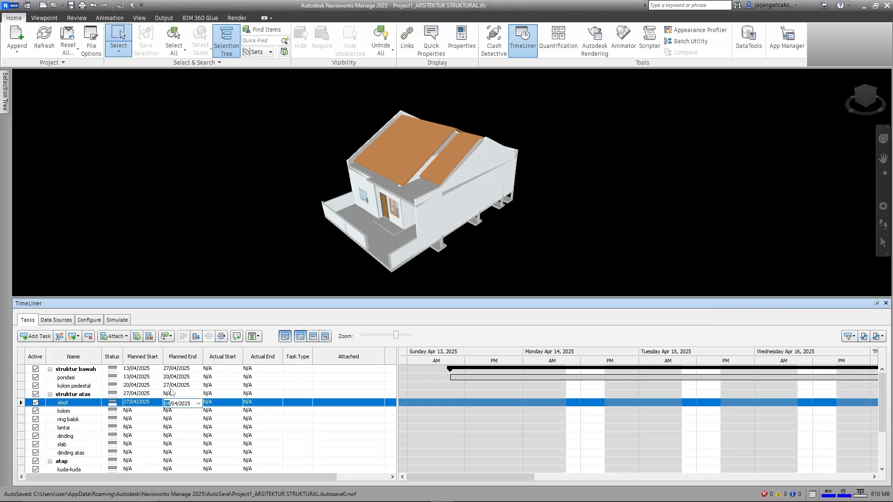
{"action": "left_click", "coordinate": [175, 404]}
Set the "kolom" task's planned start to 04/05/2025 and planned end to 11/05/2025, consulting the May 2025 system calendar.
{"action": "left_click", "coordinate": [125, 412]}
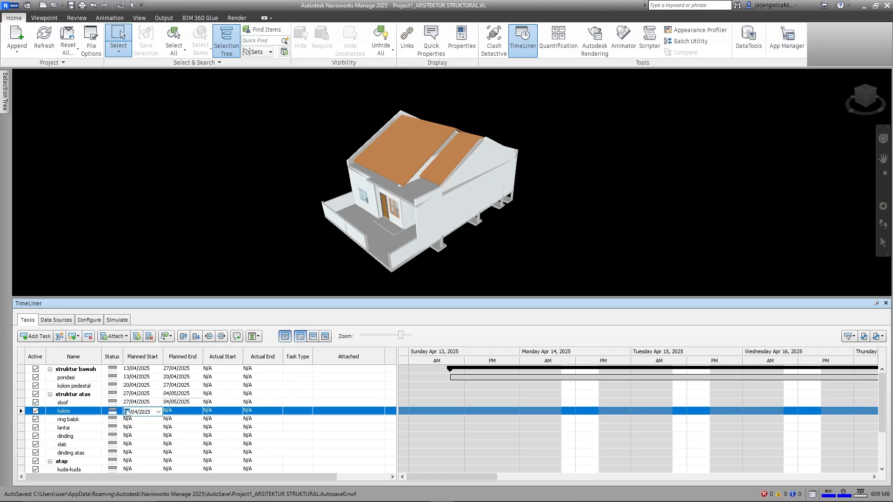
{"action": "left_click", "coordinate": [134, 412]}
{"action": "type", "text": "04"}
{"action": "left_click", "coordinate": [180, 412]}
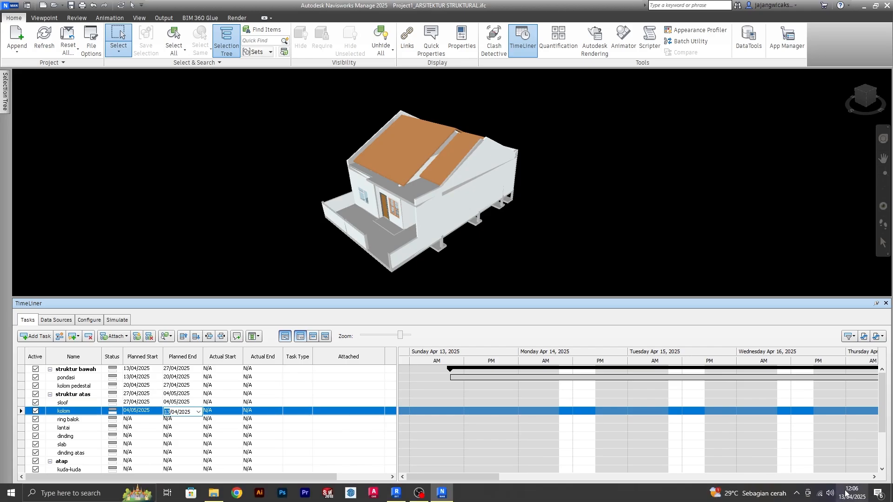
{"action": "left_click", "coordinate": [852, 494]}
{"action": "left_click", "coordinate": [877, 206]}
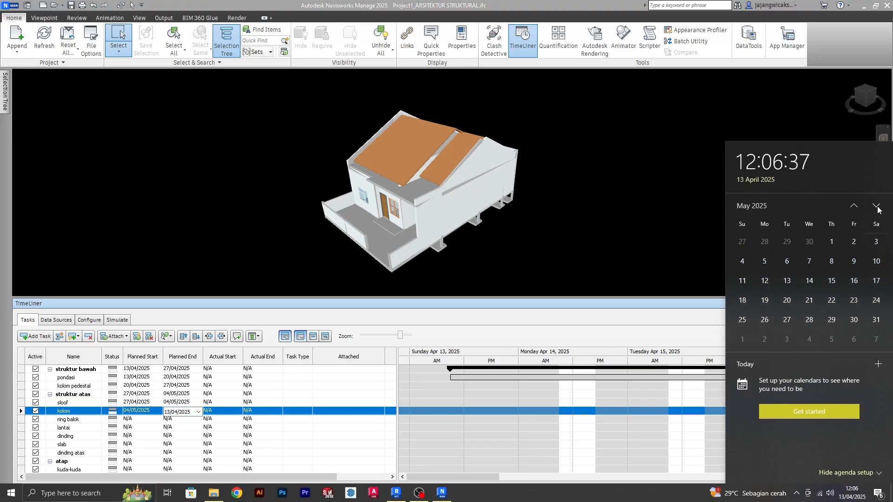
{"action": "left_click", "coordinate": [168, 412]}
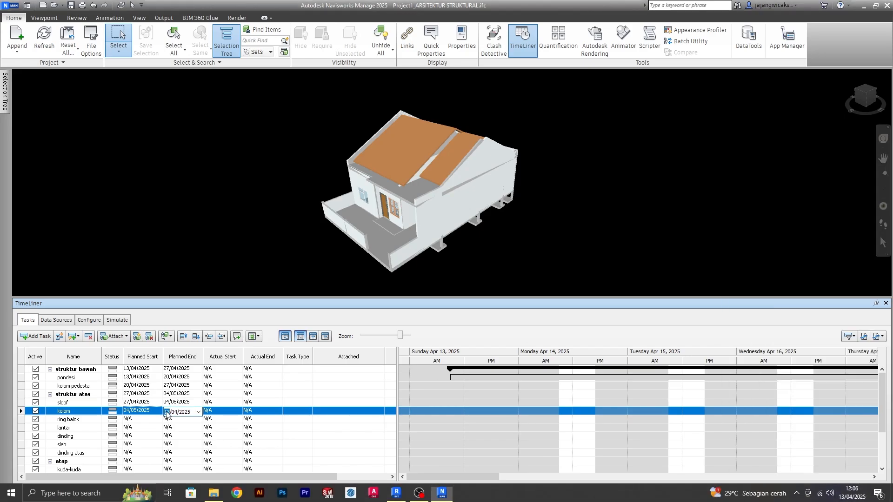
{"action": "type", "text": "1/0"}
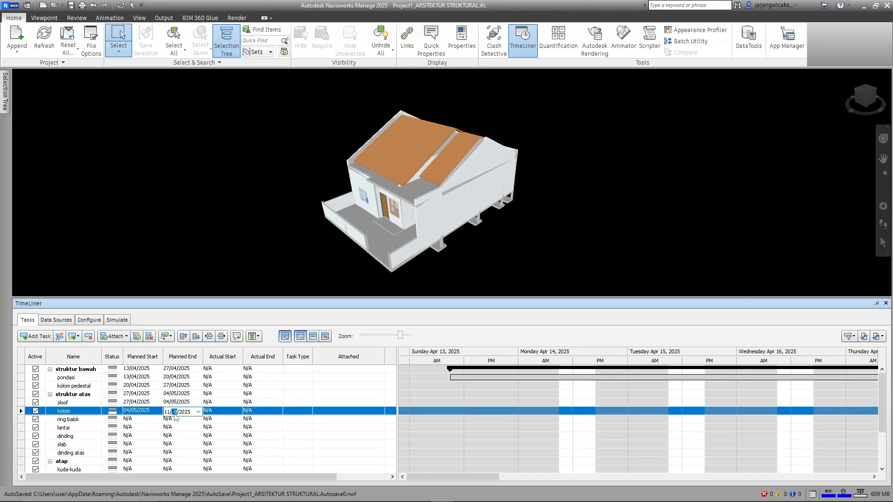
Set the "ring balok" task's planned start to 11/05/2025 and planned end to 18/05/2025, checking the May 2025 system calendar.
{"action": "left_click", "coordinate": [129, 421]}
{"action": "type", "text": "1105"}
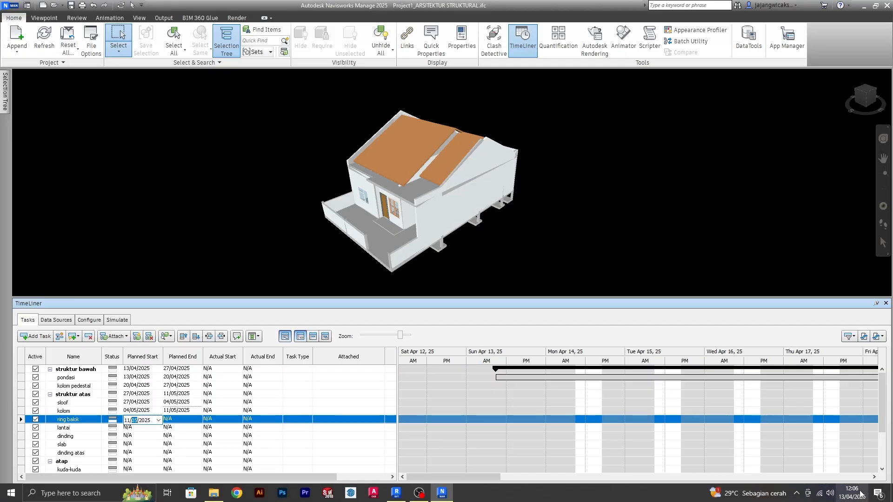
{"action": "left_click", "coordinate": [858, 494]}
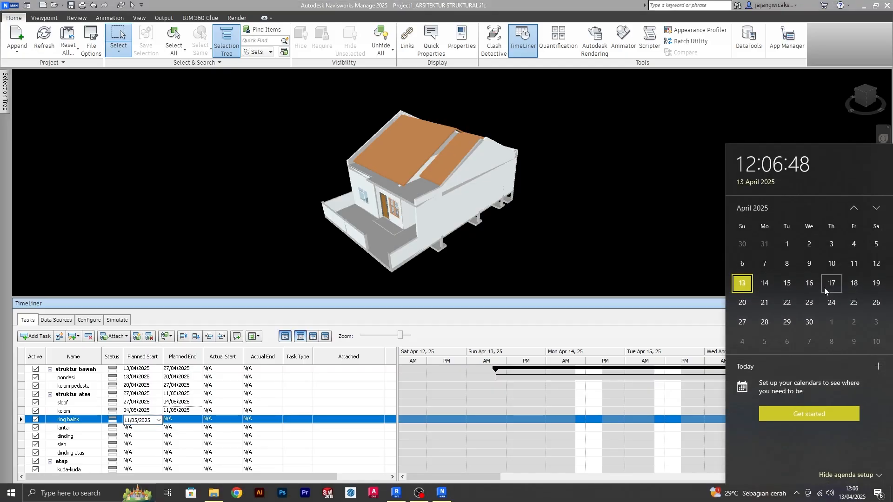
{"action": "left_click", "coordinate": [876, 207]}
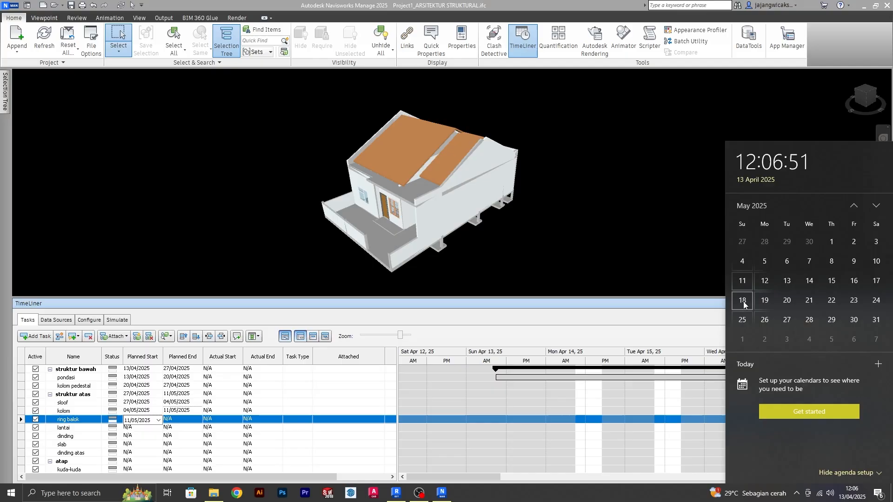
{"action": "left_click", "coordinate": [182, 418]}
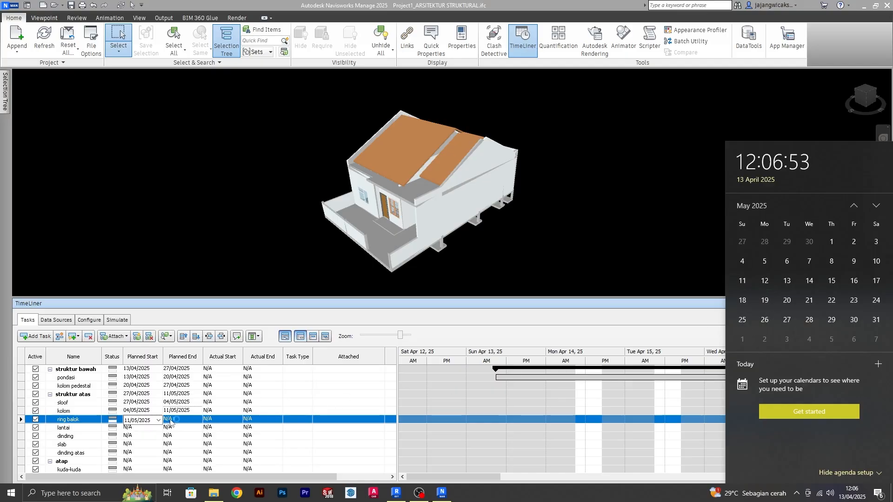
{"action": "type", "text": "1"}
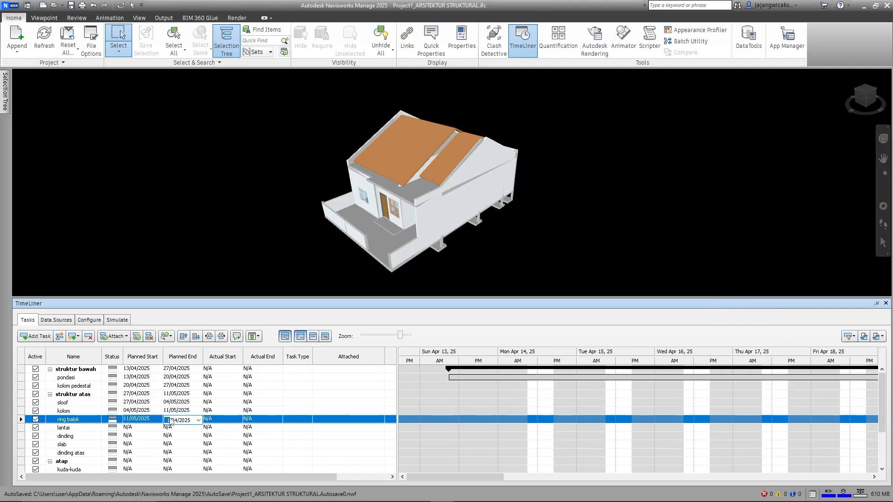
{"action": "type", "text": "8"}
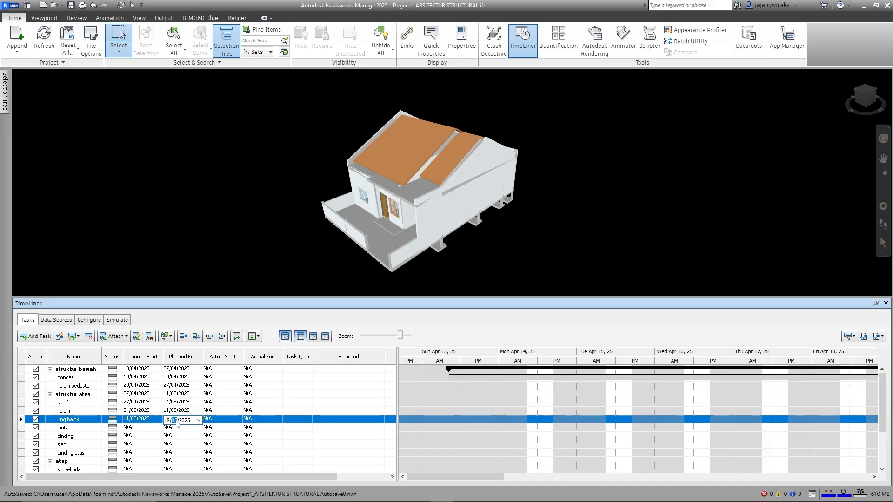
Set the "lantai" task's planned start to 18/05/2025 and planned end to 25/05/2025, consulting the May 2025 system calendar.
{"action": "left_click", "coordinate": [129, 431]}
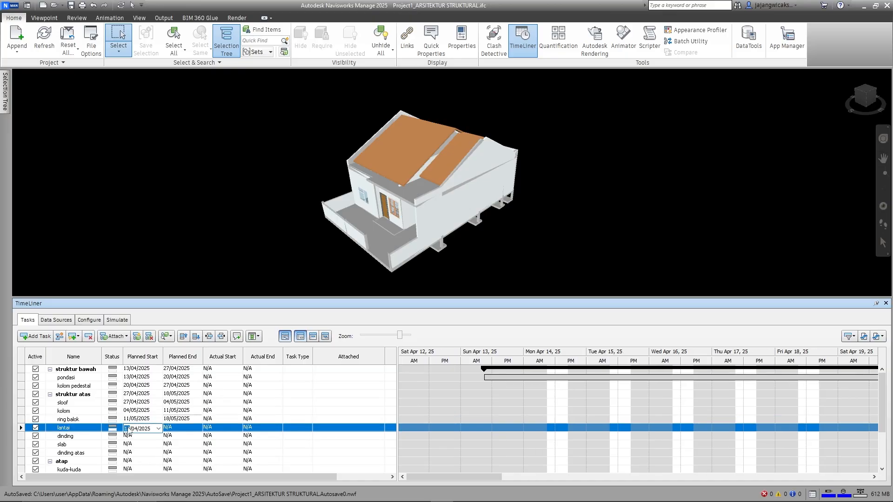
{"action": "type", "text": "18"}
{"action": "left_click", "coordinate": [853, 494]}
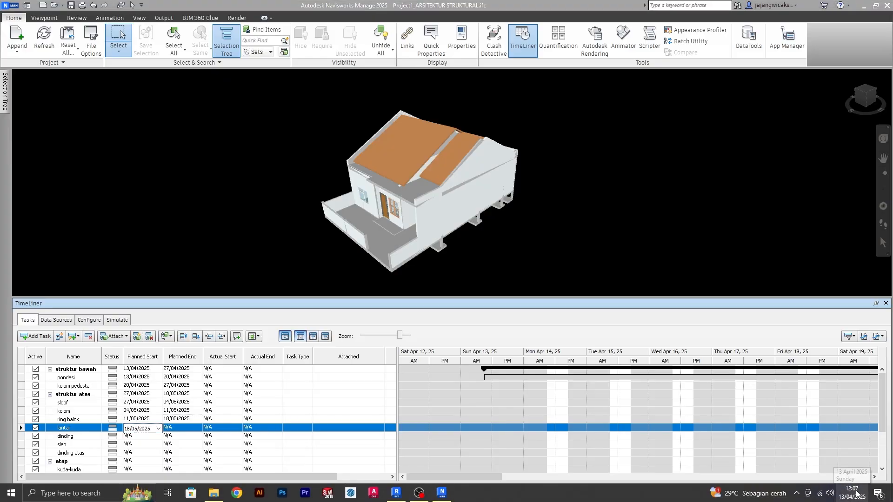
{"action": "left_click", "coordinate": [877, 206]}
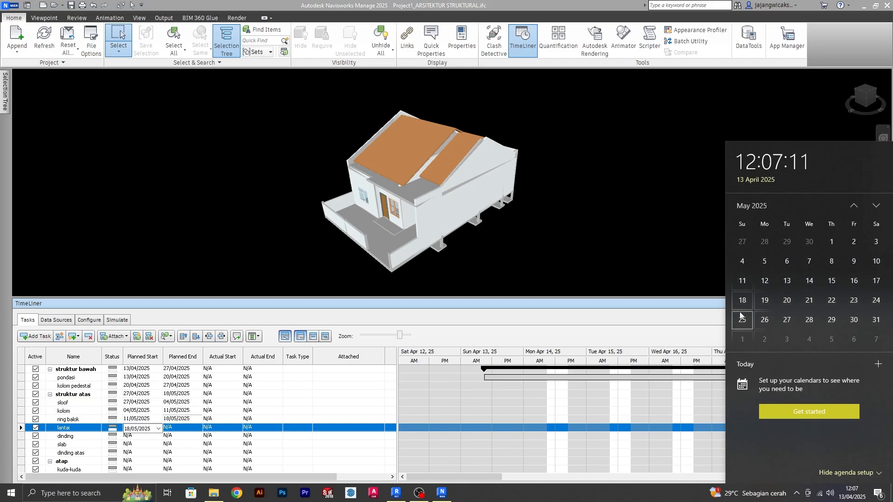
{"action": "left_click", "coordinate": [169, 433]}
{"action": "type", "text": "25/05/2025"}
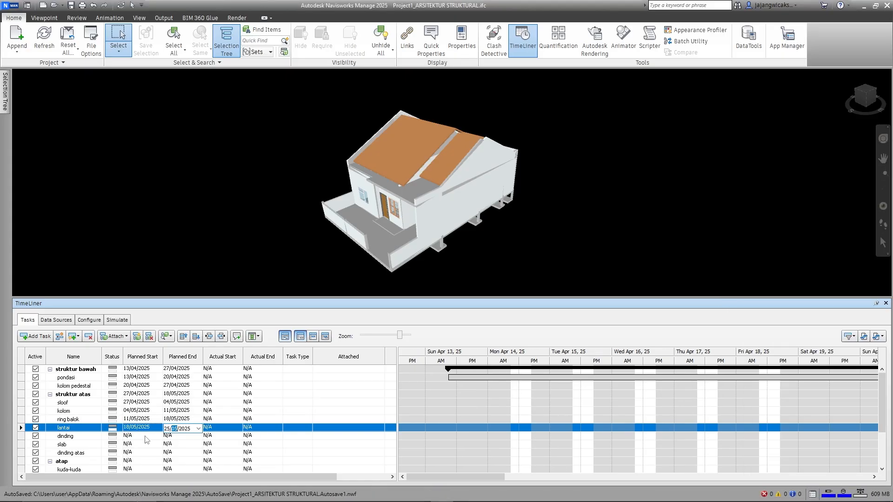
Set the "dinding" task's planned start to 25/05/2025 and planned end to 01/06/2025, consulting the May and June 2025 system calendar.
{"action": "left_click", "coordinate": [130, 438]}
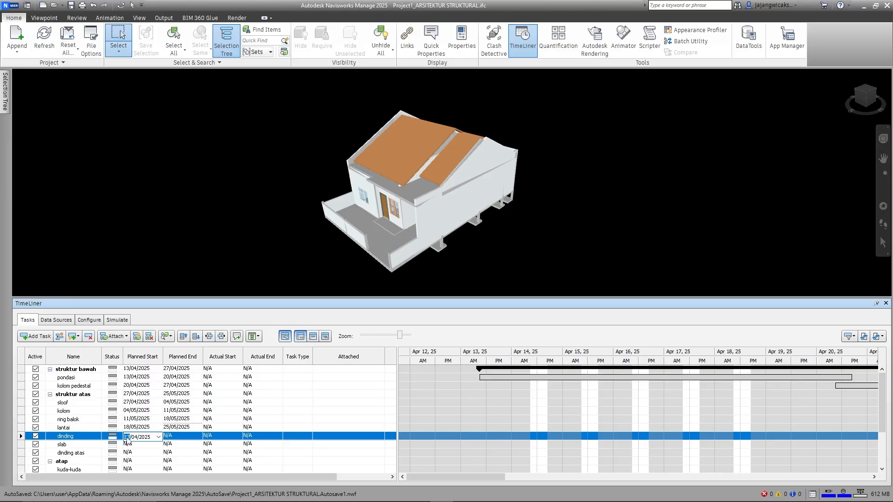
{"action": "left_click", "coordinate": [136, 439]}
{"action": "type", "text": "05"}
{"action": "left_click", "coordinate": [173, 438]}
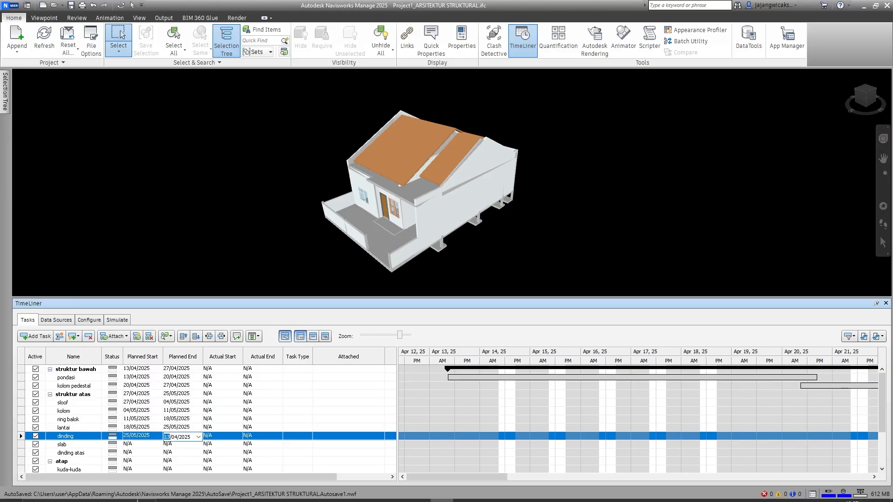
{"action": "left_click", "coordinate": [847, 494]}
{"action": "left_click", "coordinate": [877, 206]}
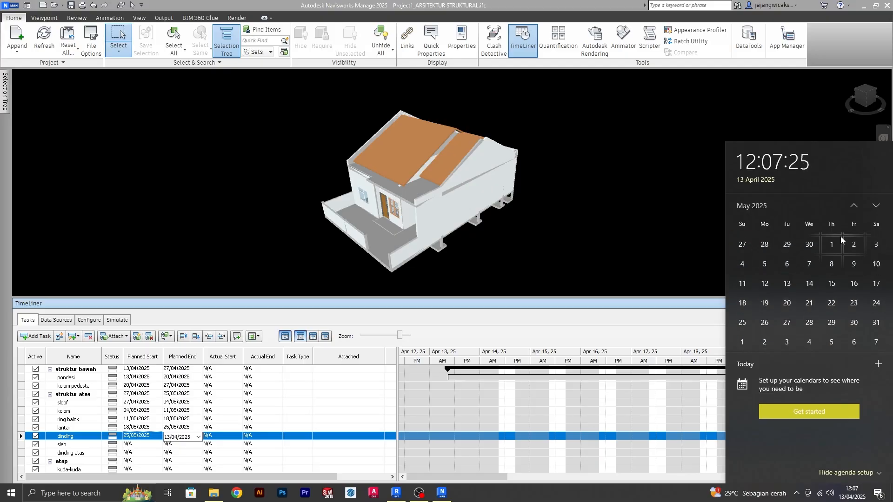
{"action": "left_click", "coordinate": [876, 206]}
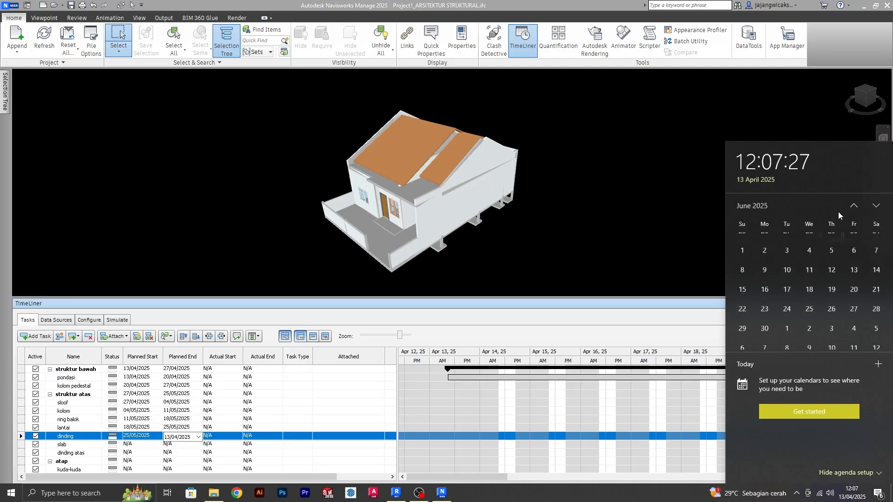
{"action": "left_click", "coordinate": [171, 437]}
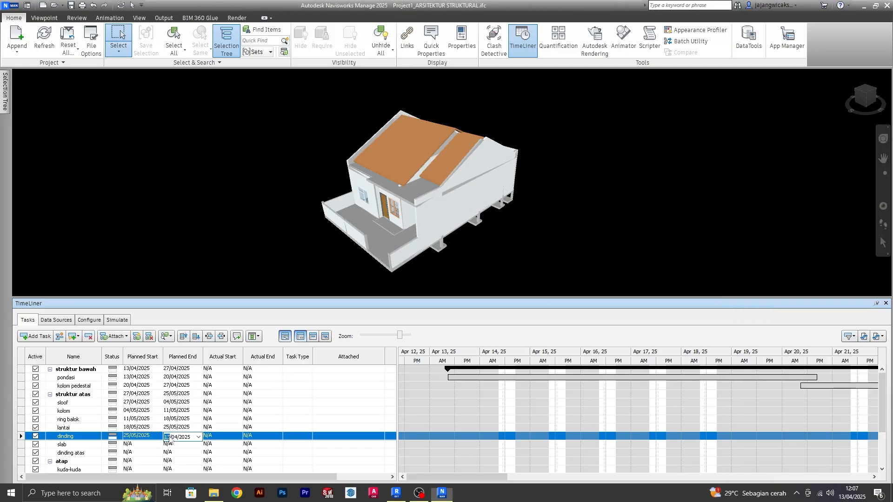
{"action": "type", "text": "01"}
{"action": "left_click", "coordinate": [175, 438]}
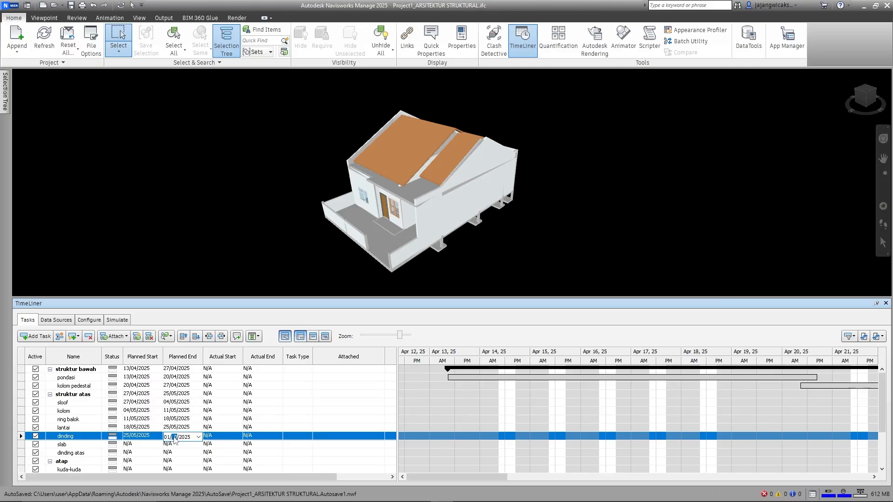
{"action": "type", "text": "06"}
Set the "slab" task's planned start to 01/06/2025 and planned end to 08/06/2025, consulting the June 2025 system calendar.
{"action": "left_click", "coordinate": [133, 446]}
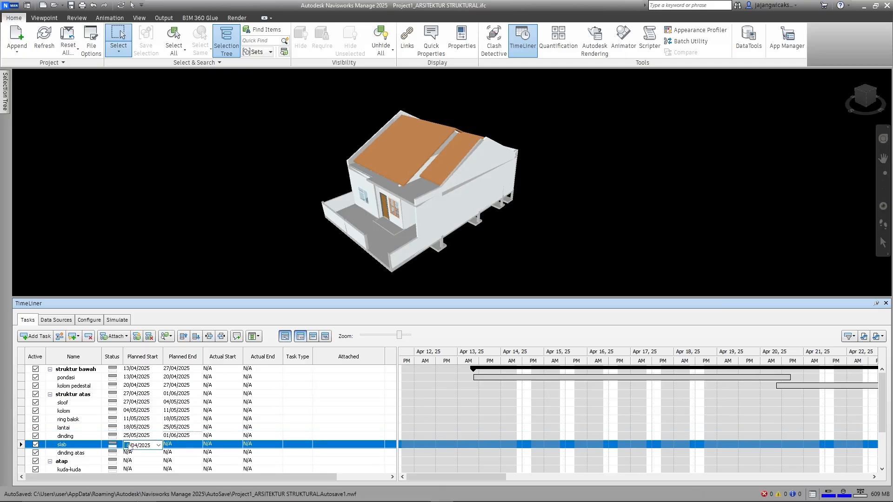
{"action": "type", "text": "01"}
{"action": "left_click", "coordinate": [134, 446]}
{"action": "type", "text": "06"}
{"action": "left_click", "coordinate": [177, 445]}
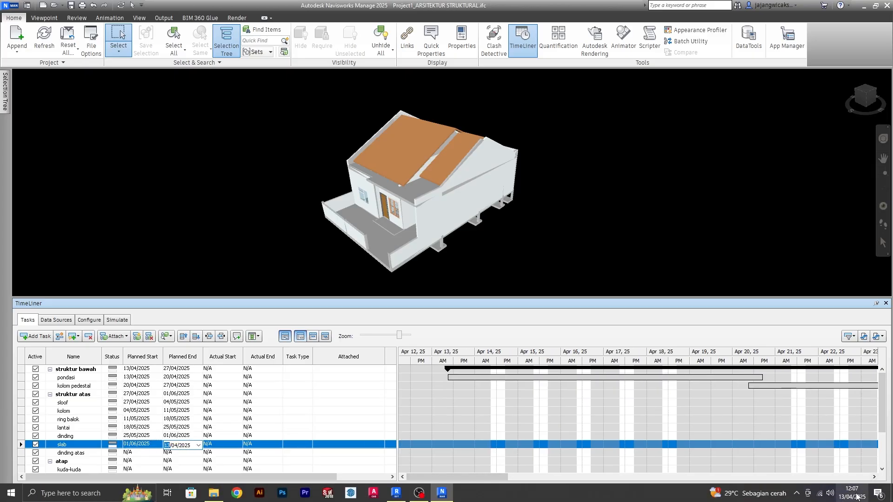
{"action": "left_click", "coordinate": [852, 494]}
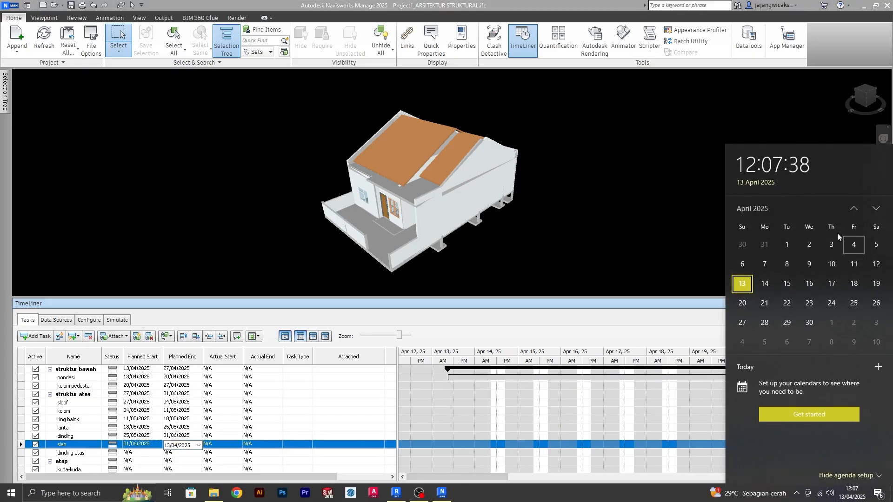
{"action": "left_click", "coordinate": [876, 207]}
{"action": "left_click", "coordinate": [876, 207]}
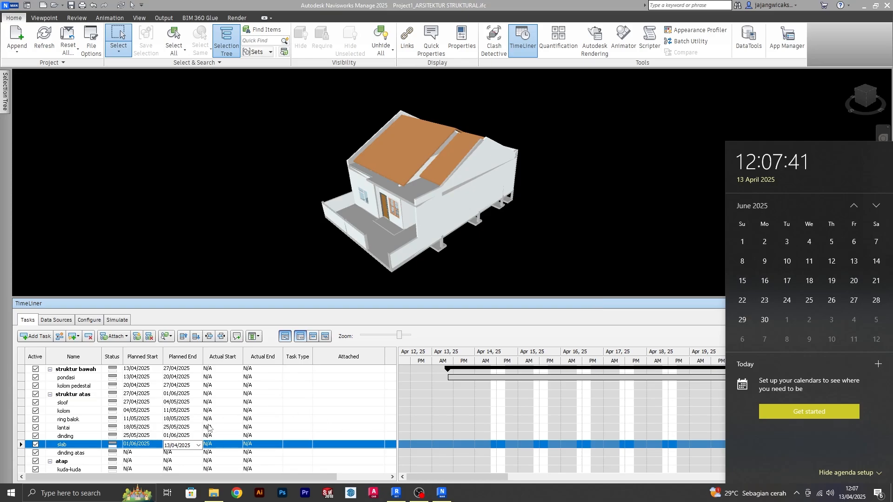
{"action": "left_click", "coordinate": [166, 446]}
{"action": "type", "text": "08"}
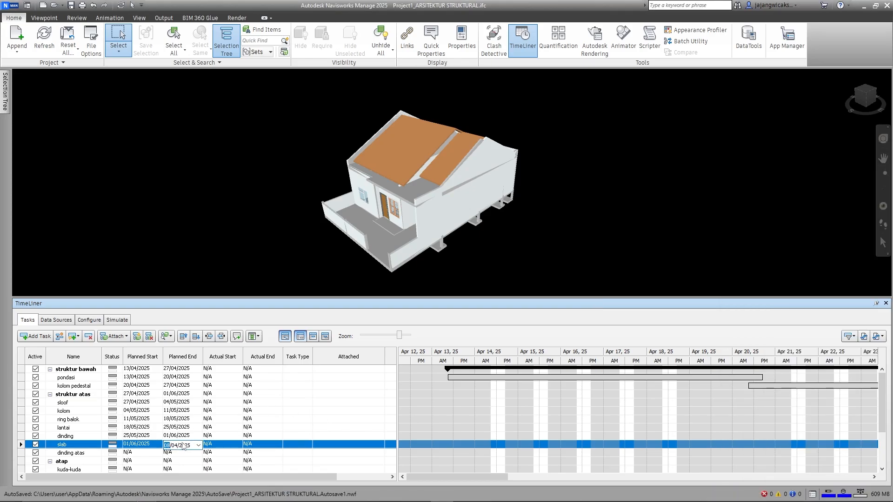
{"action": "left_click", "coordinate": [174, 446]}
{"action": "type", "text": "06"}
Set the "dinding atas" task's planned start to 15/06/2025 and planned end to 22/06/2025.
{"action": "left_click", "coordinate": [127, 454]}
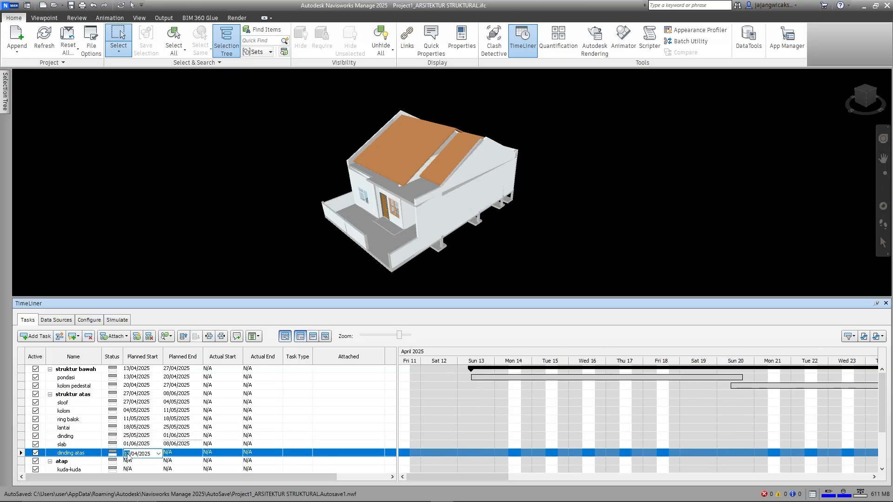
{"action": "type", "text": "15"}
{"action": "left_click", "coordinate": [134, 455]}
{"action": "type", "text": "06"}
{"action": "left_click", "coordinate": [168, 454]}
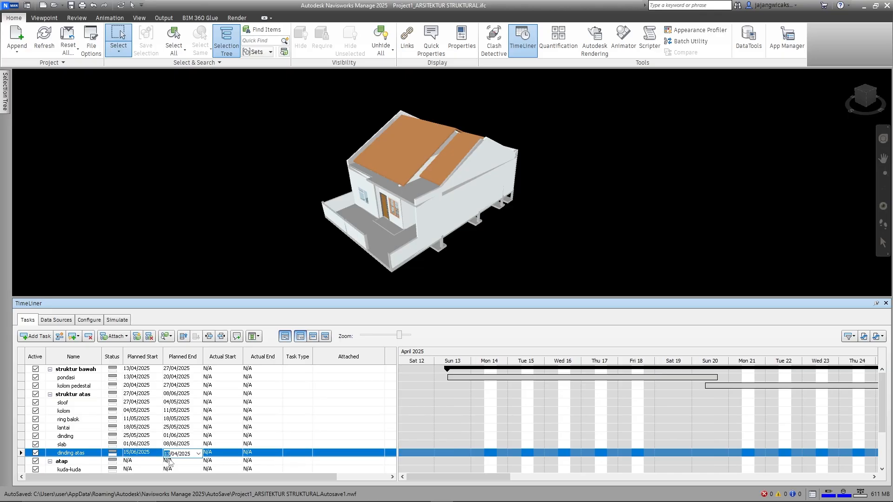
{"action": "type", "text": "22"}
{"action": "left_click", "coordinate": [173, 454]}
{"action": "type", "text": "06"}
Set the planned dates of the "kuda-kuda" task under "atap" to 22/06/2025–29/06/2025.
{"action": "left_click", "coordinate": [130, 470]}
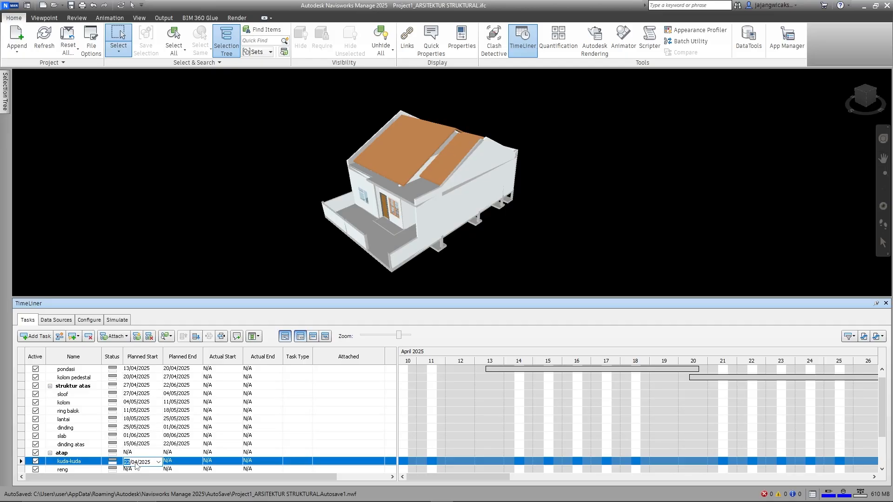
{"action": "left_click", "coordinate": [135, 462]}
{"action": "type", "text": "06"}
{"action": "left_click", "coordinate": [176, 463]}
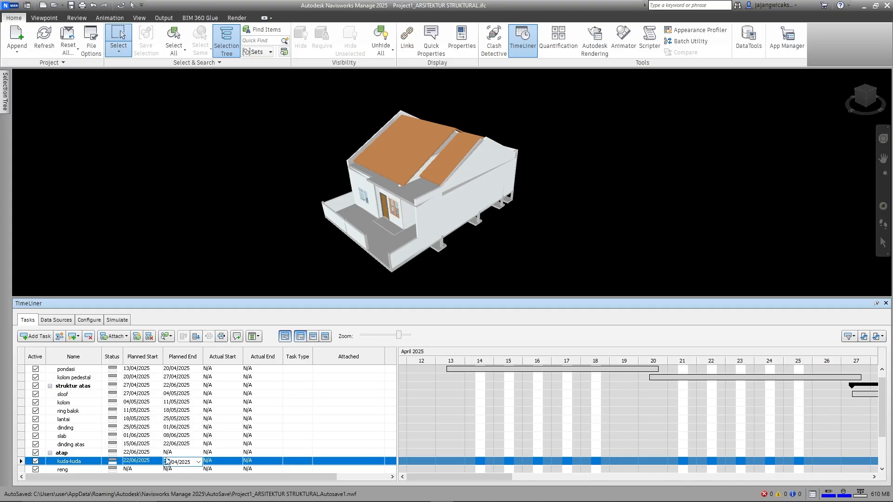
{"action": "left_click", "coordinate": [175, 463]}
{"action": "type", "text": "06"}
Set the "reng" task's planned start to 29/06/2025 and planned end to 06/07/2025, consulting the June 2025 system calendar.
{"action": "left_click", "coordinate": [135, 470]}
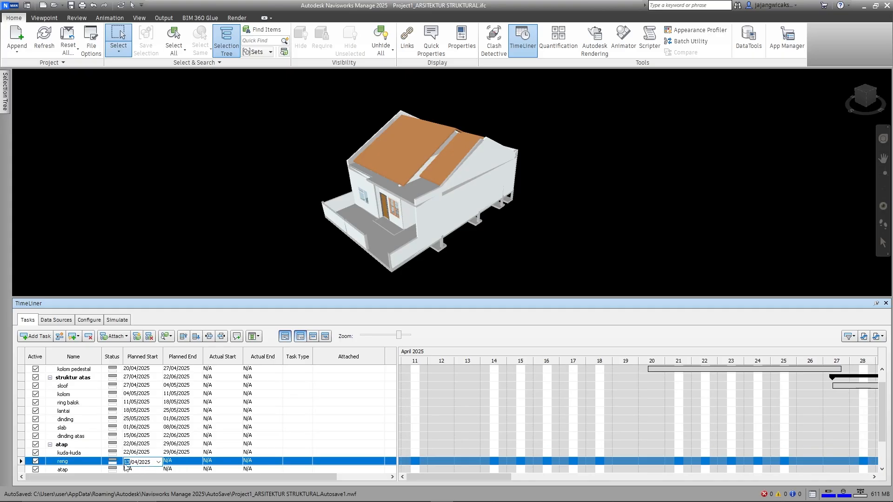
{"action": "type", "text": "29/06"}
{"action": "key", "text": "Tab"}
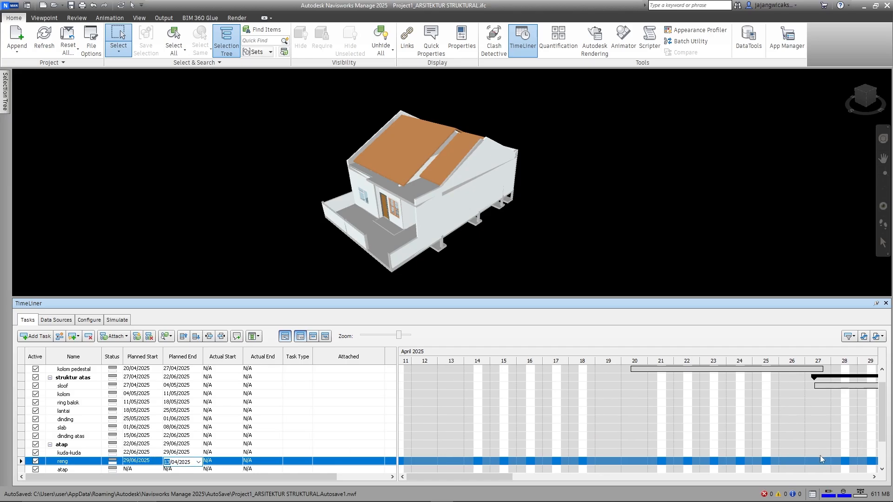
{"action": "left_click", "coordinate": [859, 497]}
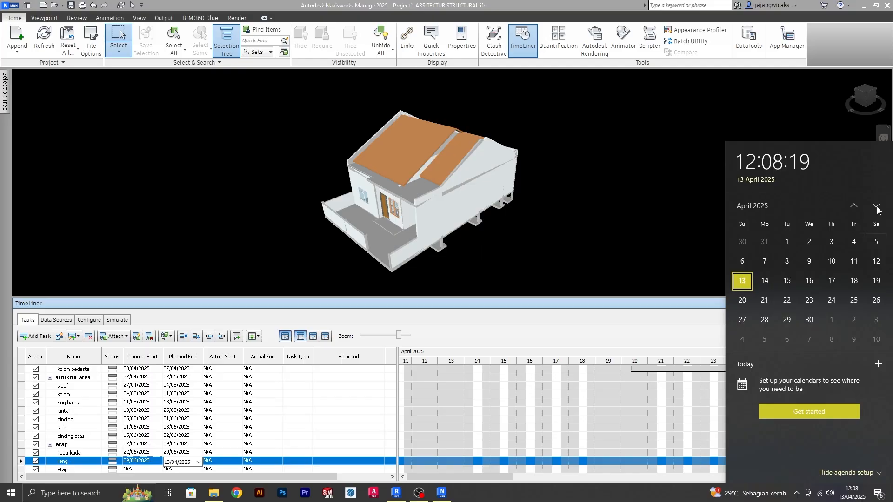
{"action": "left_click", "coordinate": [877, 207]}
{"action": "left_click", "coordinate": [876, 207]}
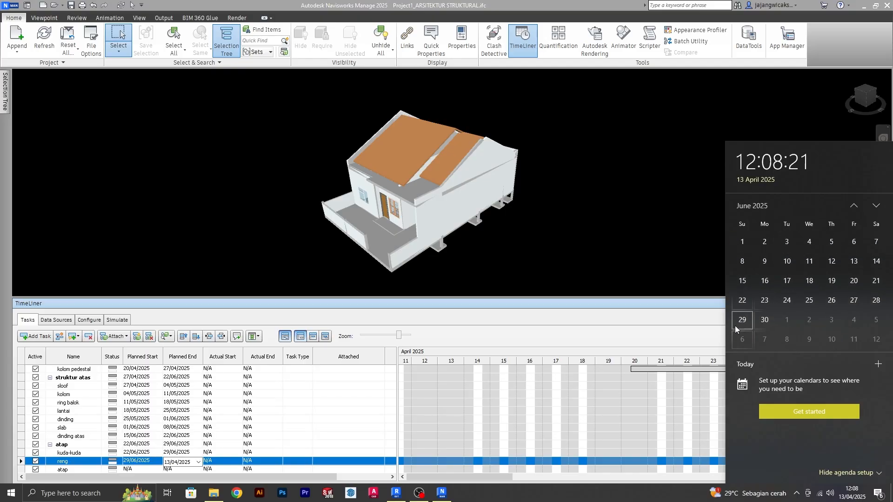
{"action": "left_click", "coordinate": [167, 463]}
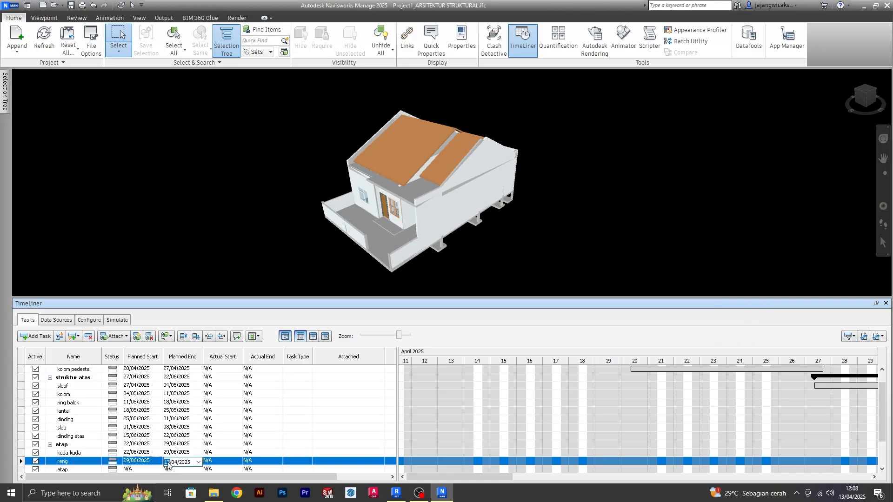
{"action": "type", "text": "06"}
{"action": "left_click", "coordinate": [176, 463]}
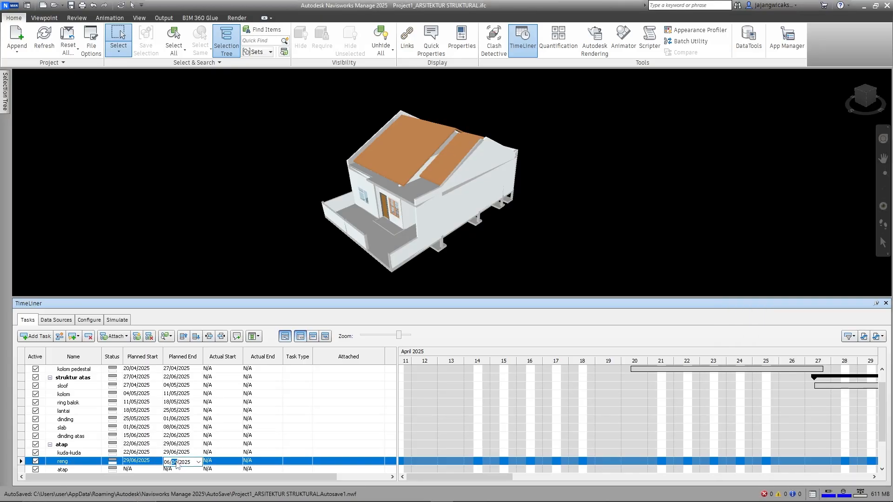
Set the "atap" subtask's planned start to 06/07/2025 and planned end to 13/07/2025.
{"action": "left_click", "coordinate": [129, 469]}
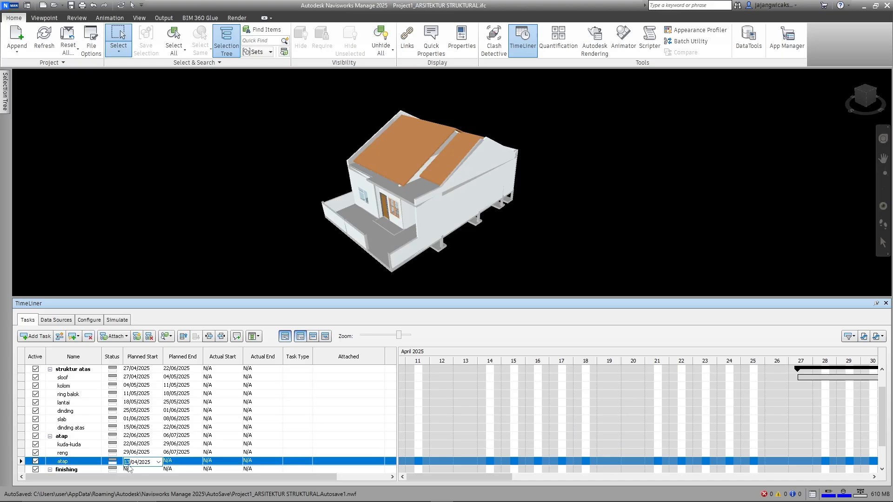
{"action": "left_click", "coordinate": [135, 463]}
{"action": "type", "text": "07"}
{"action": "left_click", "coordinate": [166, 462]}
{"action": "left_click", "coordinate": [173, 463]}
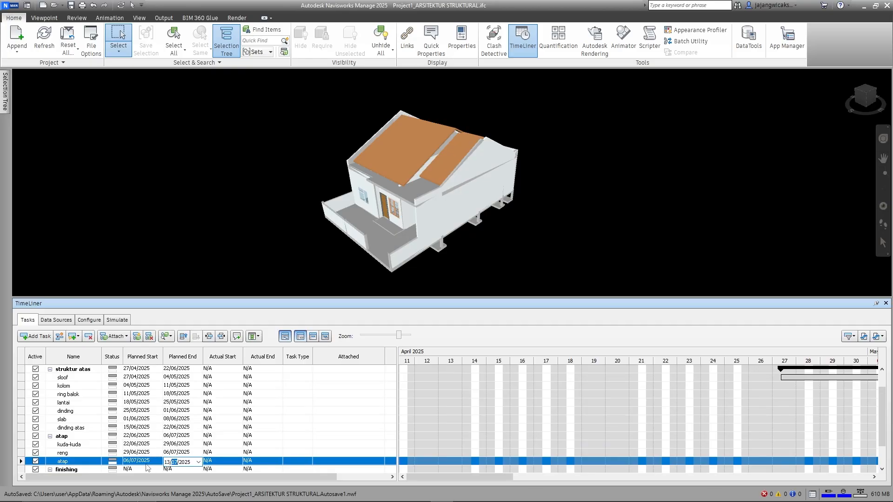
Set the planned dates of the "pintu" task under "finishing" to 13/07/2025–20/07/2025.
{"action": "left_click_drag", "start_coordinate": [882, 402], "coordinate": [883, 431]}
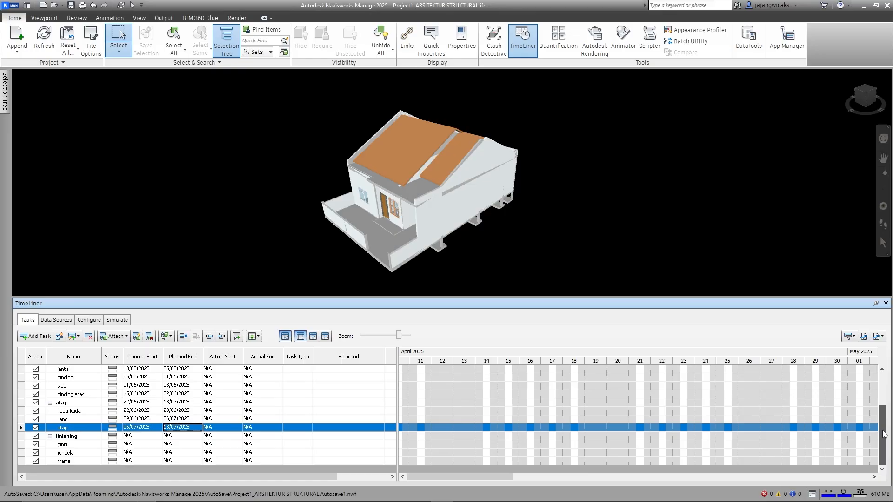
{"action": "left_click", "coordinate": [127, 445]}
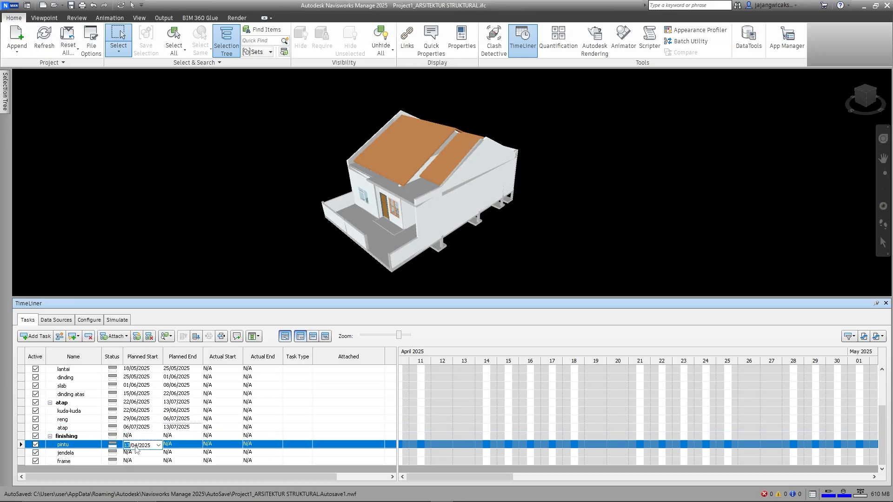
{"action": "left_click", "coordinate": [134, 446]}
{"action": "type", "text": "07"}
{"action": "left_click", "coordinate": [167, 447]}
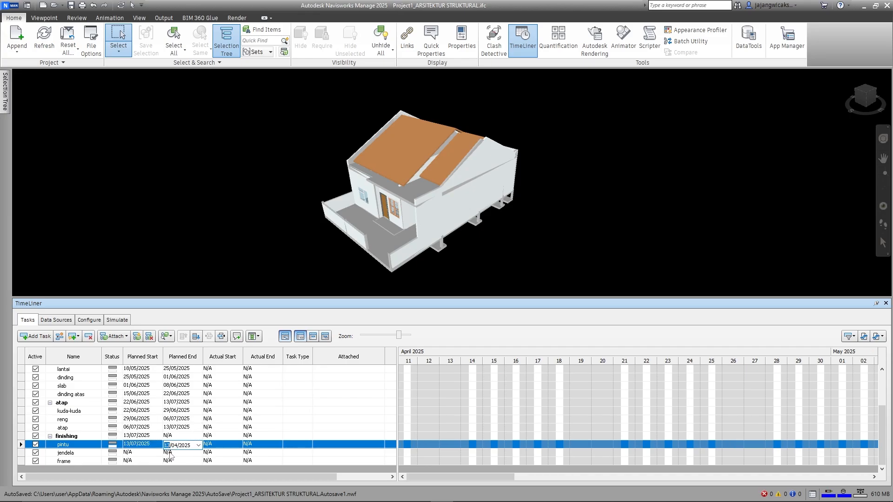
{"action": "type", "text": "20"}
{"action": "left_click", "coordinate": [175, 445]}
{"action": "type", "text": "07"}
Set the "jendela" task's planned start to 20/07/2025 and planned end to 27/07/2025.
{"action": "left_click", "coordinate": [127, 453]}
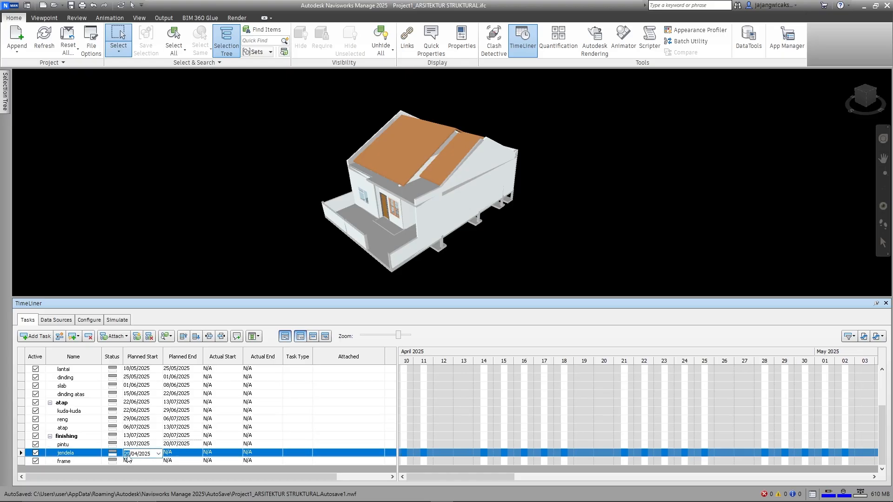
{"action": "left_click", "coordinate": [134, 454]}
{"action": "type", "text": "7"}
{"action": "left_click", "coordinate": [167, 455]}
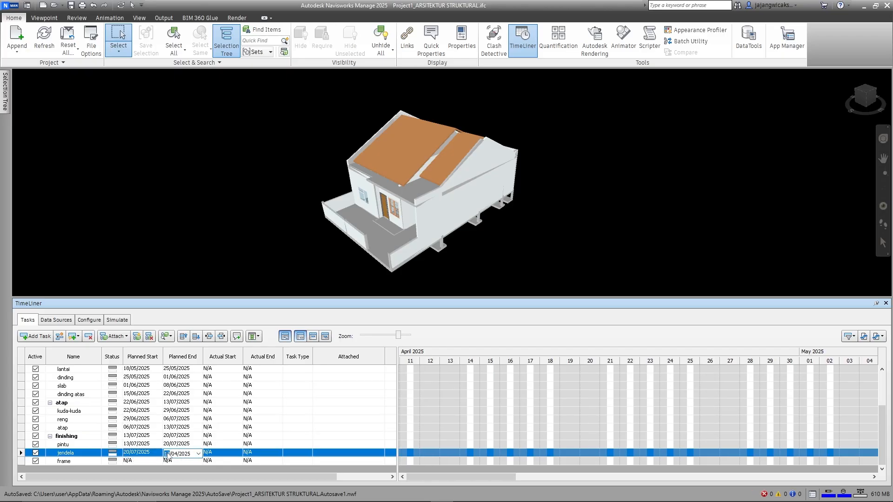
{"action": "type", "text": "27"}
{"action": "left_click", "coordinate": [175, 454]}
{"action": "type", "text": "7"}
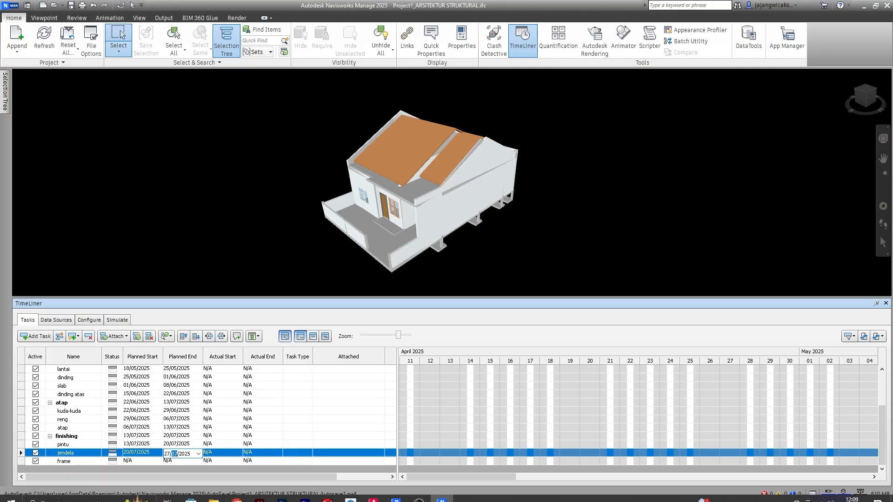
Set the "frame" task's planned dates to 27/07/2025–03/08/2025, consulting the July 2025 system calendar.
{"action": "left_click", "coordinate": [856, 496]}
{"action": "left_click", "coordinate": [877, 207]}
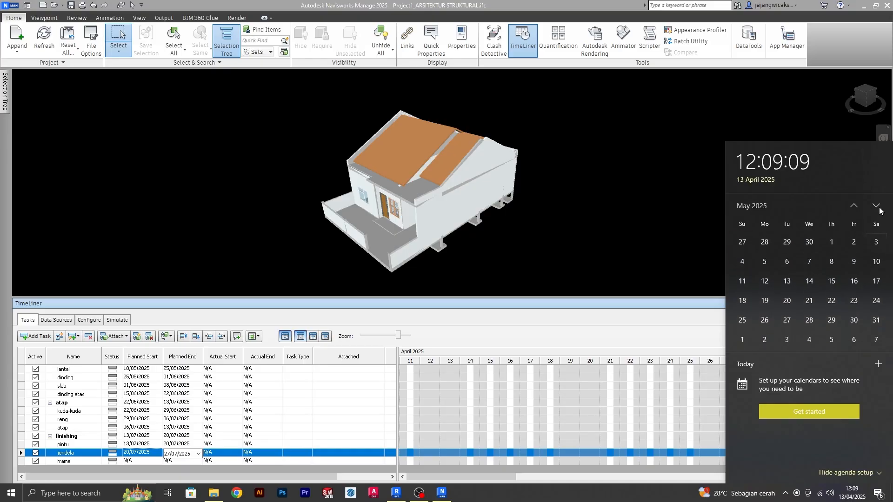
{"action": "left_click", "coordinate": [877, 207]}
{"action": "left_click", "coordinate": [879, 209]}
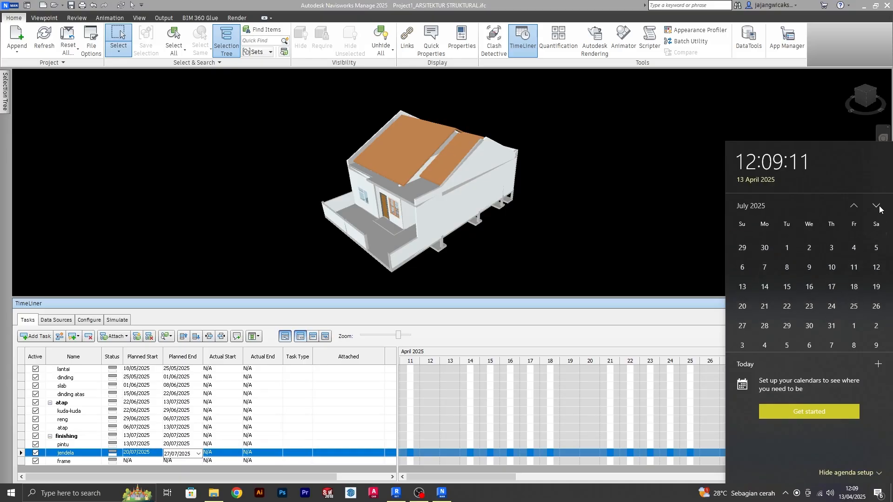
{"action": "left_click", "coordinate": [126, 462]}
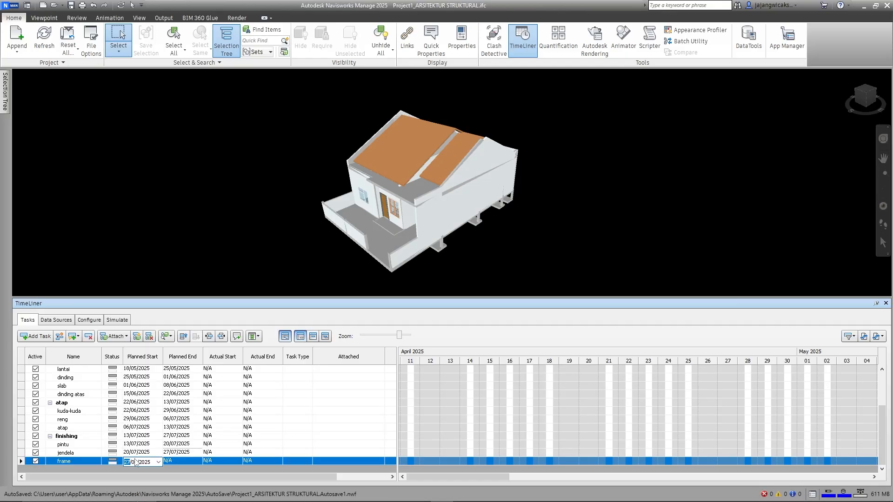
{"action": "left_click", "coordinate": [135, 463]}
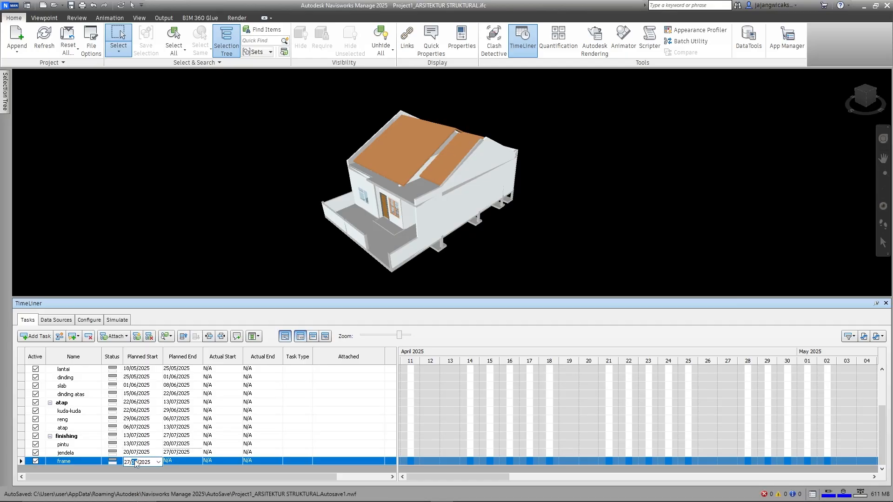
{"action": "left_click", "coordinate": [167, 462]}
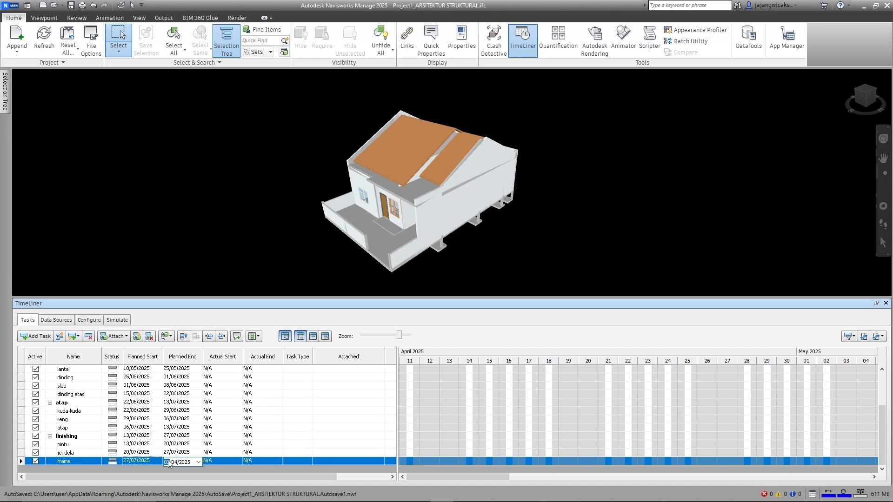
{"action": "left_click", "coordinate": [175, 463]}
{"action": "left_click", "coordinate": [360, 379]}
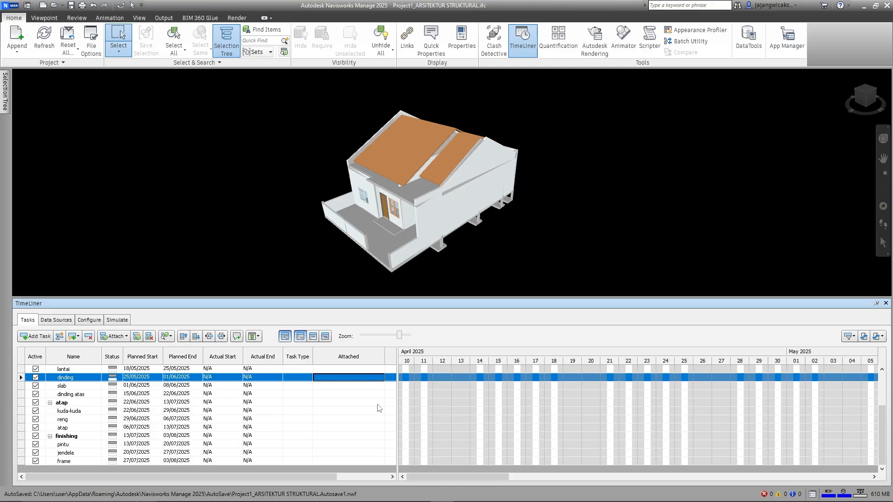
Display the Sets window with the saved selection sets alongside the task schedule.
{"action": "left_click_drag", "start_coordinate": [882, 416], "coordinate": [878, 379]}
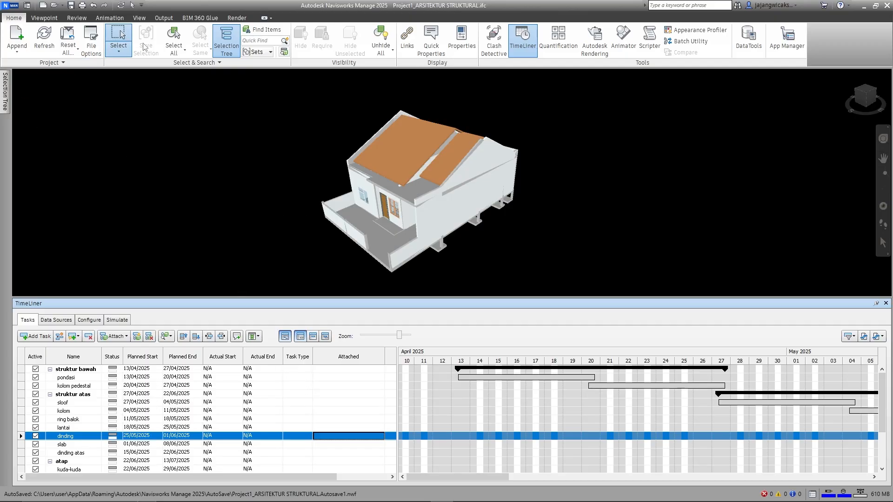
{"action": "left_click", "coordinate": [262, 54]}
{"action": "left_click", "coordinate": [269, 100]}
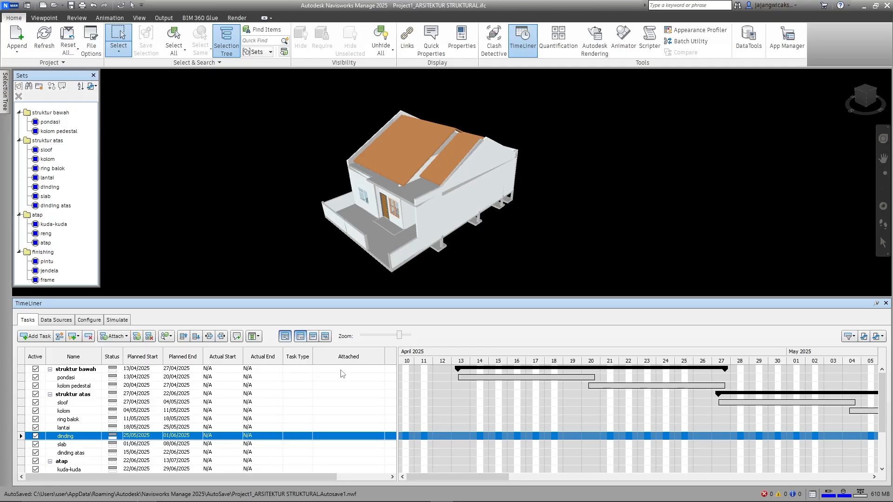
Auto-attach the selection sets to the tasks by applying the rule that maps the Name column to selection sets with the same name.
{"action": "left_click", "coordinate": [140, 339]}
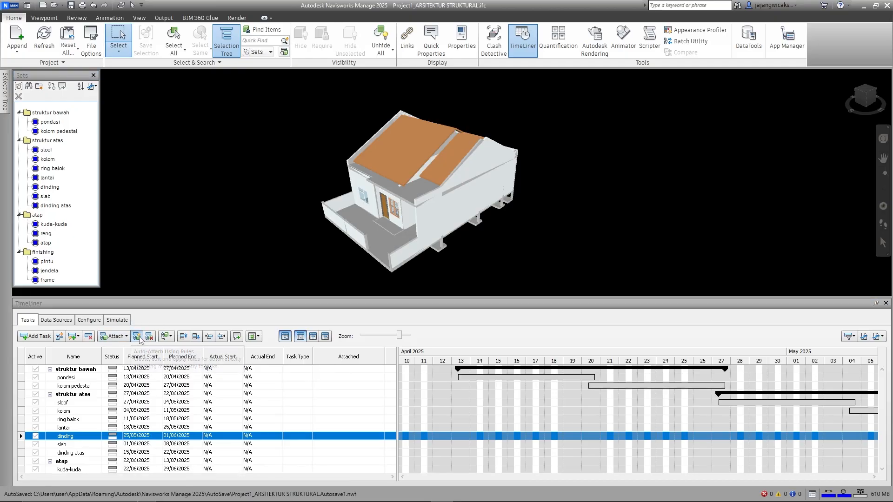
{"action": "left_click", "coordinate": [327, 186]}
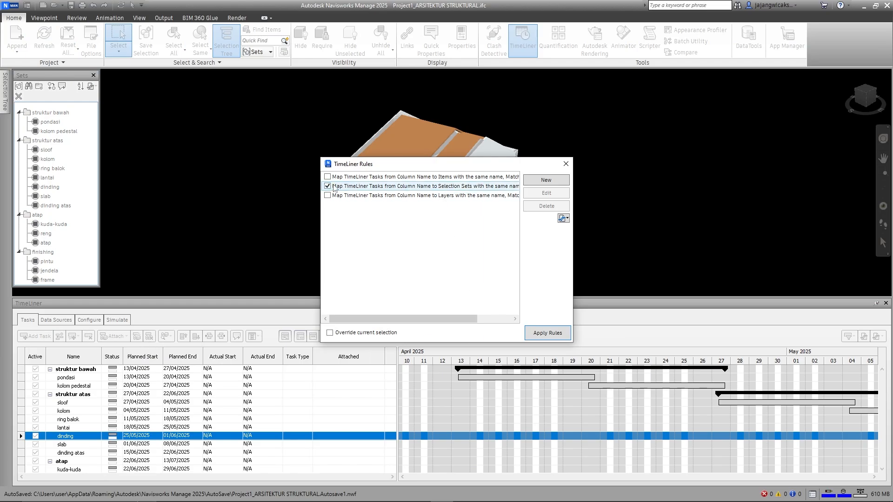
{"action": "left_click", "coordinate": [532, 333]}
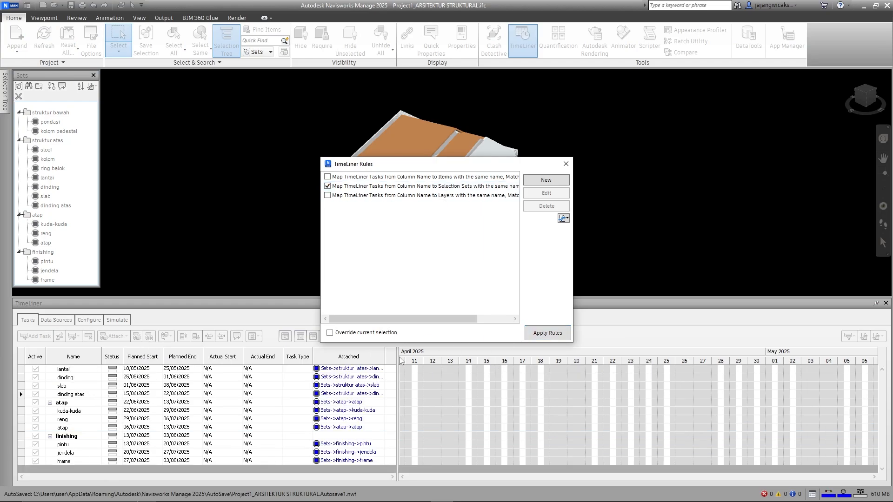
{"action": "left_click", "coordinate": [565, 166]}
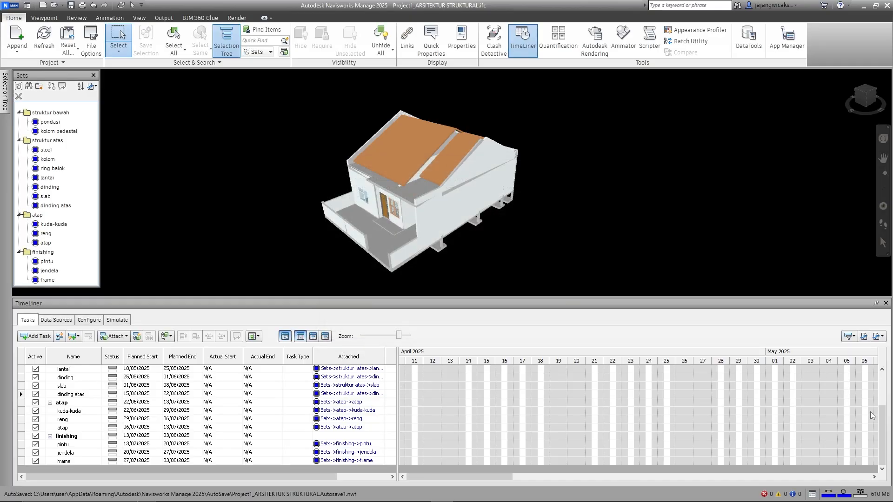
Review the task attachments and check the Attach Set choices for the parent "atap" task.
{"action": "left_click_drag", "start_coordinate": [884, 424], "coordinate": [885, 374]}
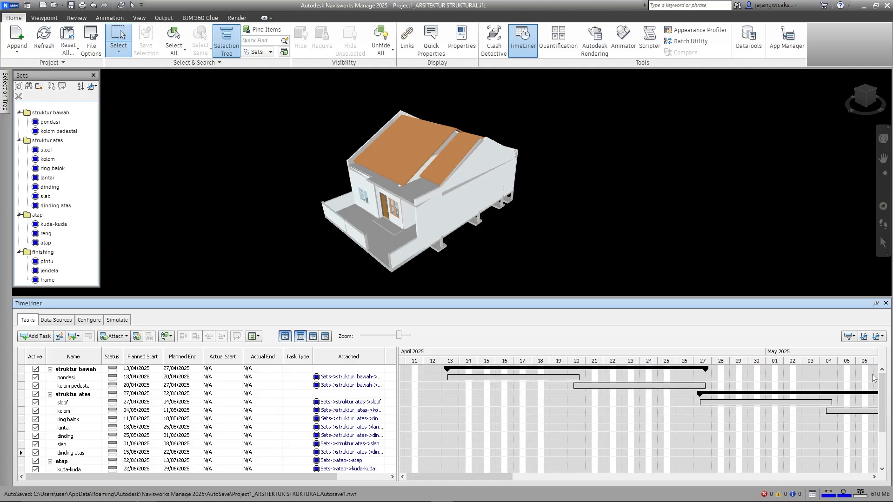
{"action": "left_click_drag", "start_coordinate": [881, 400], "coordinate": [879, 430]}
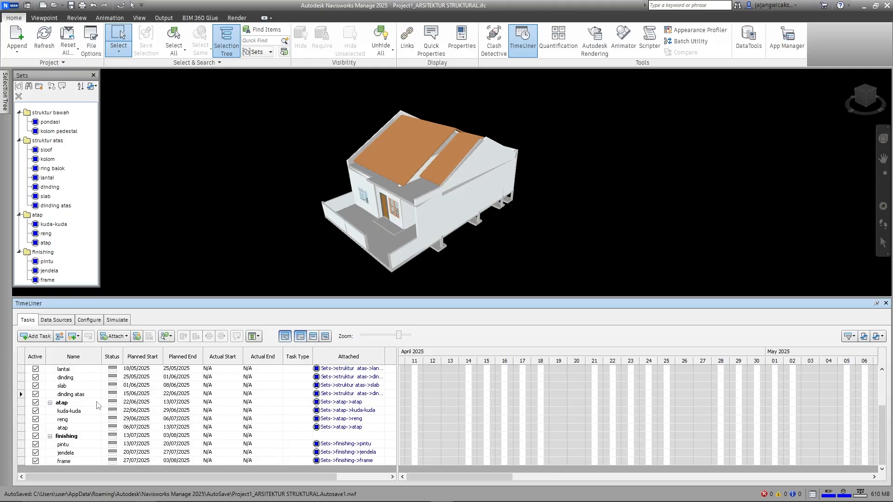
{"action": "right_click", "coordinate": [340, 405]}
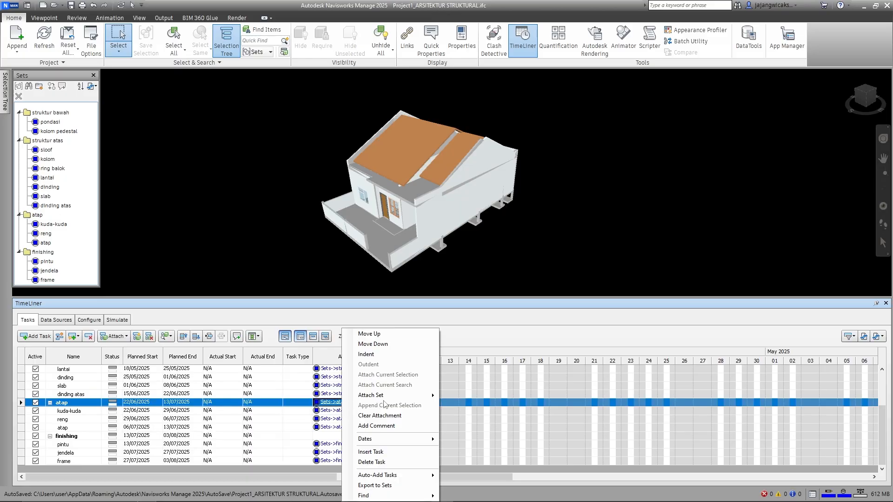
{"action": "mouse_move", "coordinate": [394, 398]}
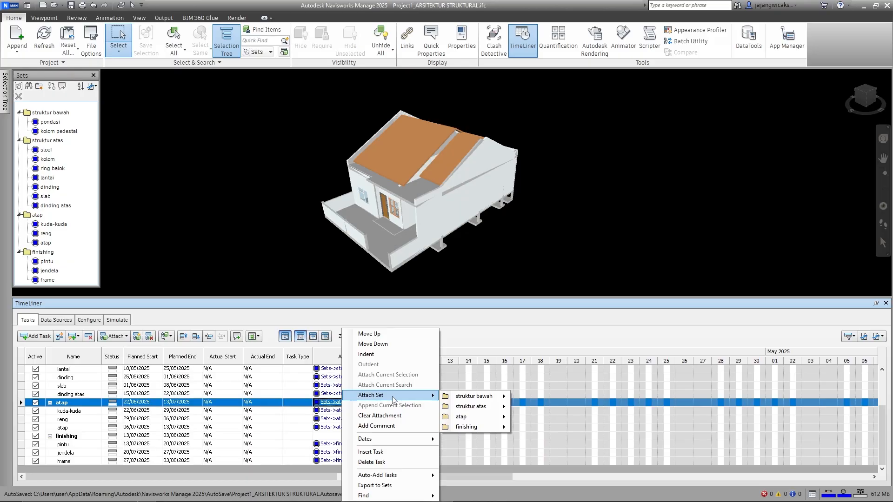
Rename the "atap" folder in the selection sets to "atap1".
{"action": "left_click", "coordinate": [38, 216]}
{"action": "right_click", "coordinate": [40, 215]}
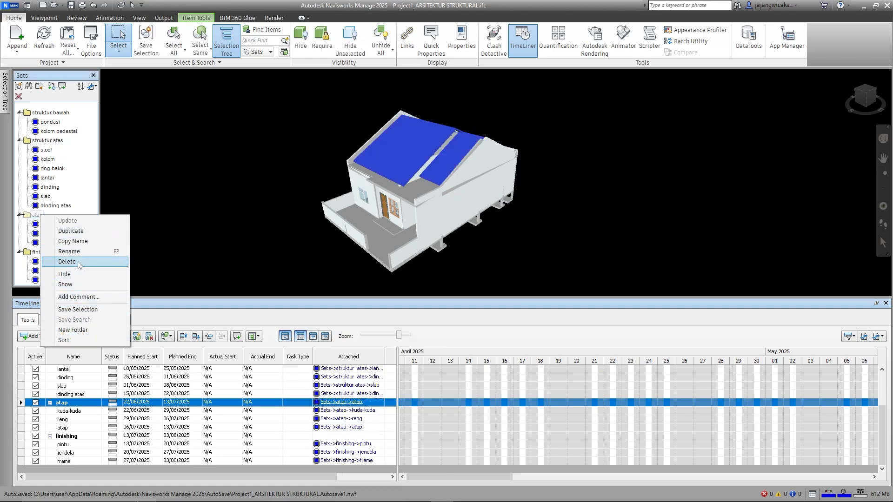
{"action": "left_click", "coordinate": [69, 251]}
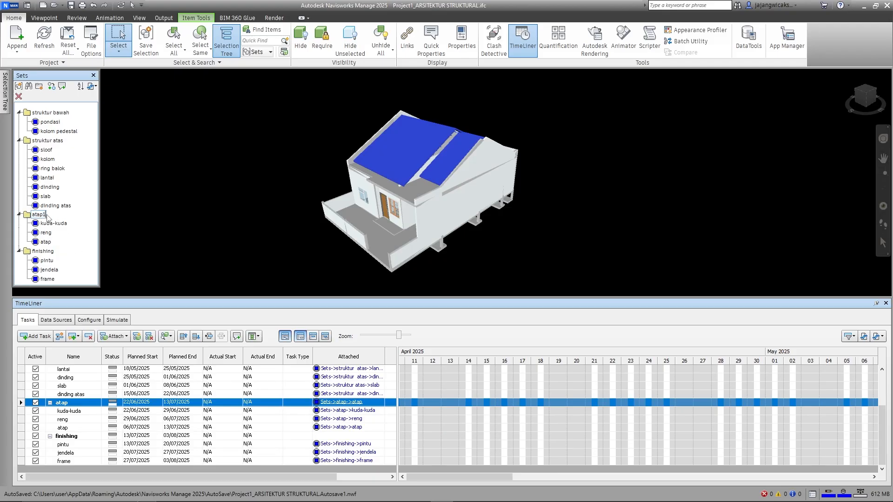
{"action": "key", "text": "Return"}
Check the Attach Set choices for the parent "atap" task, including the sets inside the atap1 folder.
{"action": "right_click", "coordinate": [64, 404]}
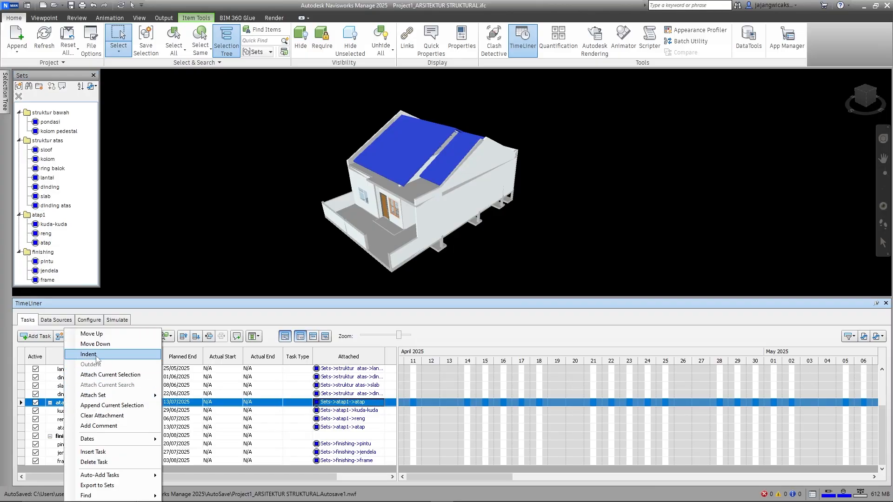
{"action": "mouse_move", "coordinate": [107, 396]}
{"action": "mouse_move", "coordinate": [194, 398]}
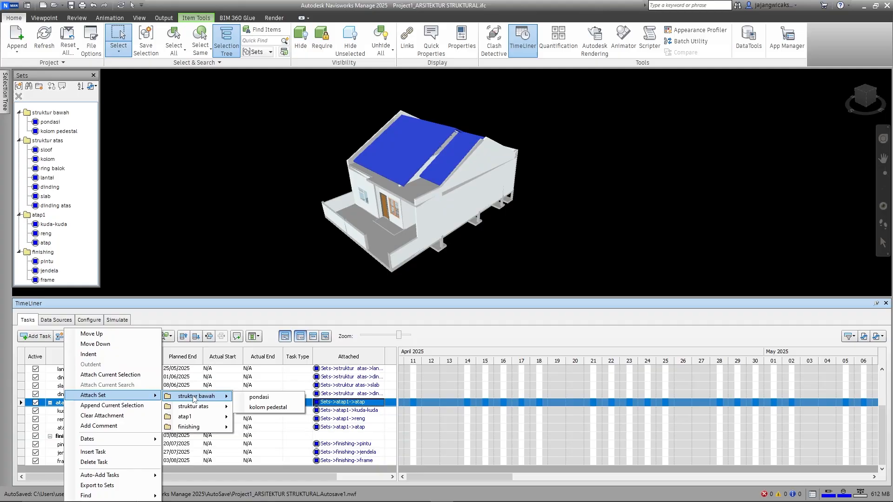
{"action": "mouse_move", "coordinate": [185, 418]}
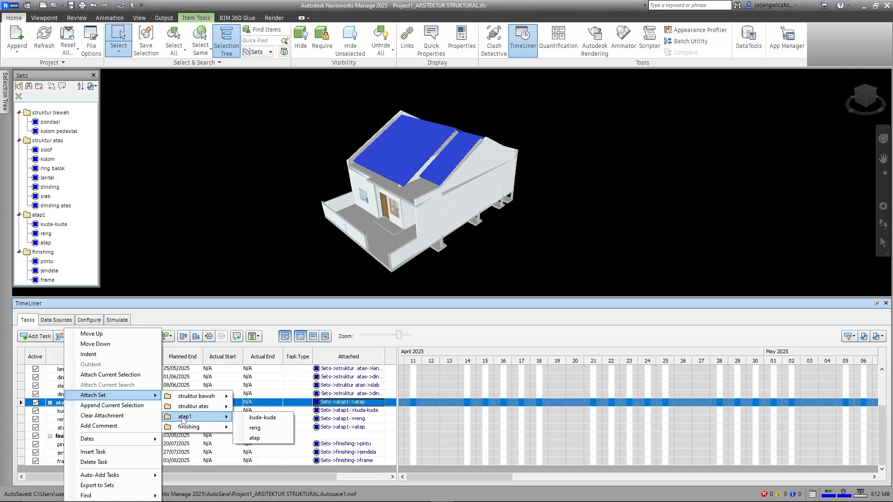
{"action": "left_click", "coordinate": [161, 313]}
{"action": "right_click", "coordinate": [66, 404]}
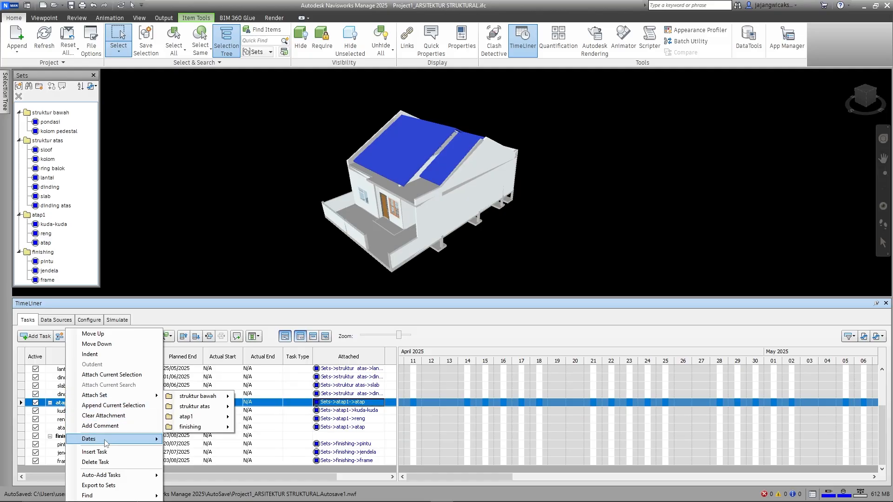
{"action": "mouse_move", "coordinate": [106, 442]}
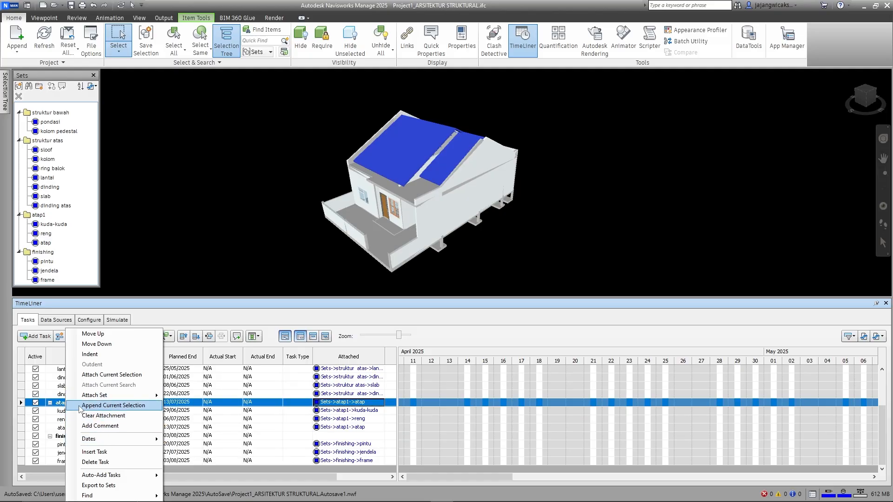
Rename the parent "atap" task as atap1 to match its selection set folder.
{"action": "left_click", "coordinate": [58, 404]}
{"action": "left_click", "coordinate": [65, 404]}
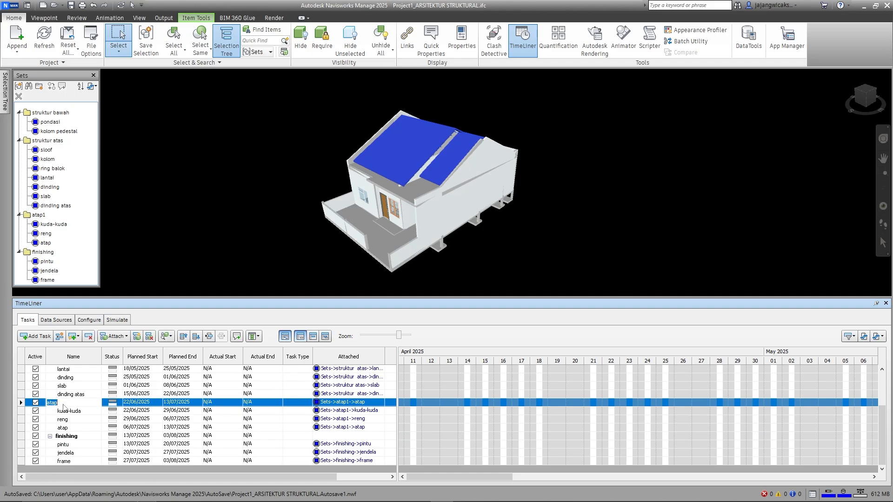
{"action": "left_click", "coordinate": [62, 403]}
{"action": "key", "text": "Return"}
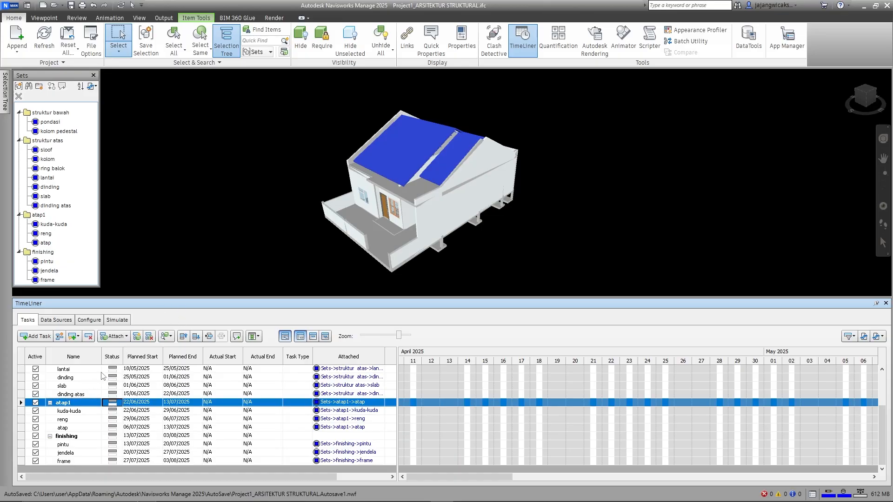
Reapply the auto-attach rule that maps the Name column to selection sets with the same name.
{"action": "left_click", "coordinate": [142, 335]}
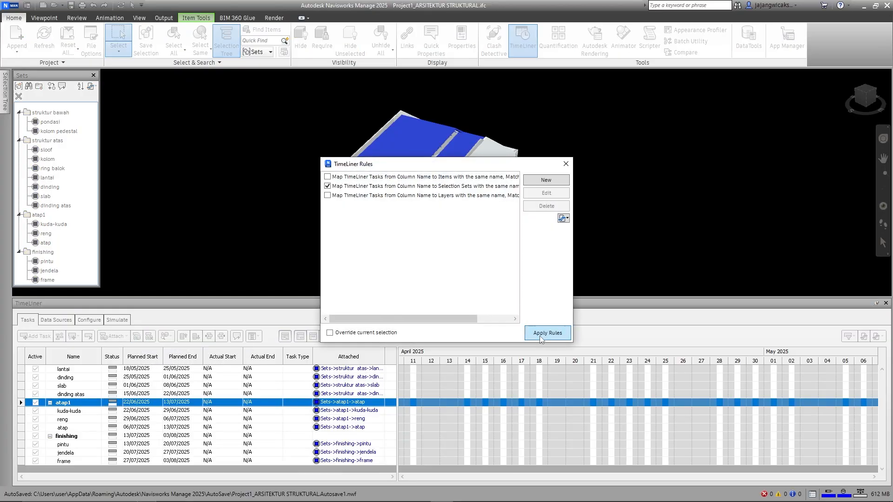
{"action": "left_click", "coordinate": [539, 335]}
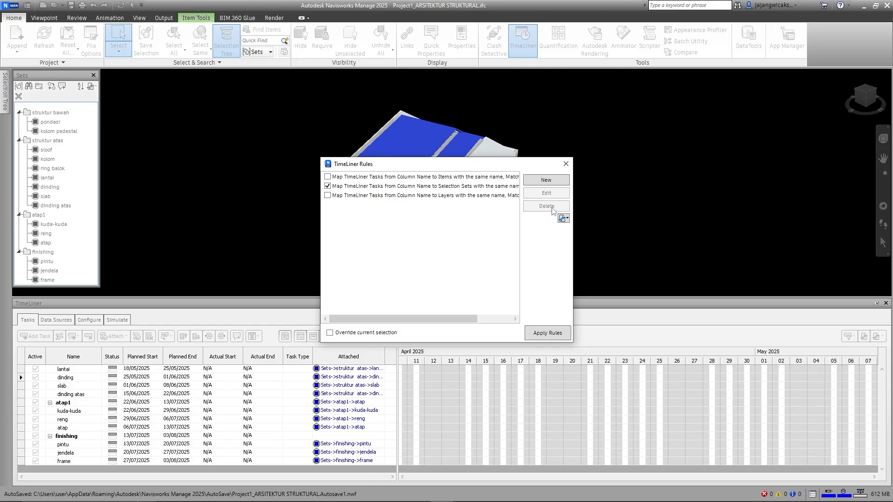
{"action": "left_click", "coordinate": [549, 335]}
{"action": "left_click", "coordinate": [566, 164]}
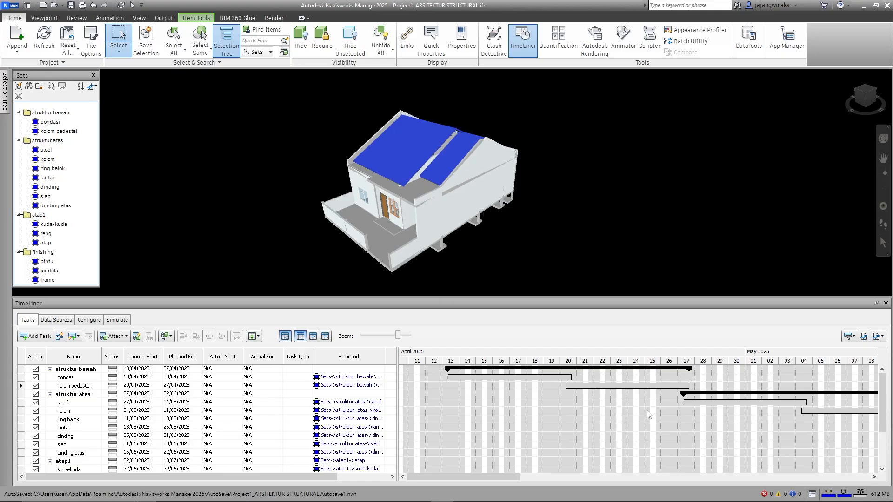
Try deleting the parent "atap1" task and undo the deletion.
{"action": "right_click", "coordinate": [328, 462]}
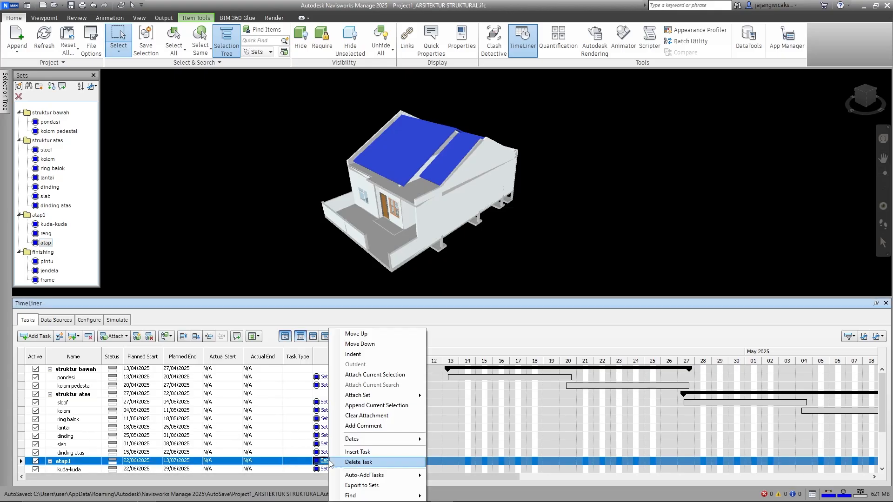
{"action": "left_click", "coordinate": [368, 462]}
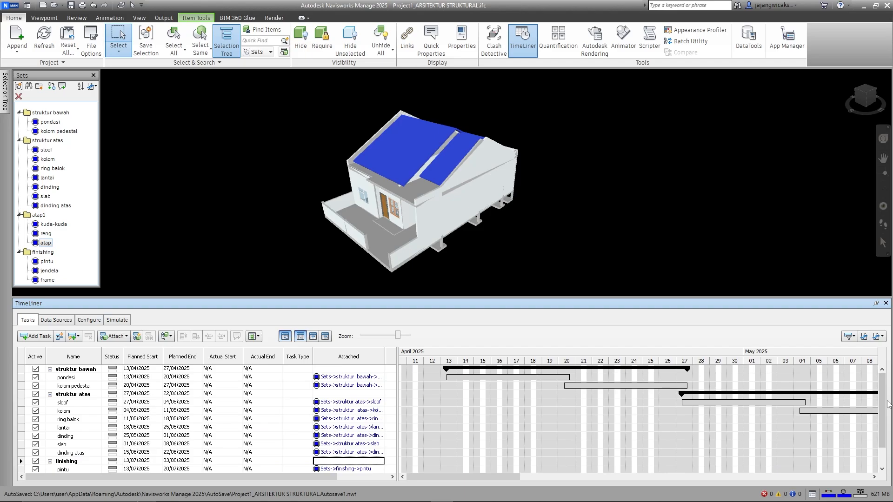
{"action": "scroll", "coordinate": [885, 402], "scroll_direction": "down", "scroll_amount": 2}
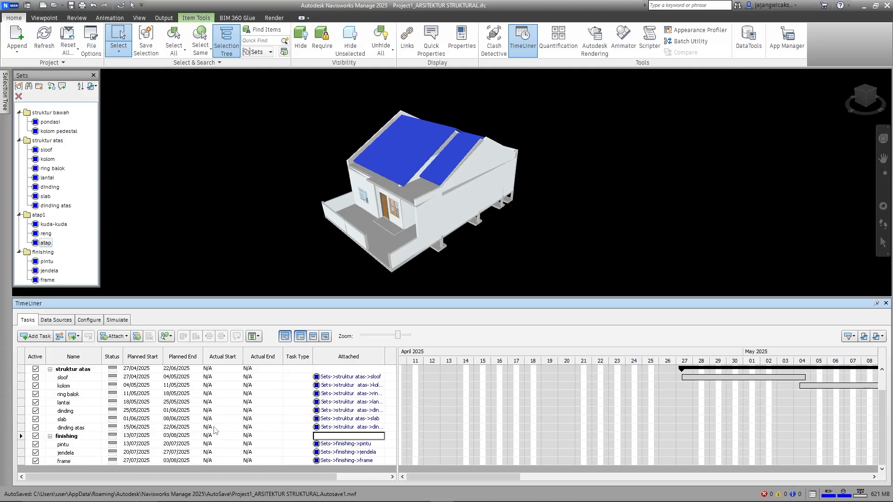
{"action": "key", "text": "ctrl+z"}
Clear the selection set attachment from the parent "atap1" task and check the attachments of the other tasks.
{"action": "left_click", "coordinate": [343, 437]}
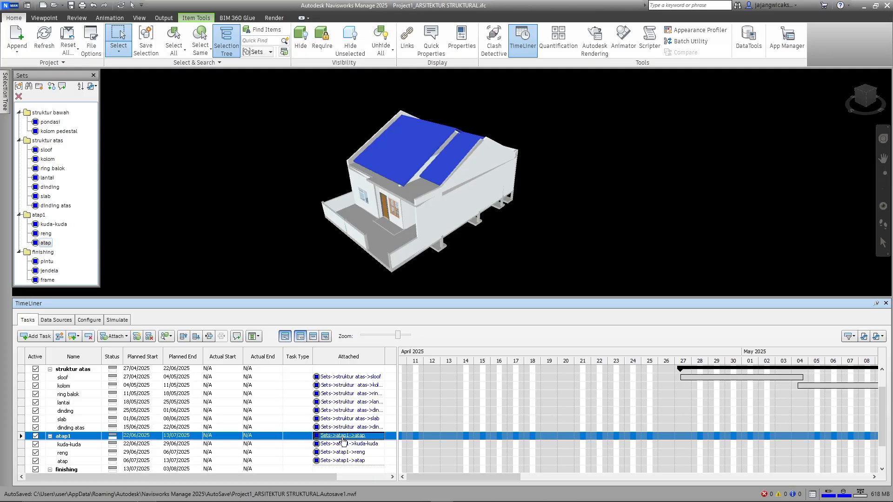
{"action": "right_click", "coordinate": [343, 439]}
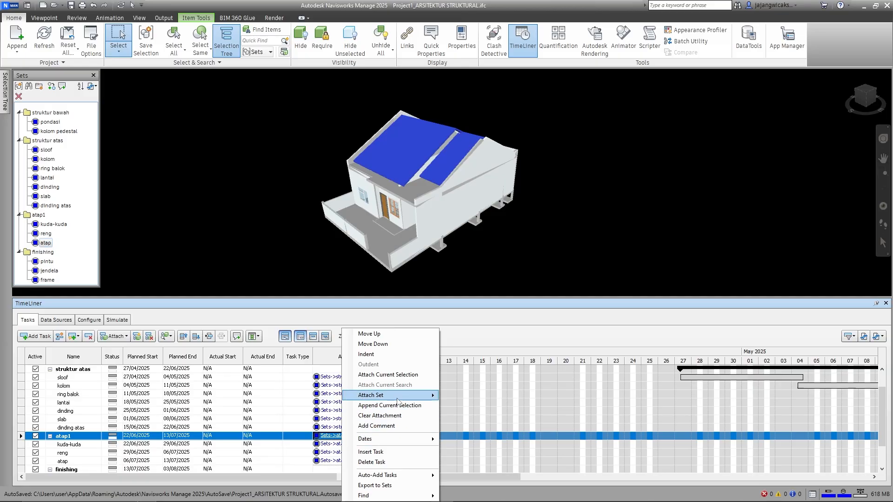
{"action": "mouse_move", "coordinate": [399, 399]}
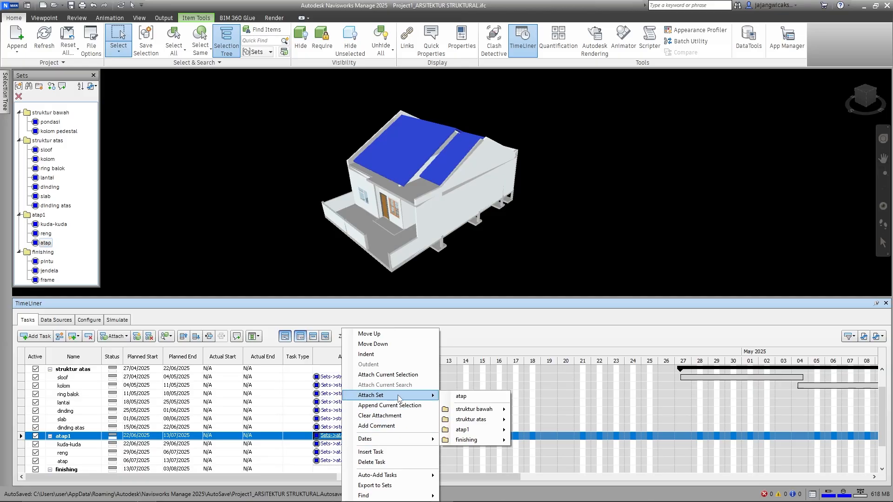
{"action": "left_click", "coordinate": [380, 415]}
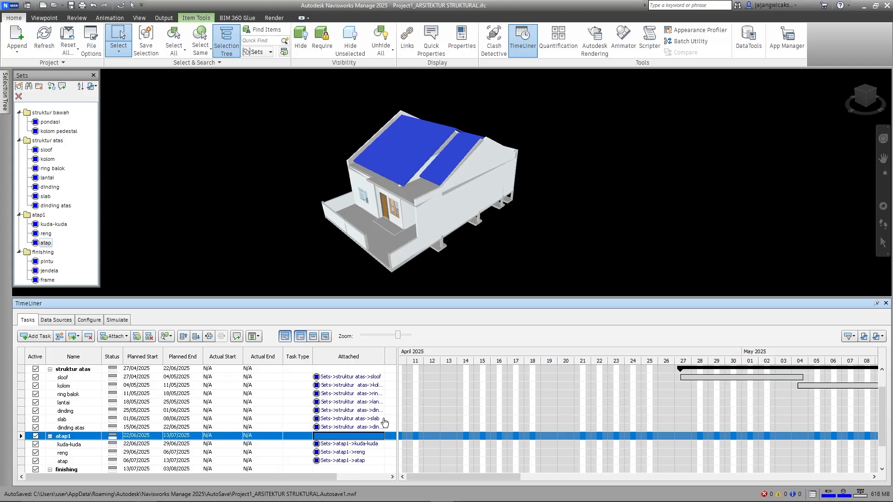
{"action": "left_click_drag", "start_coordinate": [882, 416], "coordinate": [882, 439]}
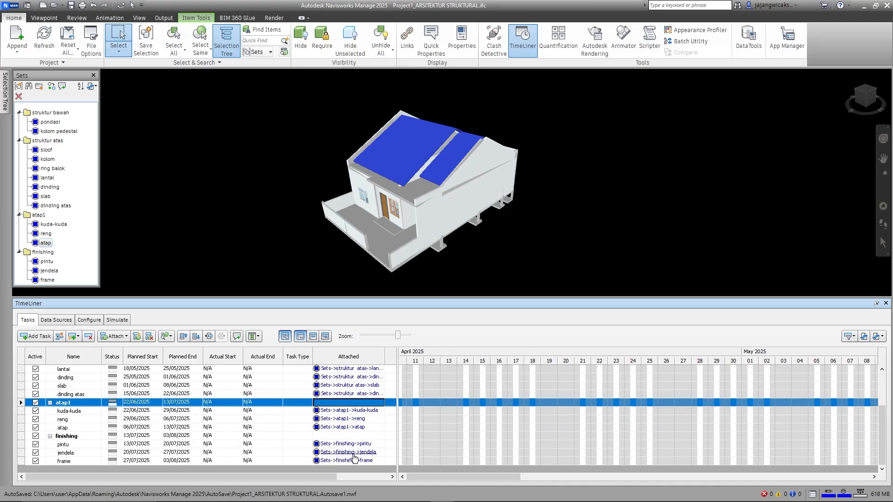
{"action": "left_click_drag", "start_coordinate": [879, 418], "coordinate": [880, 378]}
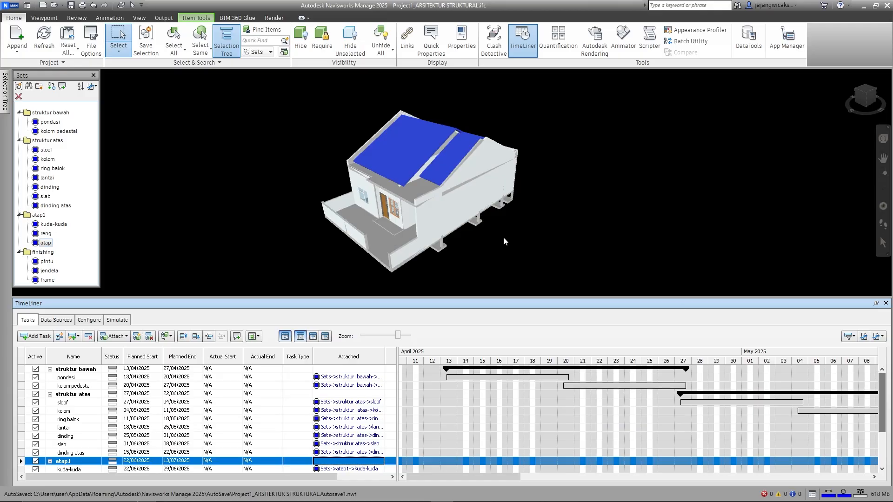
Play the construction simulation, rewind it to the start and return to the task list.
{"action": "left_click", "coordinate": [116, 321]}
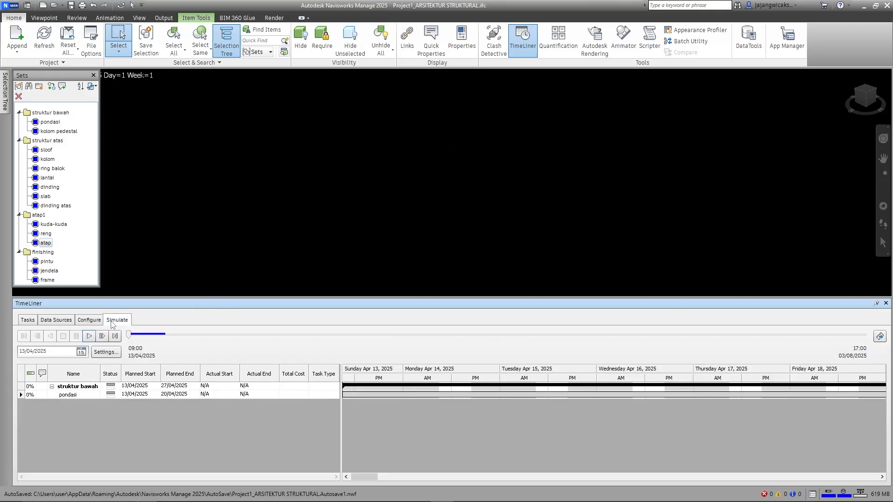
{"action": "left_click", "coordinate": [88, 336]}
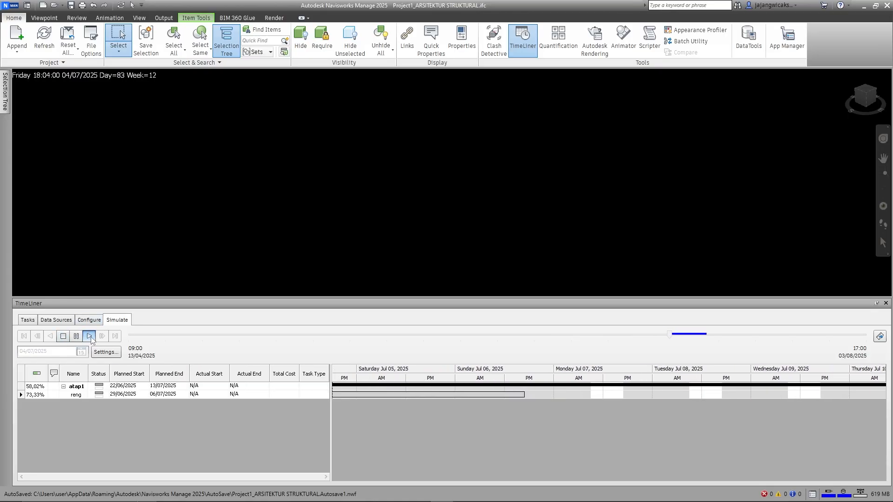
{"action": "left_click", "coordinate": [24, 336]}
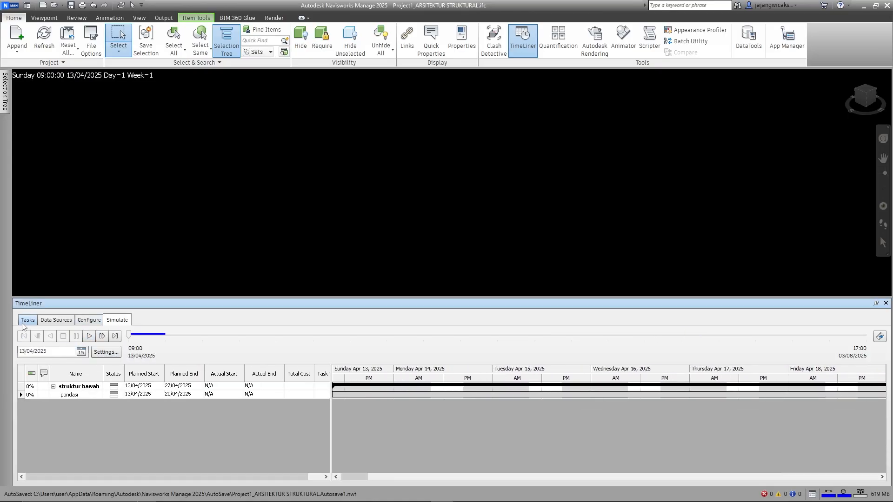
{"action": "left_click", "coordinate": [27, 320]}
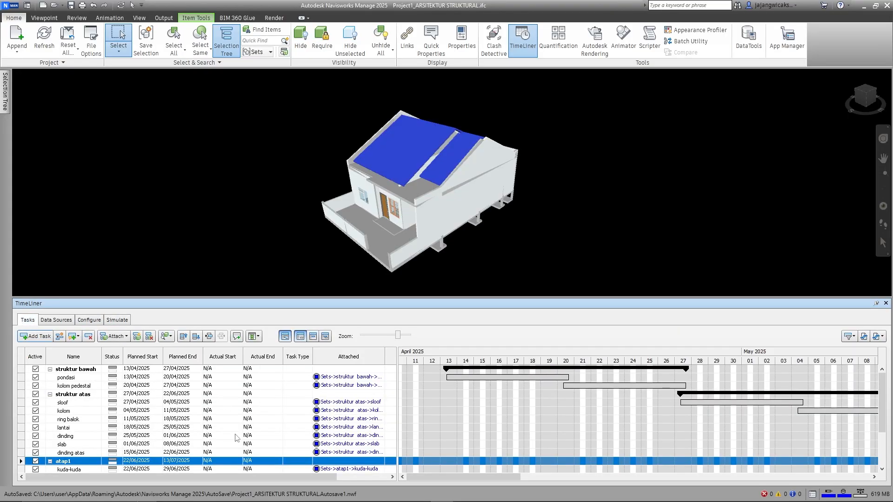
Set the task type of the parent "struktur bawah" task to Construct.
{"action": "left_click", "coordinate": [295, 370]}
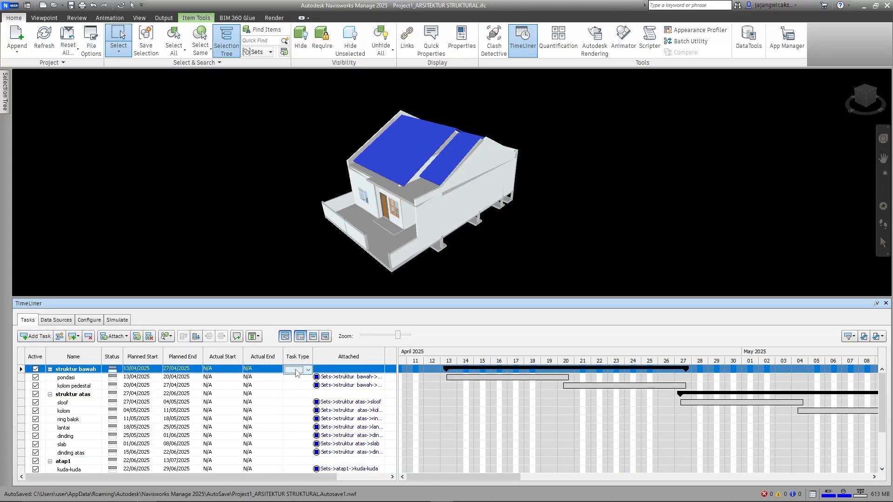
{"action": "left_click", "coordinate": [298, 370]}
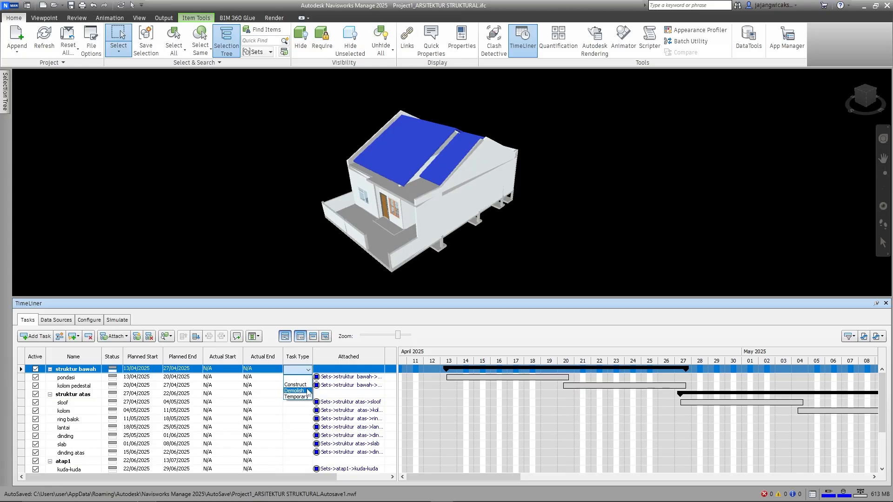
{"action": "left_click", "coordinate": [301, 387]}
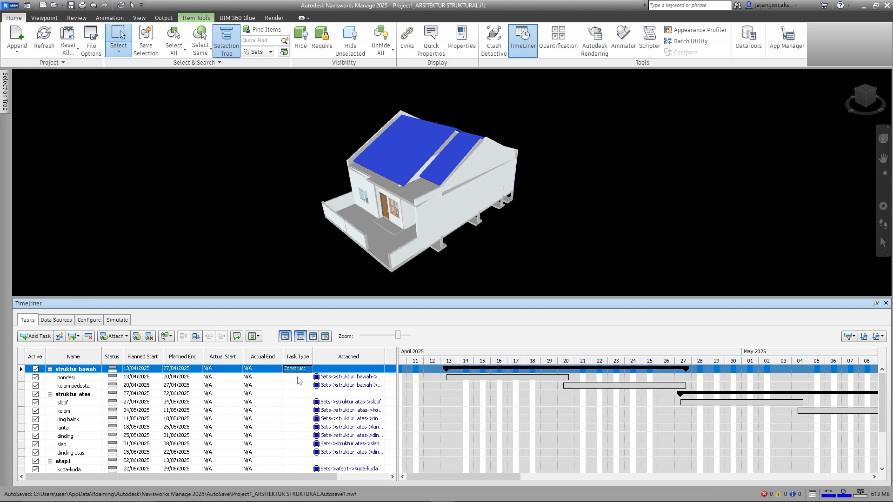
Set the pondasi task's type to Construct and fill it down through all remaining tasks to frame.
{"action": "left_click", "coordinate": [298, 378]}
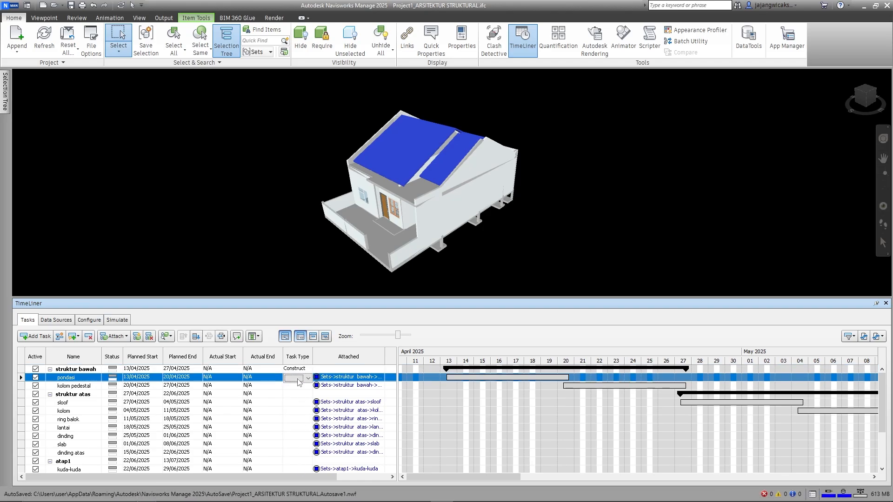
{"action": "key", "text": "shift+Down"}
{"action": "key", "text": "shift+Down"}
{"action": "key", "text": "shift+Down"}
{"action": "key", "text": "shift+Down"}
{"action": "key", "text": "shift+Down"}
{"action": "key", "text": "shift+Down"}
{"action": "key", "text": "shift+Down"}
{"action": "key", "text": "shift+Down"}
{"action": "key", "text": "shift+Down"}
{"action": "key", "text": "shift+Down"}
{"action": "key", "text": "shift+Down"}
{"action": "key", "text": "shift+Down"}
{"action": "key", "text": "shift+Down"}
{"action": "key", "text": "shift+Down"}
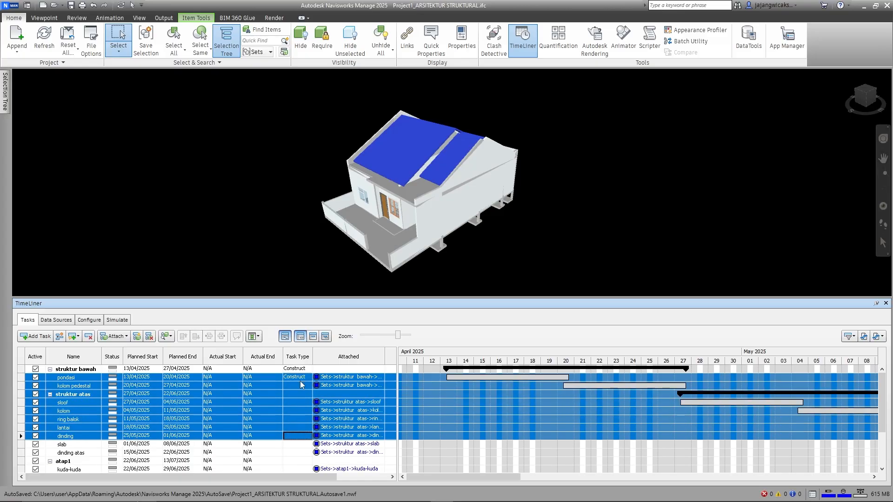
{"action": "key", "text": "shift+Down"}
{"action": "key", "text": "shift+Down"}
{"action": "key", "text": "shift+Down"}
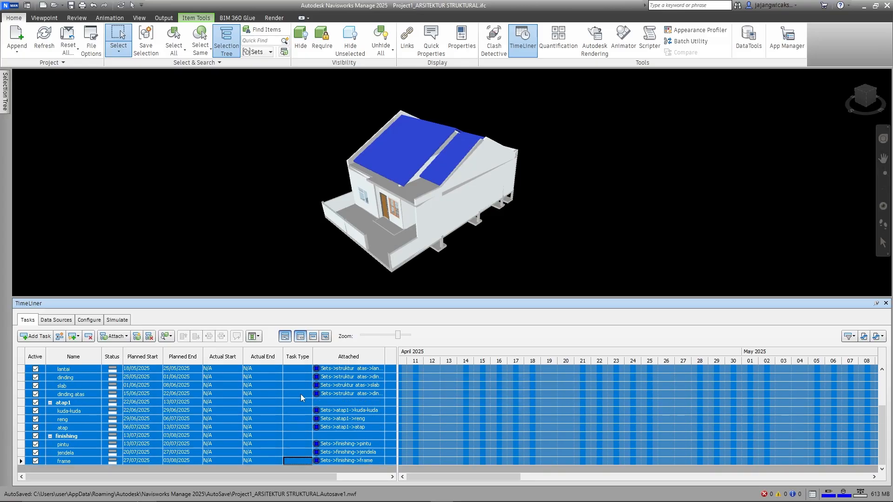
{"action": "right_click", "coordinate": [299, 394]}
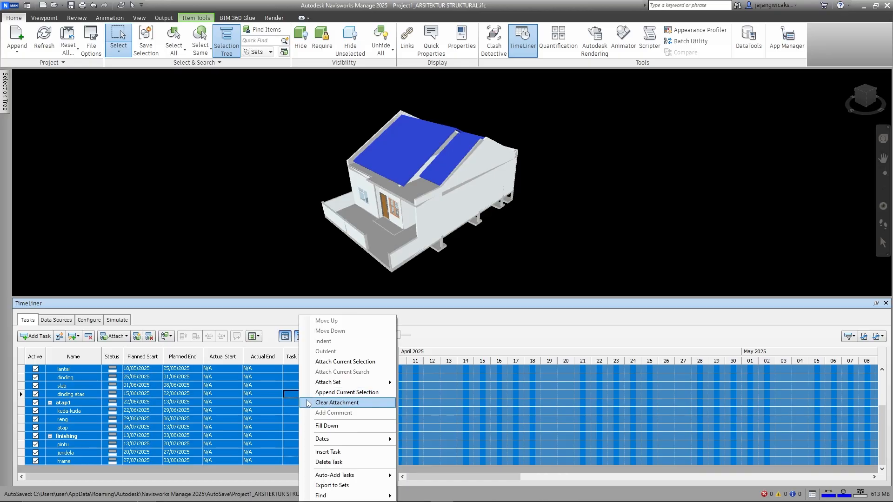
{"action": "left_click", "coordinate": [308, 426]}
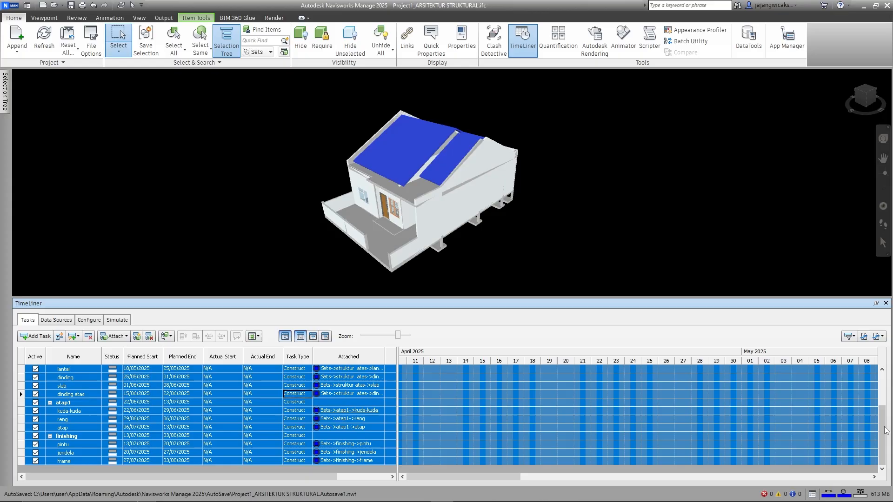
{"action": "scroll", "coordinate": [883, 435], "scroll_direction": "up", "scroll_amount": 3}
{"action": "left_click", "coordinate": [393, 419]}
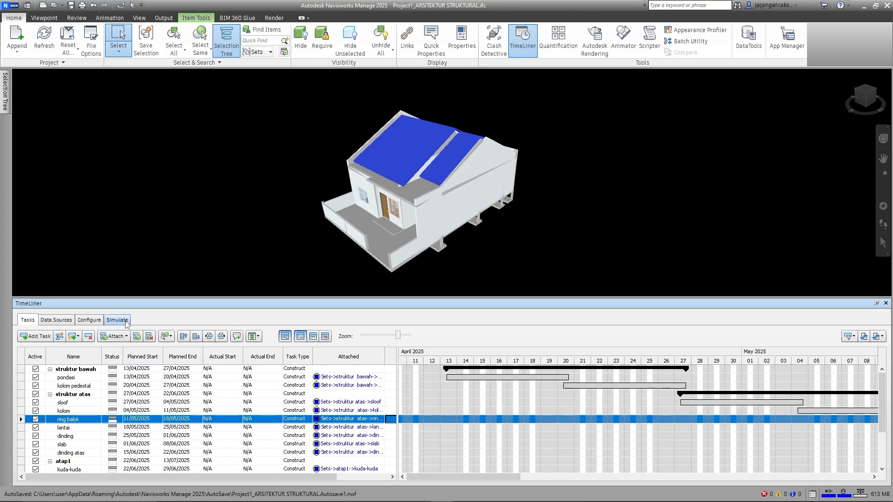
Play the construction simulation through to the end and bring the Total Cost column of the task list into view.
{"action": "left_click", "coordinate": [116, 320]}
{"action": "left_click", "coordinate": [88, 337]}
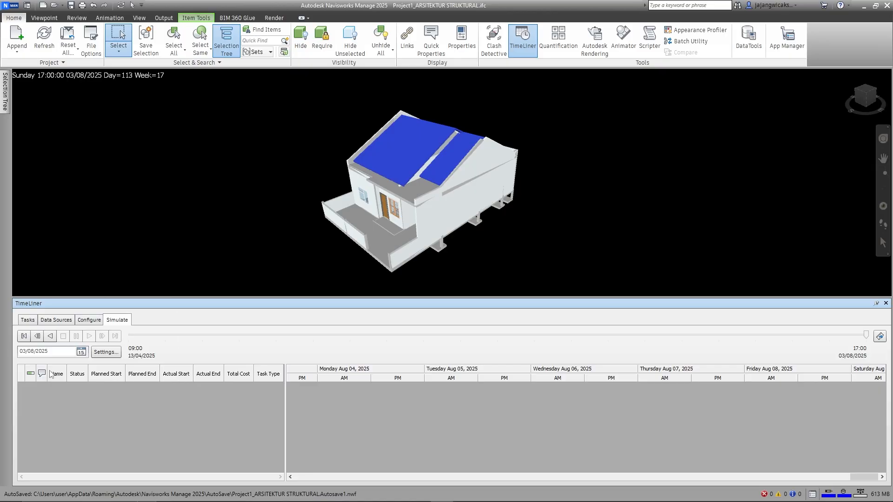
{"action": "left_click", "coordinate": [27, 320]}
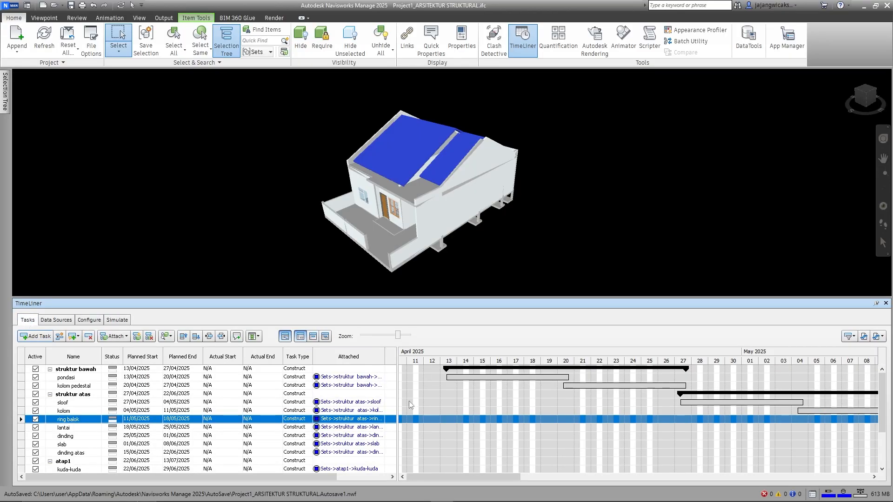
{"action": "left_click_drag", "start_coordinate": [335, 478], "coordinate": [387, 478]}
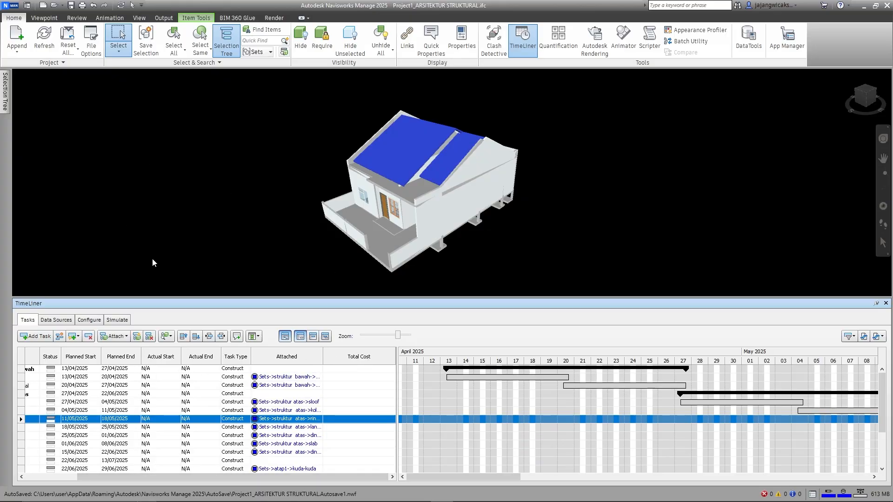
Replay the construction simulation from the start, pause it partway, rewind it and return to the task list.
{"action": "left_click", "coordinate": [117, 320]}
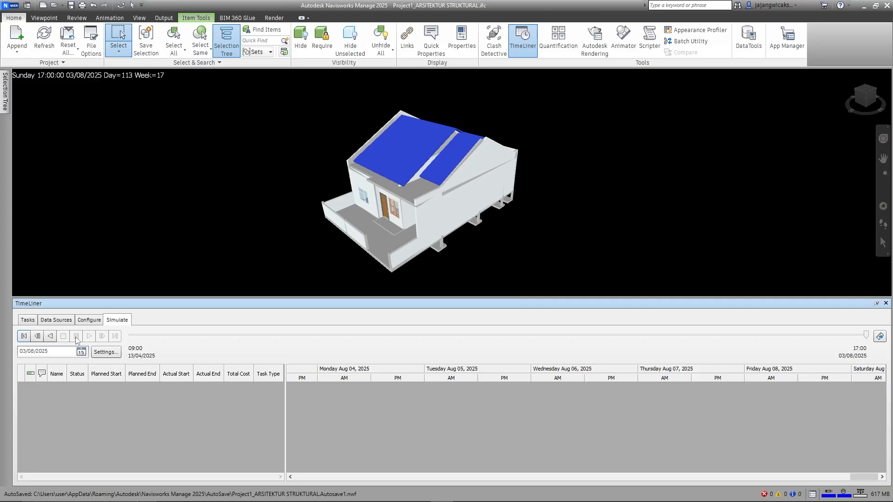
{"action": "left_click", "coordinate": [24, 336]}
{"action": "left_click", "coordinate": [90, 335]}
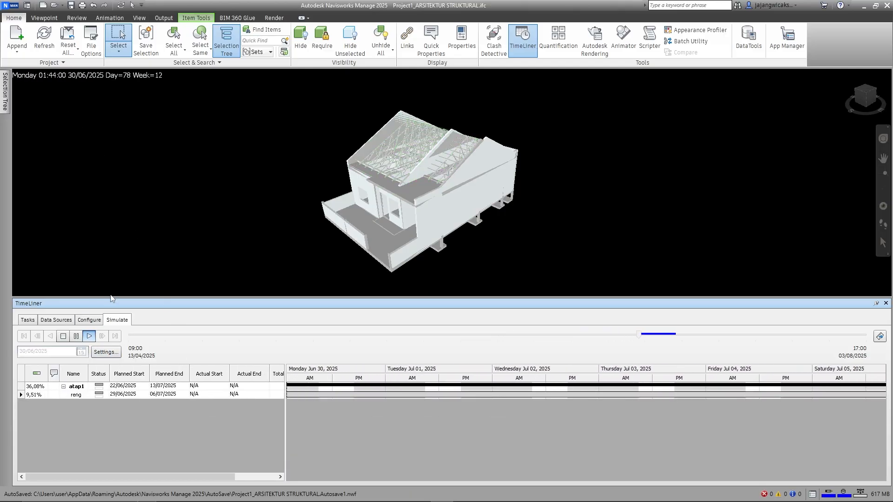
{"action": "left_click", "coordinate": [76, 337]}
{"action": "left_click", "coordinate": [26, 335]}
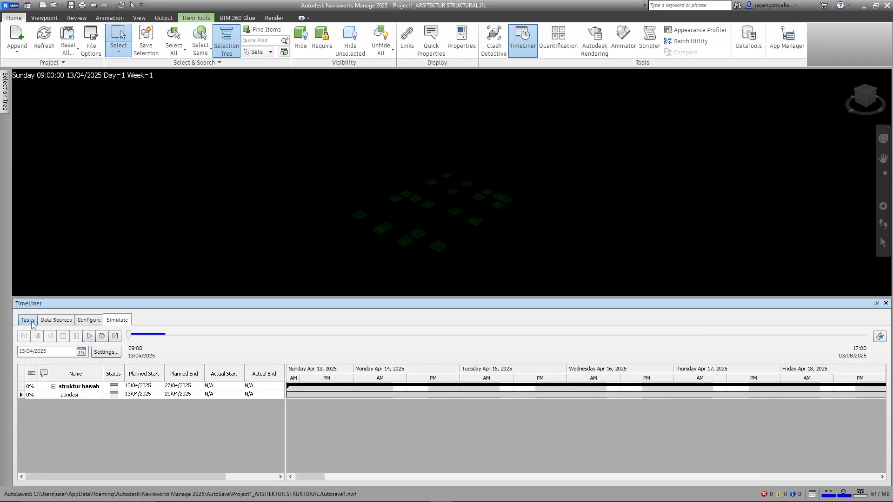
{"action": "left_click", "coordinate": [28, 321]}
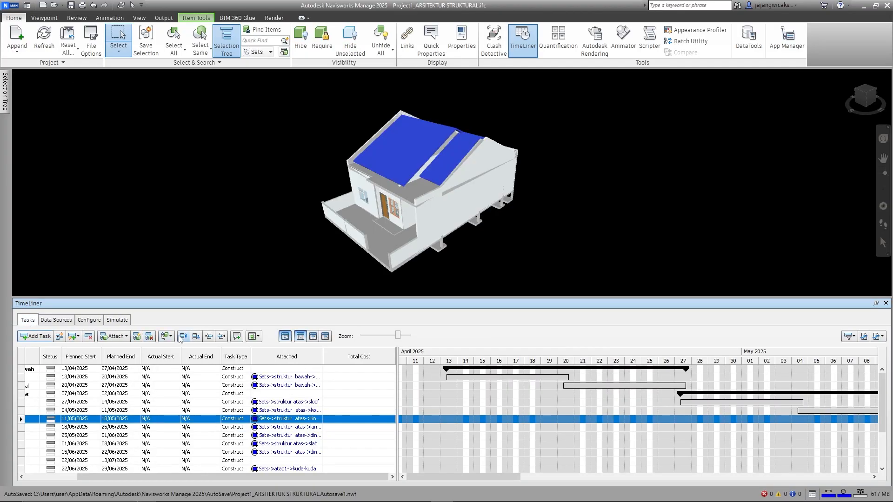
Hide the Actual Start and Actual End columns, show Material, Labor and Equipment Cost, and place Total Cost after Equipment Cost.
{"action": "left_click", "coordinate": [257, 339]}
{"action": "left_click", "coordinate": [278, 396]}
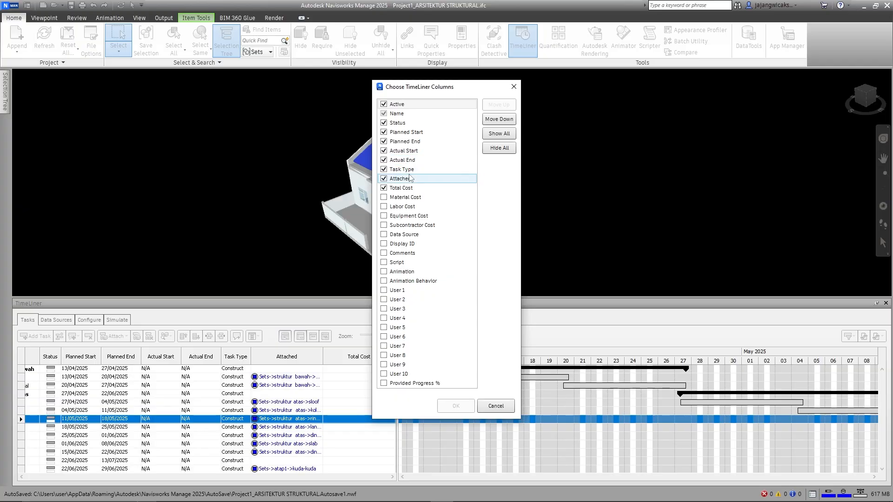
{"action": "left_click", "coordinate": [384, 151]}
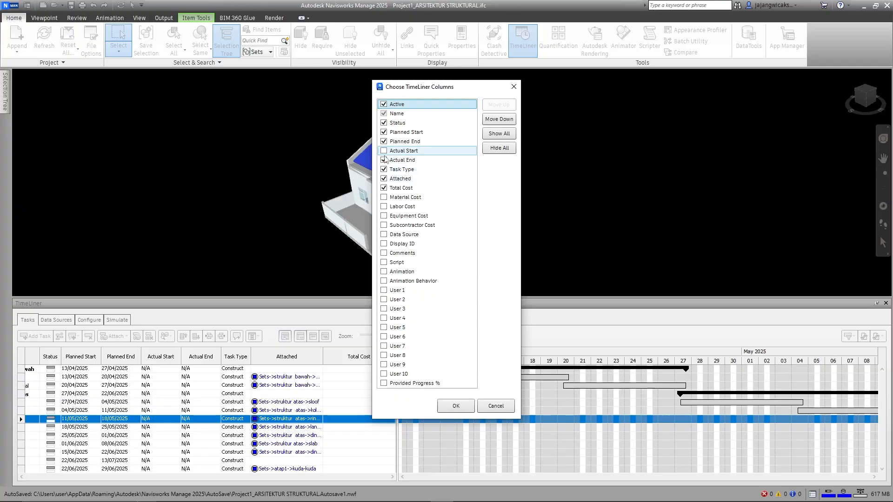
{"action": "left_click", "coordinate": [384, 160]}
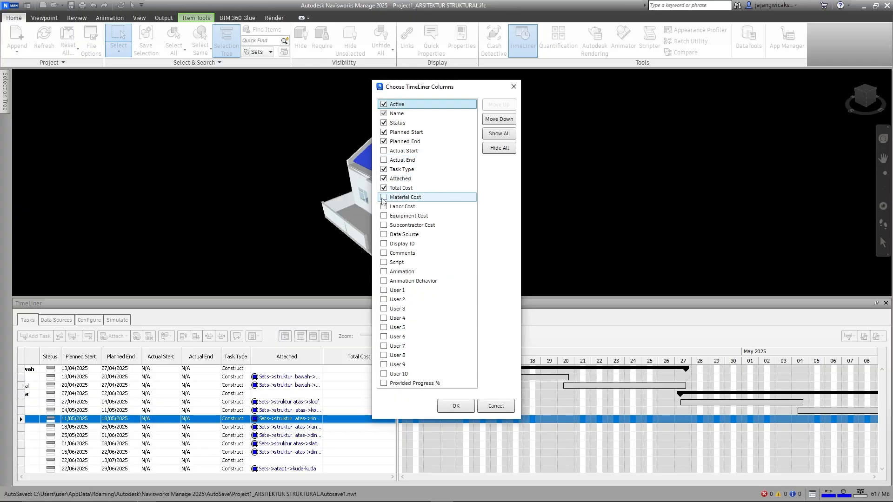
{"action": "left_click", "coordinate": [384, 198]}
{"action": "left_click", "coordinate": [384, 206]}
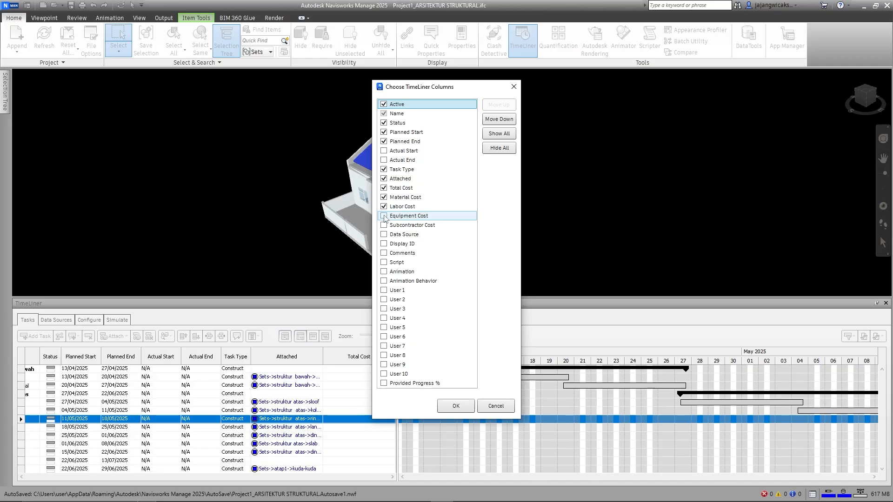
{"action": "left_click", "coordinate": [383, 216]}
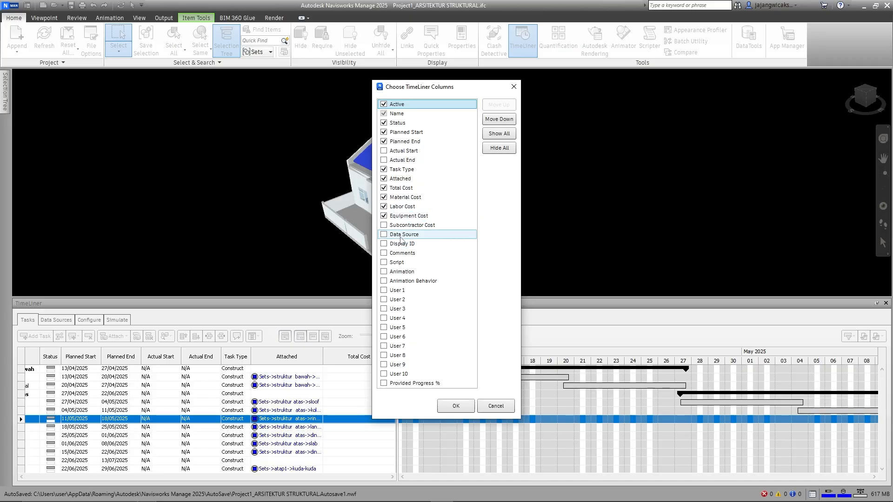
{"action": "left_click", "coordinate": [458, 404]}
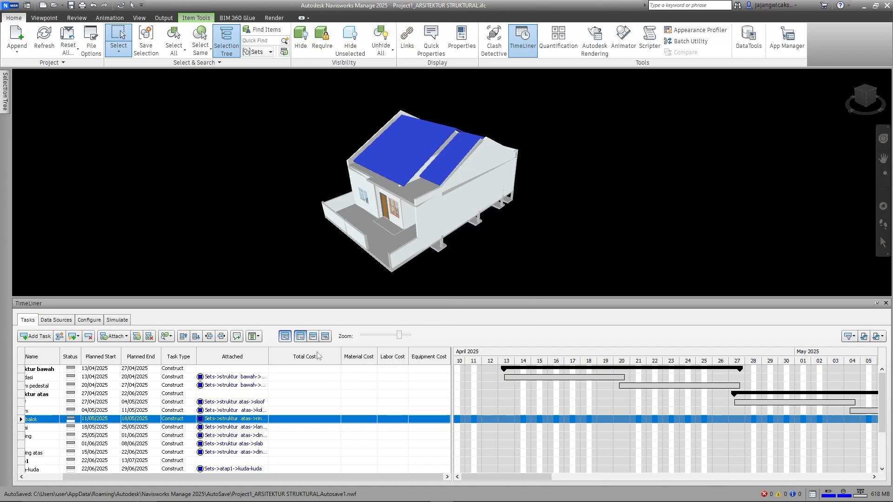
{"action": "left_click", "coordinate": [301, 358]}
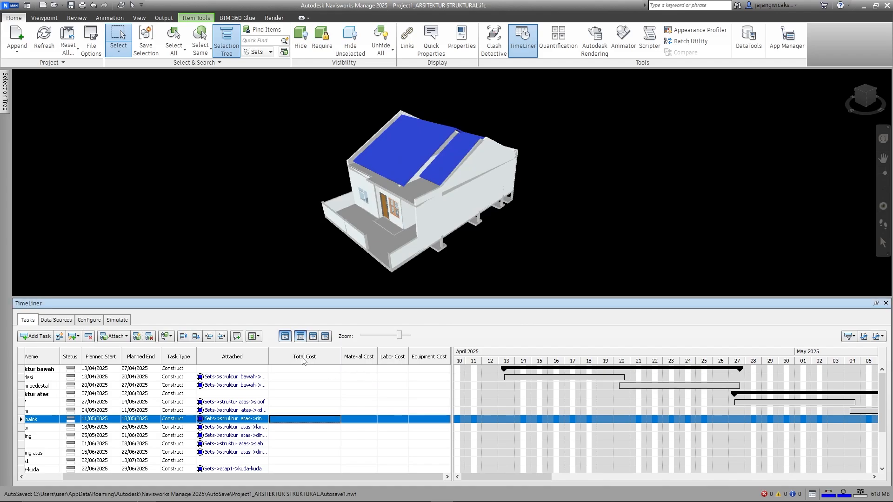
{"action": "left_click_drag", "start_coordinate": [302, 357], "coordinate": [442, 358]}
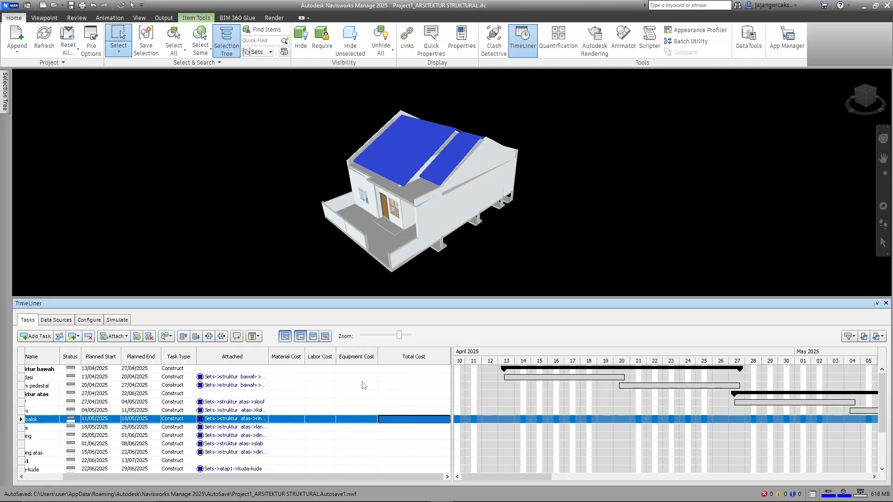
Set the pondasi task's Material Cost to 1000000, Labor Cost to 700000 and Equipment Cost to 300000.
{"action": "double_click", "coordinate": [283, 378]}
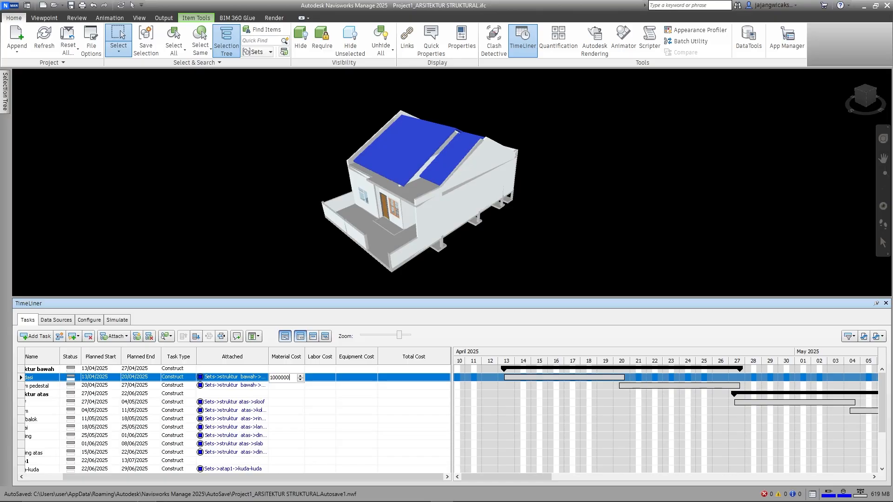
{"action": "left_click", "coordinate": [325, 378]}
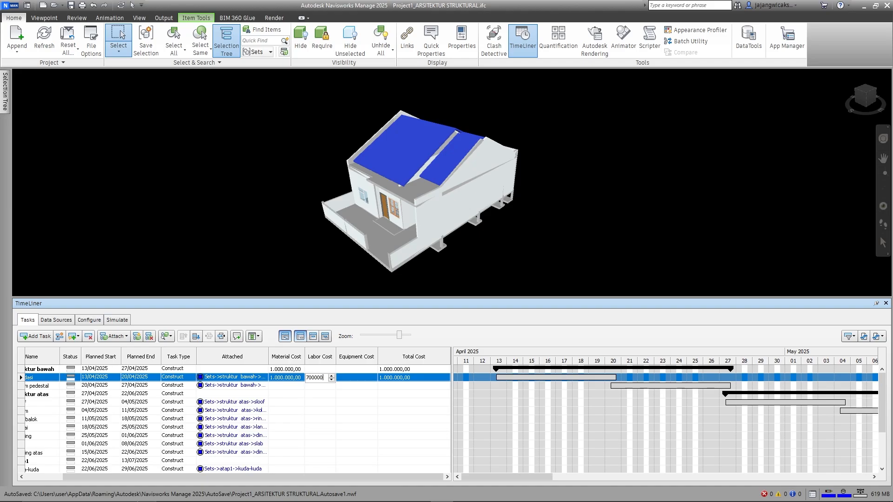
{"action": "left_click", "coordinate": [364, 377]}
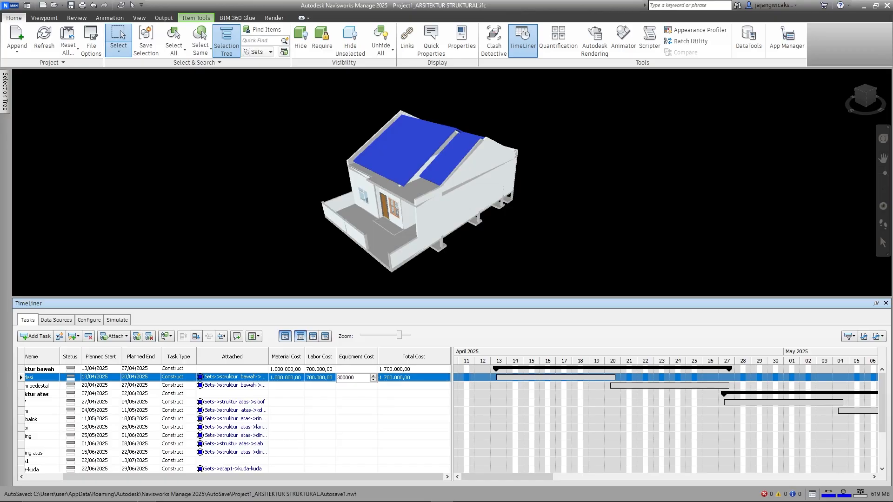
{"action": "left_click", "coordinate": [285, 386]}
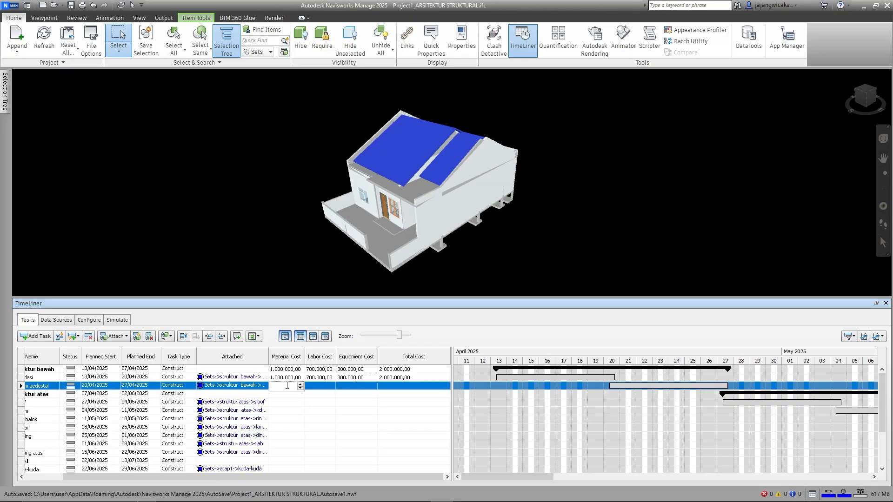
Try to fill the Material Cost down from the pedestal task through all following tasks to frame.
{"action": "left_click", "coordinate": [291, 378]}
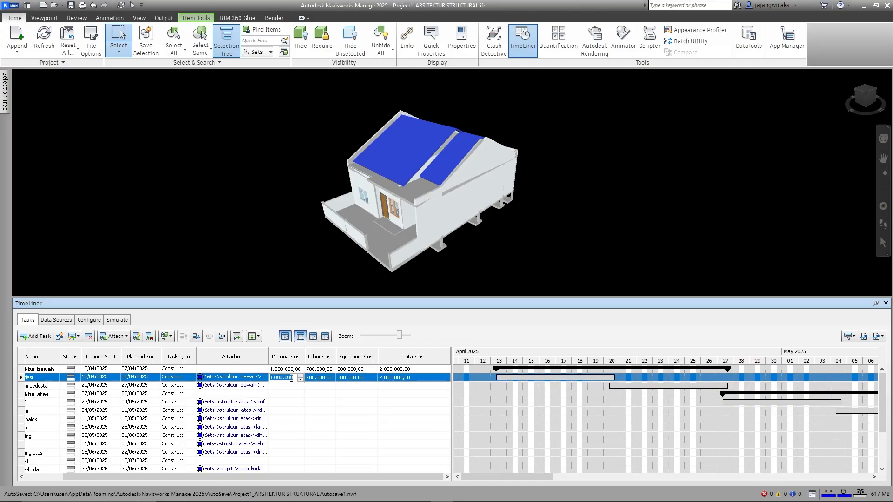
{"action": "left_click", "coordinate": [290, 387]}
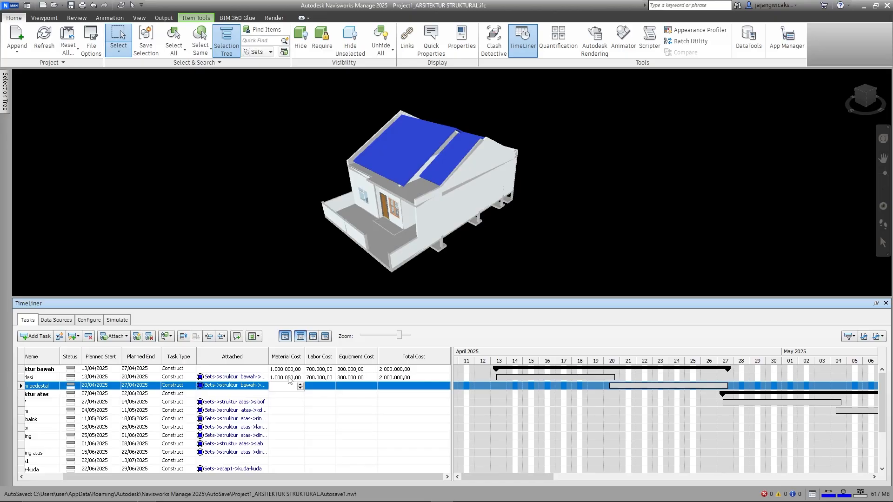
{"action": "left_click", "coordinate": [289, 378]}
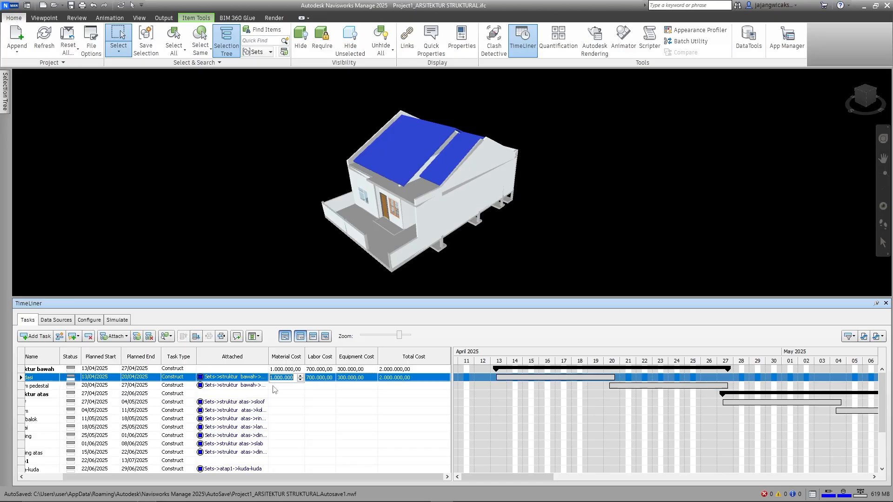
{"action": "left_click", "coordinate": [300, 387]}
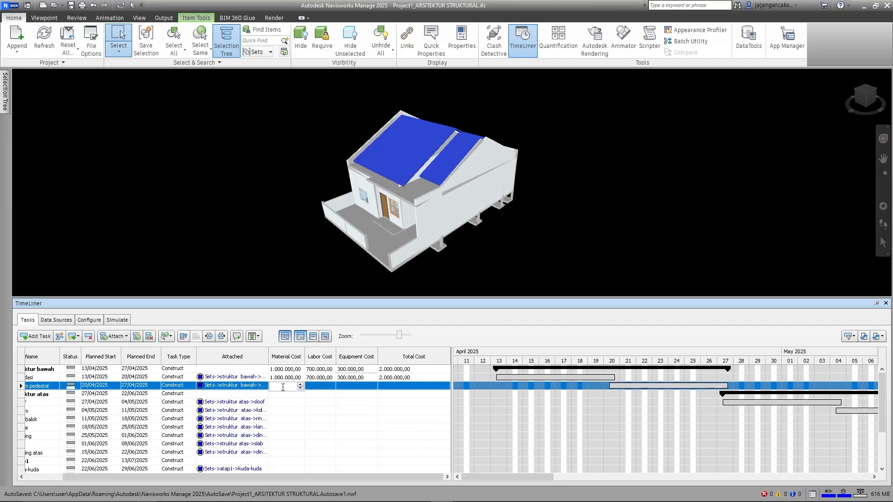
{"action": "left_click", "coordinate": [293, 355]}
{"action": "key", "text": "shift+Down"}
{"action": "key", "text": "shift+Down"}
{"action": "key", "text": "shift+Down"}
{"action": "key", "text": "shift+Down"}
{"action": "key", "text": "shift+Down"}
{"action": "key", "text": "shift+Down"}
{"action": "key", "text": "shift+Down"}
{"action": "key", "text": "shift+Down"}
{"action": "key", "text": "shift+Down"}
{"action": "key", "text": "shift+Down"}
{"action": "key", "text": "shift+Down"}
{"action": "key", "text": "shift+Down"}
{"action": "key", "text": "shift+Down"}
{"action": "key", "text": "shift+Down"}
{"action": "key", "text": "shift+Down"}
{"action": "key", "text": "shift+Down"}
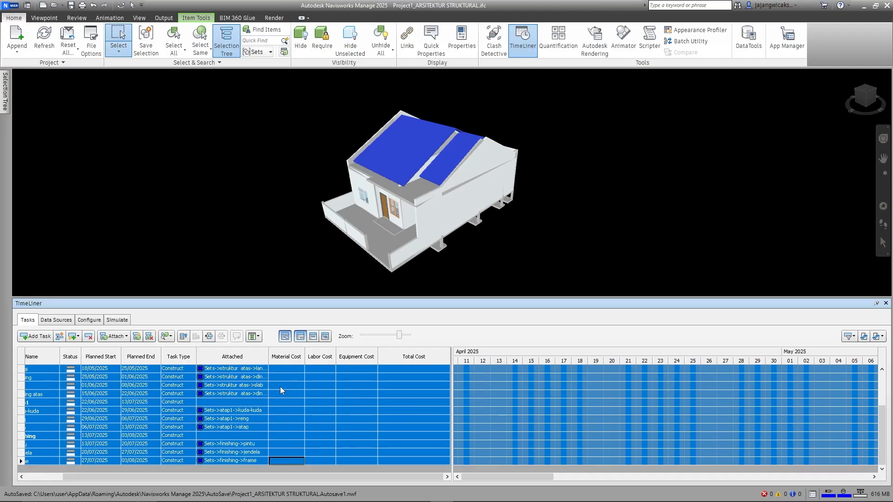
{"action": "scroll", "coordinate": [281, 388], "scroll_direction": "up", "scroll_amount": 3}
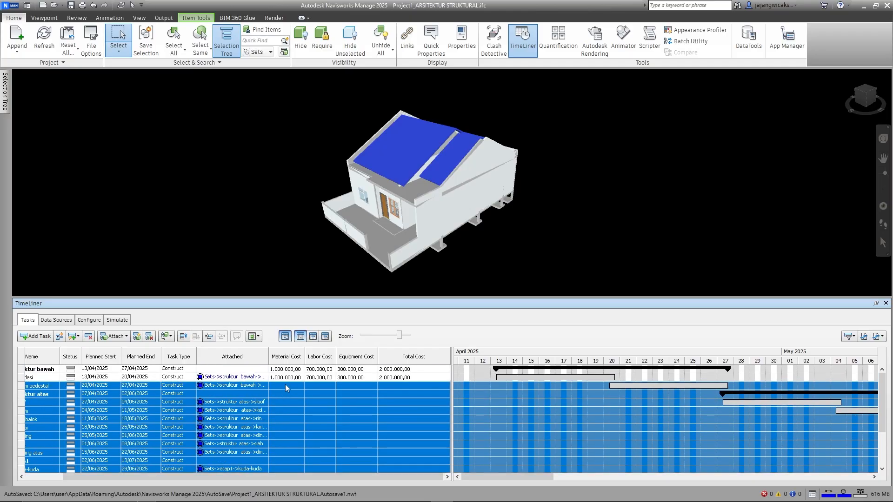
{"action": "right_click", "coordinate": [285, 385]}
{"action": "left_click", "coordinate": [306, 426]}
{"action": "right_click", "coordinate": [279, 385]}
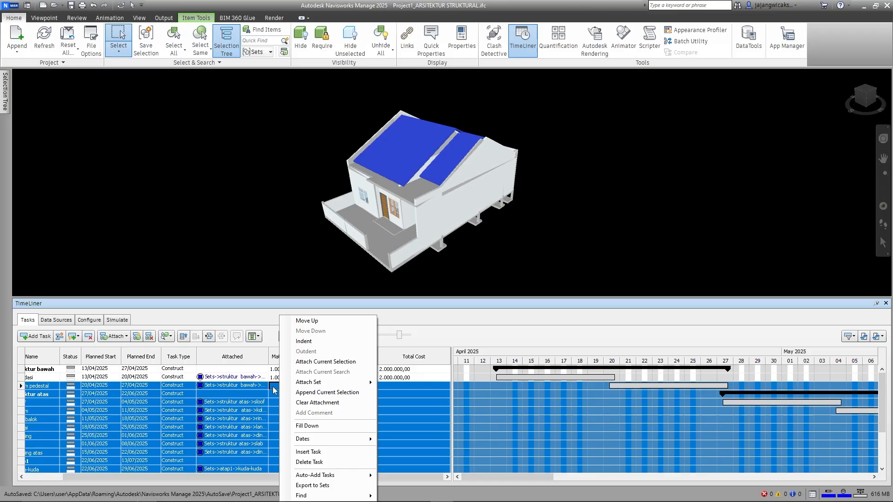
{"action": "left_click", "coordinate": [274, 386]}
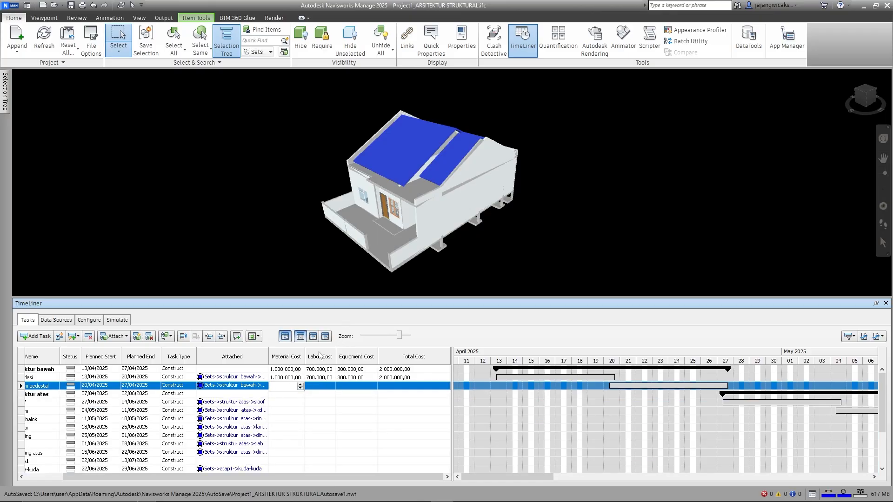
{"action": "key", "text": "Escape"}
{"action": "right_click", "coordinate": [287, 389]}
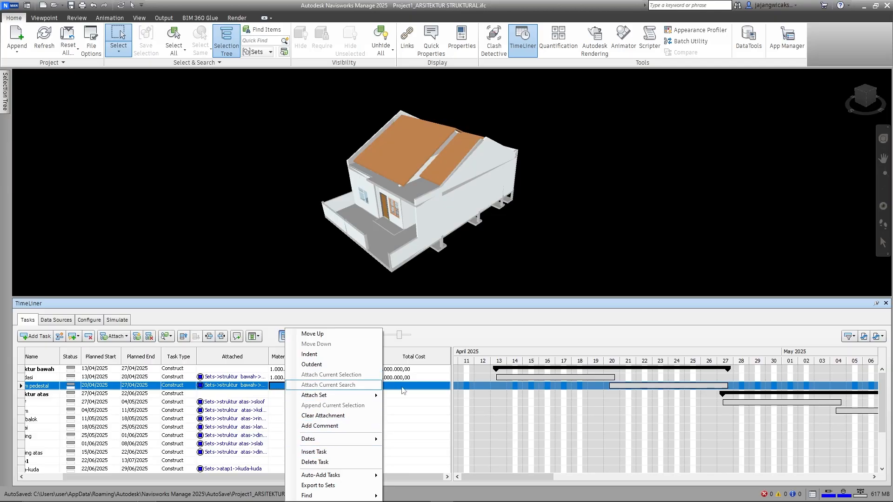
Fill the pondasi task's Material Cost down through all remaining tasks to frame.
{"action": "left_click", "coordinate": [419, 378]}
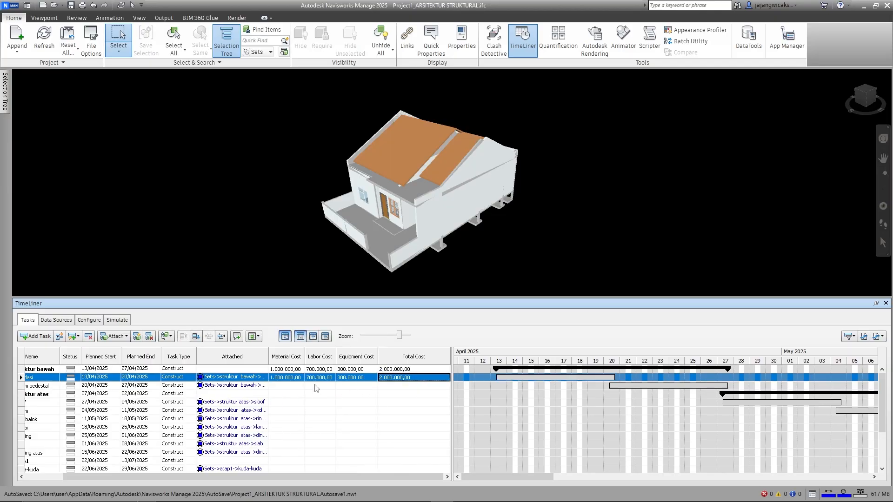
{"action": "key", "text": "shift+Down"}
{"action": "key", "text": "shift+Down"}
{"action": "key", "text": "shift+Down"}
{"action": "key", "text": "shift+Down"}
{"action": "key", "text": "shift+Down"}
{"action": "key", "text": "shift+Down"}
{"action": "key", "text": "shift+Down"}
{"action": "key", "text": "shift+Down"}
{"action": "key", "text": "shift+Down"}
{"action": "key", "text": "shift+Down"}
{"action": "key", "text": "shift+Down"}
{"action": "key", "text": "shift+Down"}
{"action": "key", "text": "shift+Down"}
{"action": "key", "text": "shift+Down"}
{"action": "key", "text": "shift+Down"}
{"action": "key", "text": "shift+Down"}
{"action": "key", "text": "shift+Down"}
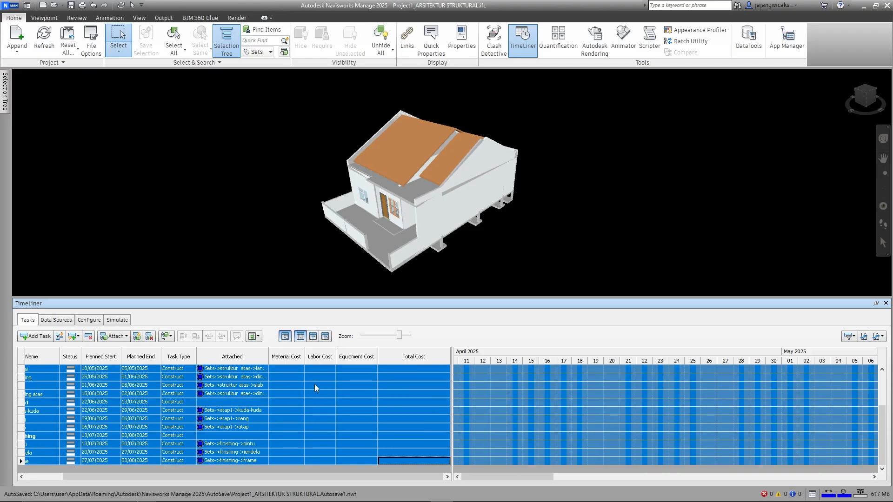
{"action": "scroll", "coordinate": [310, 402], "scroll_direction": "up", "scroll_amount": 3}
{"action": "right_click", "coordinate": [284, 384]}
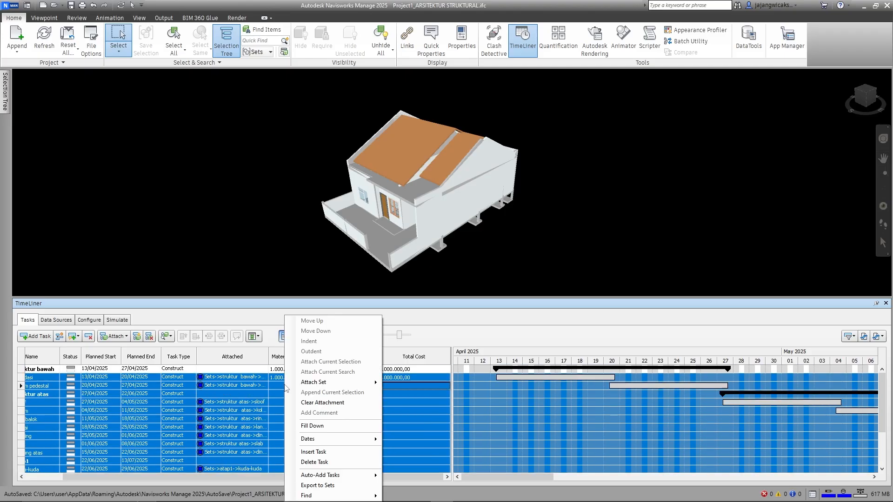
{"action": "left_click", "coordinate": [312, 425]}
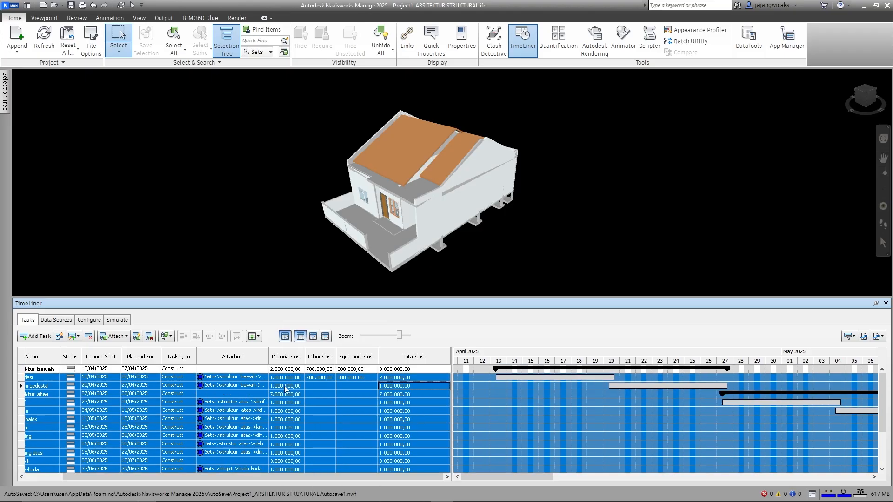
Fill the pondasi task's Labor Cost and Equipment Cost down through the same selected tasks.
{"action": "right_click", "coordinate": [319, 386]}
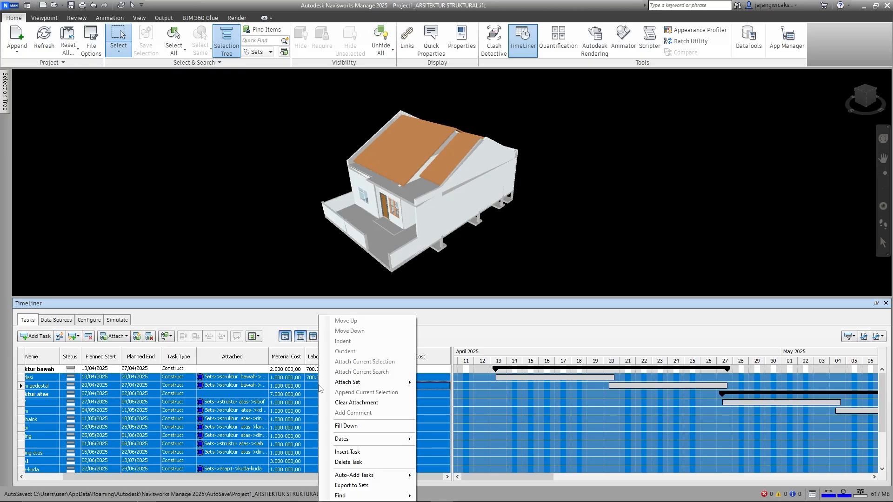
{"action": "left_click", "coordinate": [345, 422]}
{"action": "right_click", "coordinate": [347, 386]}
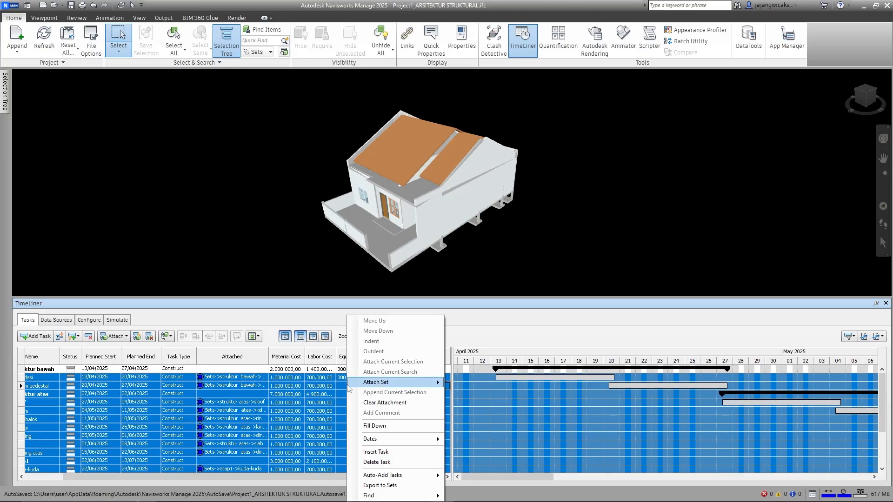
{"action": "left_click", "coordinate": [374, 424]}
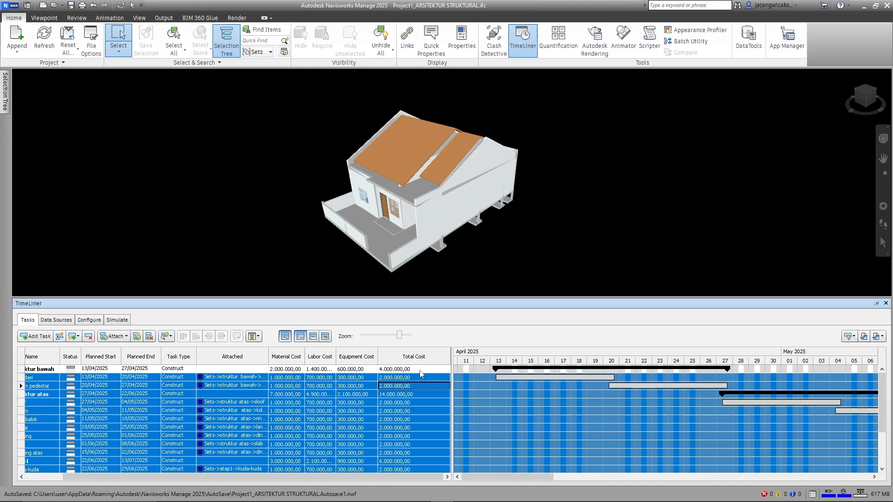
Select the Total Cost cell of the parent "struktur bawah" task.
{"action": "mouse_move", "coordinate": [887, 396]}
{"action": "left_mouse_down"}
{"action": "mouse_move", "coordinate": [889, 446]}
{"action": "mouse_move", "coordinate": [890, 381]}
{"action": "left_mouse_up"}
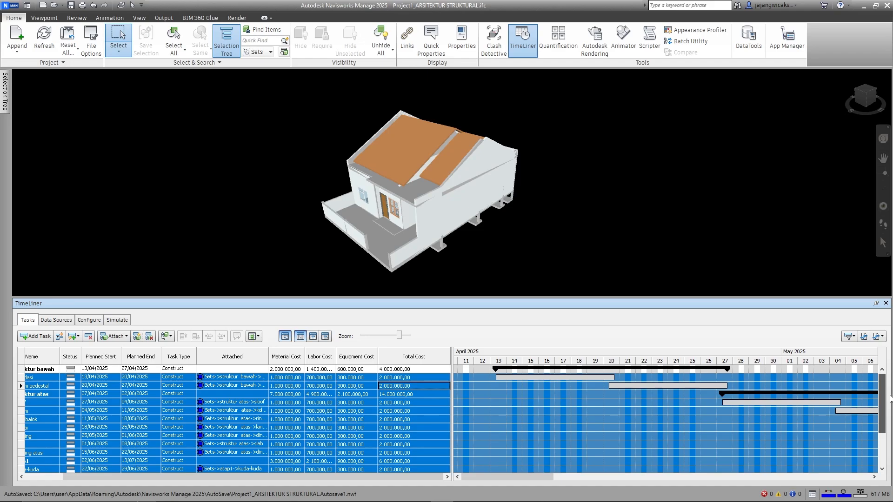
{"action": "left_click_drag", "start_coordinate": [891, 398], "coordinate": [881, 361]}
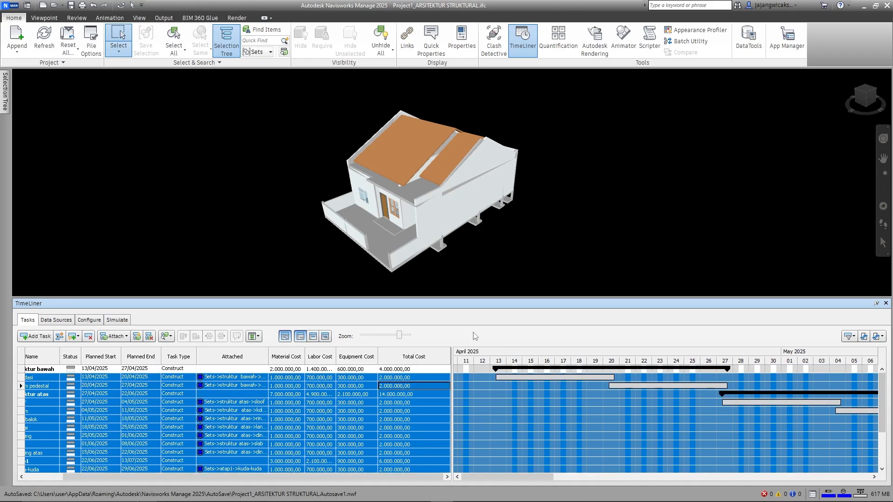
{"action": "left_click", "coordinate": [427, 370]}
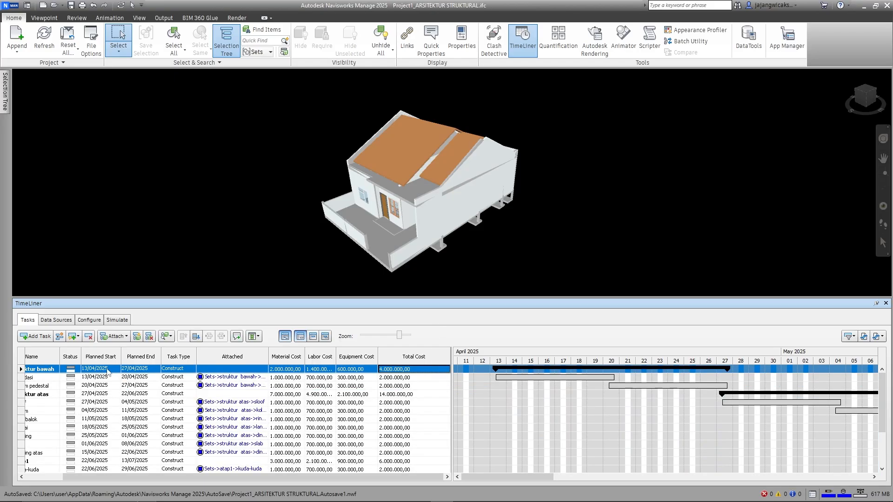
Play the TimeLiner simulation of the house construction and stop it partway through.
{"action": "left_click_drag", "start_coordinate": [377, 476], "coordinate": [350, 477]}
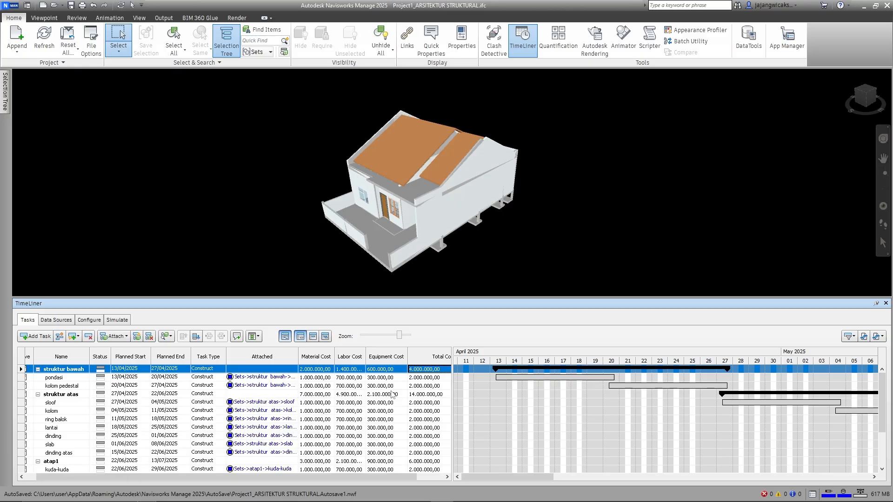
{"action": "mouse_move", "coordinate": [884, 400]}
{"action": "left_mouse_down"}
{"action": "mouse_move", "coordinate": [885, 432]}
{"action": "mouse_move", "coordinate": [884, 400]}
{"action": "left_mouse_up"}
{"action": "left_click", "coordinate": [117, 320]}
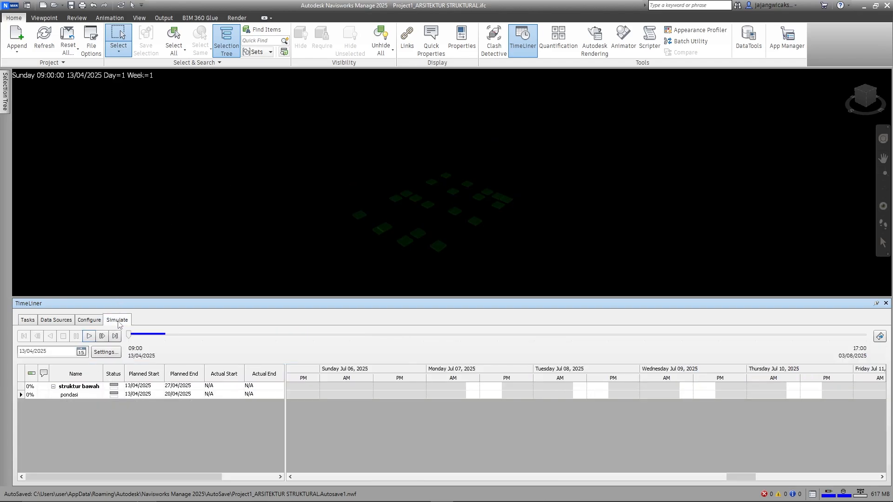
{"action": "left_click", "coordinate": [91, 336]}
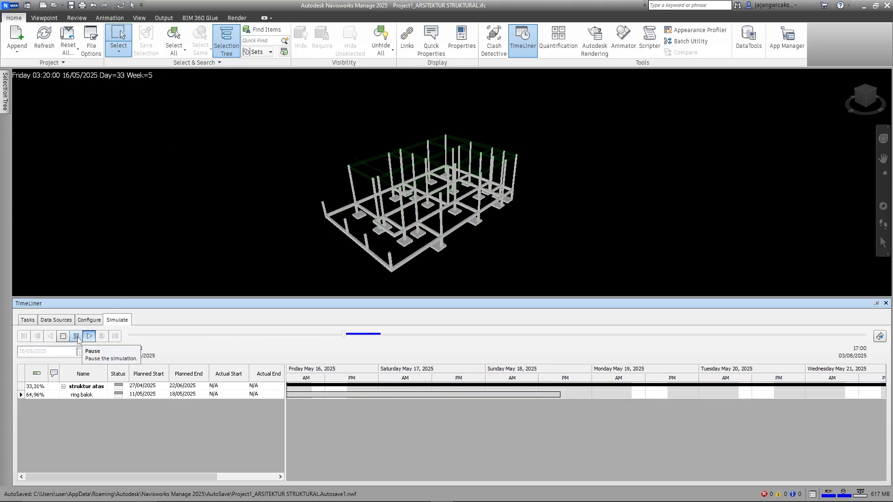
{"action": "left_click", "coordinate": [63, 336]}
Add the line "material cost = Rp.$MATERIAL_COST" to the simulation's overlay text.
{"action": "left_click", "coordinate": [106, 353]}
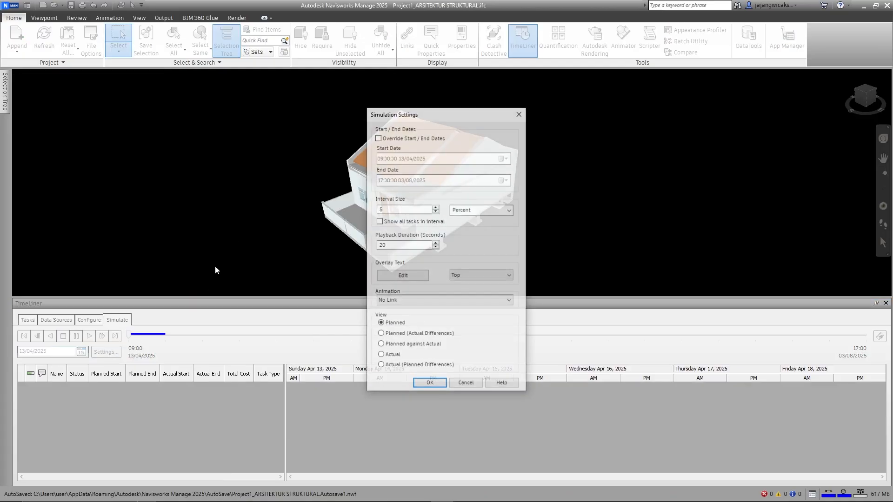
{"action": "left_click", "coordinate": [414, 277]}
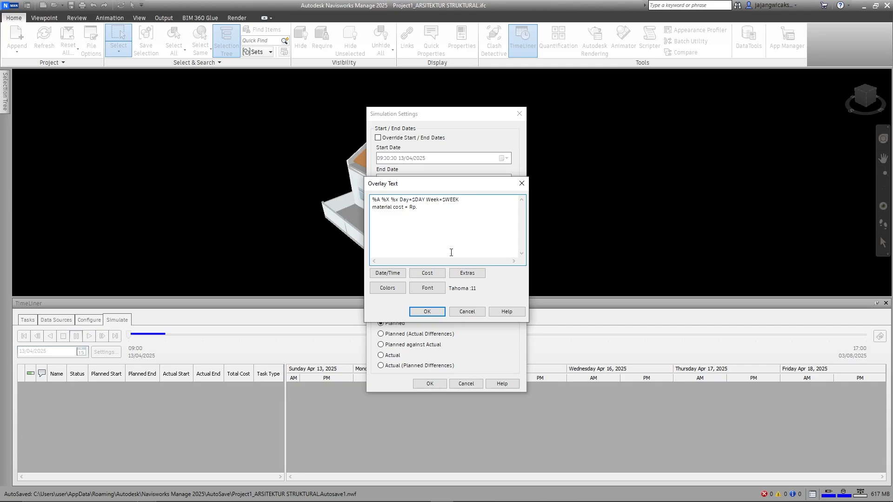
{"action": "left_click", "coordinate": [427, 273]}
{"action": "left_click", "coordinate": [442, 285]}
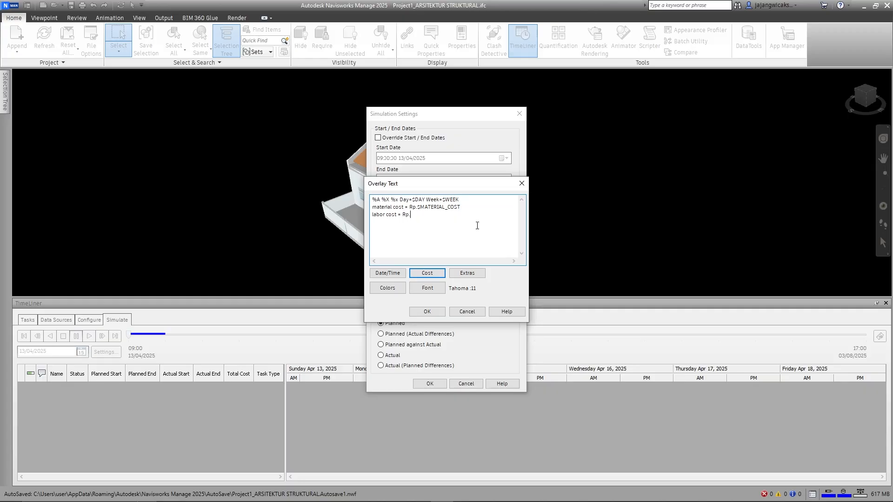
Add the overlay text lines "labor cost = Rp.$LABOR_COST" and "equipment cost - Rp.$EQUIPMENT_COST".
{"action": "left_click", "coordinate": [428, 273]}
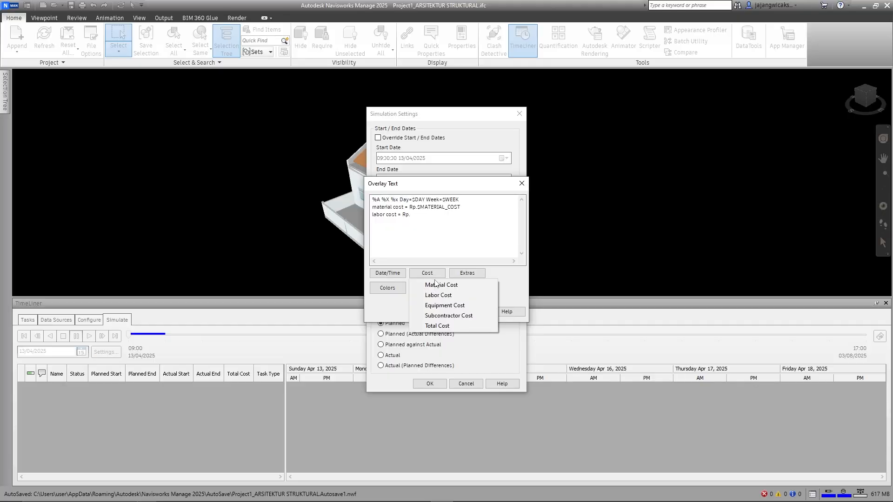
{"action": "left_click", "coordinate": [438, 295]}
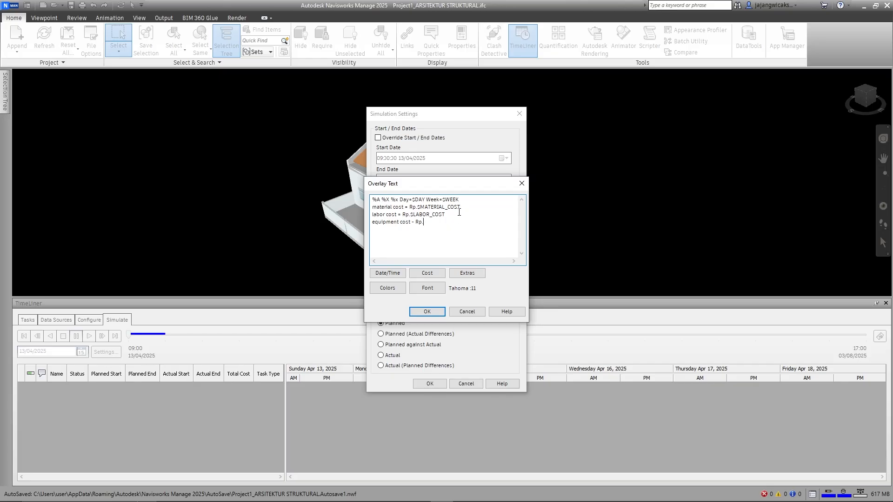
{"action": "left_click", "coordinate": [429, 273]}
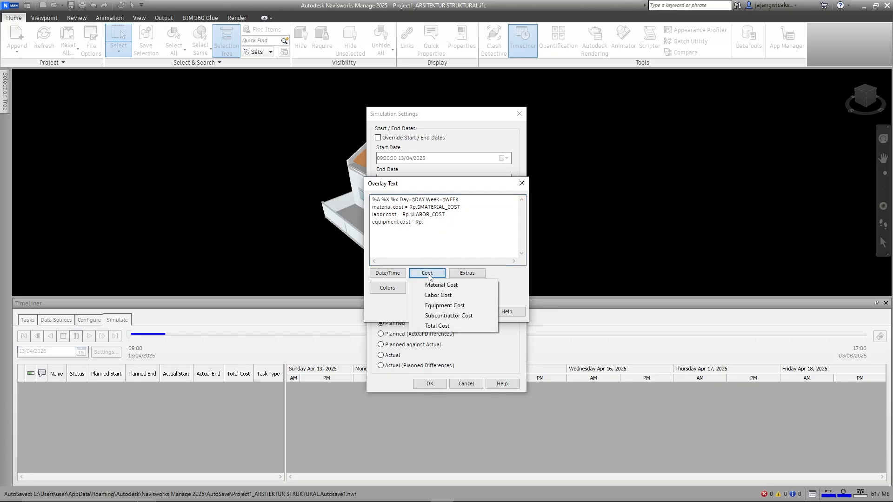
{"action": "left_click", "coordinate": [438, 304]}
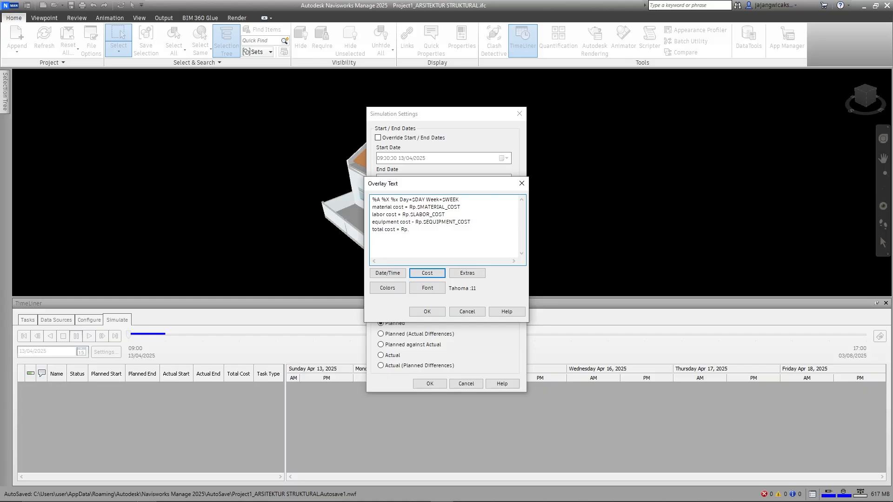
Complete the "total cost = Rp." overlay line with $TOTAL_COST and accept the overlay text without a color tag.
{"action": "left_click", "coordinate": [439, 274]}
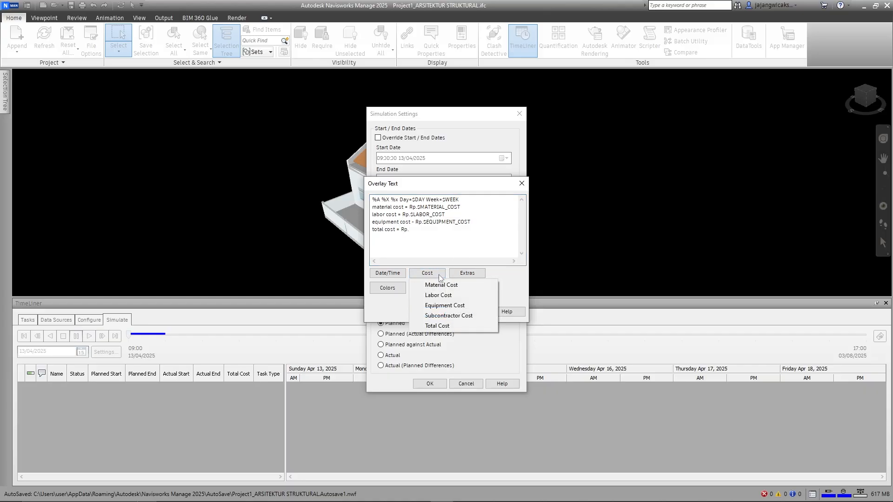
{"action": "left_click", "coordinate": [438, 326]}
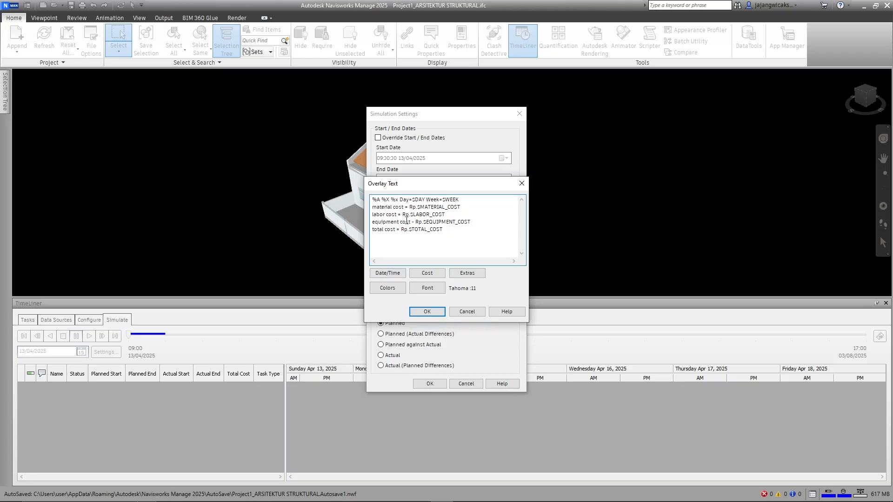
{"action": "left_click", "coordinate": [398, 292]}
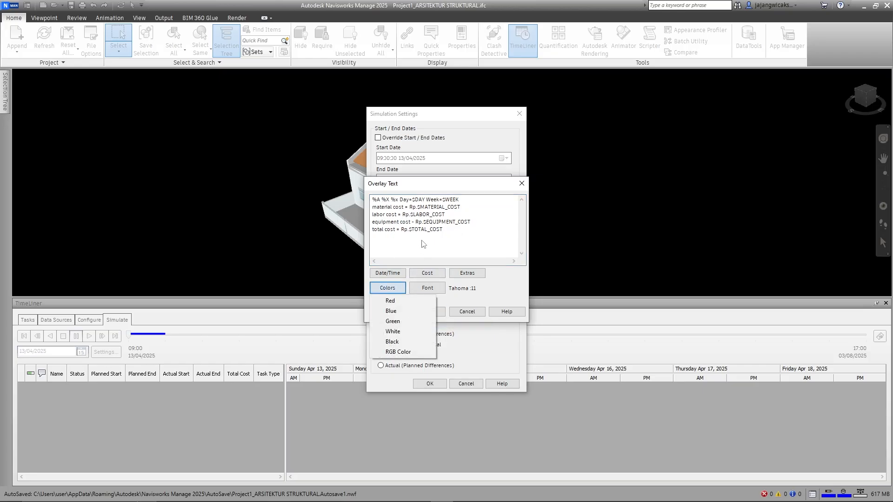
{"action": "left_click", "coordinate": [446, 230]}
{"action": "left_click", "coordinate": [397, 289]}
{"action": "left_click", "coordinate": [474, 223]}
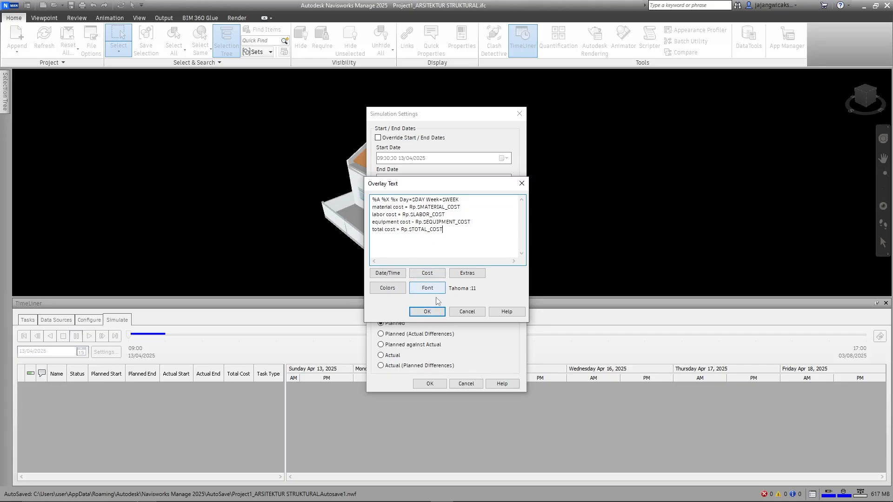
{"action": "left_click", "coordinate": [427, 311]}
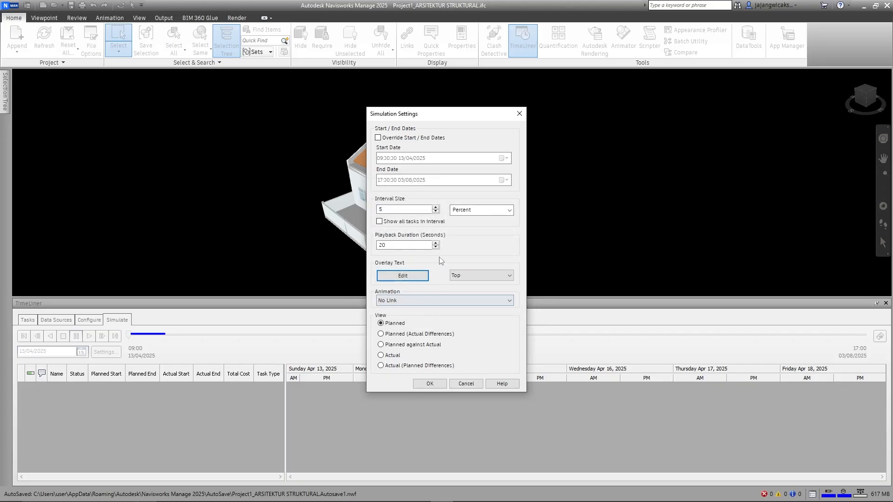
Set the overlay text position to Top and the playback duration to 60 seconds, and apply the simulation settings.
{"action": "left_click", "coordinate": [508, 276]}
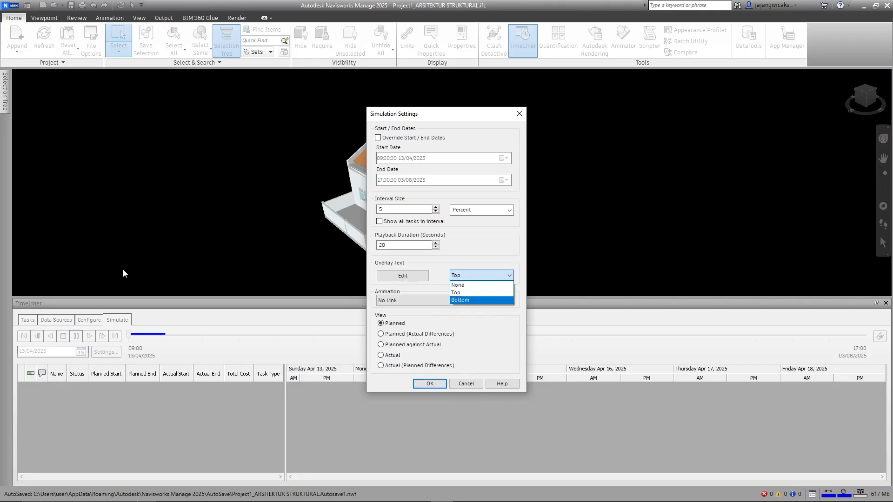
{"action": "left_click", "coordinate": [462, 294]}
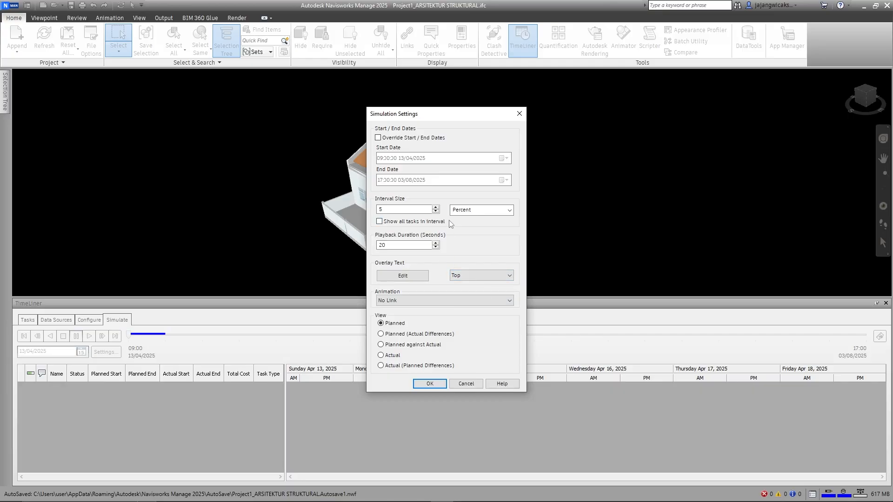
{"action": "left_click_drag", "start_coordinate": [393, 245], "coordinate": [374, 246]}
{"action": "type", "text": "60"}
{"action": "left_click", "coordinate": [437, 384]}
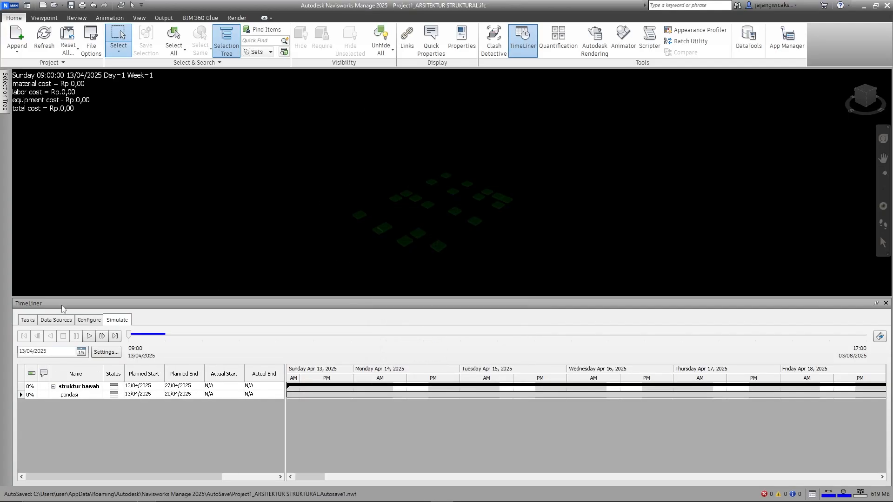
Play the simulation with the cost overlay, pause it during the roof work, and rewind it to the start.
{"action": "left_click", "coordinate": [89, 336]}
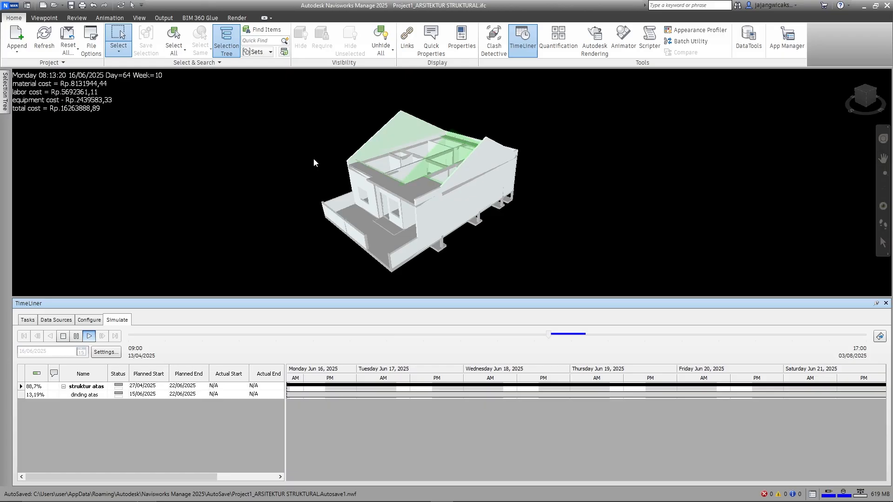
{"action": "left_click", "coordinate": [76, 336]}
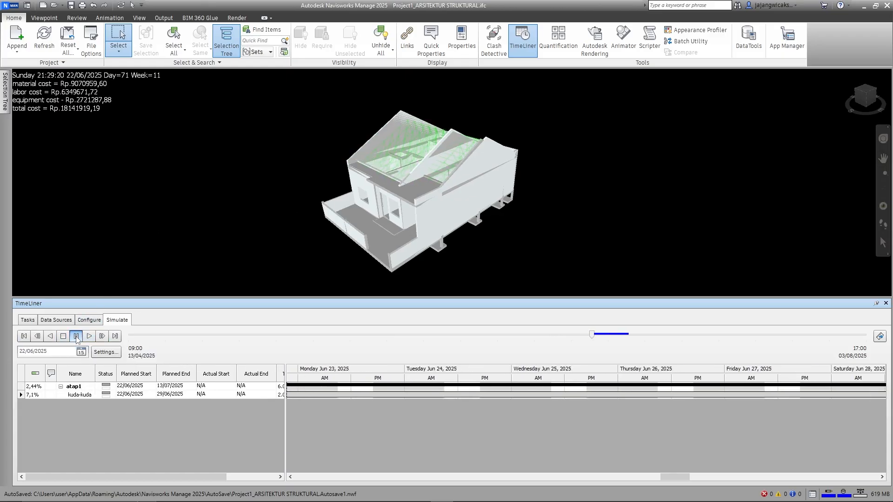
{"action": "left_click", "coordinate": [28, 336]}
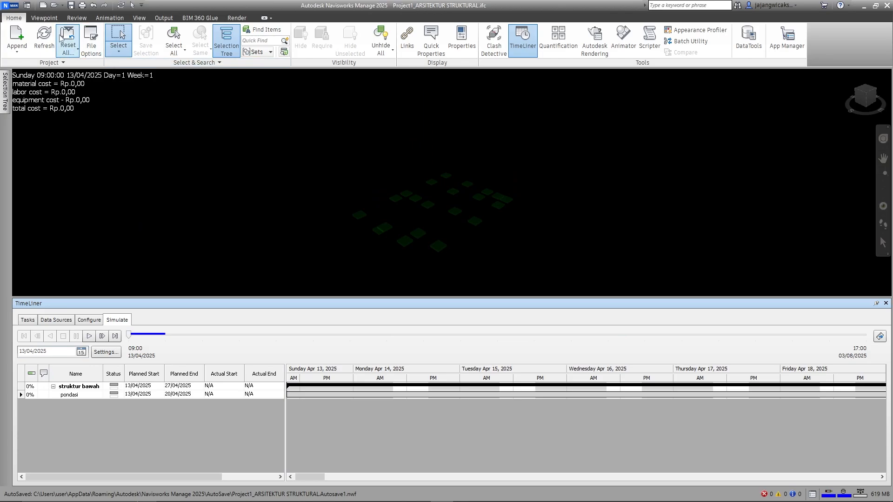
Collapse the TimeLiner window and save a viewpoint with the foundations framed larger in the scene.
{"action": "left_click", "coordinate": [42, 18]}
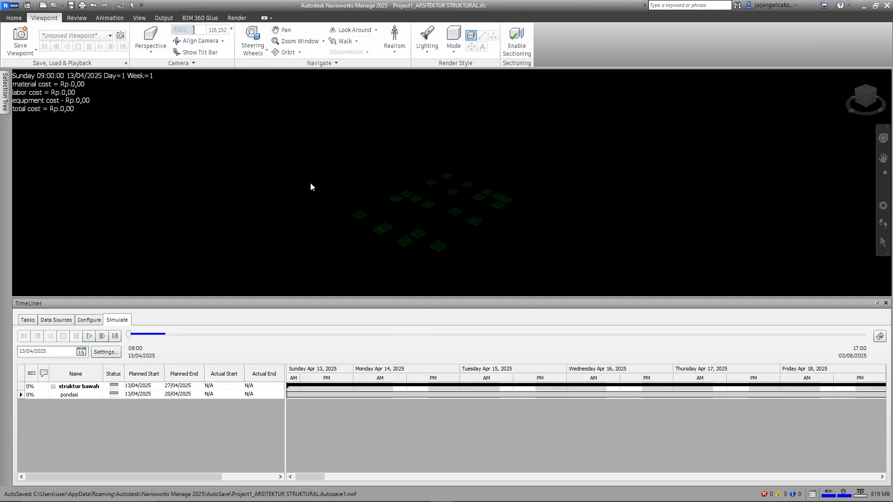
{"action": "scroll", "coordinate": [408, 126], "scroll_direction": "down", "scroll_amount": 1}
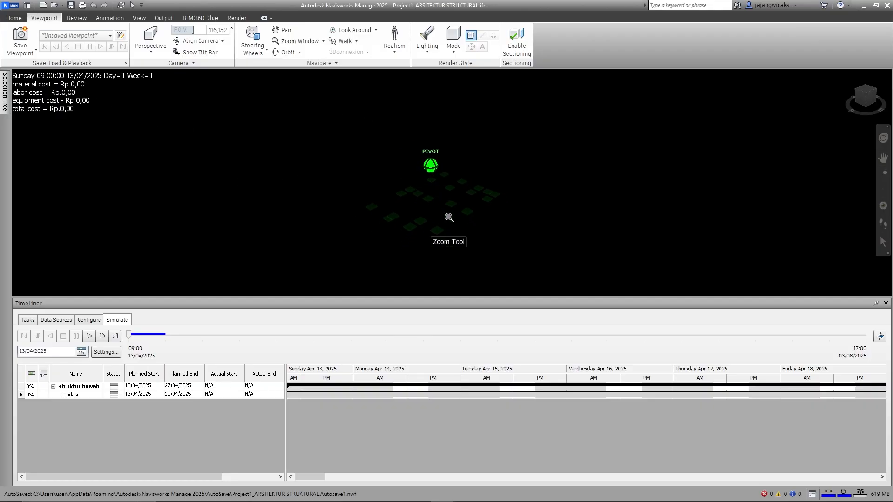
{"action": "scroll", "coordinate": [449, 224], "scroll_direction": "up", "scroll_amount": 1}
{"action": "scroll", "coordinate": [450, 225], "scroll_direction": "up", "scroll_amount": 1}
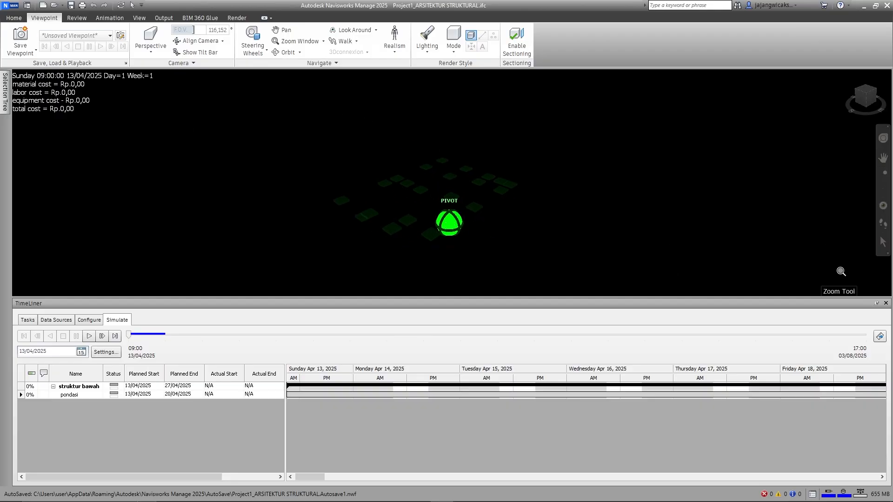
{"action": "left_click", "coordinate": [878, 303]}
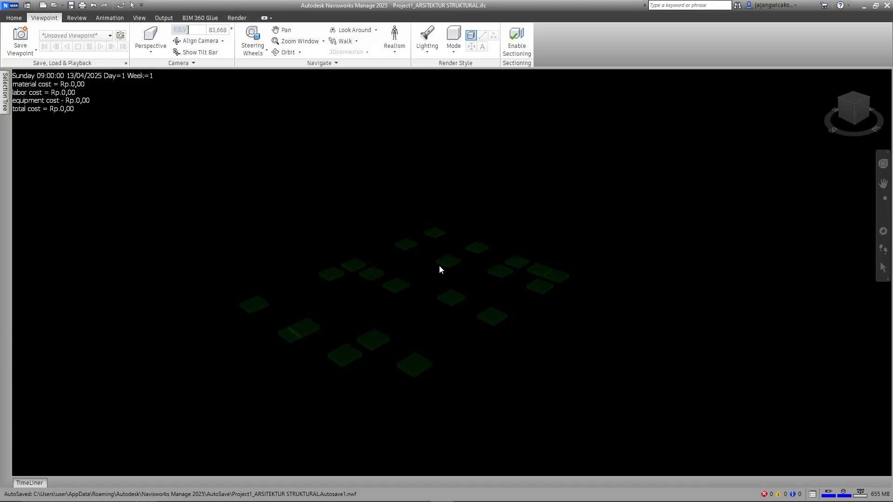
{"action": "scroll", "coordinate": [369, 116], "scroll_direction": "up", "scroll_amount": 1}
{"action": "scroll", "coordinate": [371, 303], "scroll_direction": "up", "scroll_amount": 1}
{"action": "scroll", "coordinate": [411, 350], "scroll_direction": "up", "scroll_amount": 1}
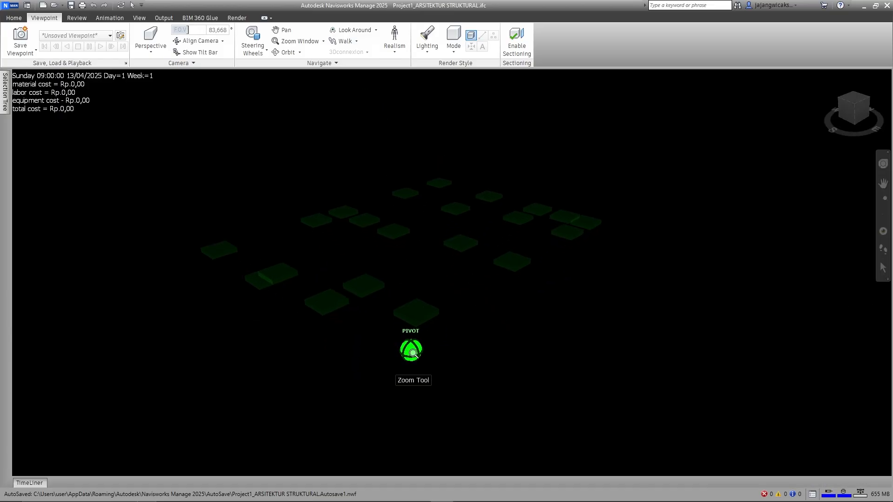
{"action": "scroll", "coordinate": [429, 143], "scroll_direction": "up", "scroll_amount": 1}
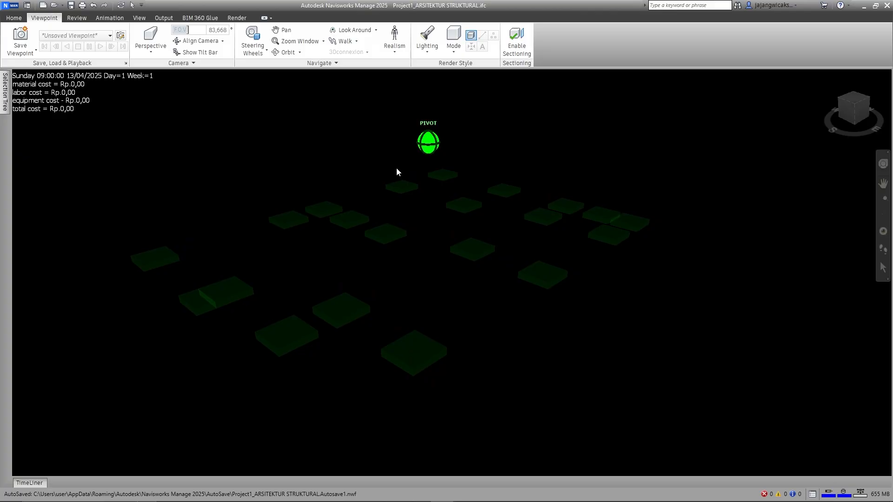
{"action": "left_click", "coordinate": [20, 37]}
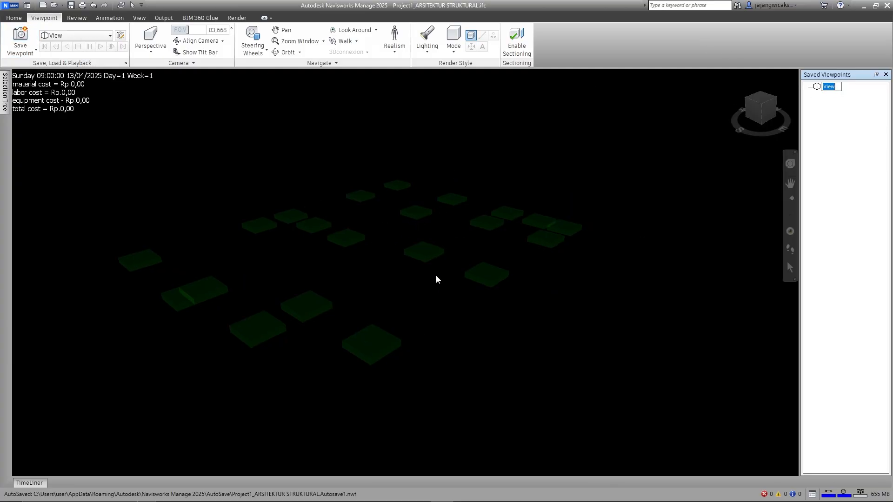
Save a second viewpoint showing the foundations from a different side.
{"action": "mouse_move", "coordinate": [447, 309]}
{"action": "middle_mouse_down", "text": "shift"}
{"action": "mouse_move", "coordinate": [480, 255]}
{"action": "mouse_move", "coordinate": [410, 265]}
{"action": "mouse_move", "coordinate": [309, 241]}
{"action": "mouse_move", "coordinate": [253, 261]}
{"action": "mouse_move", "coordinate": [470, 321]}
{"action": "mouse_move", "coordinate": [301, 247]}
{"action": "mouse_move", "coordinate": [455, 343]}
{"action": "mouse_move", "coordinate": [499, 355]}
{"action": "mouse_move", "coordinate": [488, 333]}
{"action": "mouse_move", "coordinate": [446, 309]}
{"action": "middle_mouse_up", "text": "shift"}
{"action": "key", "text": "alt"}
{"action": "scroll", "coordinate": [379, 282], "scroll_direction": "up", "scroll_amount": 3}
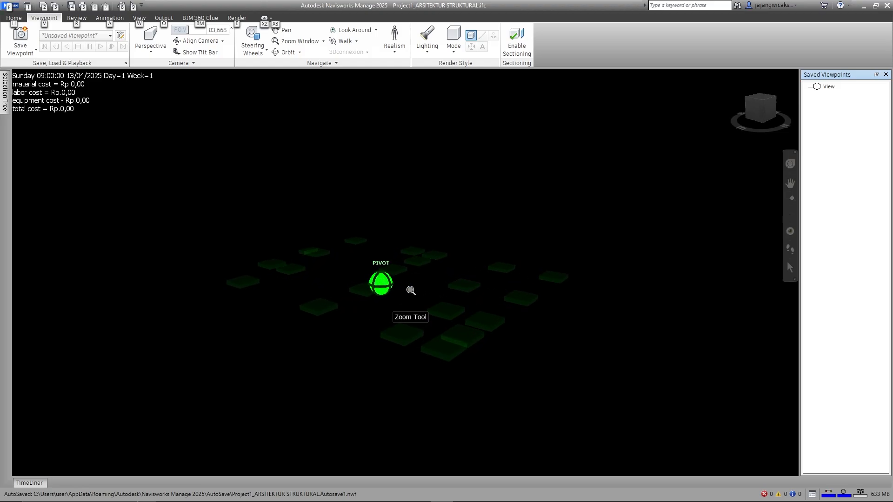
{"action": "scroll", "coordinate": [393, 305], "scroll_direction": "down", "scroll_amount": 1}
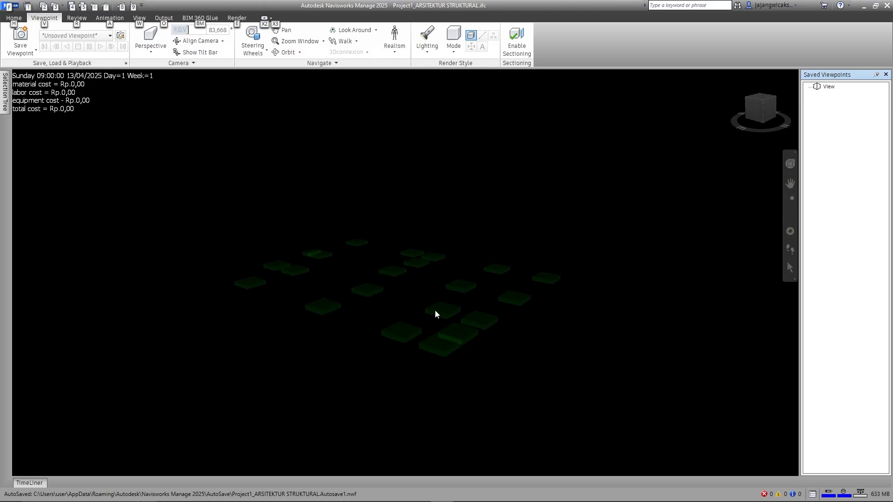
{"action": "scroll", "coordinate": [449, 298], "scroll_direction": "up", "scroll_amount": 1}
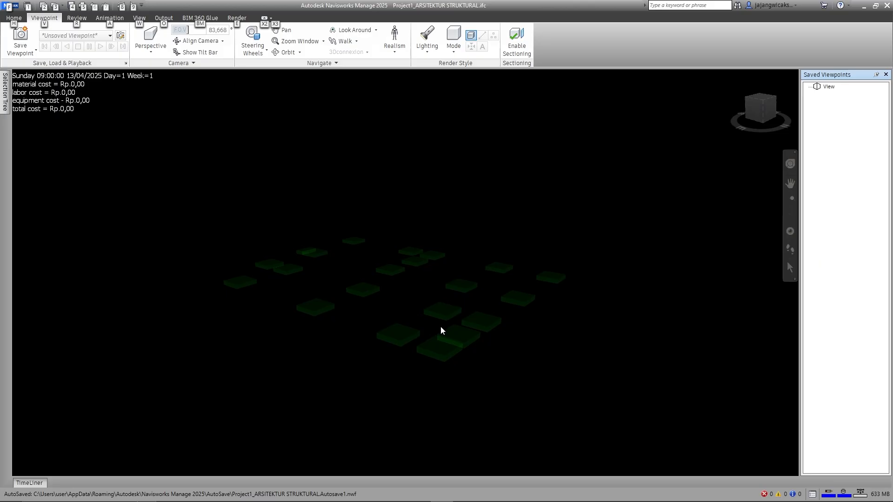
{"action": "middle_click_drag", "start_coordinate": [442, 330], "coordinate": [443, 308]}
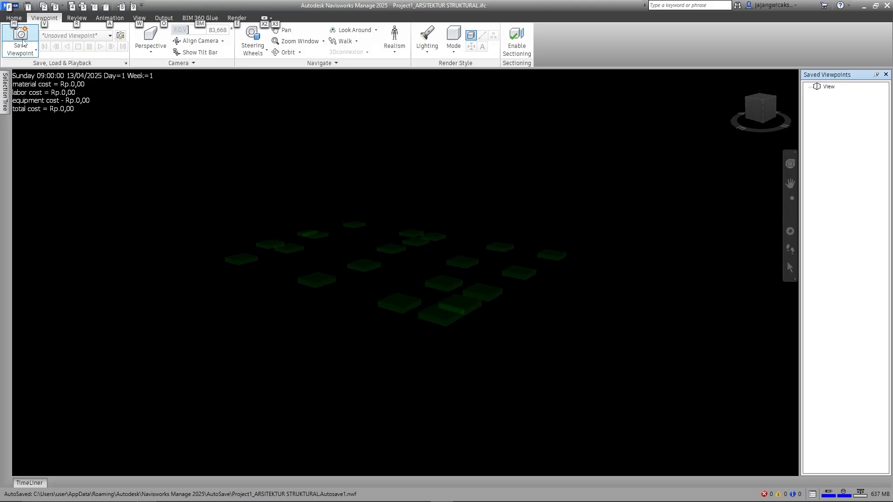
{"action": "left_click", "coordinate": [36, 50]}
{"action": "left_click", "coordinate": [51, 57]}
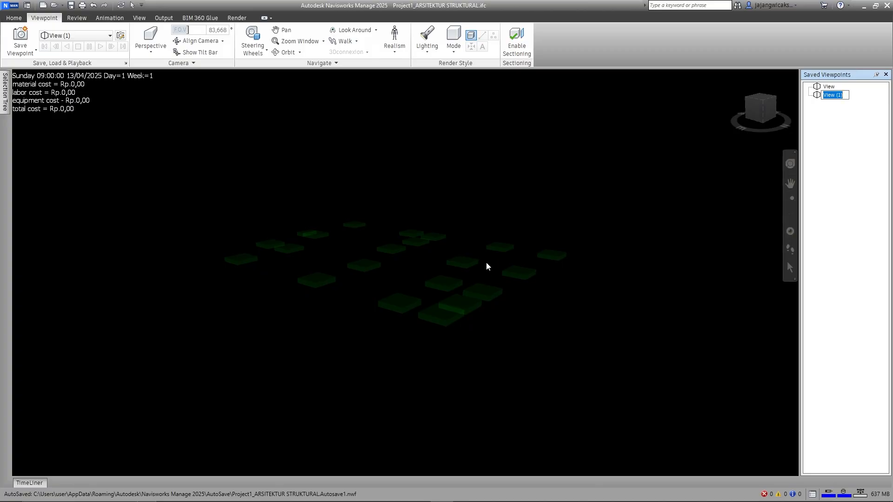
Save a third viewpoint showing the foundations rotated further around, centred in the scene.
{"action": "scroll", "coordinate": [462, 303], "scroll_direction": "down", "scroll_amount": 1}
{"action": "middle_click_drag", "start_coordinate": [463, 302], "coordinate": [285, 309]}
{"action": "key", "text": "alt"}
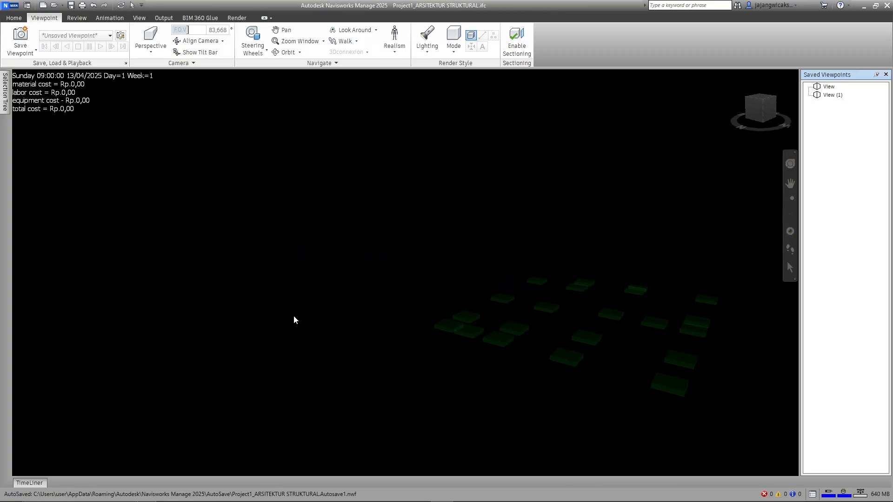
{"action": "scroll", "coordinate": [285, 306], "scroll_direction": "down", "scroll_amount": 2}
{"action": "mouse_move", "coordinate": [496, 347]}
{"action": "middle_mouse_down"}
{"action": "mouse_move", "coordinate": [532, 361]}
{"action": "mouse_move", "coordinate": [484, 351]}
{"action": "mouse_move", "coordinate": [503, 375]}
{"action": "mouse_move", "coordinate": [458, 349]}
{"action": "mouse_move", "coordinate": [455, 375]}
{"action": "mouse_move", "coordinate": [449, 370]}
{"action": "mouse_move", "coordinate": [456, 378]}
{"action": "mouse_move", "coordinate": [447, 335]}
{"action": "mouse_move", "coordinate": [454, 335]}
{"action": "mouse_move", "coordinate": [443, 336]}
{"action": "mouse_move", "coordinate": [451, 330]}
{"action": "middle_mouse_up"}
{"action": "key", "text": "alt"}
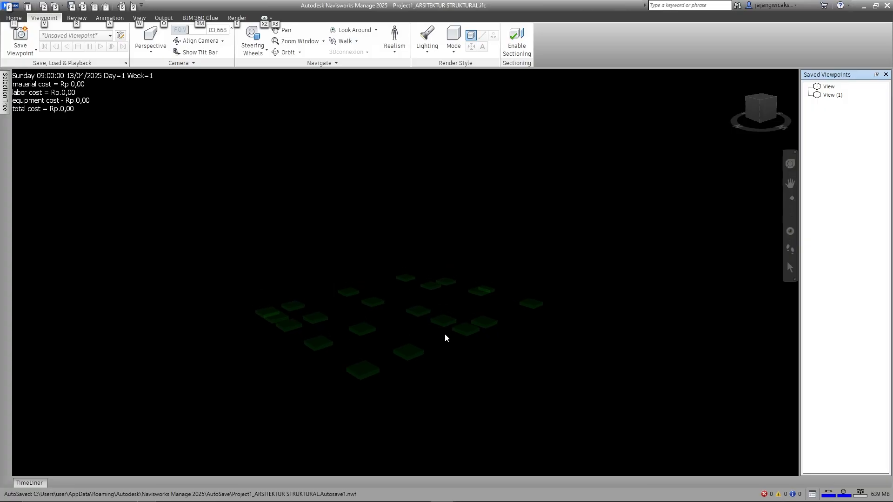
{"action": "left_click", "coordinate": [20, 36]}
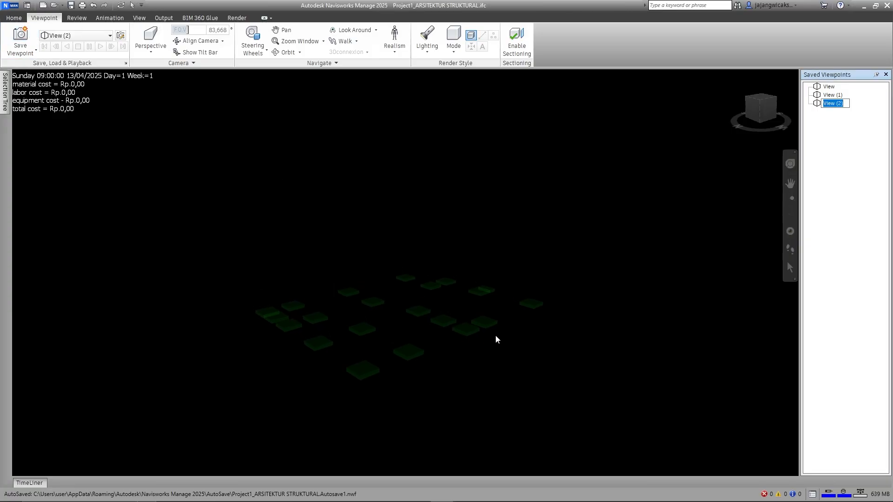
Save a fourth viewpoint of the foundations seen from the next side of the building.
{"action": "middle_click_drag", "start_coordinate": [496, 336], "coordinate": [246, 341], "text": "shift"}
{"action": "scroll", "coordinate": [290, 366], "scroll_direction": "down", "scroll_amount": 2}
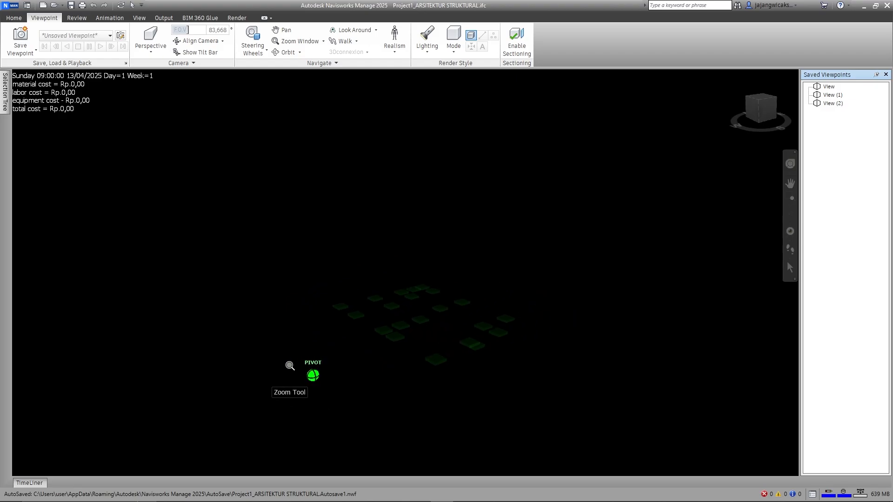
{"action": "middle_click_drag", "start_coordinate": [493, 372], "coordinate": [437, 370]}
{"action": "key", "text": "alt"}
{"action": "scroll", "coordinate": [382, 307], "scroll_direction": "up", "scroll_amount": 3}
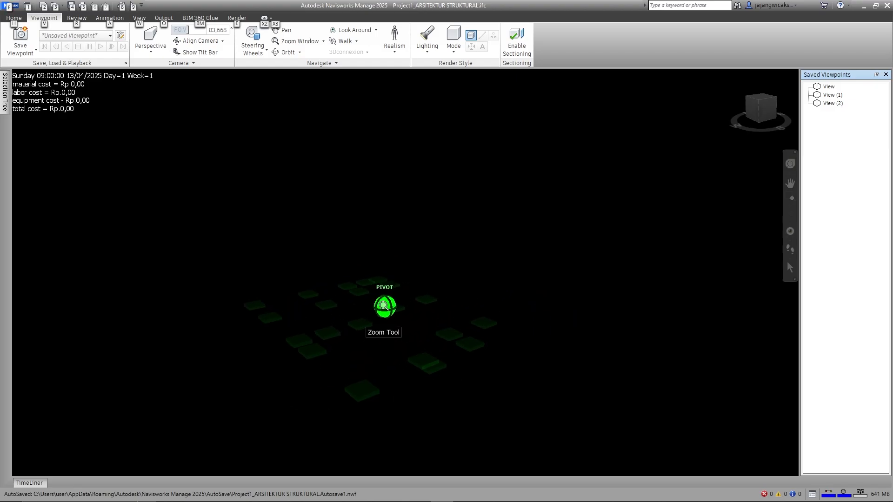
{"action": "mouse_move", "coordinate": [401, 325]}
{"action": "middle_mouse_down", "text": "shift"}
{"action": "mouse_move", "coordinate": [405, 313]}
{"action": "mouse_move", "coordinate": [411, 323]}
{"action": "middle_mouse_up", "text": "shift"}
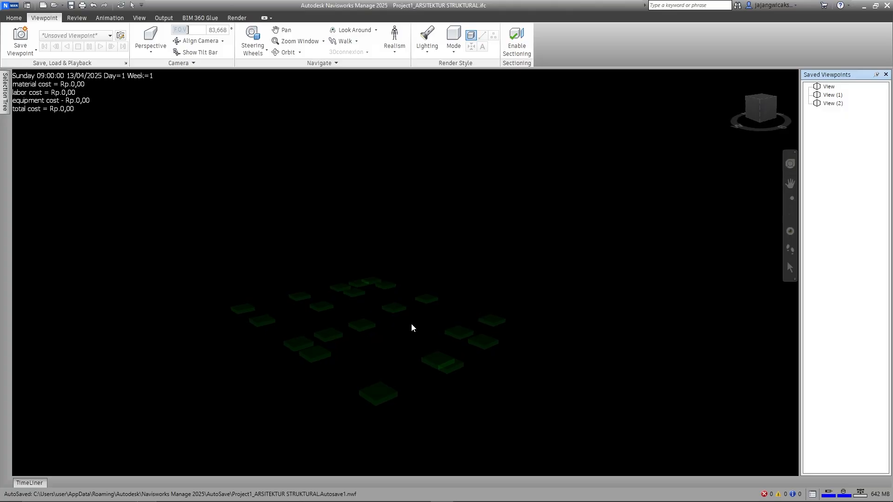
{"action": "scroll", "coordinate": [411, 324], "scroll_direction": "down", "scroll_amount": 1}
{"action": "scroll", "coordinate": [354, 257], "scroll_direction": "up", "scroll_amount": 1}
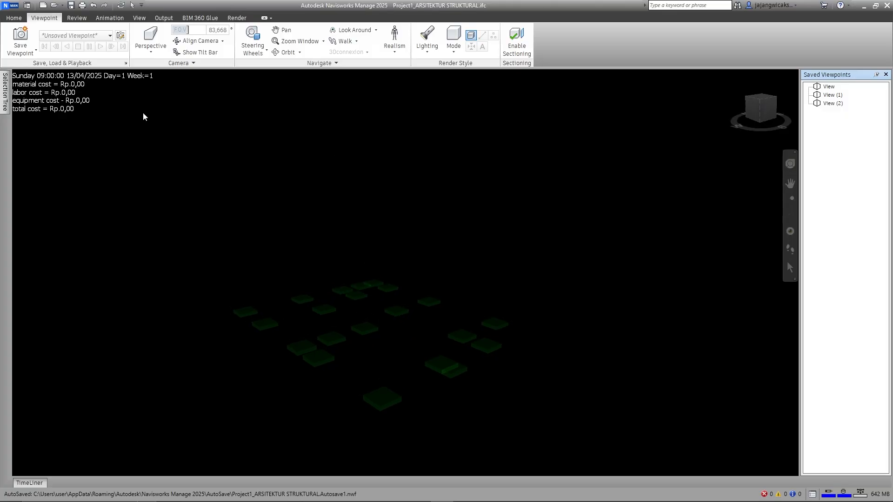
{"action": "left_click", "coordinate": [20, 36]}
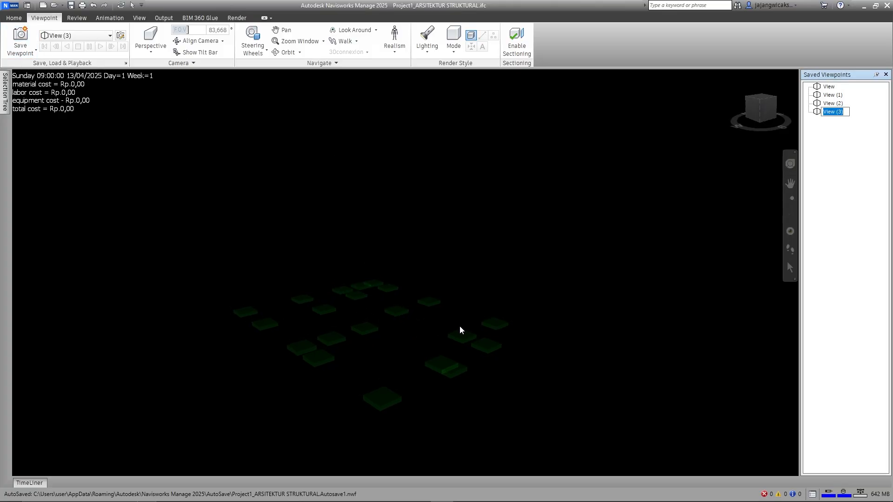
Save a fifth viewpoint that completes the turn around the foundations.
{"action": "scroll", "coordinate": [390, 336], "scroll_direction": "down", "scroll_amount": 2}
{"action": "scroll", "coordinate": [253, 333], "scroll_direction": "down", "scroll_amount": 1}
{"action": "scroll", "coordinate": [638, 259], "scroll_direction": "down", "scroll_amount": 2}
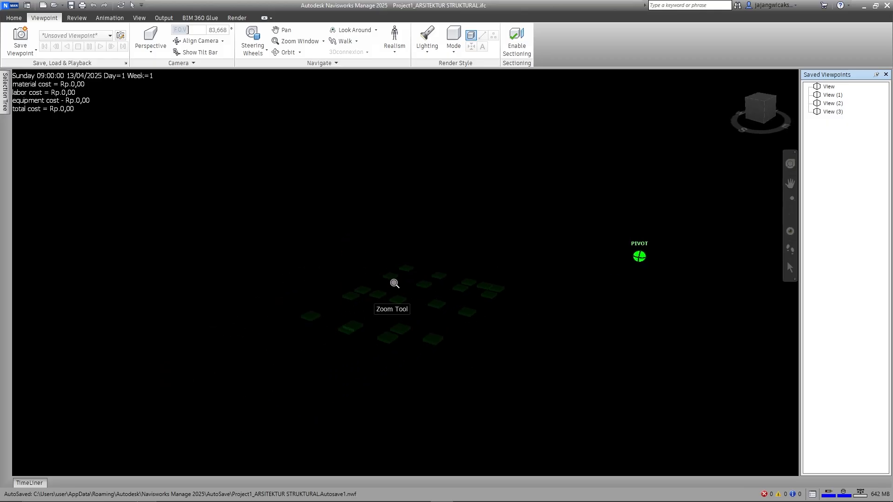
{"action": "scroll", "coordinate": [427, 302], "scroll_direction": "up", "scroll_amount": 1}
{"action": "scroll", "coordinate": [415, 315], "scroll_direction": "down", "scroll_amount": 2}
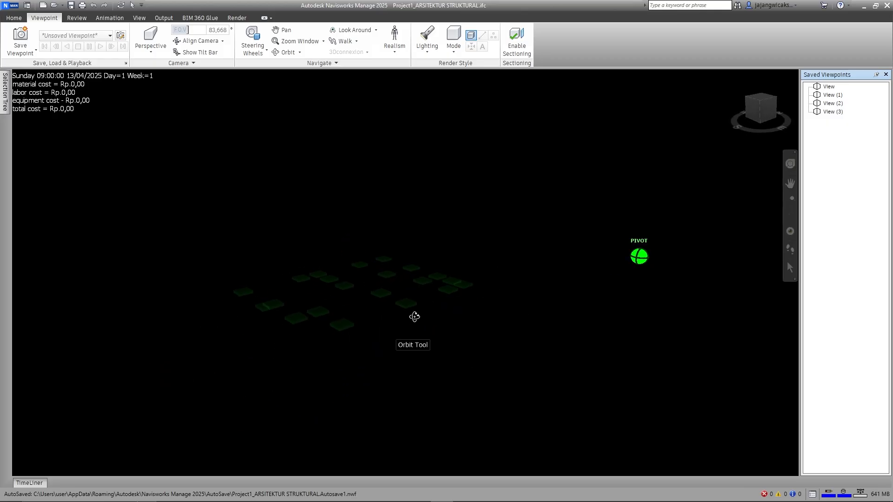
{"action": "middle_click_drag", "start_coordinate": [375, 307], "coordinate": [421, 357]}
{"action": "key", "text": "alt"}
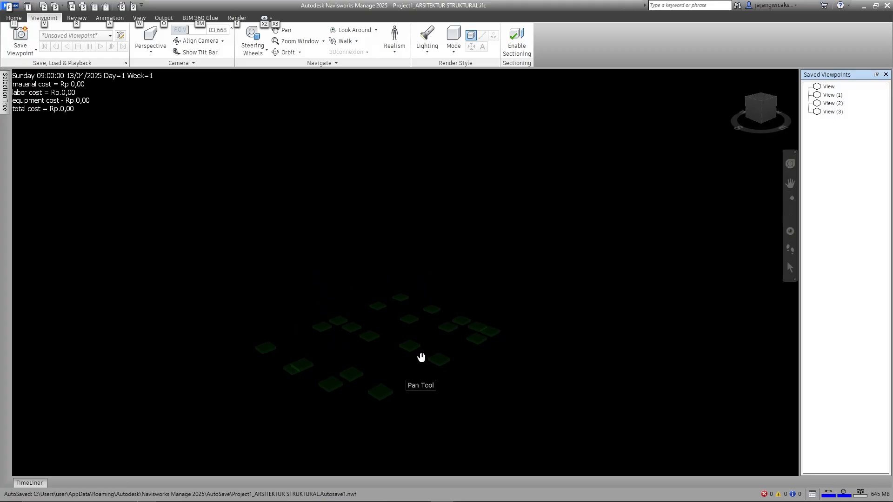
{"action": "scroll", "coordinate": [420, 354], "scroll_direction": "up", "scroll_amount": 2}
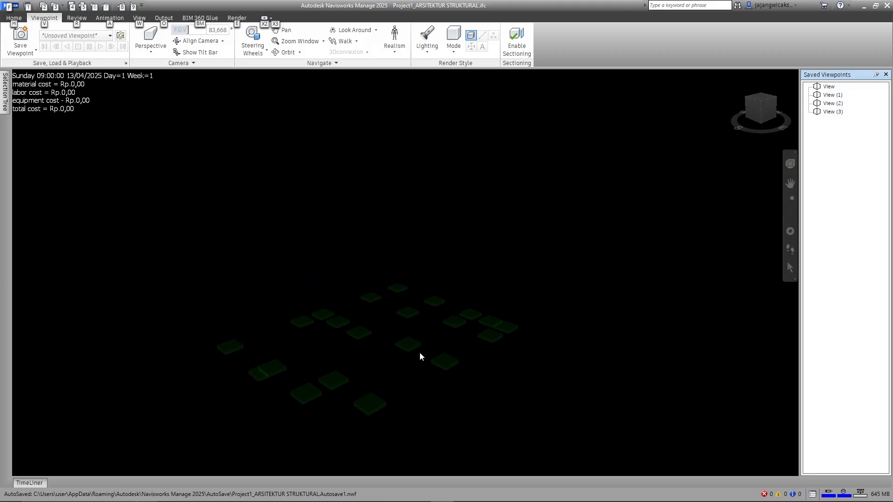
{"action": "left_click", "coordinate": [20, 35]}
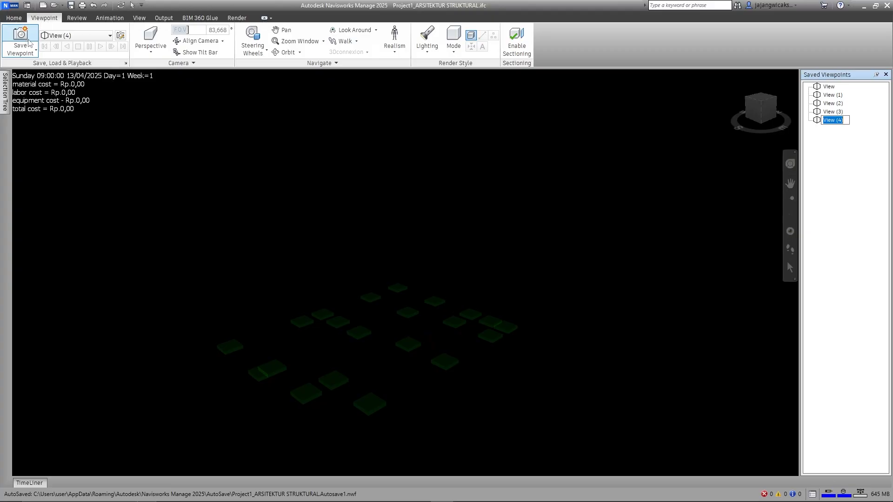
Add an animation to the saved viewpoints and move View through View (4) into it.
{"action": "left_click", "coordinate": [829, 87]}
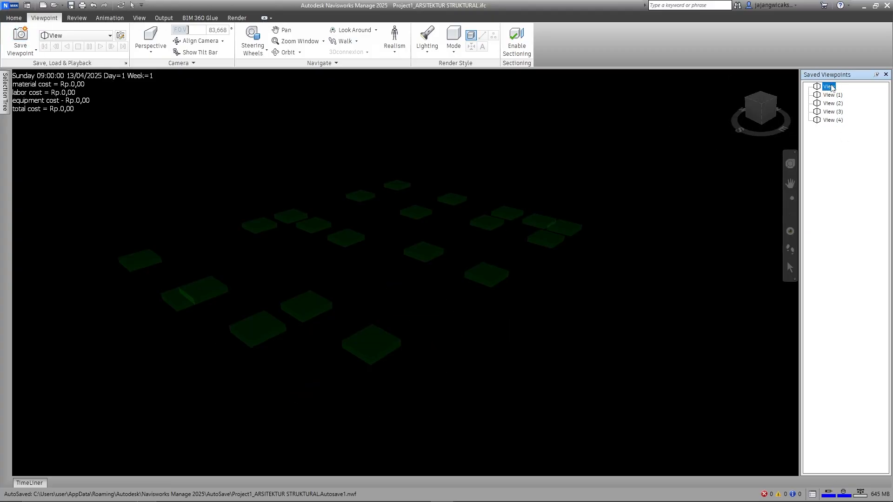
{"action": "right_click", "coordinate": [832, 88]}
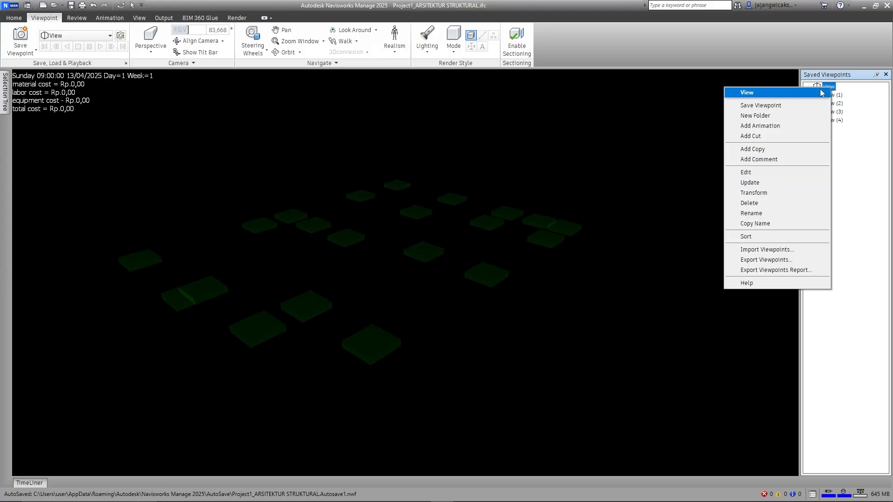
{"action": "left_click", "coordinate": [776, 126]}
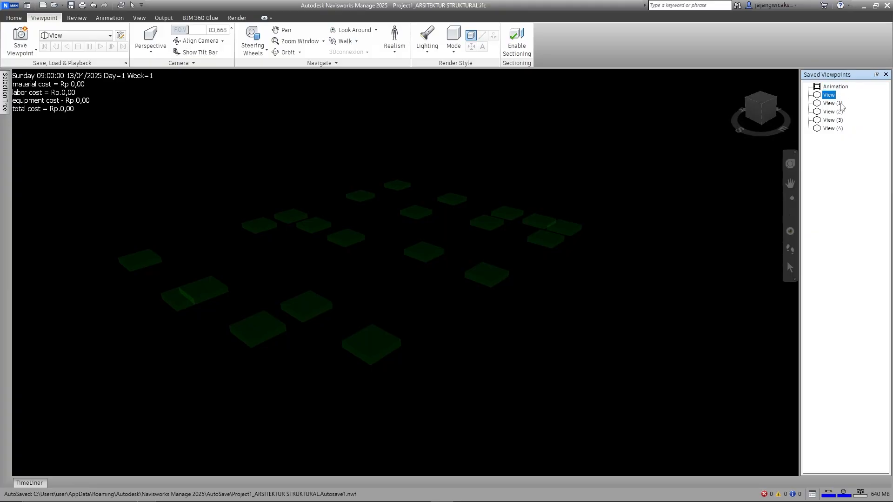
{"action": "key", "text": "shift+Down"}
{"action": "key", "text": "shift+Down"}
{"action": "key", "text": "shift+Down"}
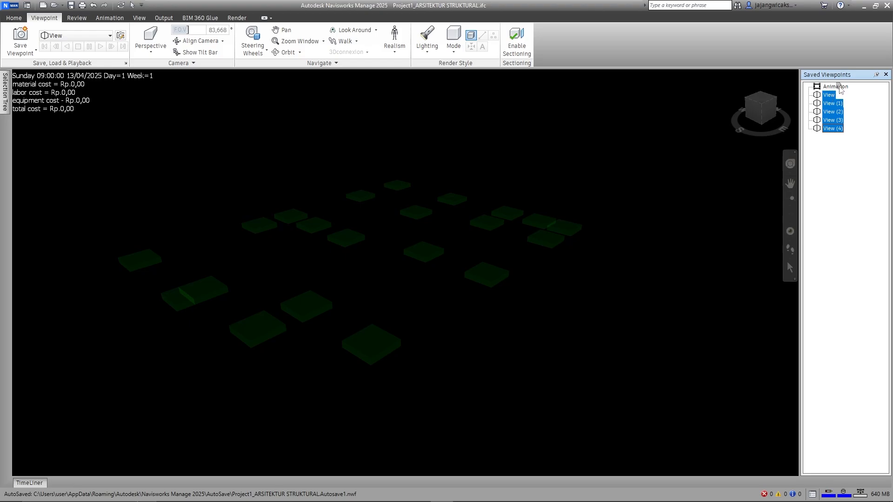
{"action": "left_click_drag", "start_coordinate": [842, 89], "coordinate": [841, 90]}
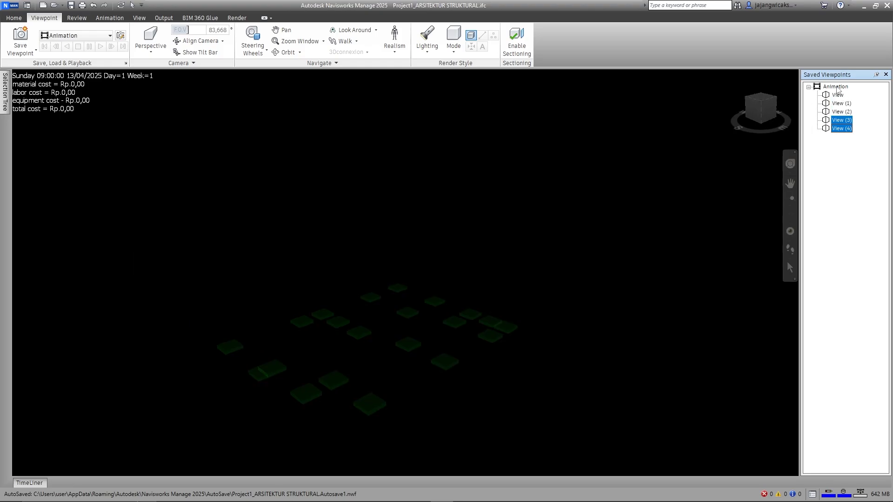
{"action": "left_click", "coordinate": [860, 154]}
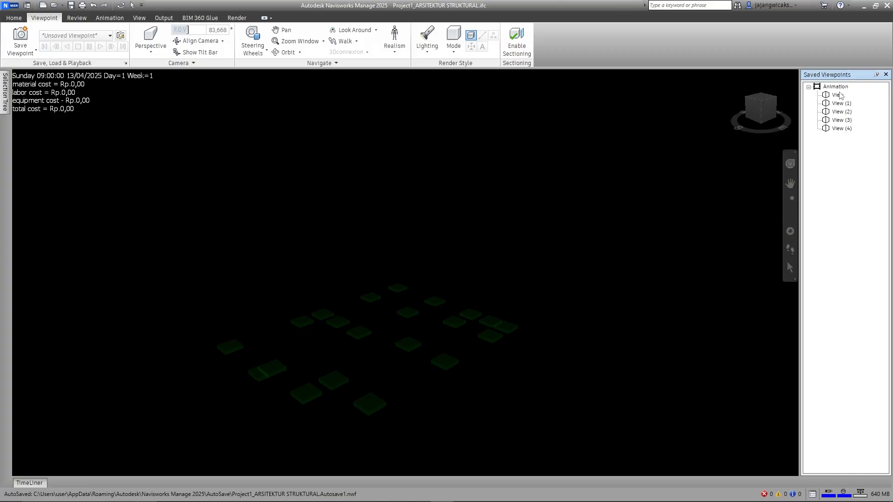
Start from the animation's first view, link the TimeLiner simulation to Saved Viewpoints Animation, and play the simulation.
{"action": "left_click", "coordinate": [841, 96]}
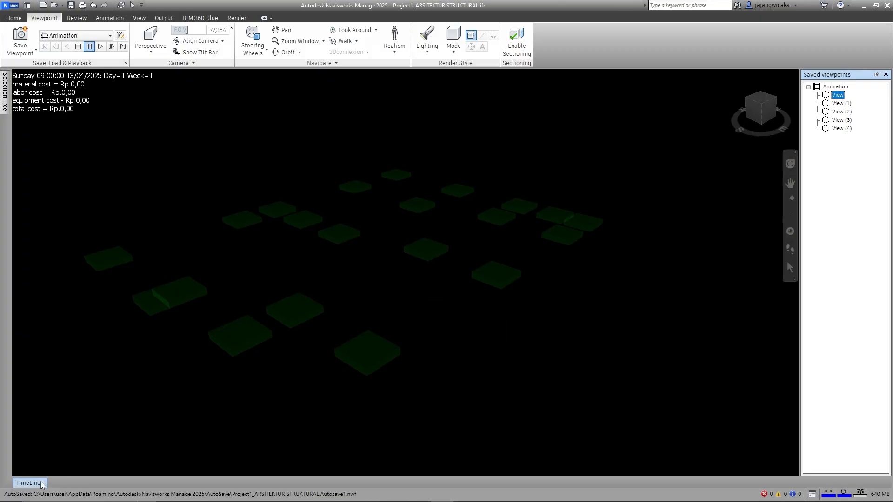
{"action": "left_click", "coordinate": [28, 483]}
{"action": "left_click", "coordinate": [876, 296]}
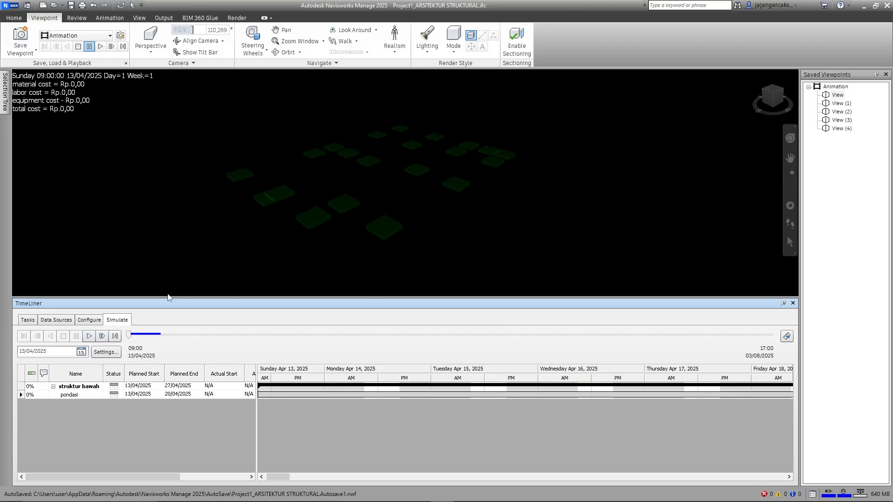
{"action": "left_click", "coordinate": [105, 352]}
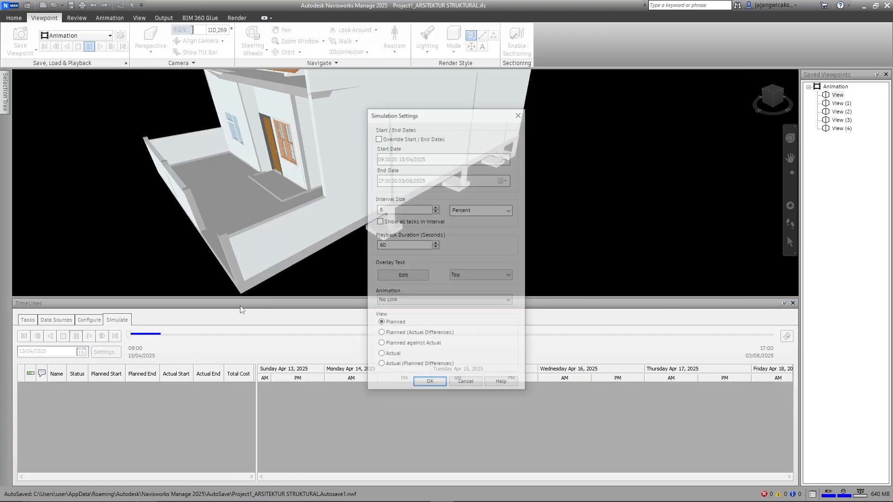
{"action": "left_click", "coordinate": [405, 300]}
{"action": "left_click", "coordinate": [403, 317]}
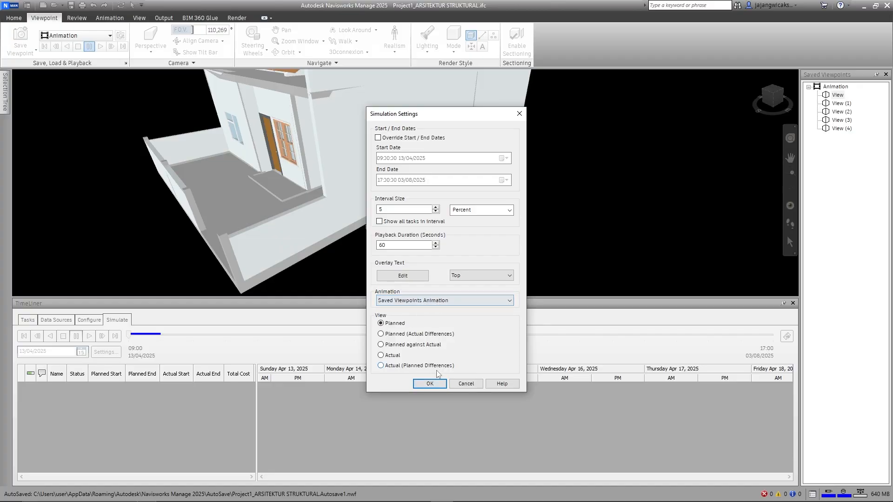
{"action": "left_click", "coordinate": [429, 385]}
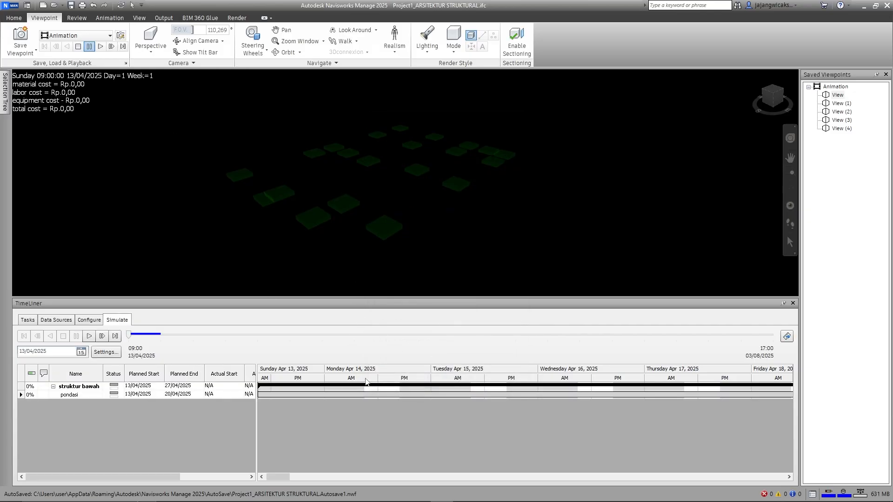
{"action": "left_click", "coordinate": [90, 337]}
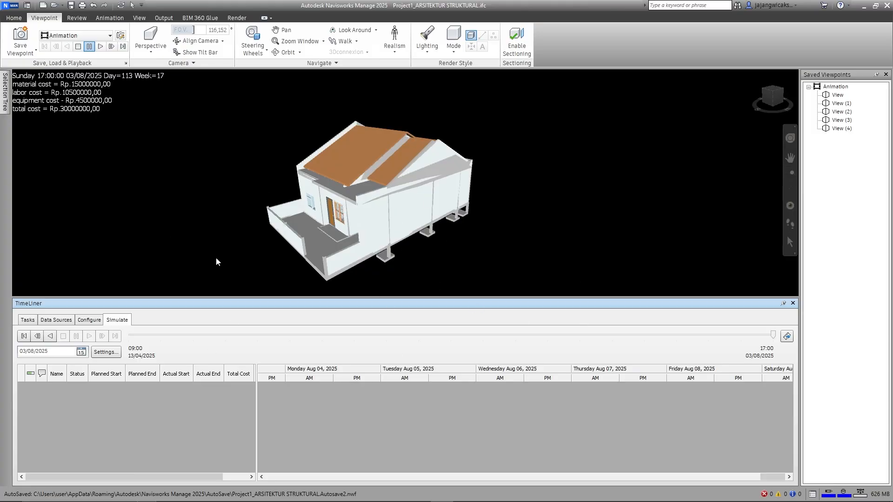
Open the animation export, keep Current Animation as source and Viewport as renderer, and set the output format to Windows AVI.
{"action": "left_click", "coordinate": [788, 336]}
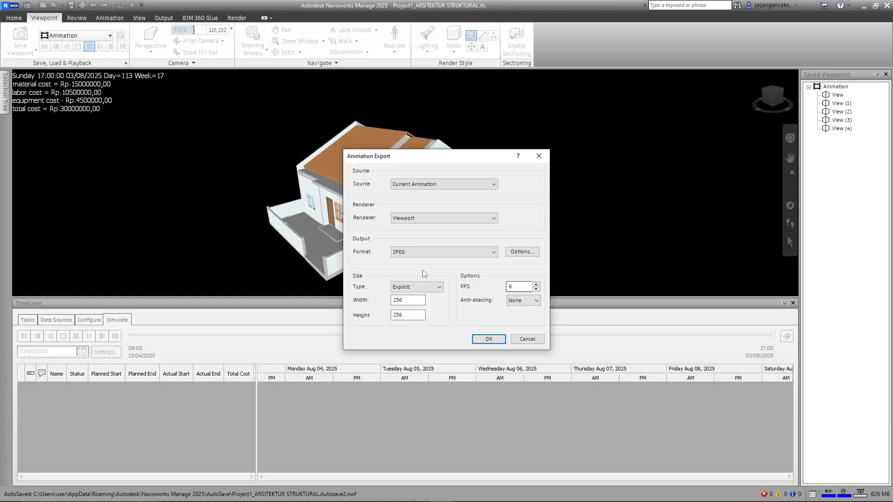
{"action": "left_click", "coordinate": [429, 185]}
{"action": "left_click", "coordinate": [430, 185]}
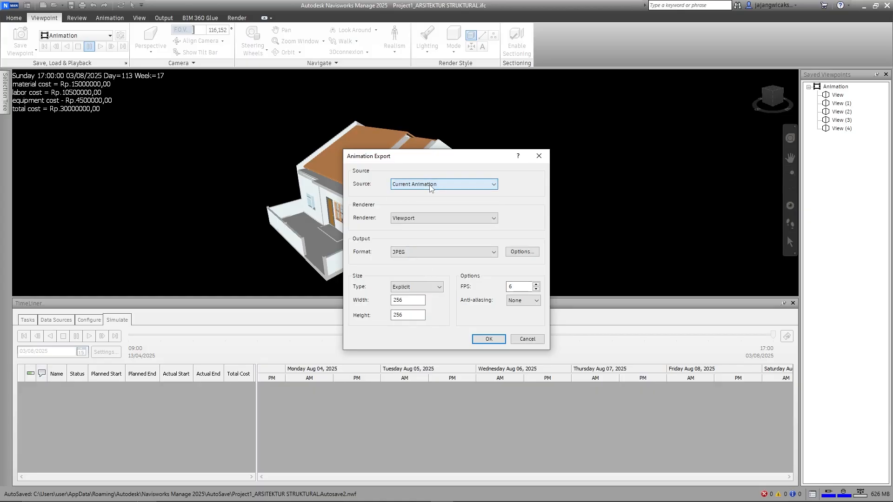
{"action": "left_click", "coordinate": [435, 224]}
{"action": "left_click", "coordinate": [435, 224]}
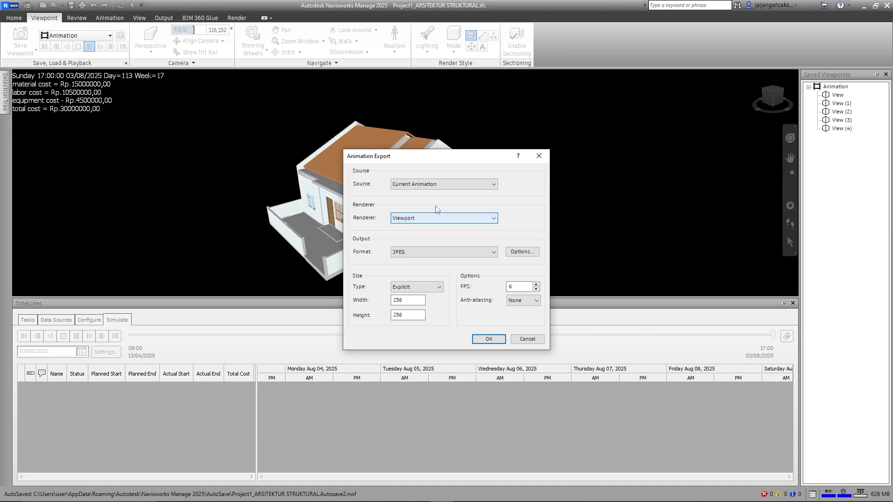
{"action": "left_click", "coordinate": [434, 187]}
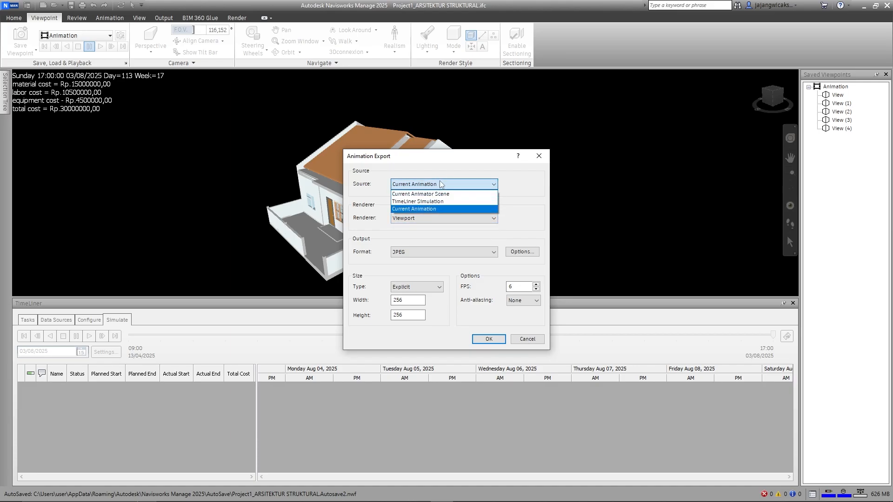
{"action": "left_click", "coordinate": [441, 184]}
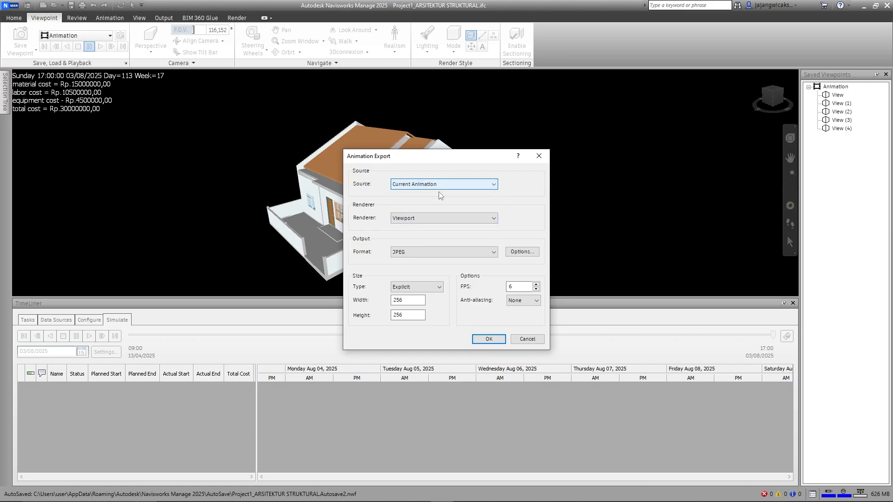
{"action": "left_click", "coordinate": [438, 252]}
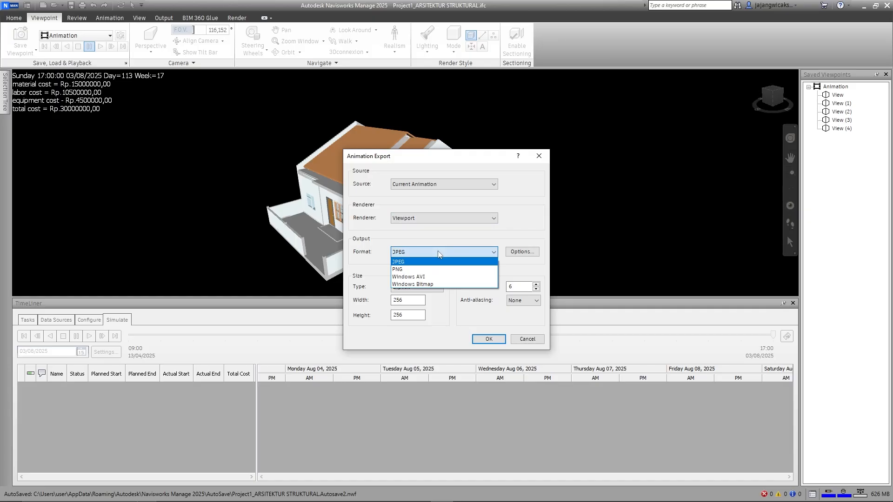
{"action": "left_click", "coordinate": [431, 277]}
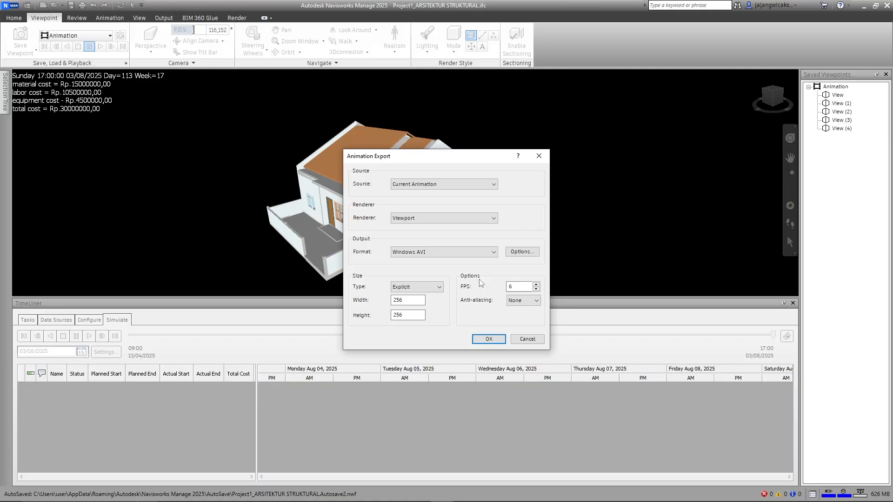
Set the export size type to Use View and save the video as Project1_ARSITEKTUR STRUKTURAL-Animation.avi in the Naviswork folder.
{"action": "left_click", "coordinate": [434, 288]}
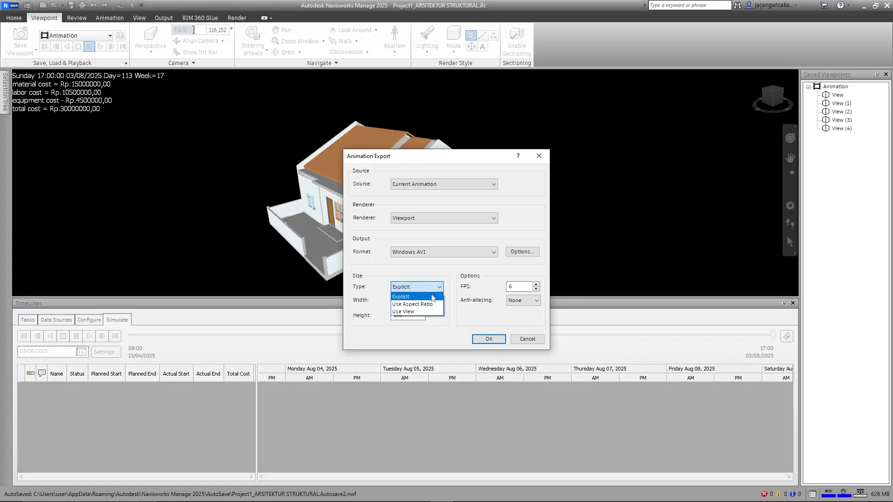
{"action": "left_click", "coordinate": [448, 278]}
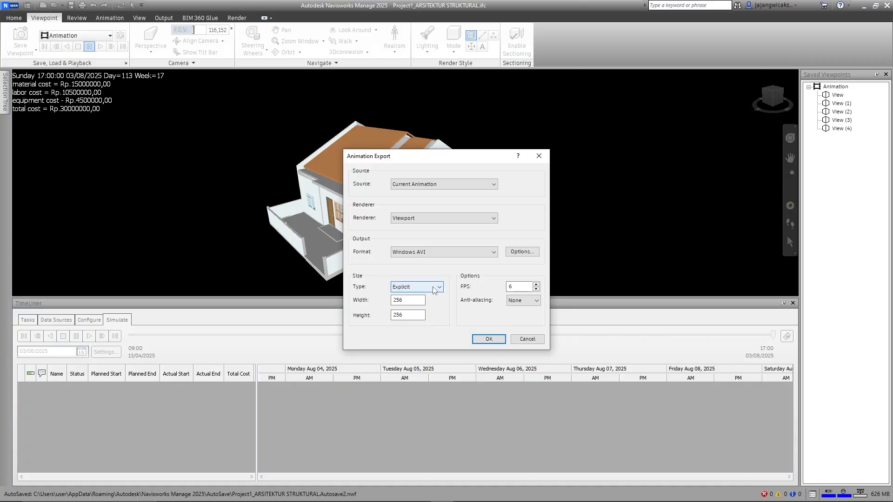
{"action": "left_click", "coordinate": [433, 288]}
{"action": "left_click", "coordinate": [413, 304]}
{"action": "left_click", "coordinate": [432, 288]}
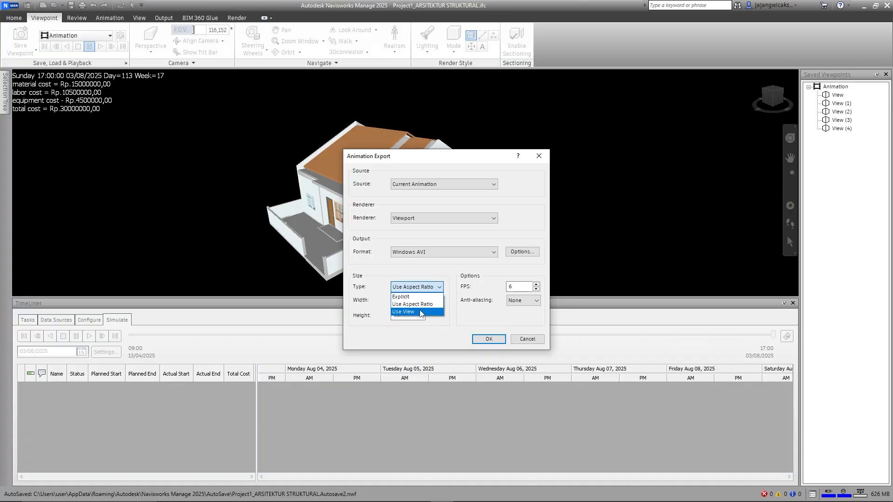
{"action": "left_click", "coordinate": [421, 313]}
{"action": "left_click", "coordinate": [428, 289]}
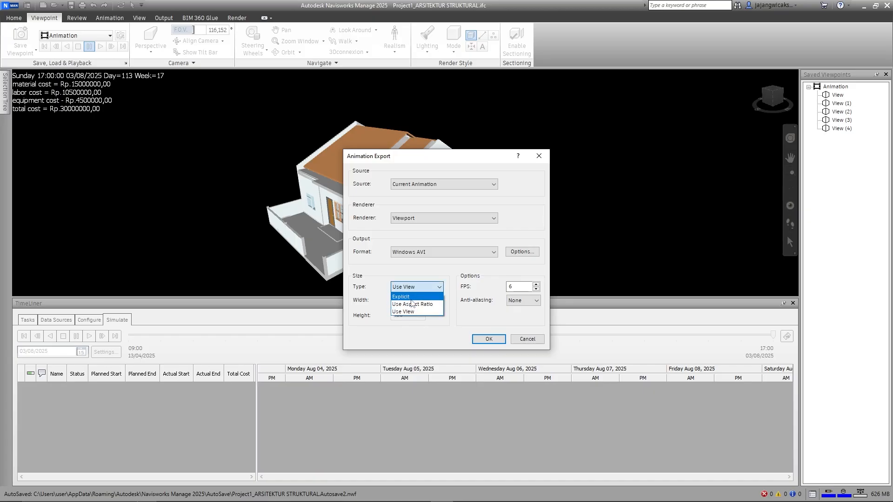
{"action": "left_click", "coordinate": [412, 299]}
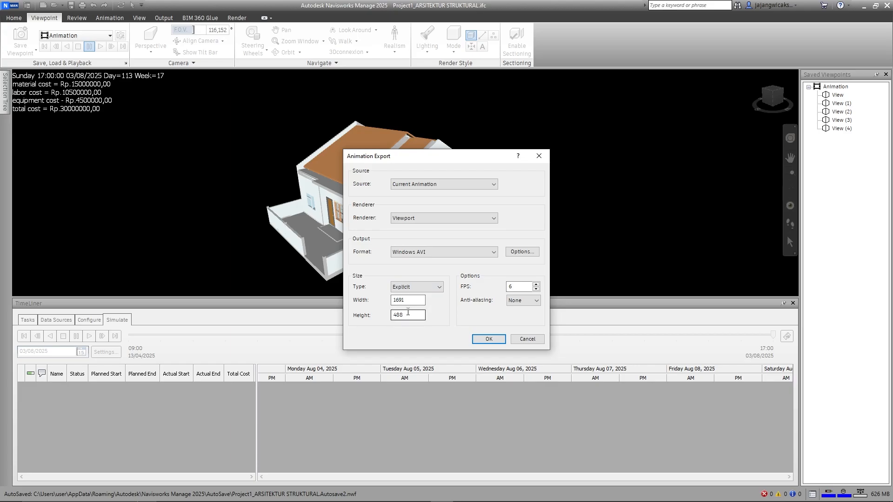
{"action": "left_click", "coordinate": [416, 287]}
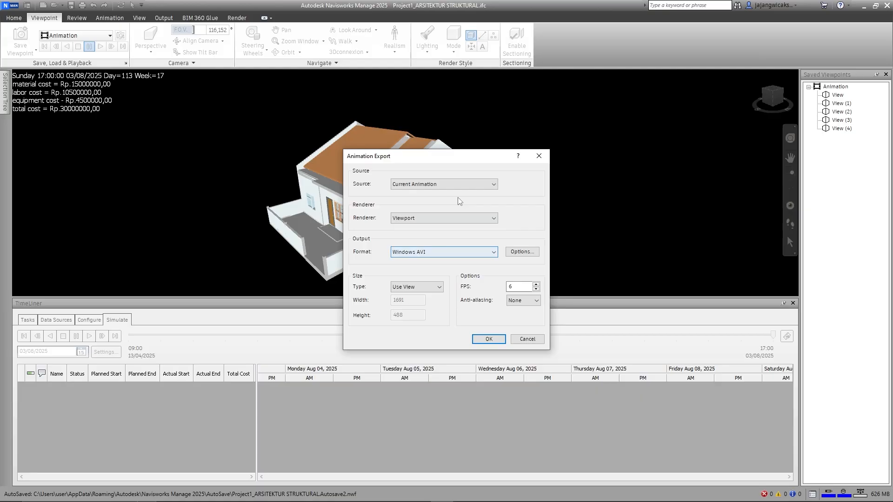
{"action": "left_click", "coordinate": [488, 339]}
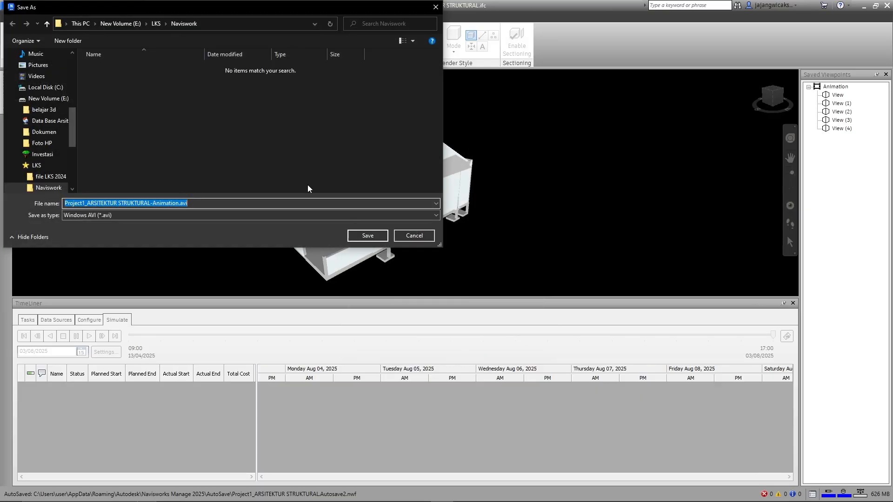
{"action": "left_click", "coordinate": [363, 236]}
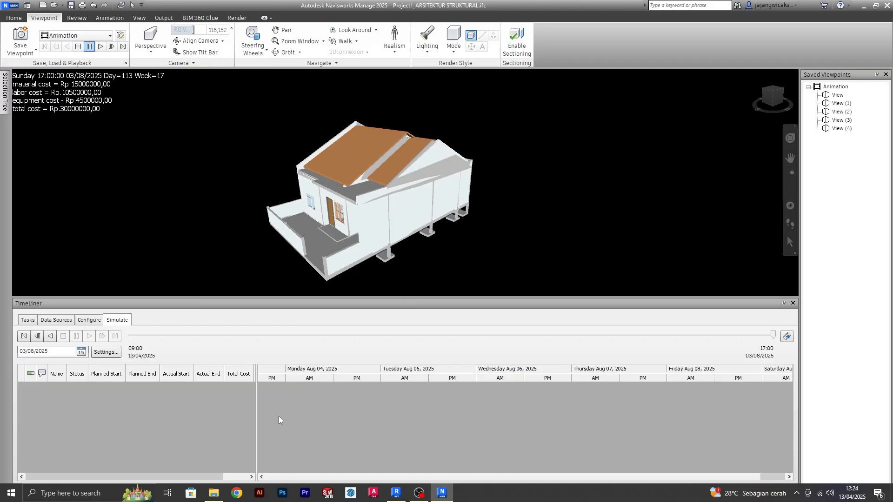
Switch to File Explorer and open the exported Project1_ARSITEKTUR STRUKTURAL-Animation video from the Naviswork folder.
{"action": "left_click", "coordinate": [213, 494]}
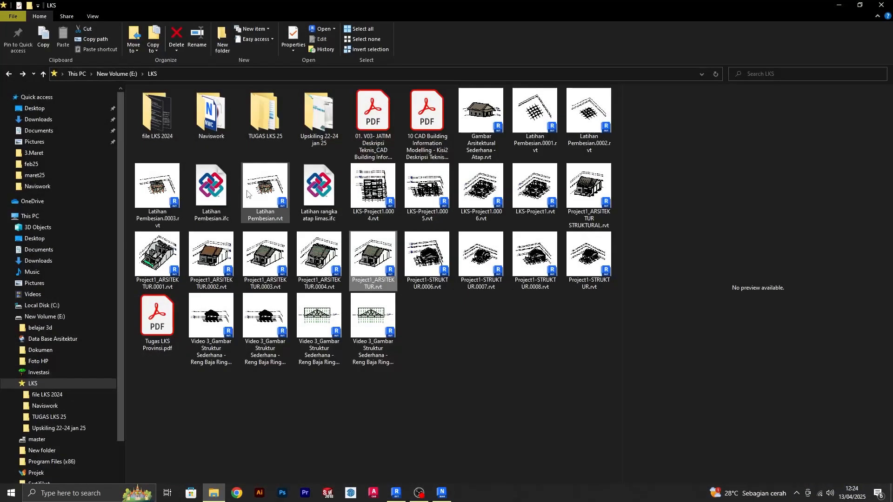
{"action": "double_click", "coordinate": [217, 117]}
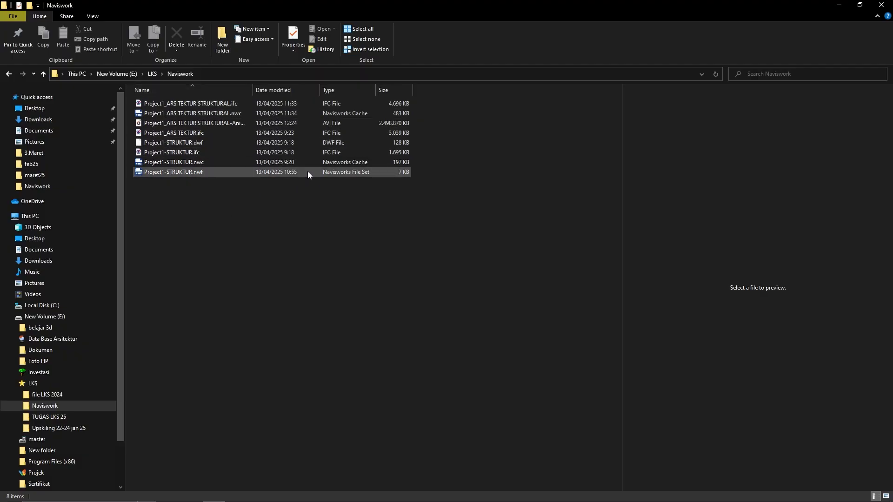
{"action": "left_click", "coordinate": [204, 124]}
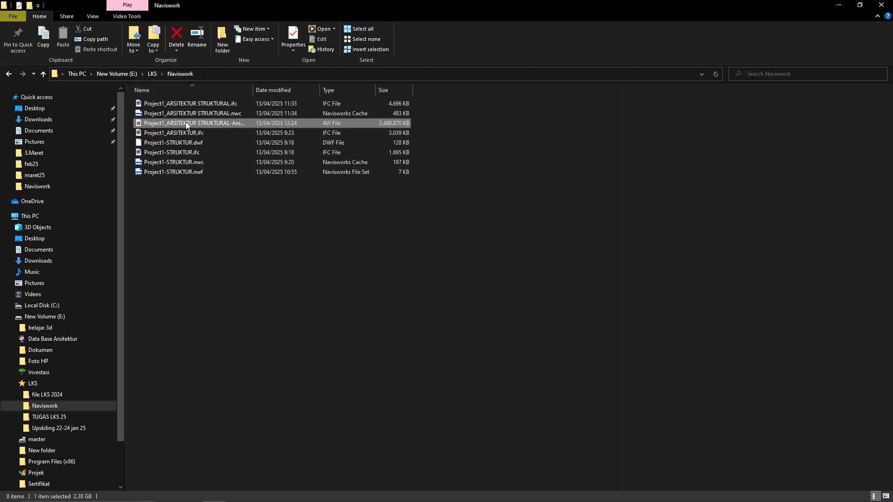
{"action": "double_click", "coordinate": [187, 124]}
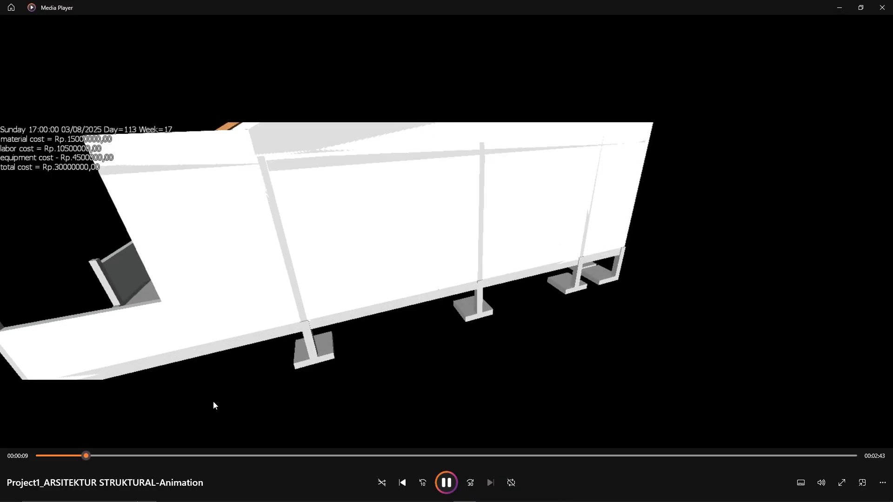
Skim through the exported video up to its closing seconds to check the camera movement and overlay text, and close the player.
{"action": "left_click", "coordinate": [245, 456]}
{"action": "left_click", "coordinate": [299, 456]}
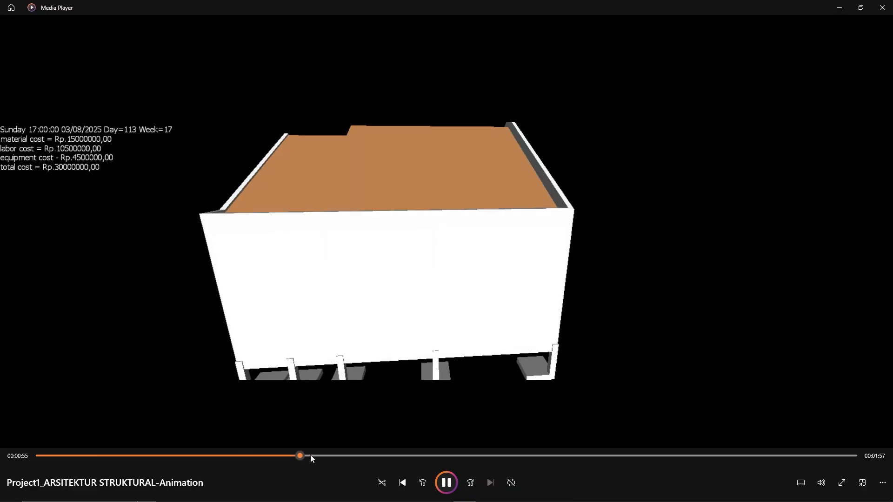
{"action": "left_click", "coordinate": [479, 456]}
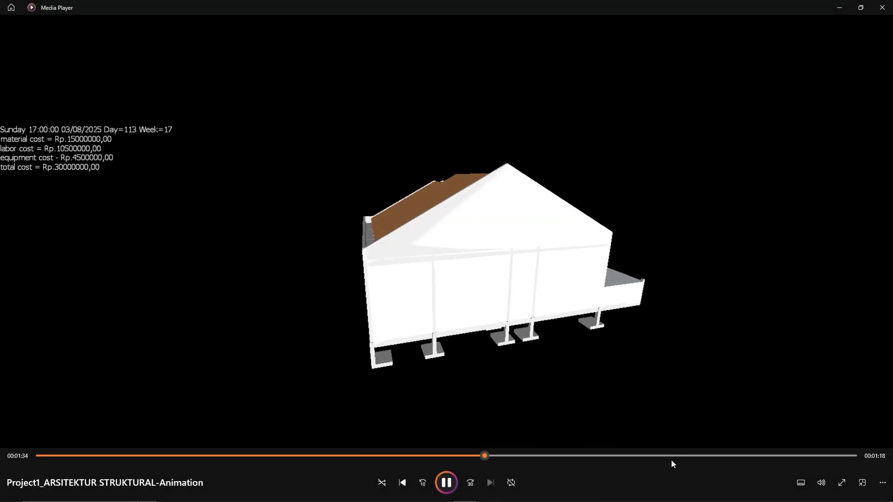
{"action": "left_click", "coordinate": [671, 457]}
{"action": "left_click", "coordinate": [785, 456]}
{"action": "left_click", "coordinate": [829, 456]}
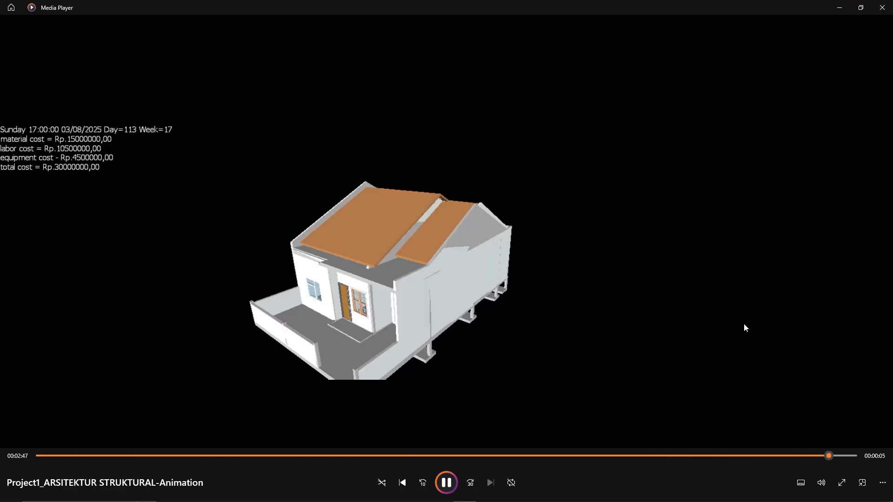
{"action": "left_click", "coordinate": [882, 7]}
Switch back to Navisworks, play parts of the TimeLiner simulation, and rewind it to the start.
{"action": "key", "text": "alt+Tab"}
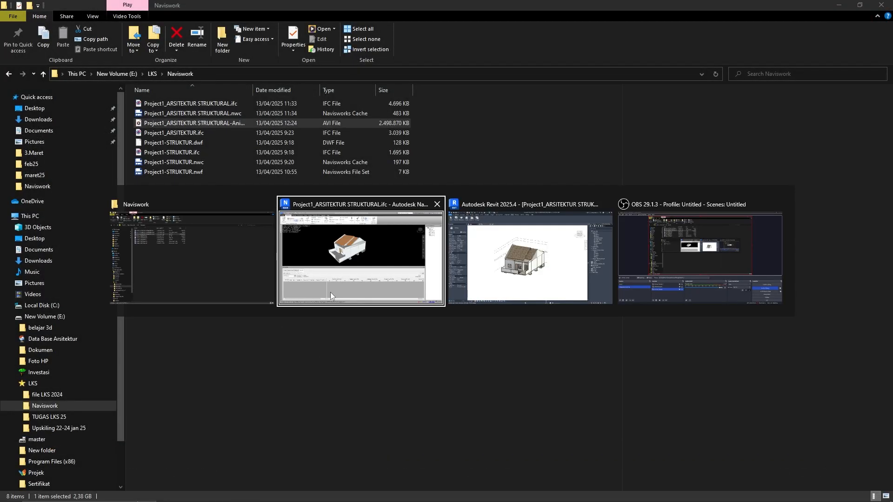
{"action": "left_click", "coordinate": [329, 291]}
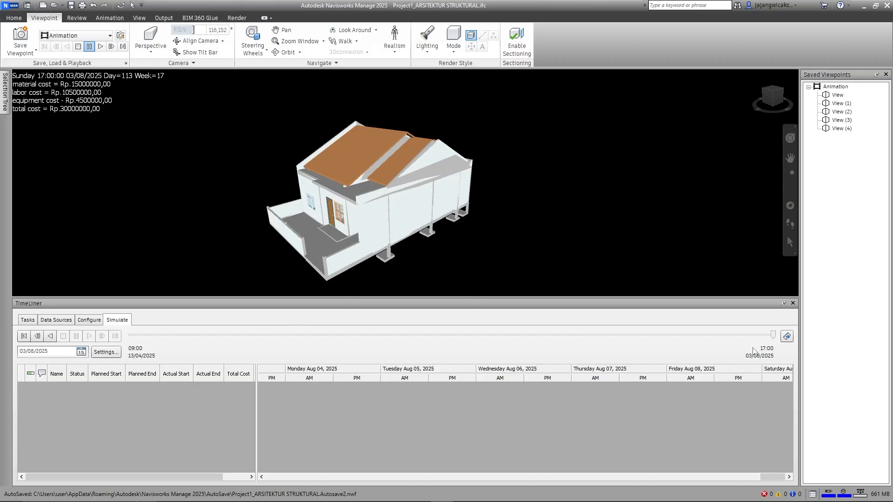
{"action": "left_click", "coordinate": [38, 338]}
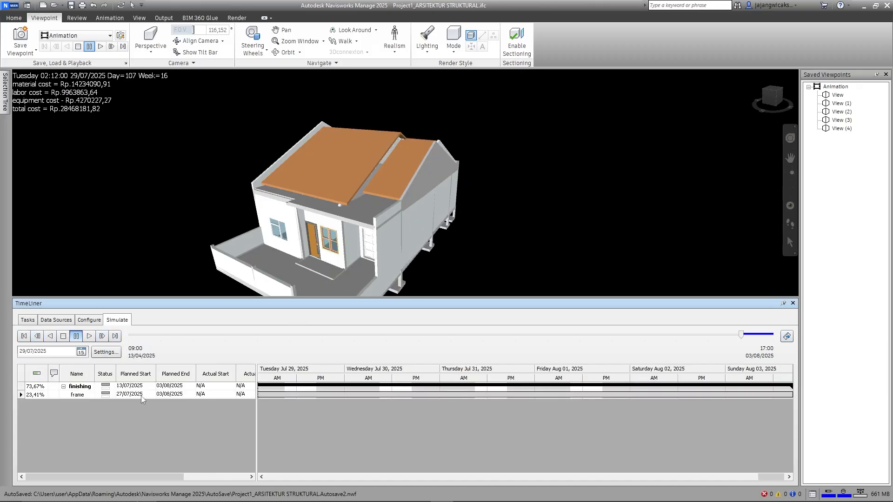
{"action": "left_click", "coordinate": [90, 336]}
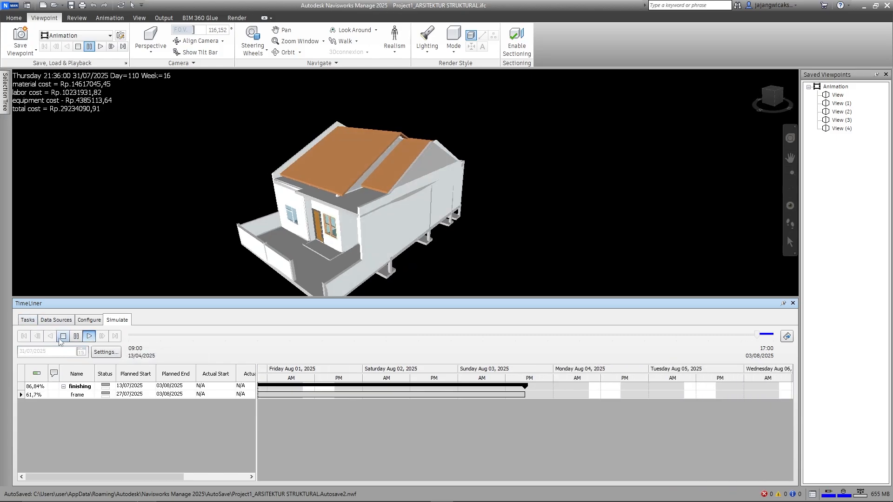
{"action": "left_click", "coordinate": [24, 337]}
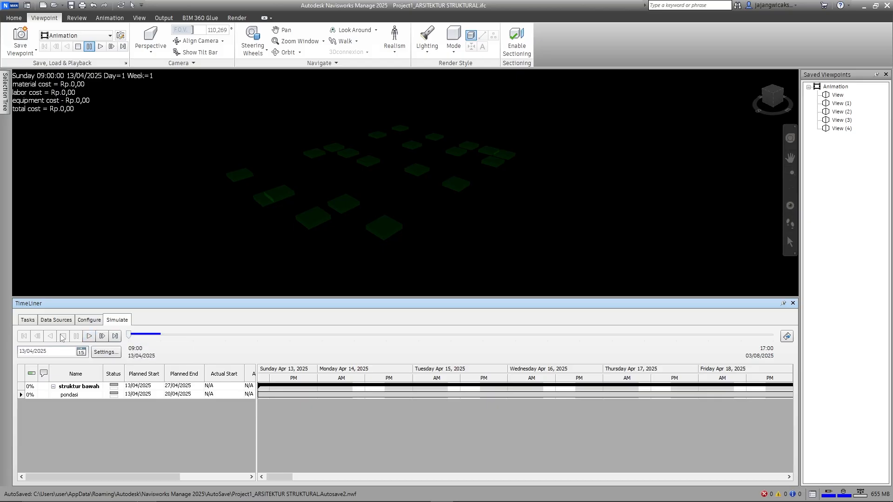
{"action": "left_click", "coordinate": [88, 336]}
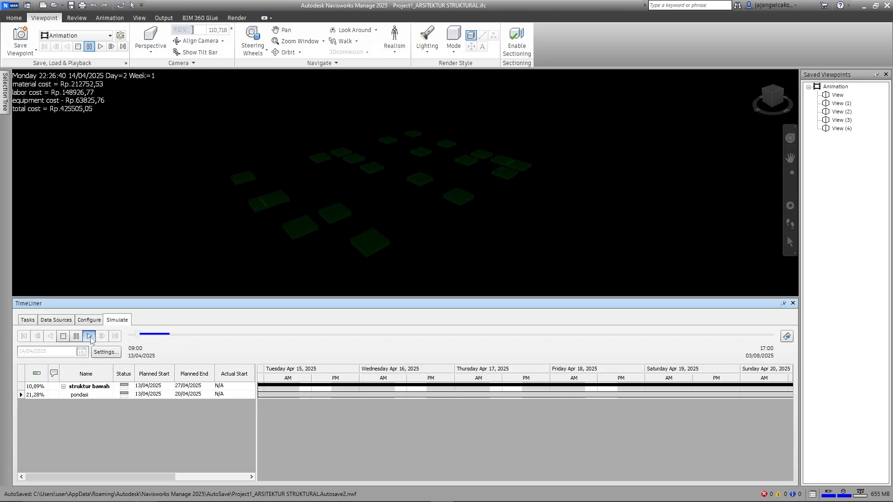
{"action": "left_click", "coordinate": [76, 337]}
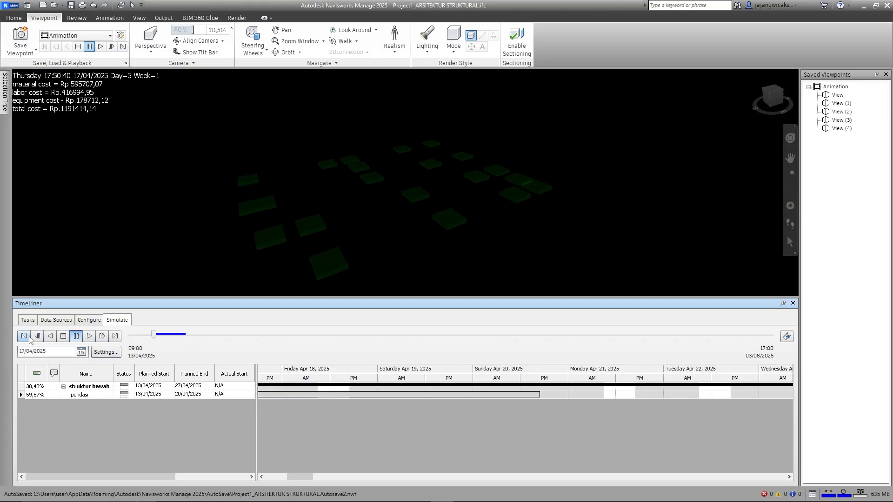
{"action": "left_click", "coordinate": [25, 336]}
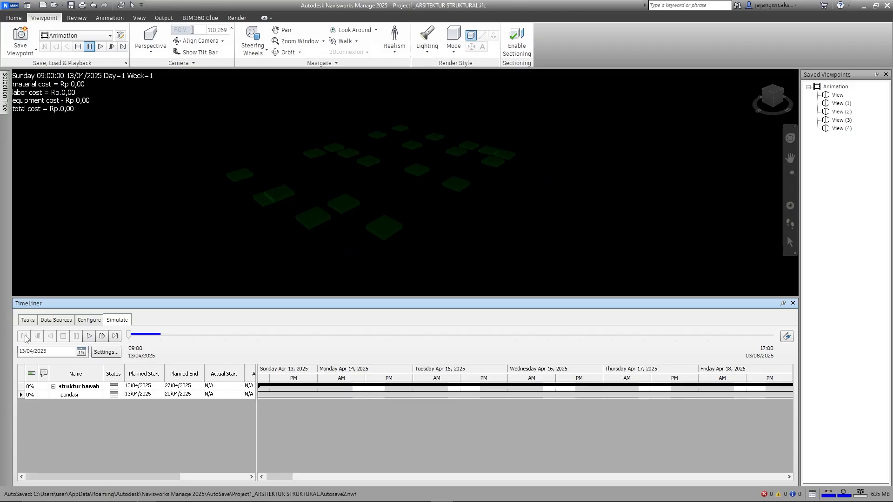
{"action": "left_click", "coordinate": [786, 337]}
{"action": "left_click", "coordinate": [419, 185]}
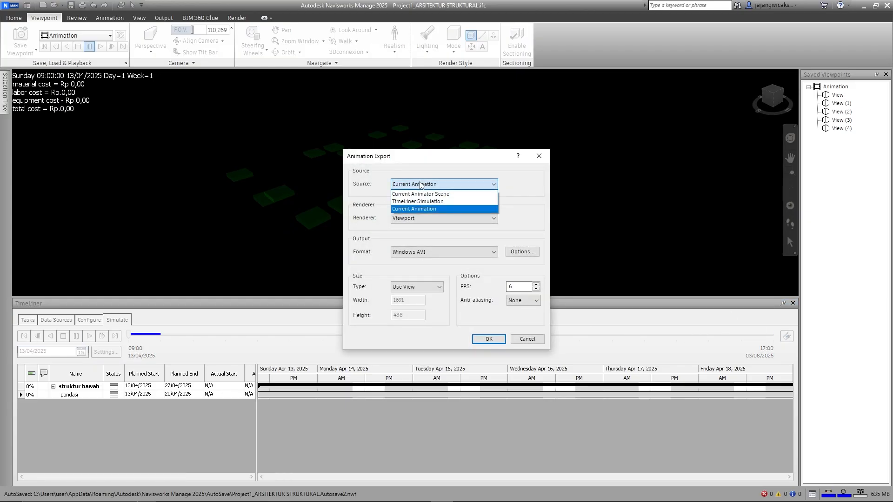
{"action": "left_click", "coordinate": [421, 194]}
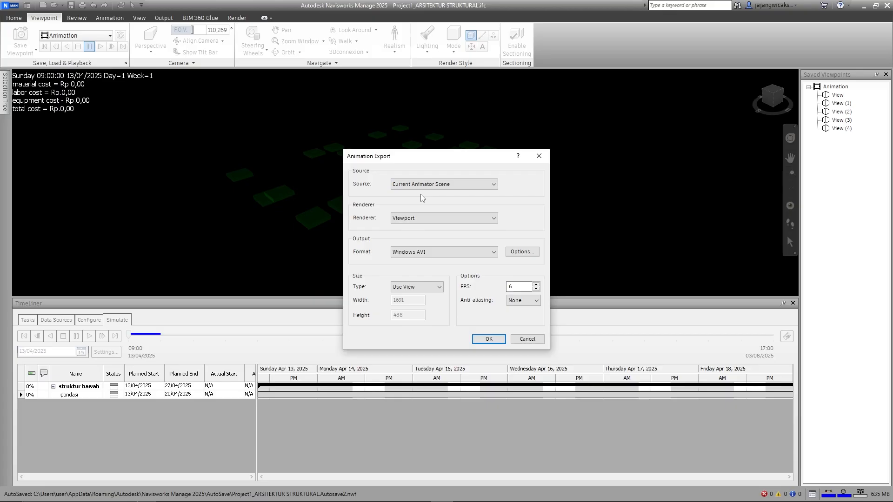
{"action": "left_click", "coordinate": [422, 217]}
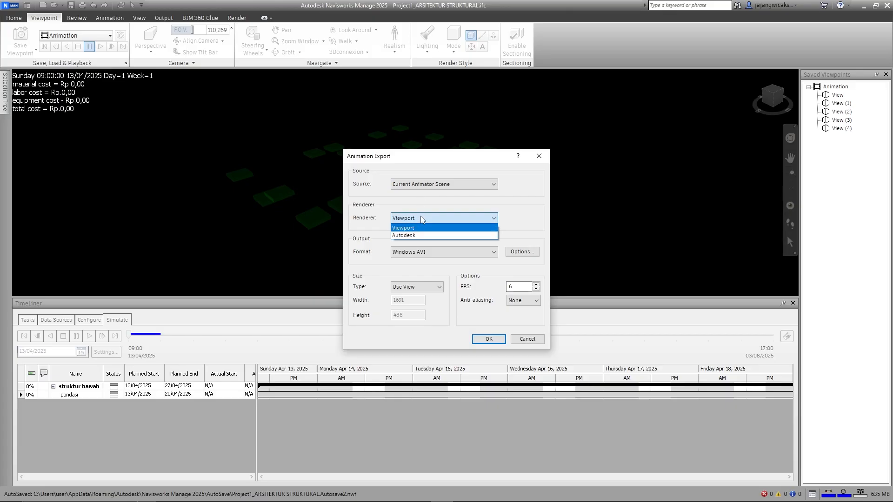
{"action": "left_click", "coordinate": [424, 228]}
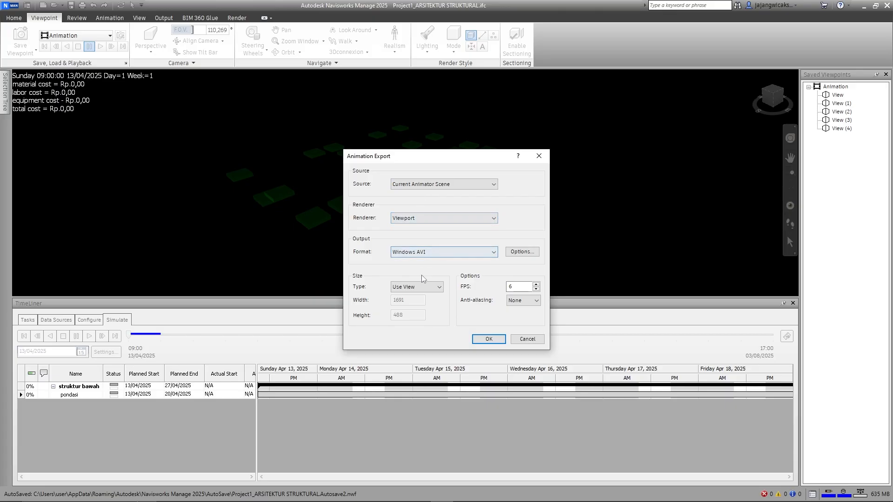
{"action": "left_click", "coordinate": [418, 287]}
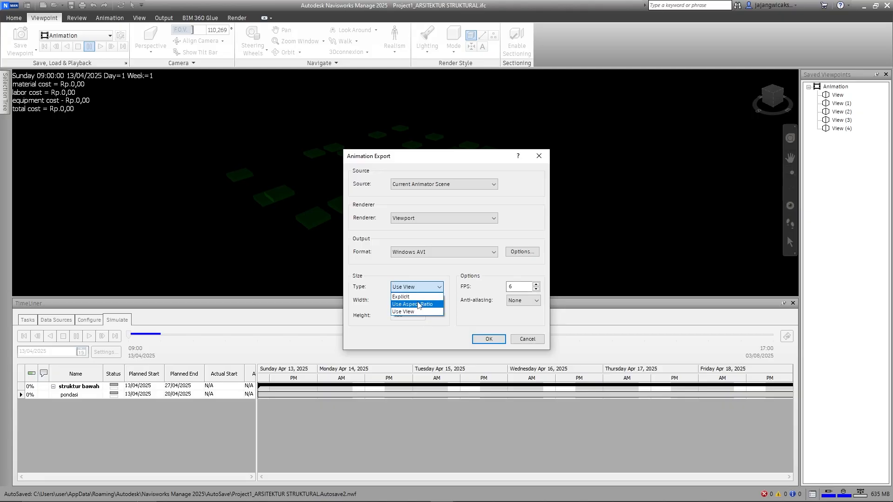
{"action": "left_click", "coordinate": [420, 303]}
{"action": "left_click", "coordinate": [422, 288]}
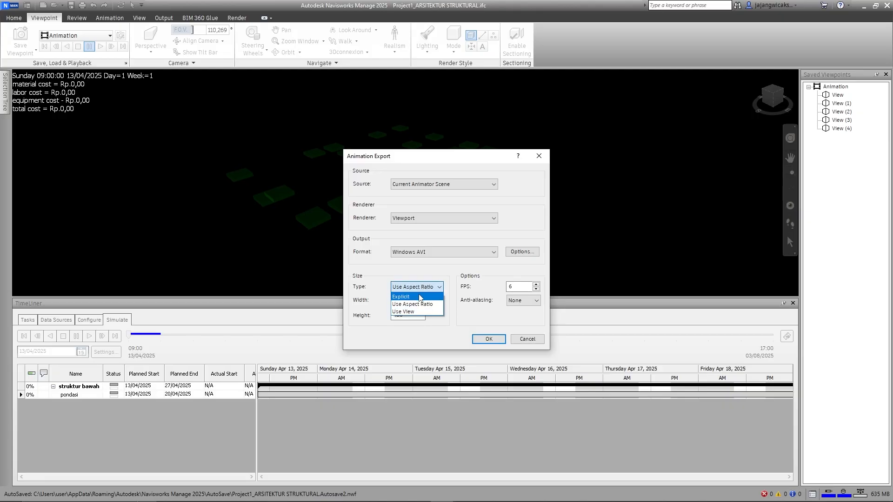
{"action": "left_click", "coordinate": [420, 295]}
{"action": "left_click", "coordinate": [420, 288]}
{"action": "left_click", "coordinate": [414, 304]}
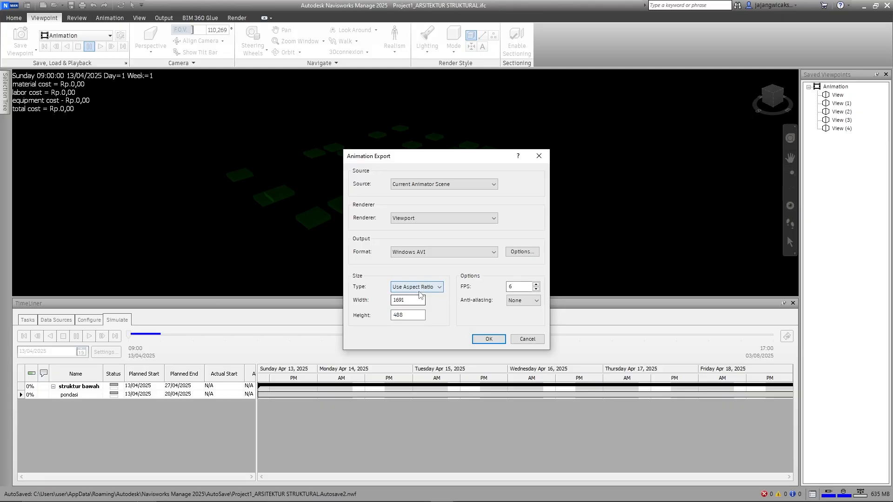
{"action": "left_click", "coordinate": [418, 287]}
{"action": "left_click", "coordinate": [416, 311]}
{"action": "left_click", "coordinate": [421, 288]}
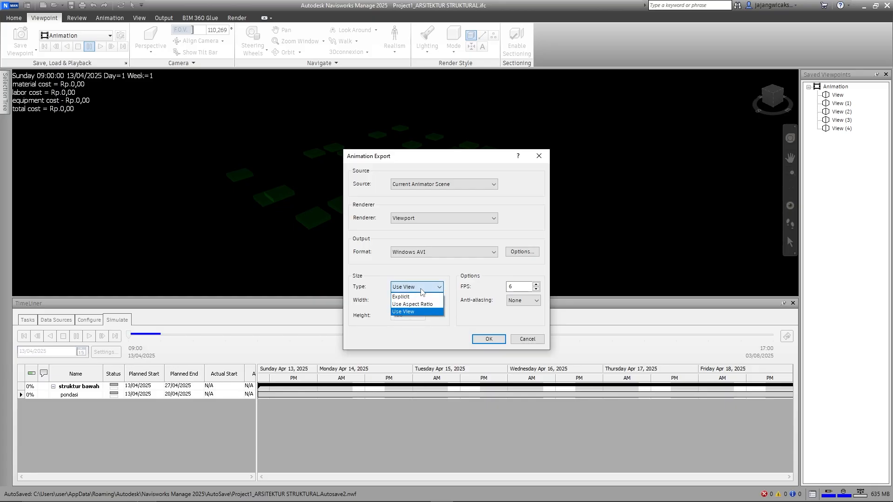
{"action": "left_click", "coordinate": [421, 288]}
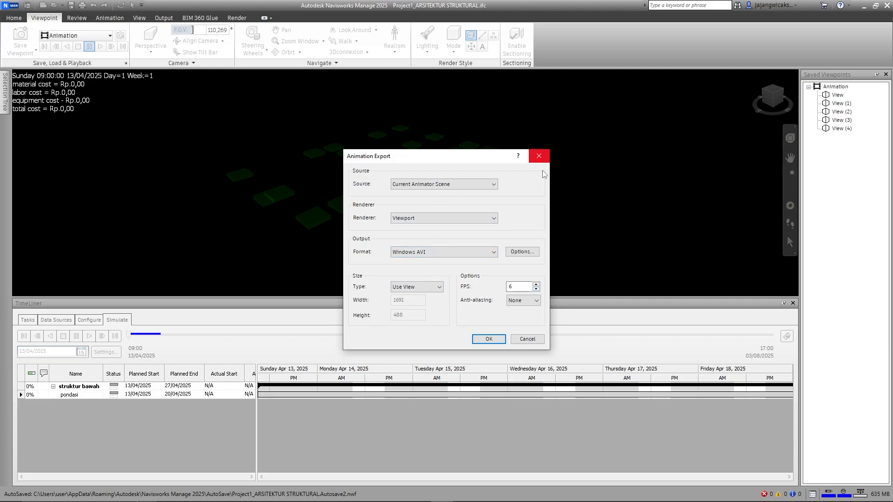
{"action": "left_click", "coordinate": [520, 340]}
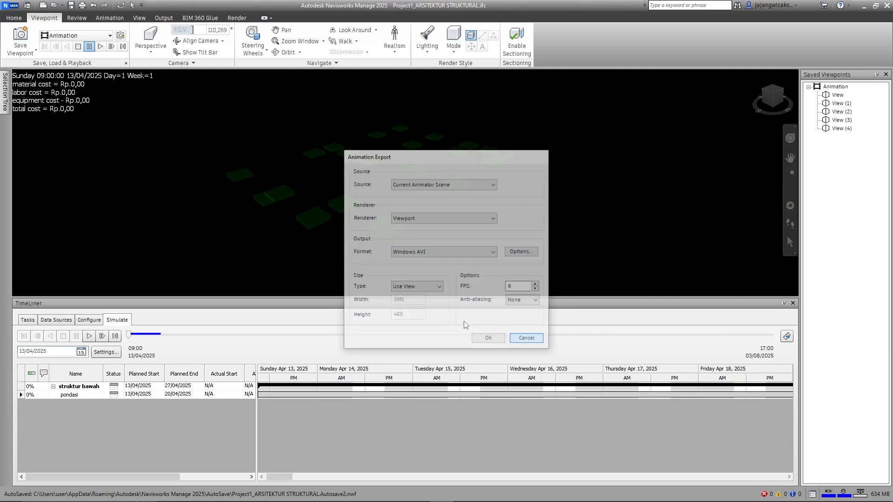
Set the TimeLiner simulation's playback duration to 30 seconds.
{"action": "left_click", "coordinate": [103, 352]}
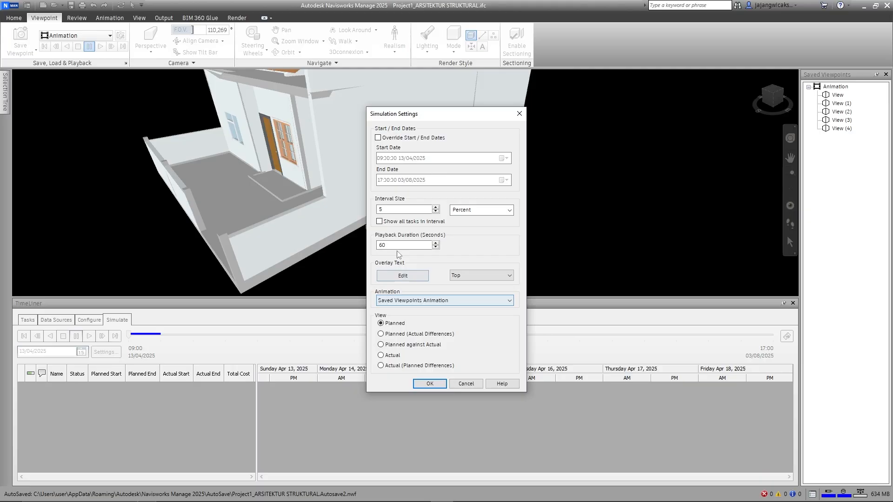
{"action": "left_click_drag", "start_coordinate": [391, 245], "coordinate": [374, 249]}
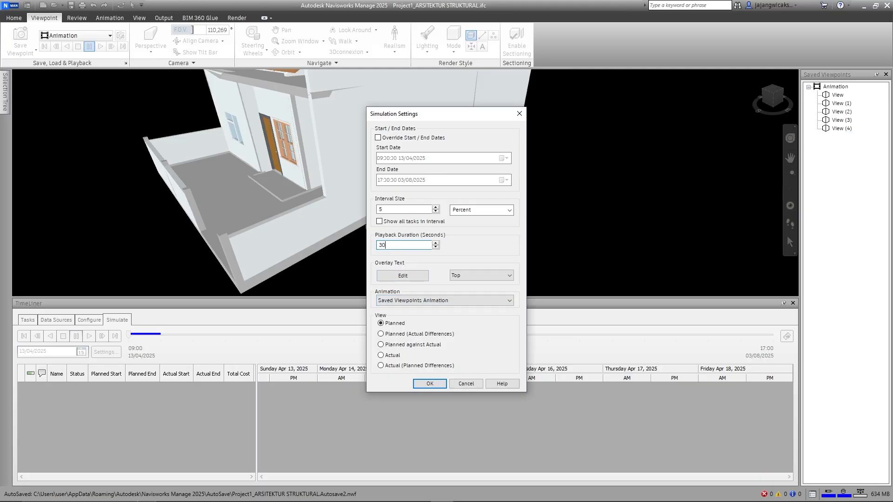
{"action": "left_click", "coordinate": [431, 382]}
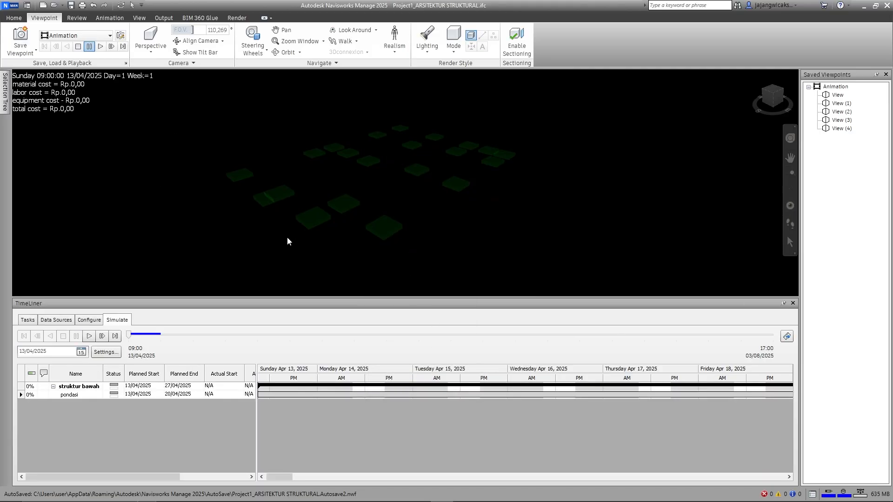
Play the opening part of the TimeLiner simulation to check its speed, and rewind it to the start.
{"action": "left_click", "coordinate": [90, 336]}
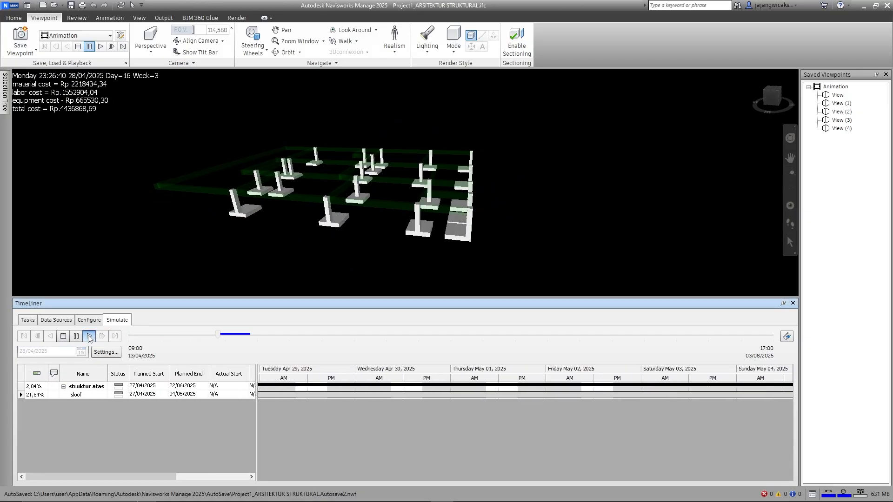
{"action": "left_click", "coordinate": [50, 336]}
{"action": "left_click", "coordinate": [24, 336]}
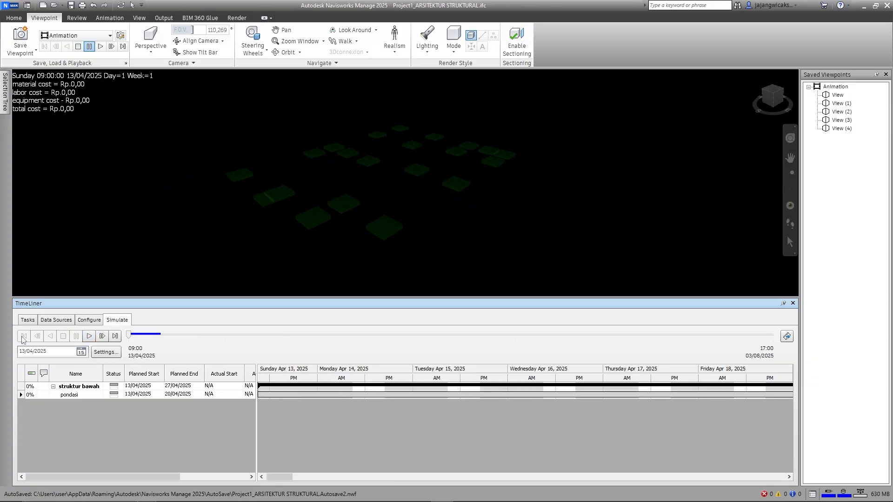
Export the current animation as Windows AVI with the Use View size, overwriting Project1_ARSITEKTUR STRUKTURAL-Animation.avi in the Naviswork folder.
{"action": "left_click", "coordinate": [786, 337]}
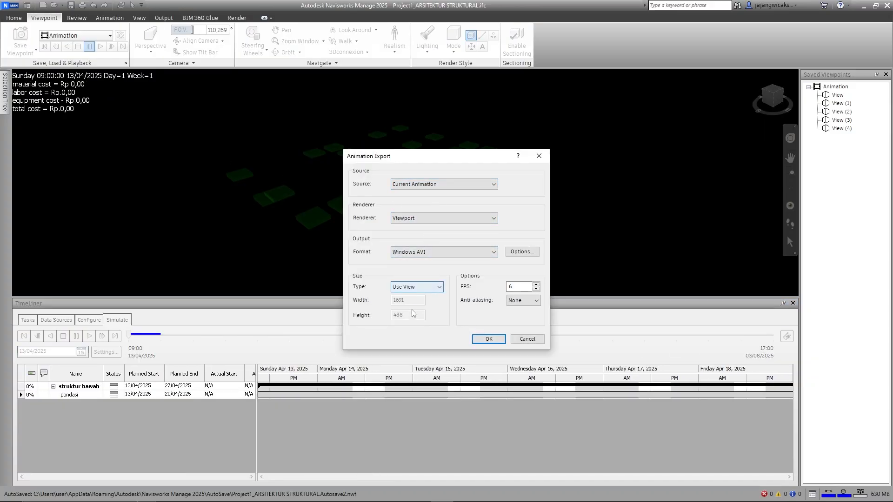
{"action": "left_click", "coordinate": [487, 342]}
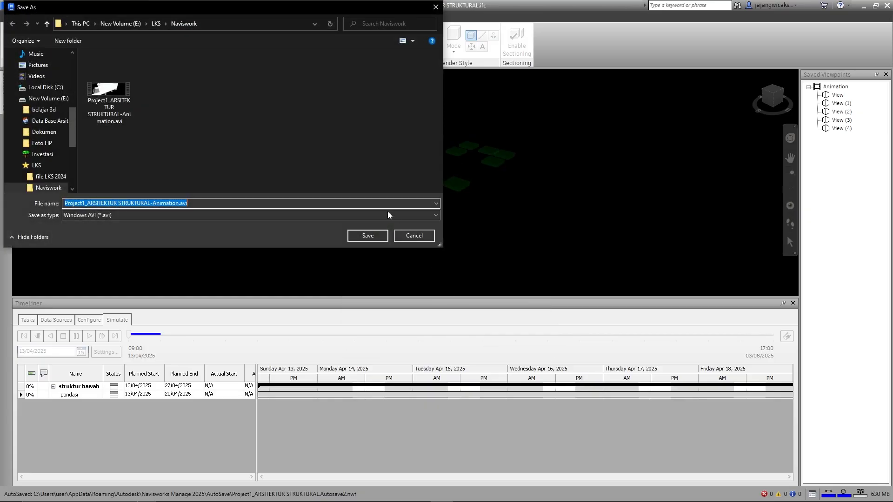
{"action": "left_click", "coordinate": [122, 96]}
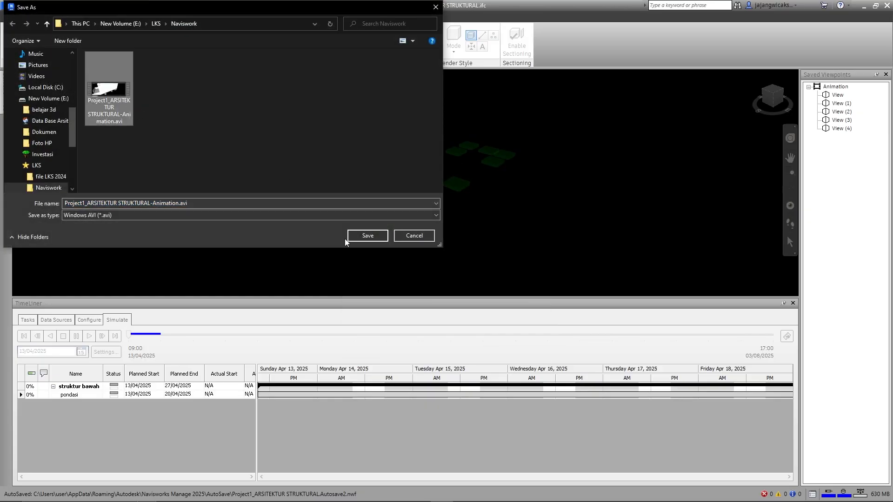
{"action": "left_click", "coordinate": [364, 236]}
{"action": "left_click", "coordinate": [481, 255]}
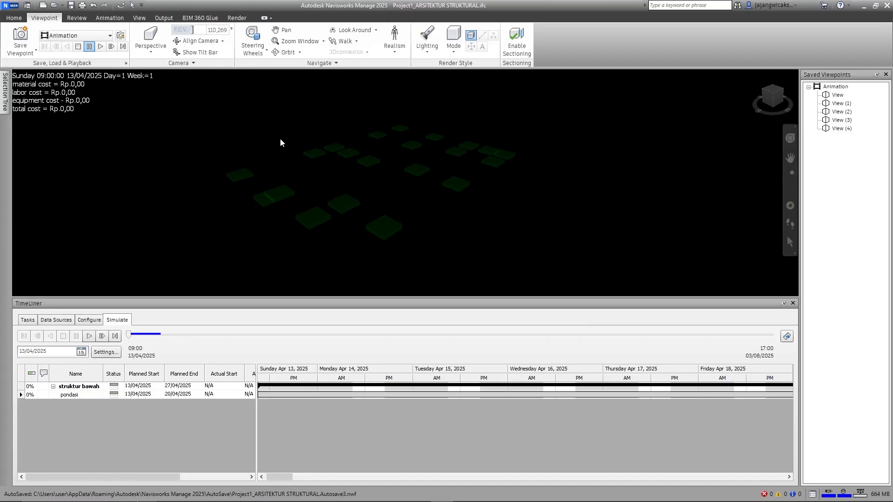
Switch to File Explorer and open the newly exported Project1_ARSITEKTUR STRUKTURAL-Animation video.
{"action": "key", "text": "alt+Tab"}
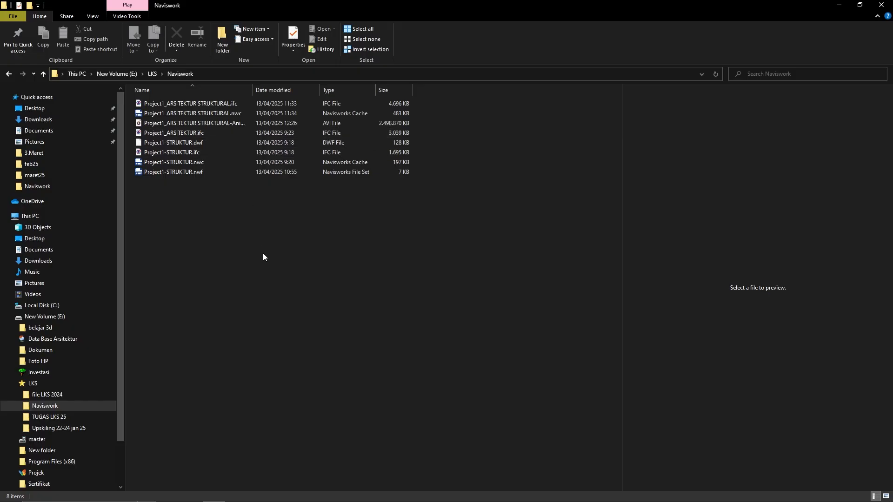
{"action": "left_click", "coordinate": [235, 123]}
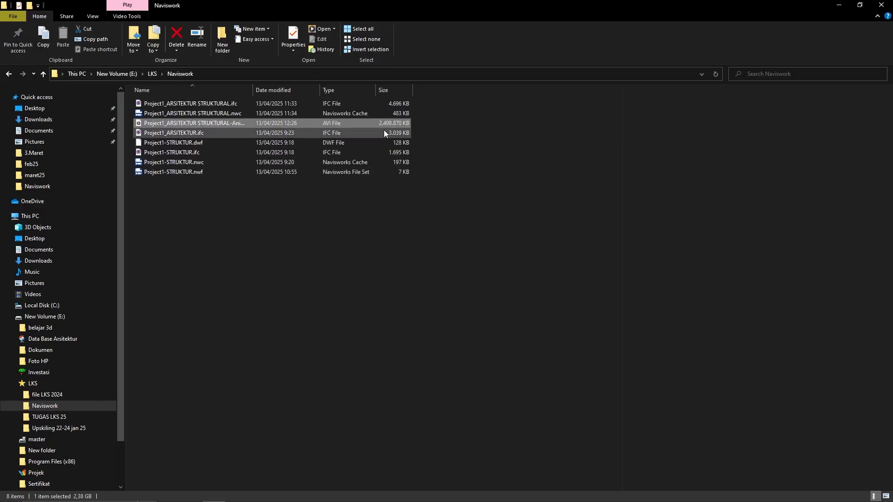
{"action": "double_click", "coordinate": [217, 123]}
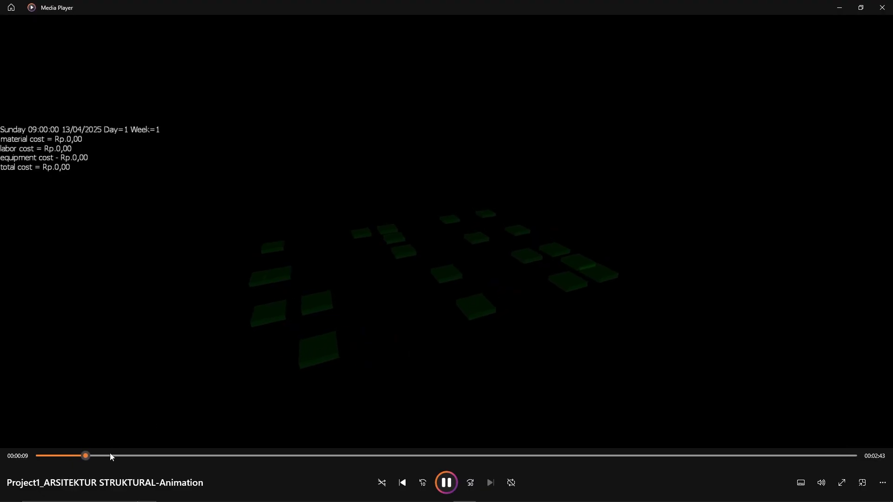
Skim through the exported video to check whether the construction sequence and costs progress, and close the player.
{"action": "left_click_drag", "start_coordinate": [119, 456], "coordinate": [228, 455]}
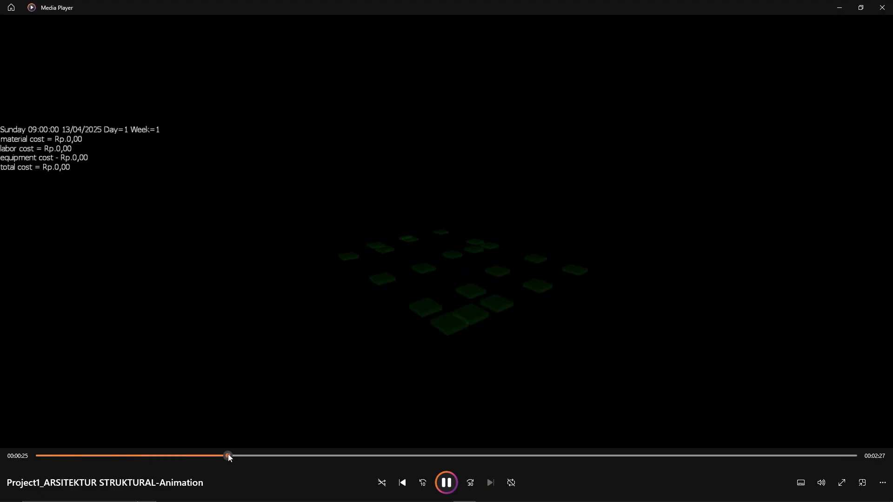
{"action": "left_click", "coordinate": [306, 457]}
{"action": "left_click", "coordinate": [390, 456]}
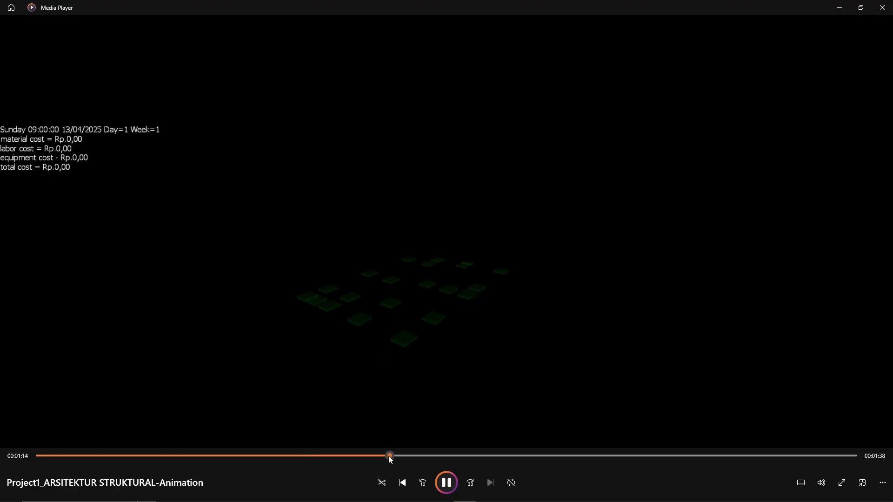
{"action": "left_click", "coordinate": [433, 456]}
{"action": "left_click", "coordinate": [521, 456]}
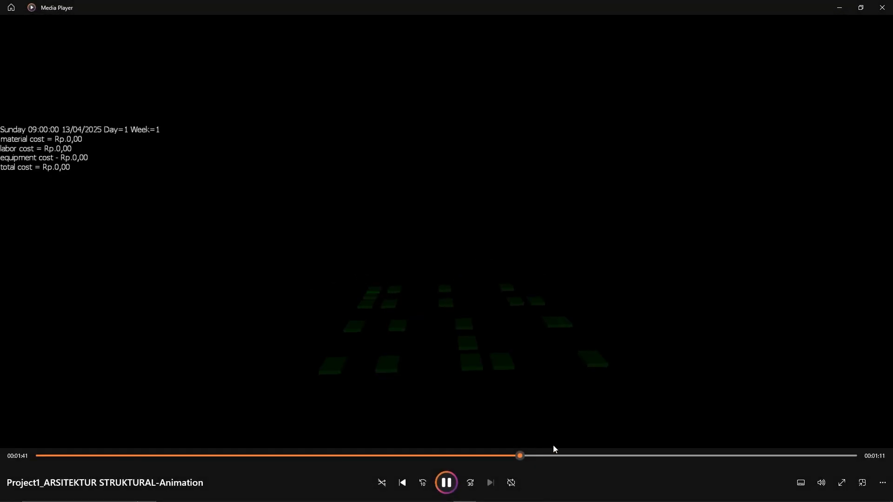
{"action": "left_click", "coordinate": [681, 456]}
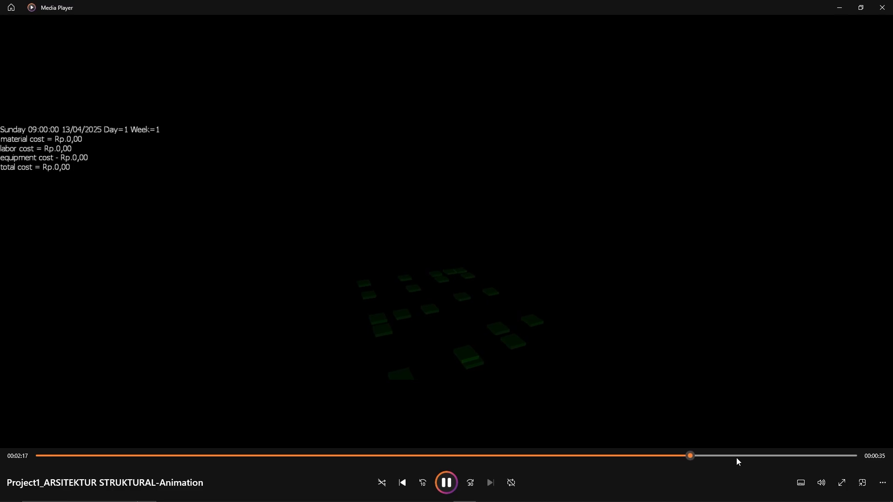
{"action": "left_click", "coordinate": [783, 456]}
{"action": "left_click", "coordinate": [817, 456]}
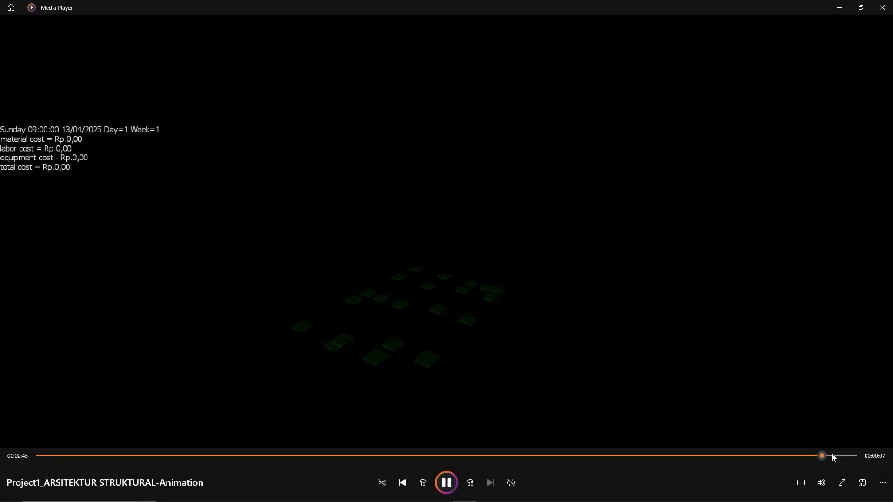
{"action": "left_click", "coordinate": [750, 455]}
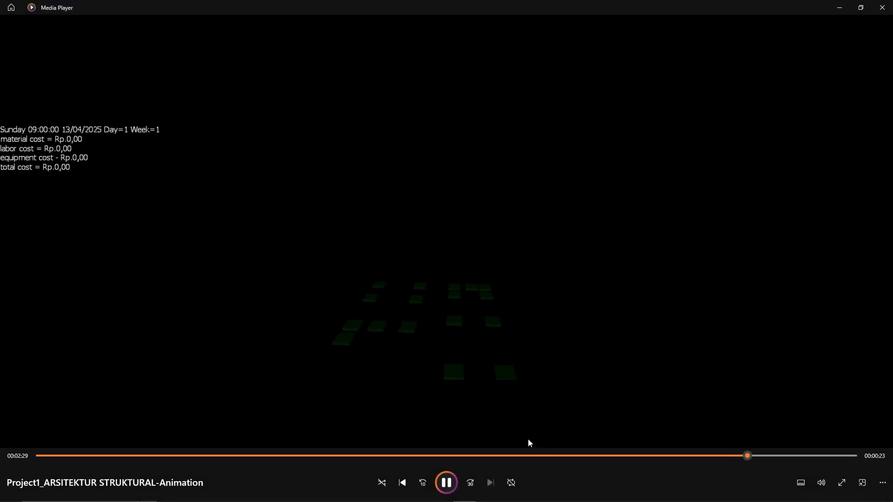
{"action": "left_click", "coordinate": [510, 456]}
{"action": "left_click", "coordinate": [883, 6]}
Switch back to Navisworks and review the simulation settings for playback duration and linked animation.
{"action": "key", "text": "alt+Tab"}
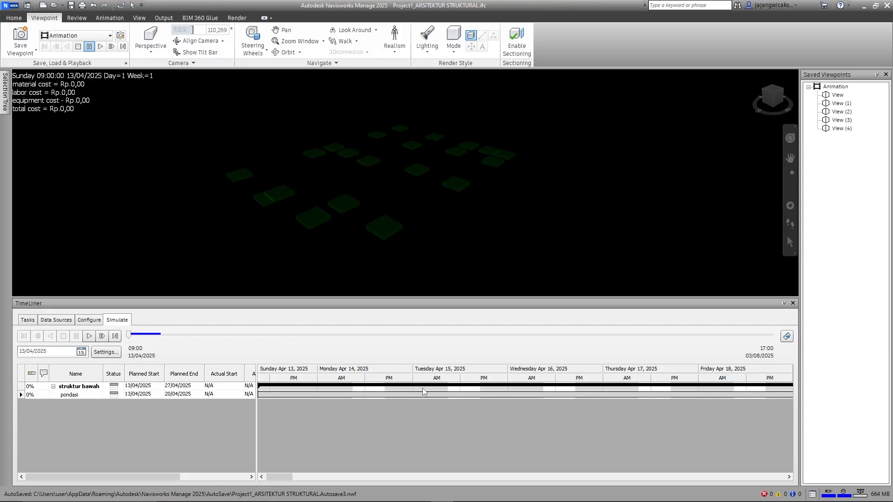
{"action": "left_click", "coordinate": [106, 352]}
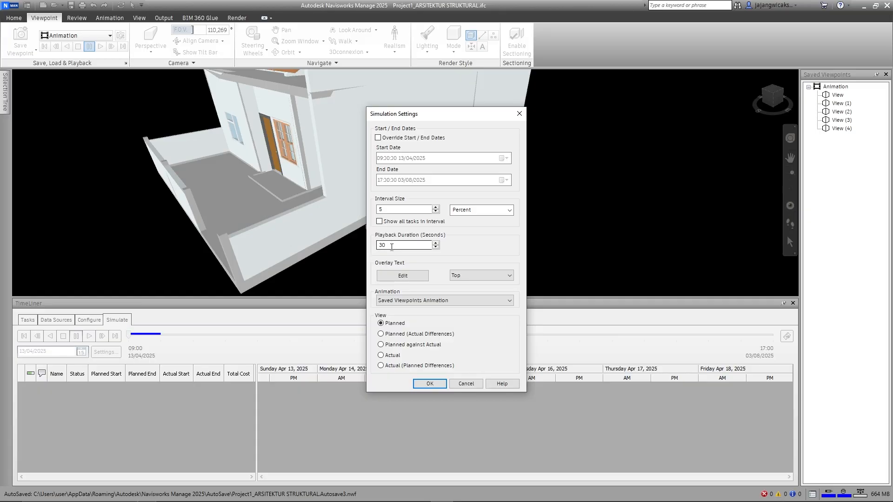
{"action": "left_click", "coordinate": [429, 383]}
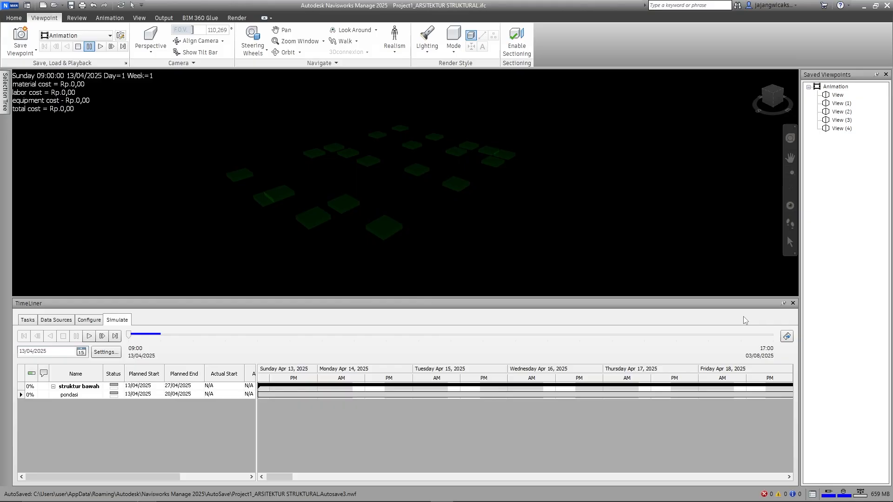
Set the animation export source to TimeLiner Simulation, with the Viewport renderer and a frame rate of 5 FPS.
{"action": "left_click", "coordinate": [787, 336]}
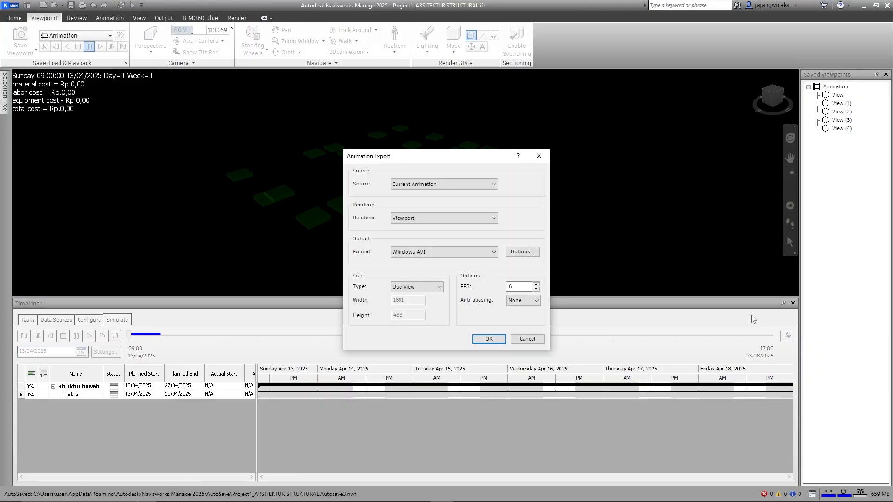
{"action": "left_click", "coordinate": [444, 185]}
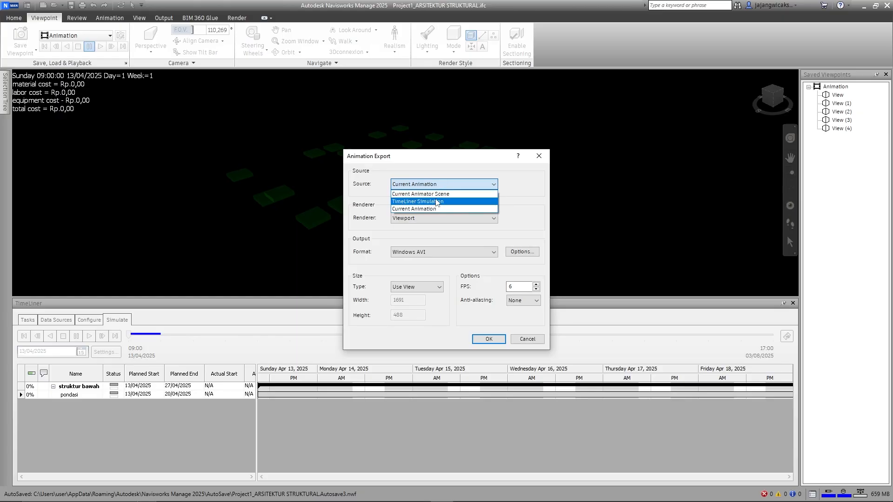
{"action": "left_click", "coordinate": [437, 202]}
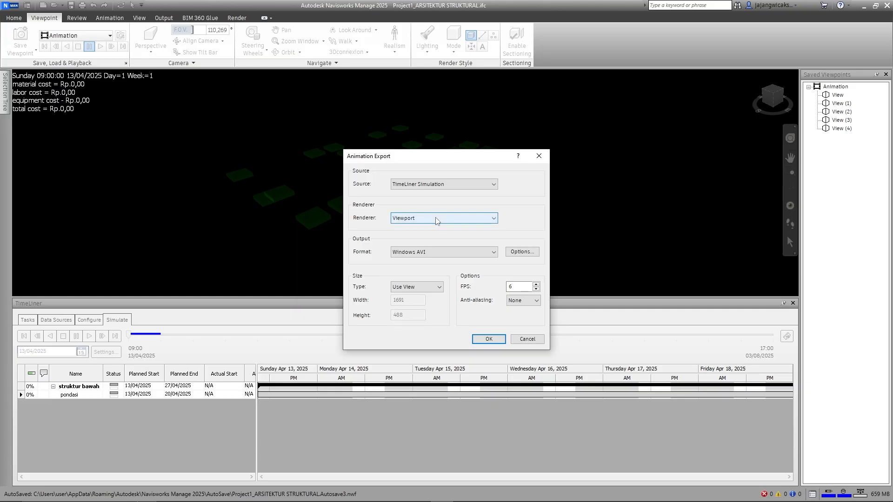
{"action": "left_click", "coordinate": [437, 219]}
{"action": "left_click", "coordinate": [436, 219]}
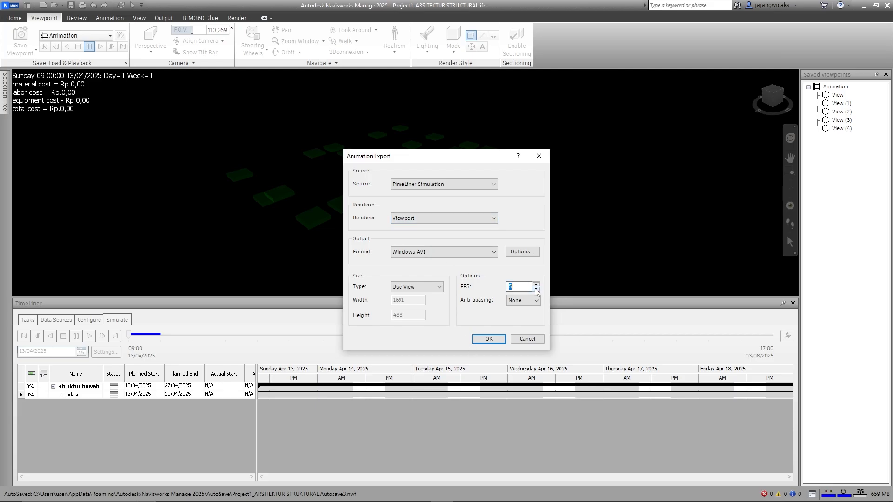
Export the simulation video over the existing Project1_ARSITEKTUR STRUKTURAL-Animation.avi in the Naviswork folder.
{"action": "left_click", "coordinate": [490, 341]}
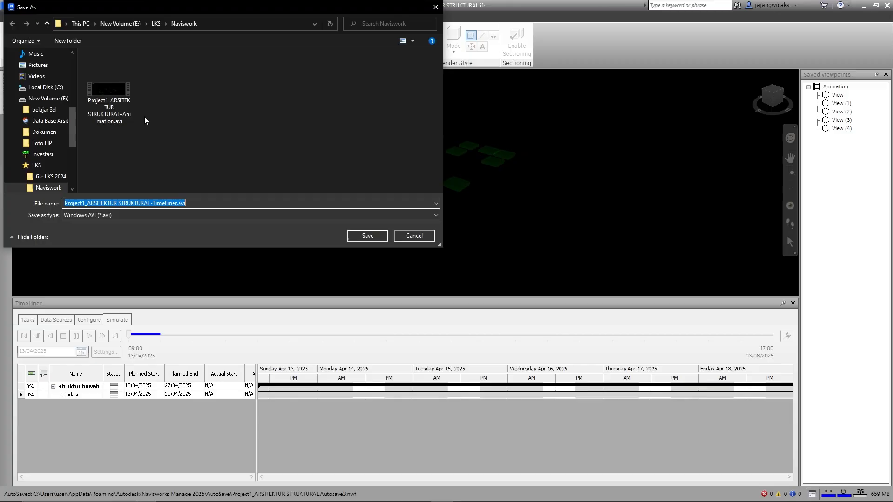
{"action": "left_click", "coordinate": [371, 234]}
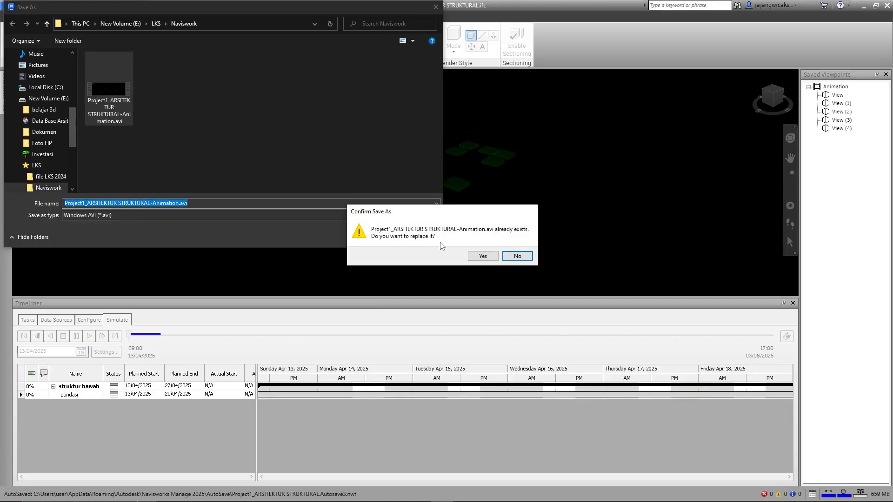
{"action": "left_click", "coordinate": [484, 256]}
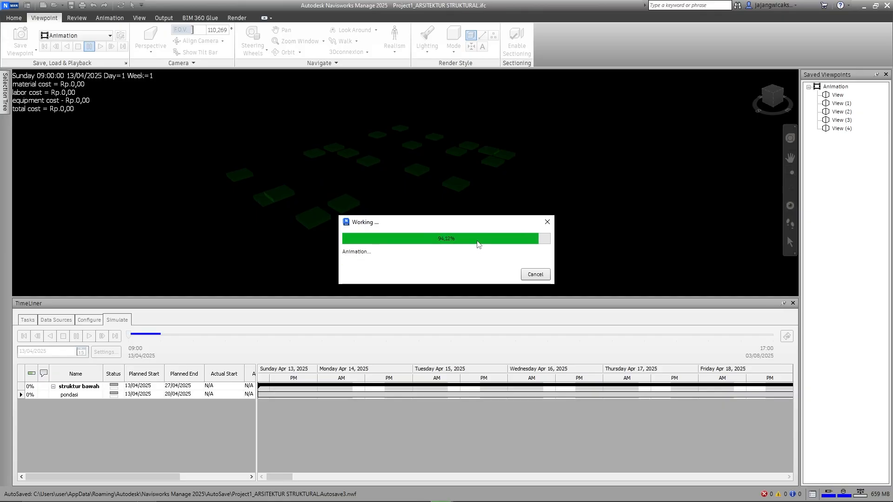
Switch to File Explorer, watch the exported simulation video to check the construction sequence and cost overlay, and close the player.
{"action": "key", "text": "alt+Tab"}
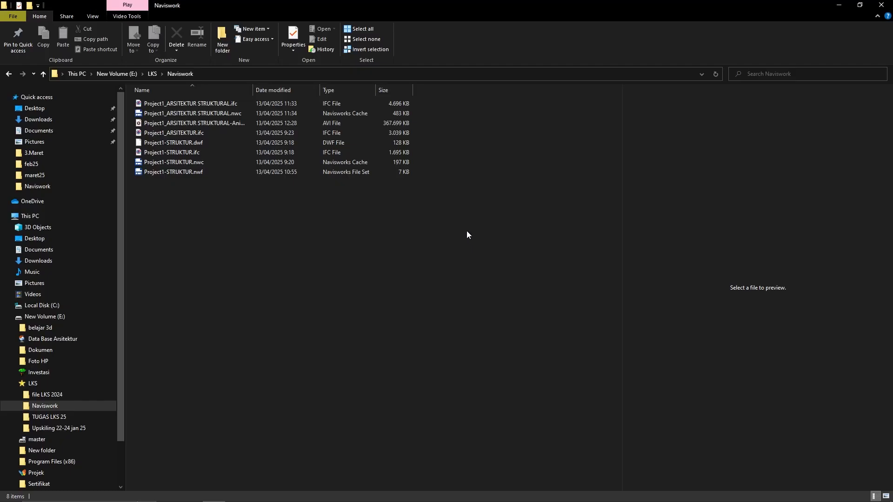
{"action": "double_click", "coordinate": [216, 123]}
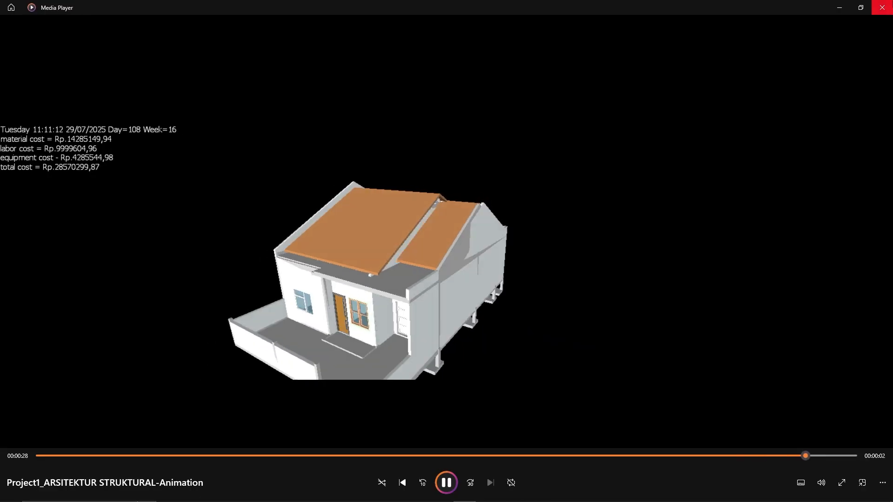
{"action": "left_click", "coordinate": [882, 8]}
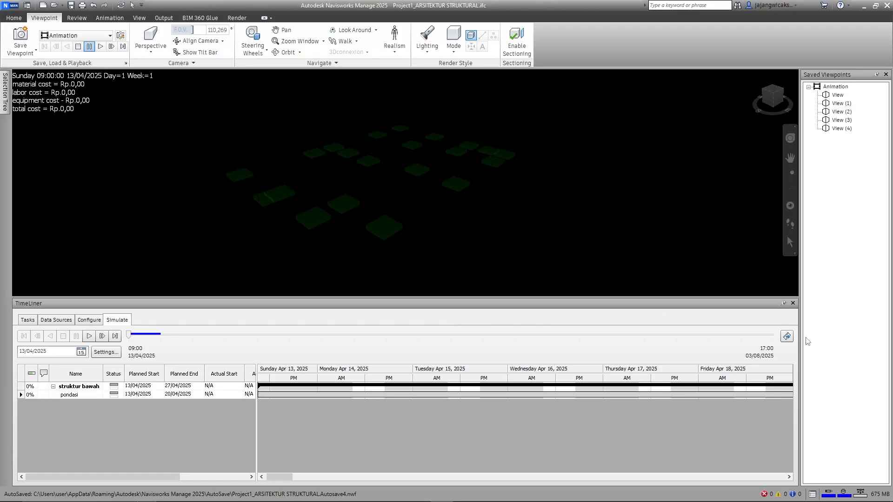
{"action": "left_click", "coordinate": [788, 337]}
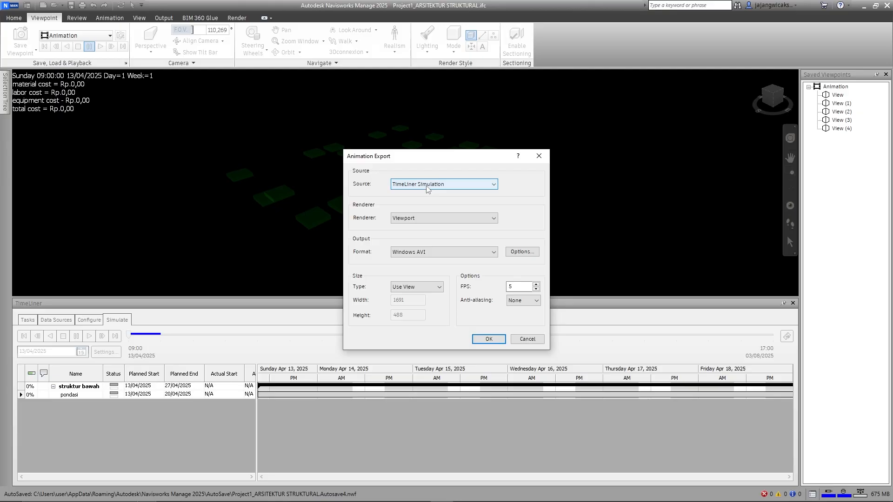
{"action": "left_click", "coordinate": [396, 292]}
{"action": "left_click", "coordinate": [400, 300]}
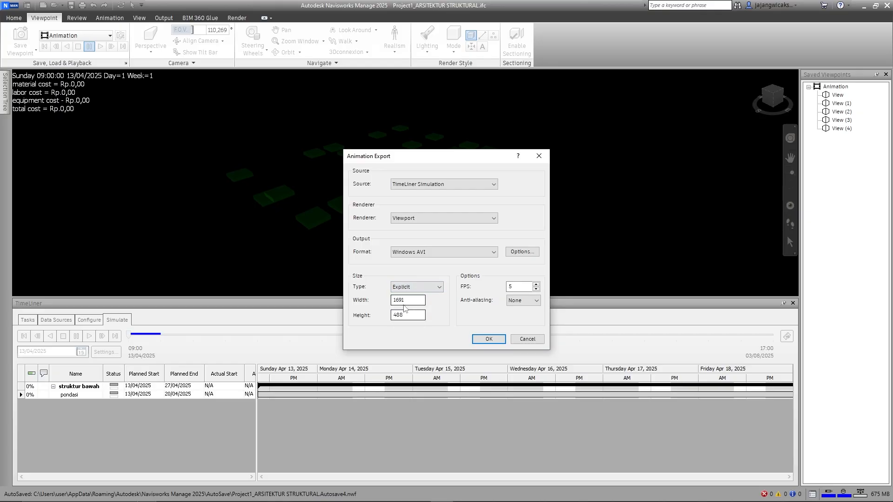
{"action": "left_click", "coordinate": [518, 287]}
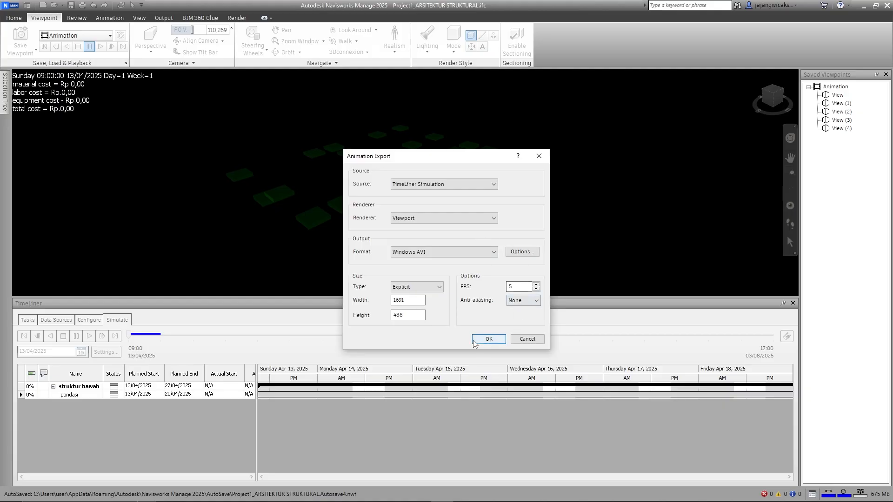
{"action": "left_click", "coordinate": [504, 339]}
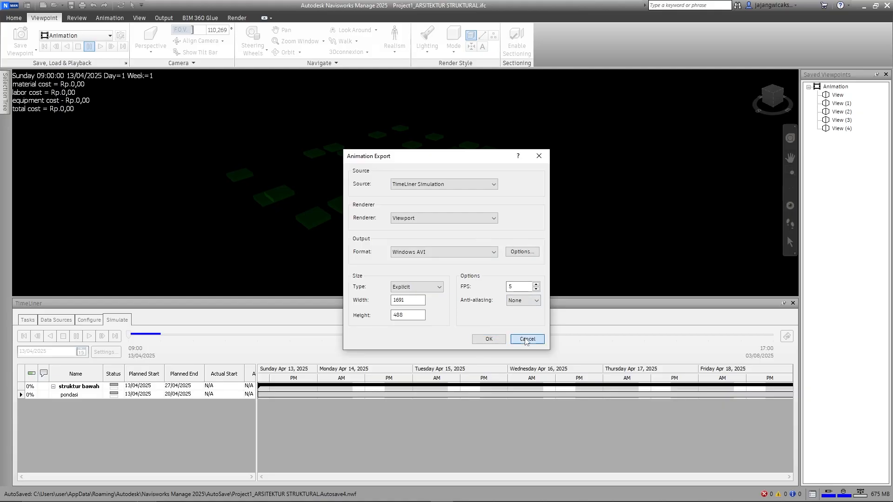